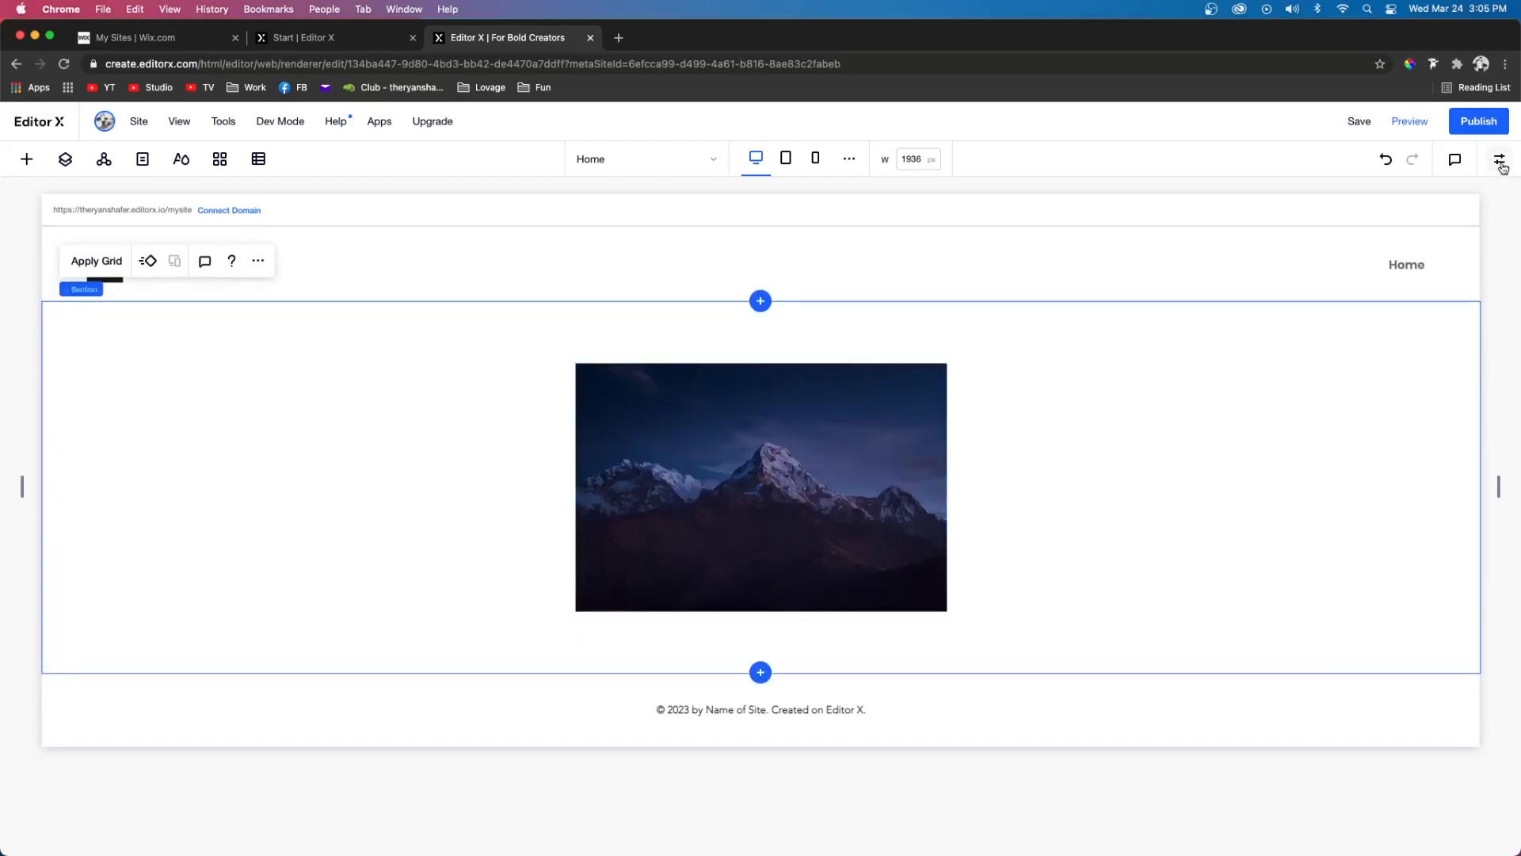
# - Show the section's layout properties and set its minimum height to 800 px
pyautogui.write('720')
pyautogui.click(792, 546)
pyautogui.click(931, 462)
pyautogui.hscroll(3, 900, 520)
pyautogui.click(1270, 318)
pyautogui.click(1123, 444)
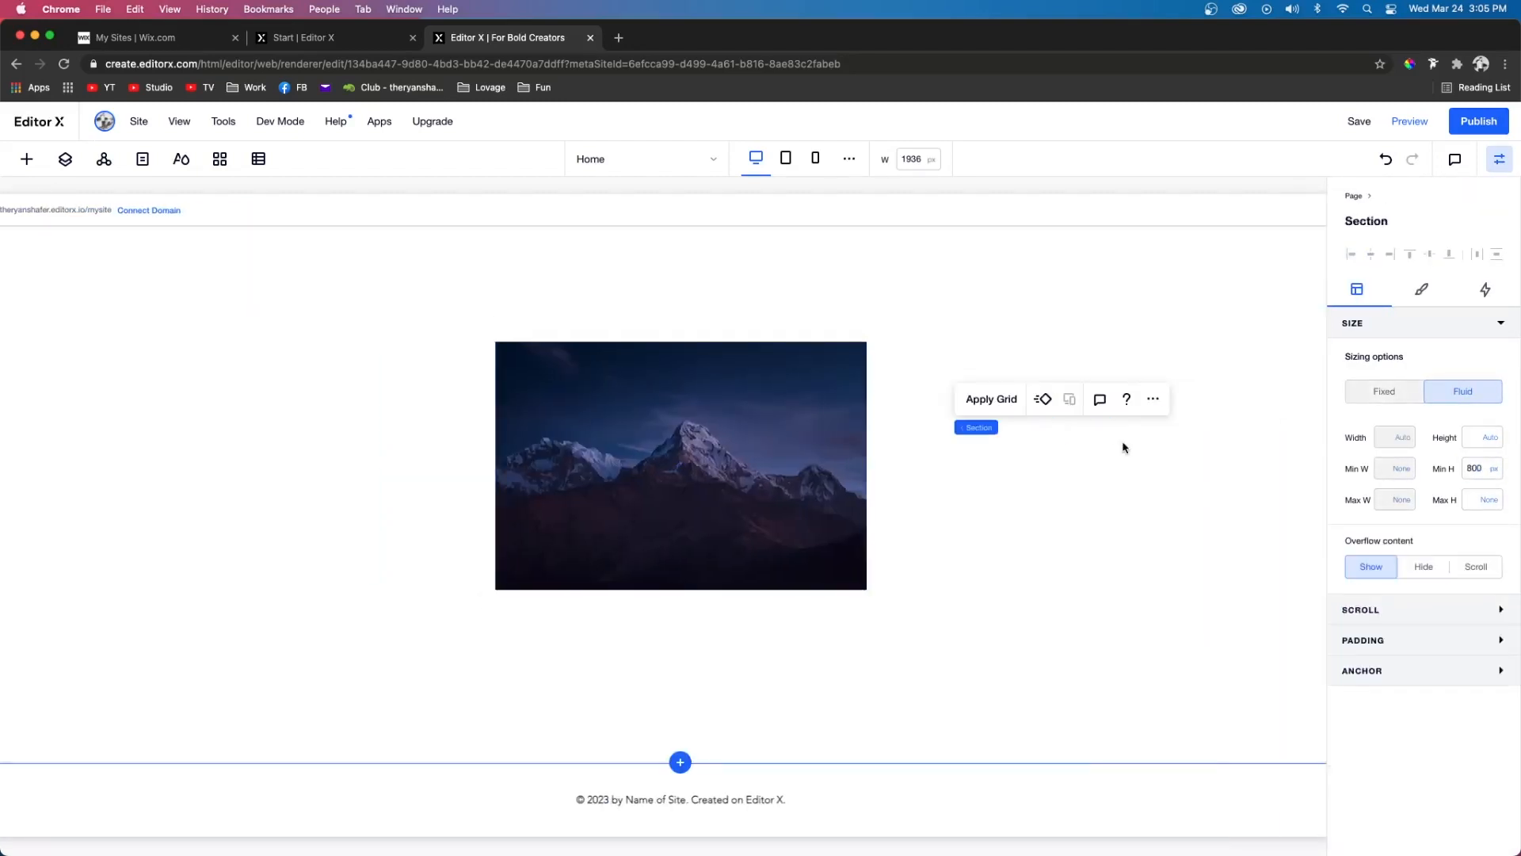
# - Set the minimum height of the section containing the mountain image to 80 vh
pyautogui.scroll(3, 1123, 445)
pyautogui.click(1490, 468)
pyautogui.click(1441, 526)
pyautogui.click(735, 393)
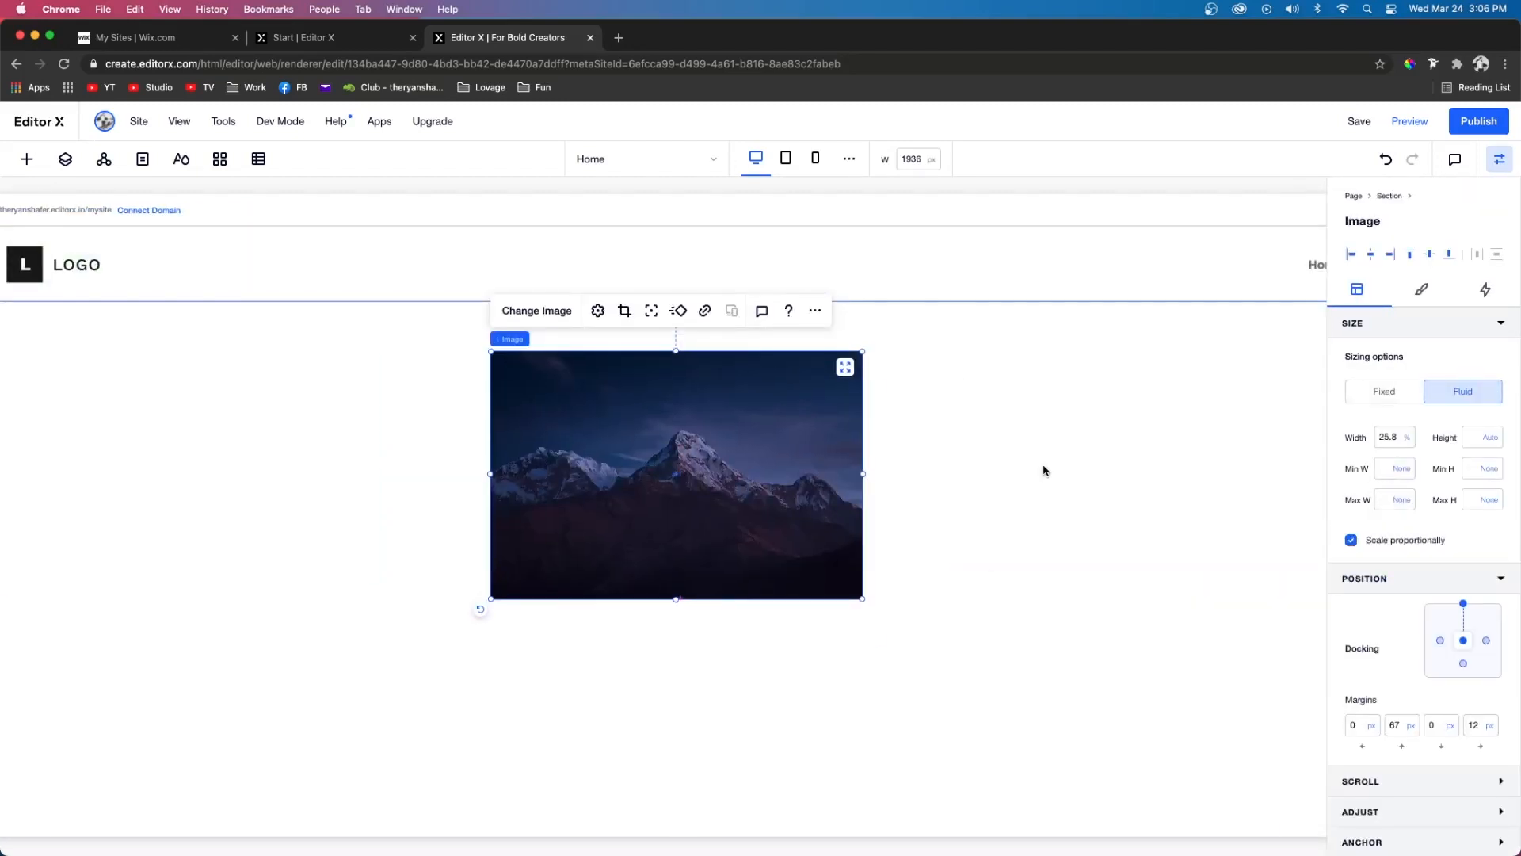
pyautogui.click(1030, 444)
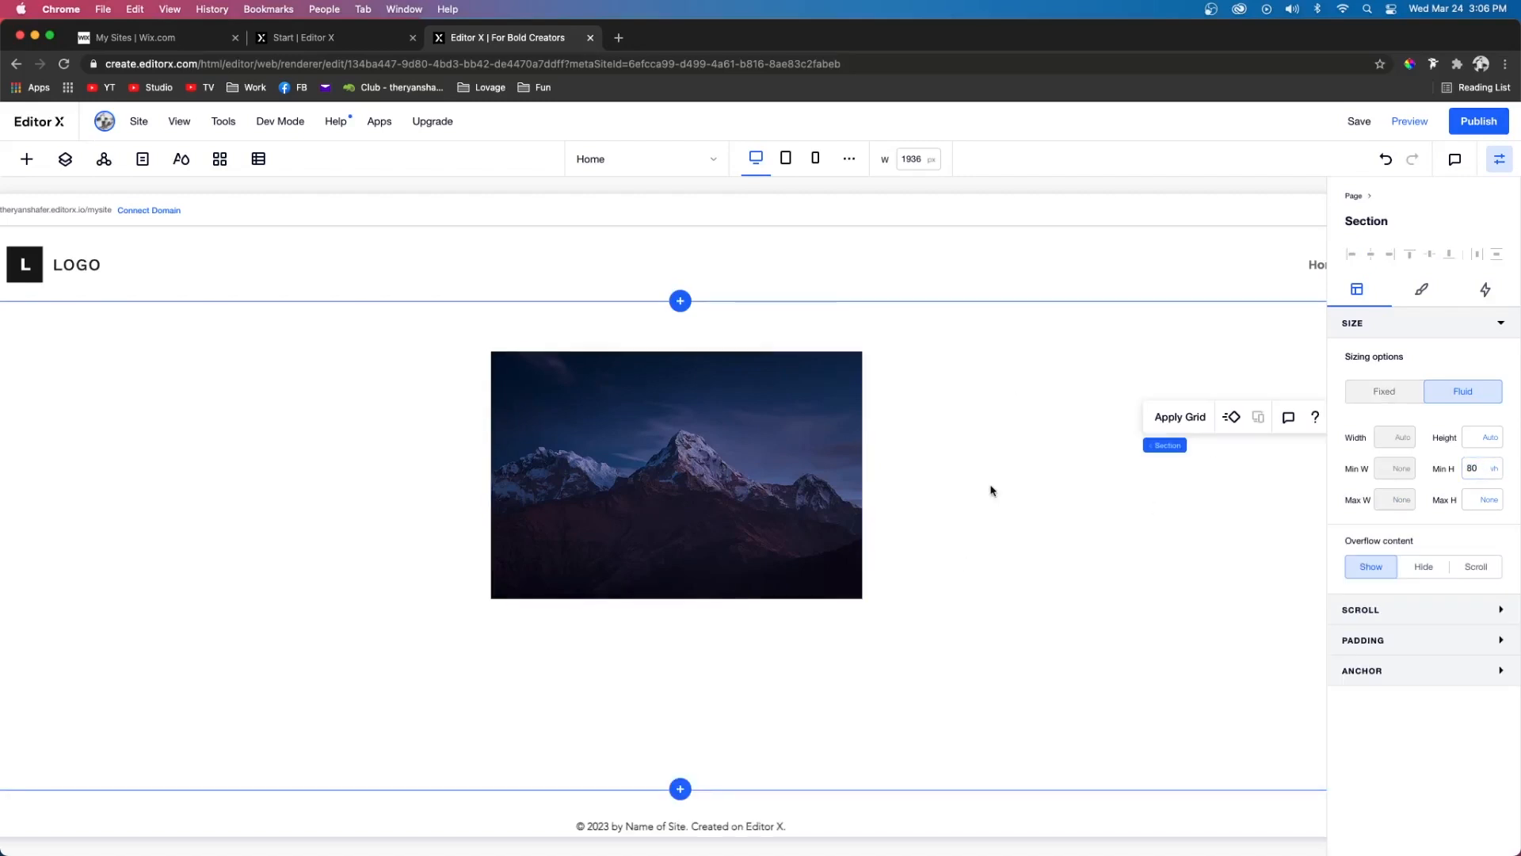
# - Stretch the mountain image in its section, try a narrower canvas width, and undo the last change
pyautogui.click(828, 419)
pyautogui.click(846, 367)
pyautogui.click(1500, 159)
pyautogui.moveTo(1497, 538); pyautogui.dragTo(1456, 548)
pyautogui.hotkey('ctrl', 'z')
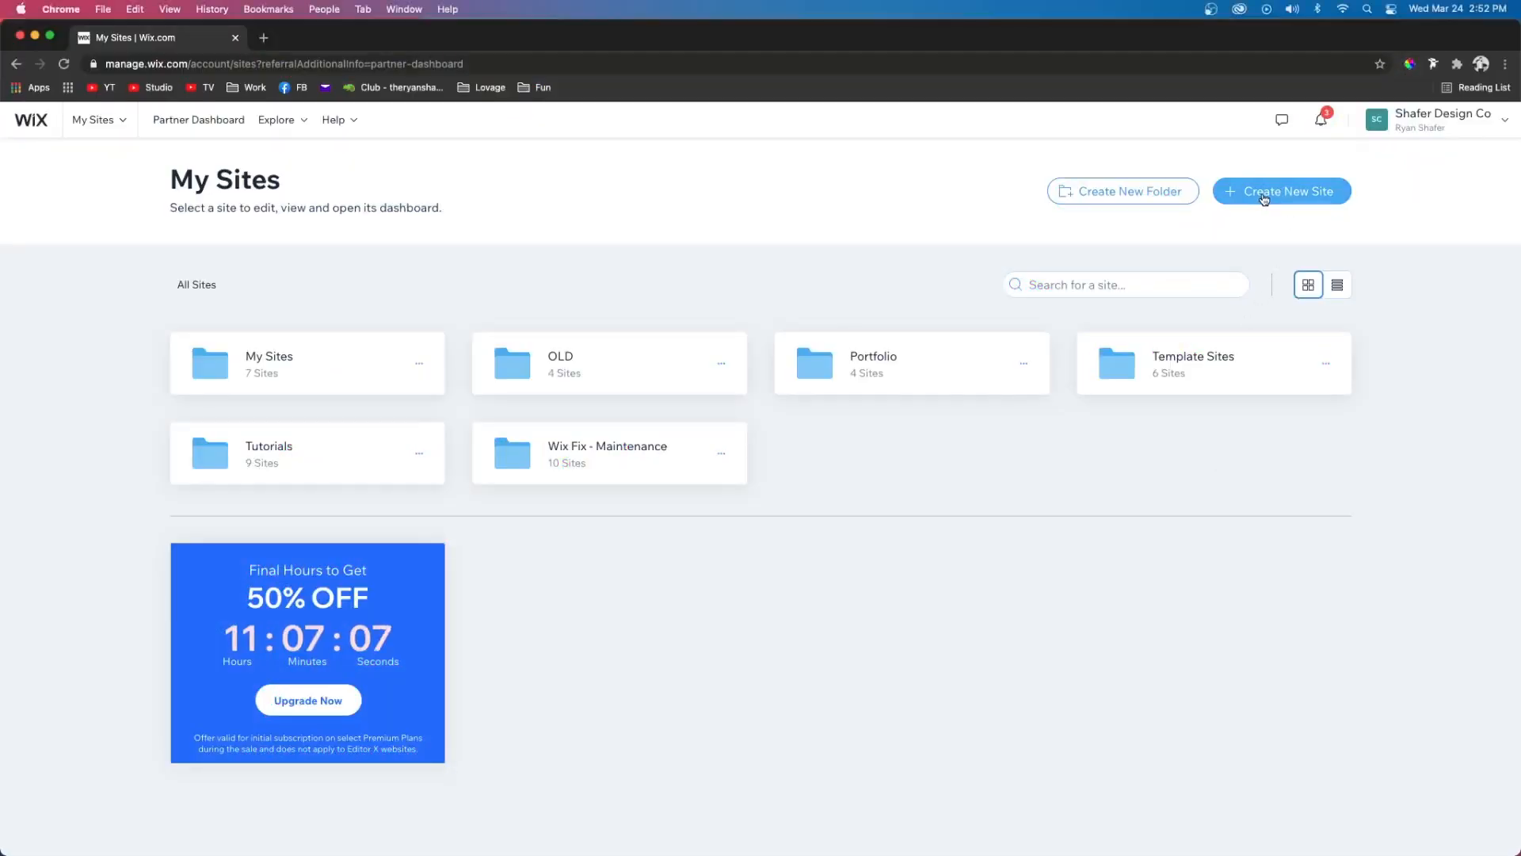
# - Create a new Editor X site from the Blank Canvas, skipping the website category question
pyautogui.click(1263, 192)
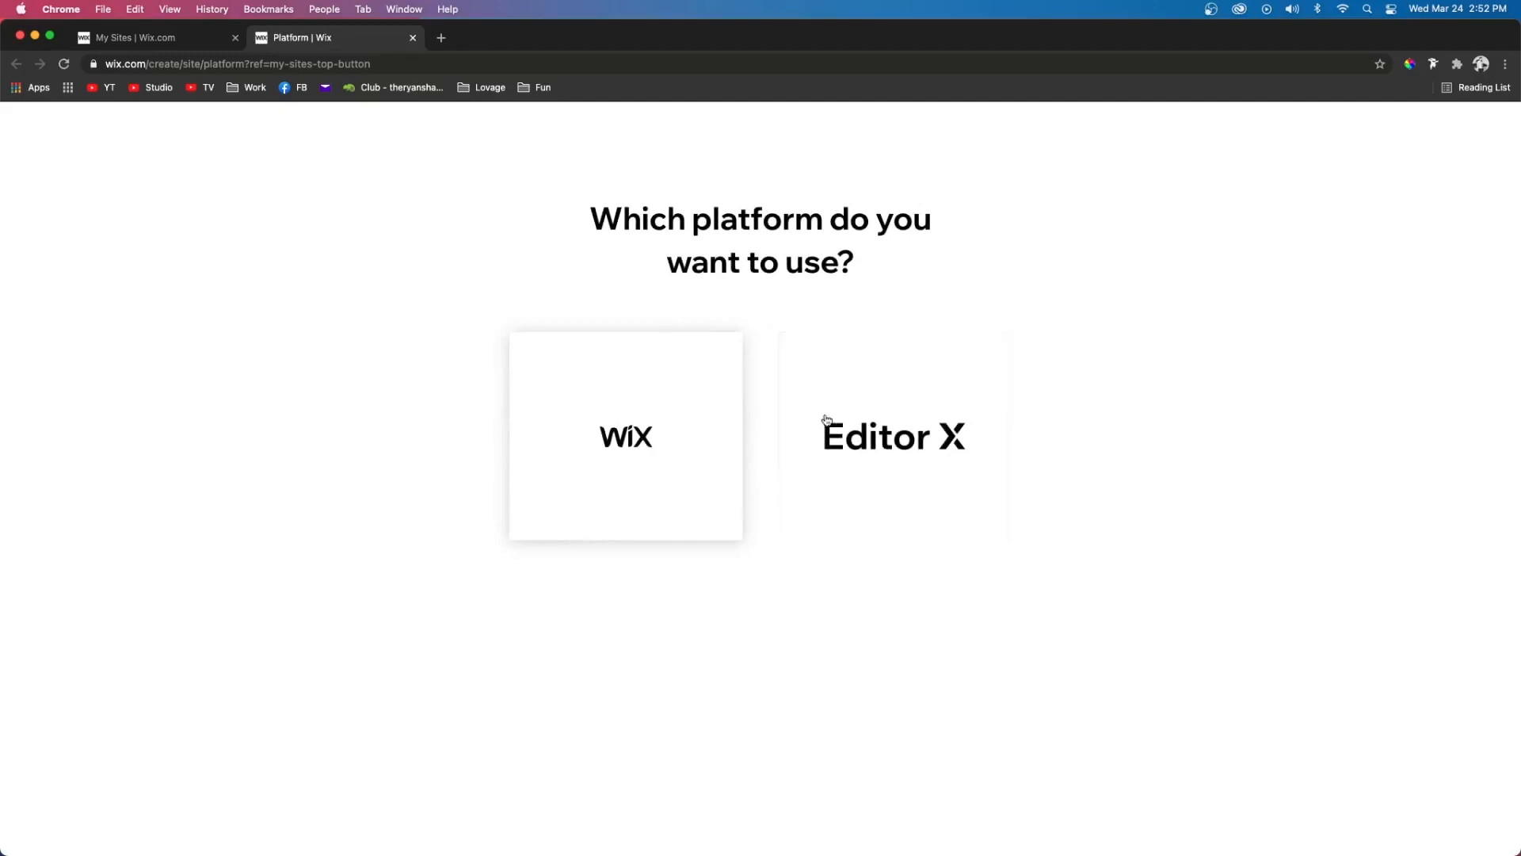
pyautogui.click(878, 420)
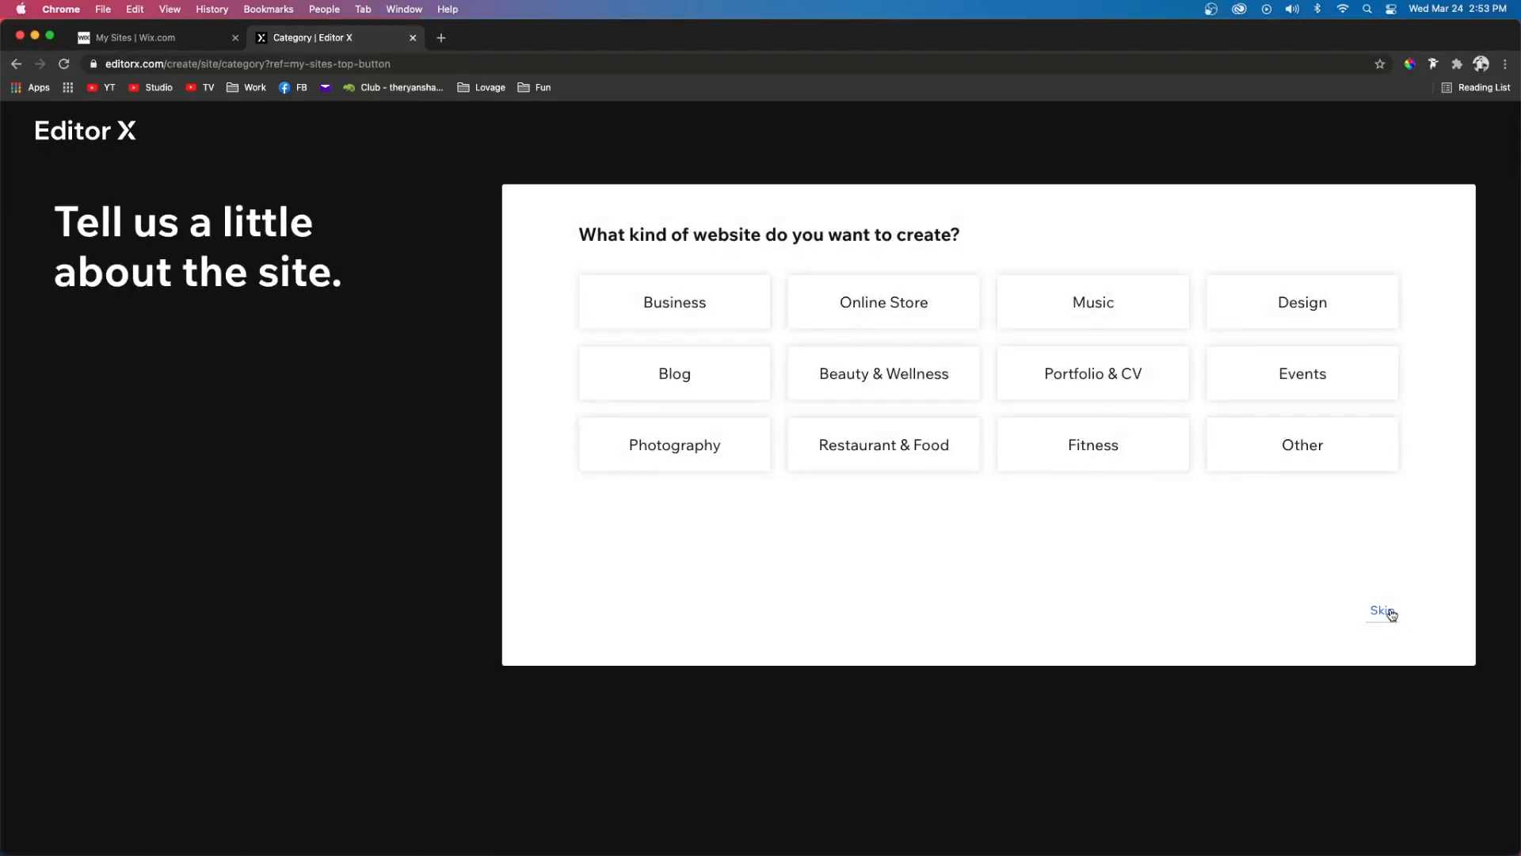
pyautogui.click(1382, 611)
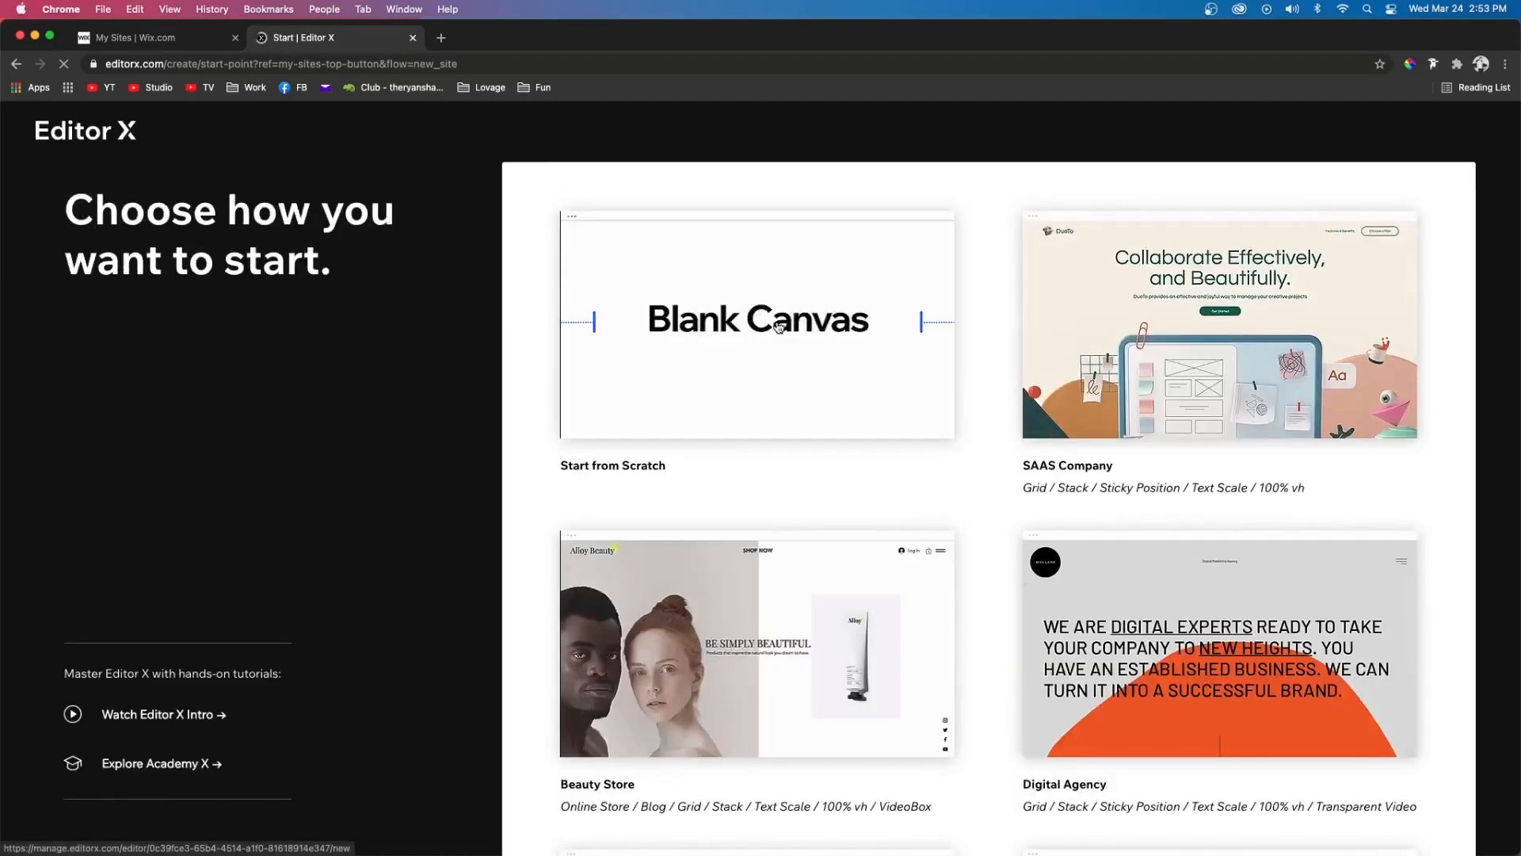
pyautogui.click(741, 328)
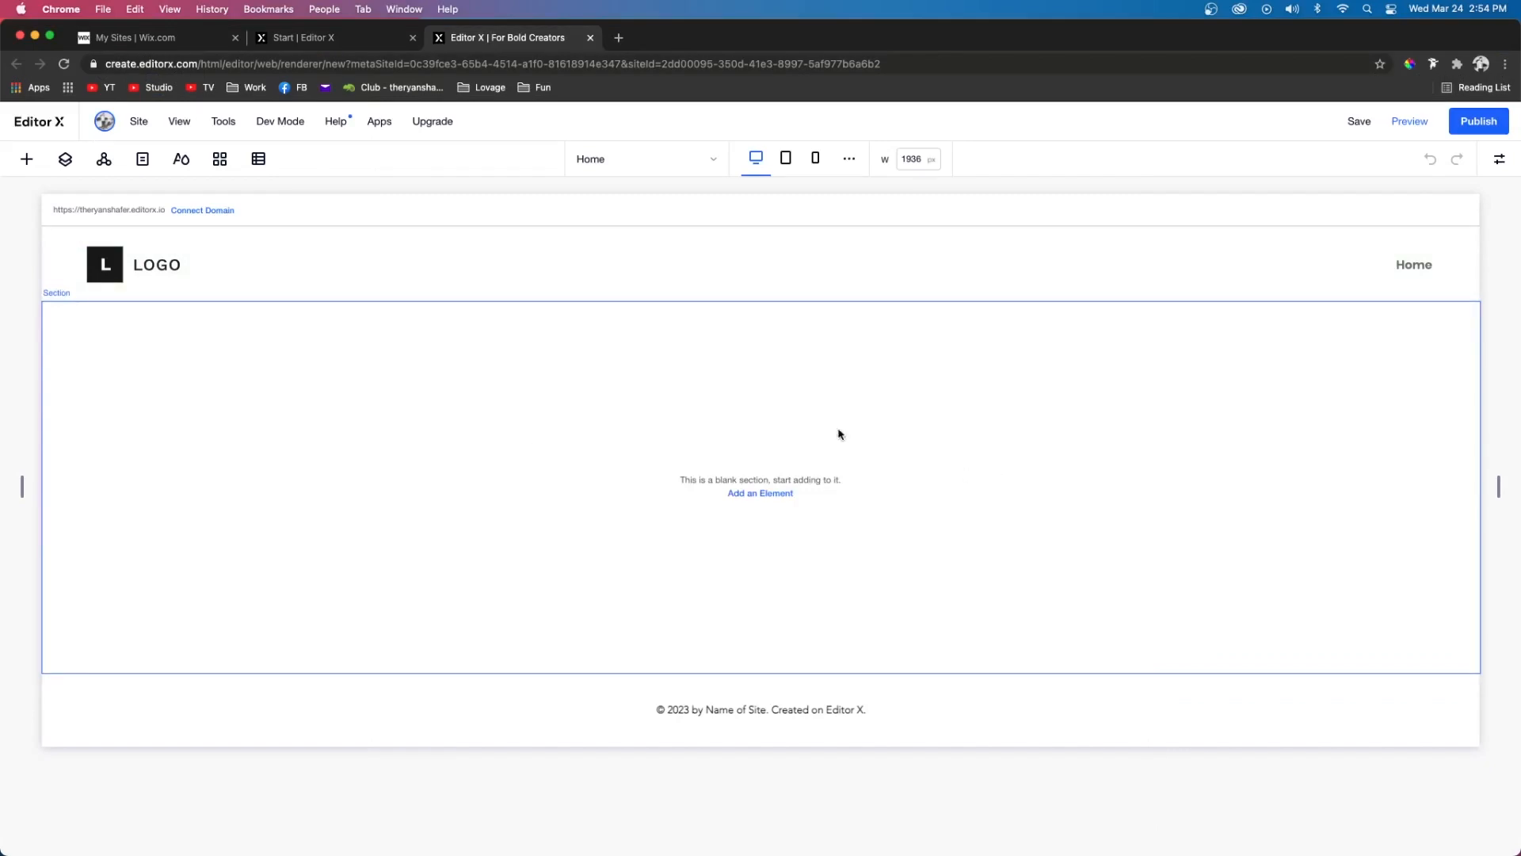
# - View the blank home page at the tablet breakpoint and show the additional breakpoint options
pyautogui.press('Delete')
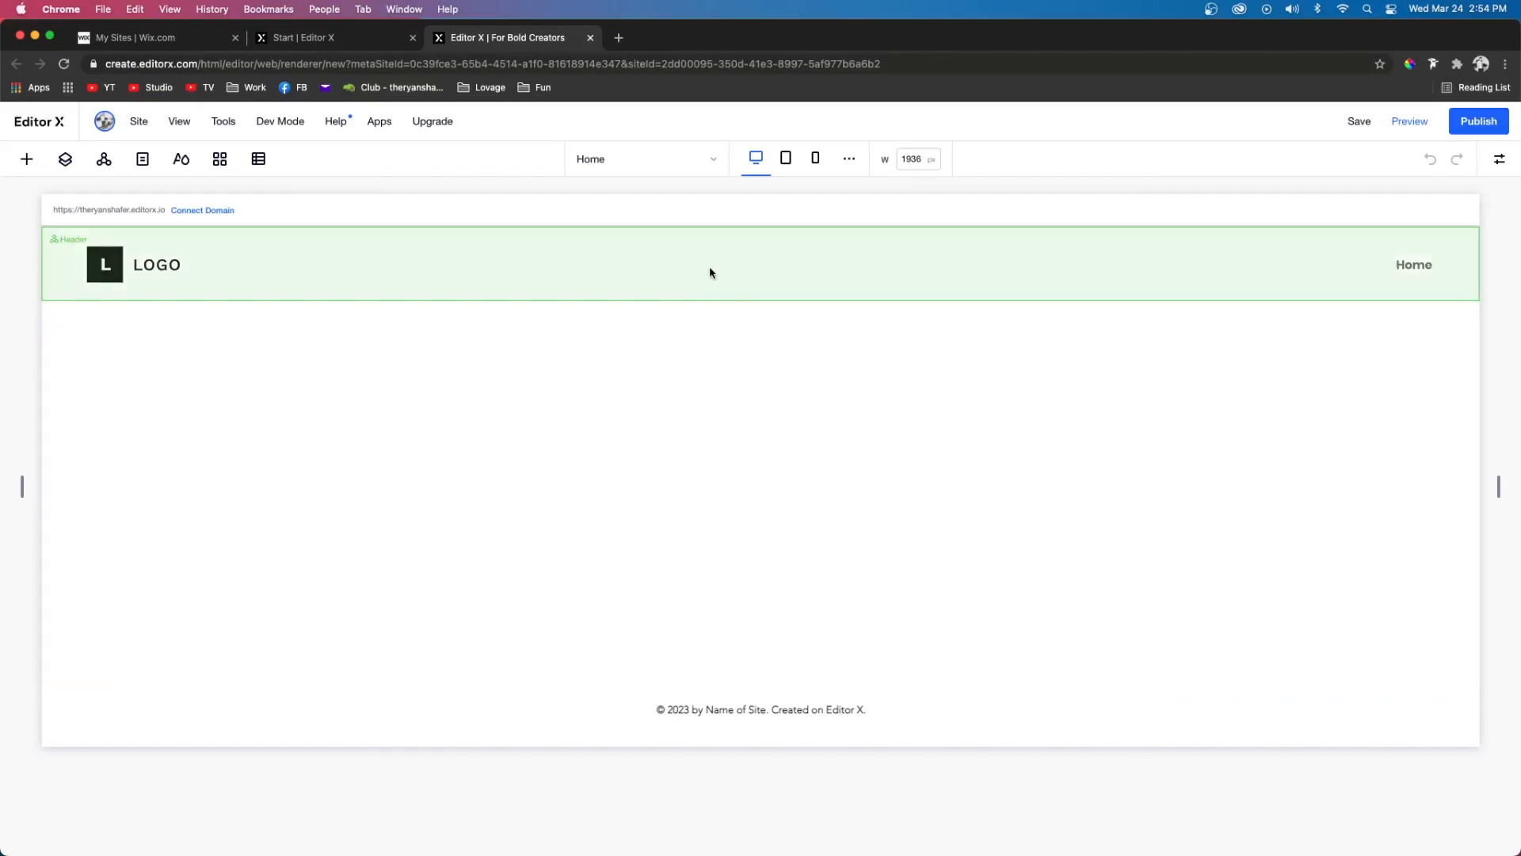
pyautogui.click(119, 277)
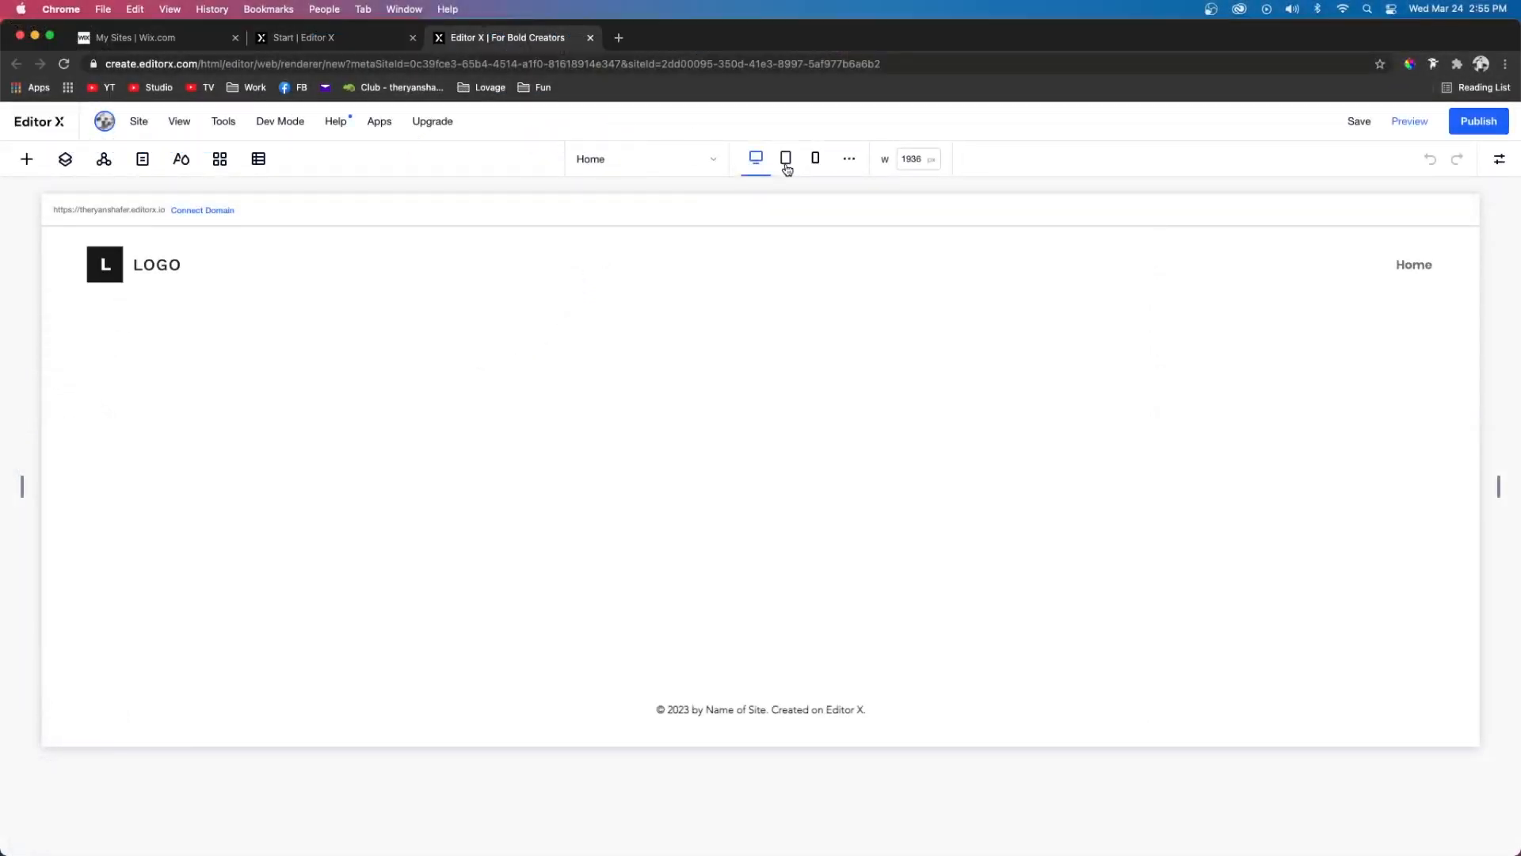
pyautogui.click(787, 165)
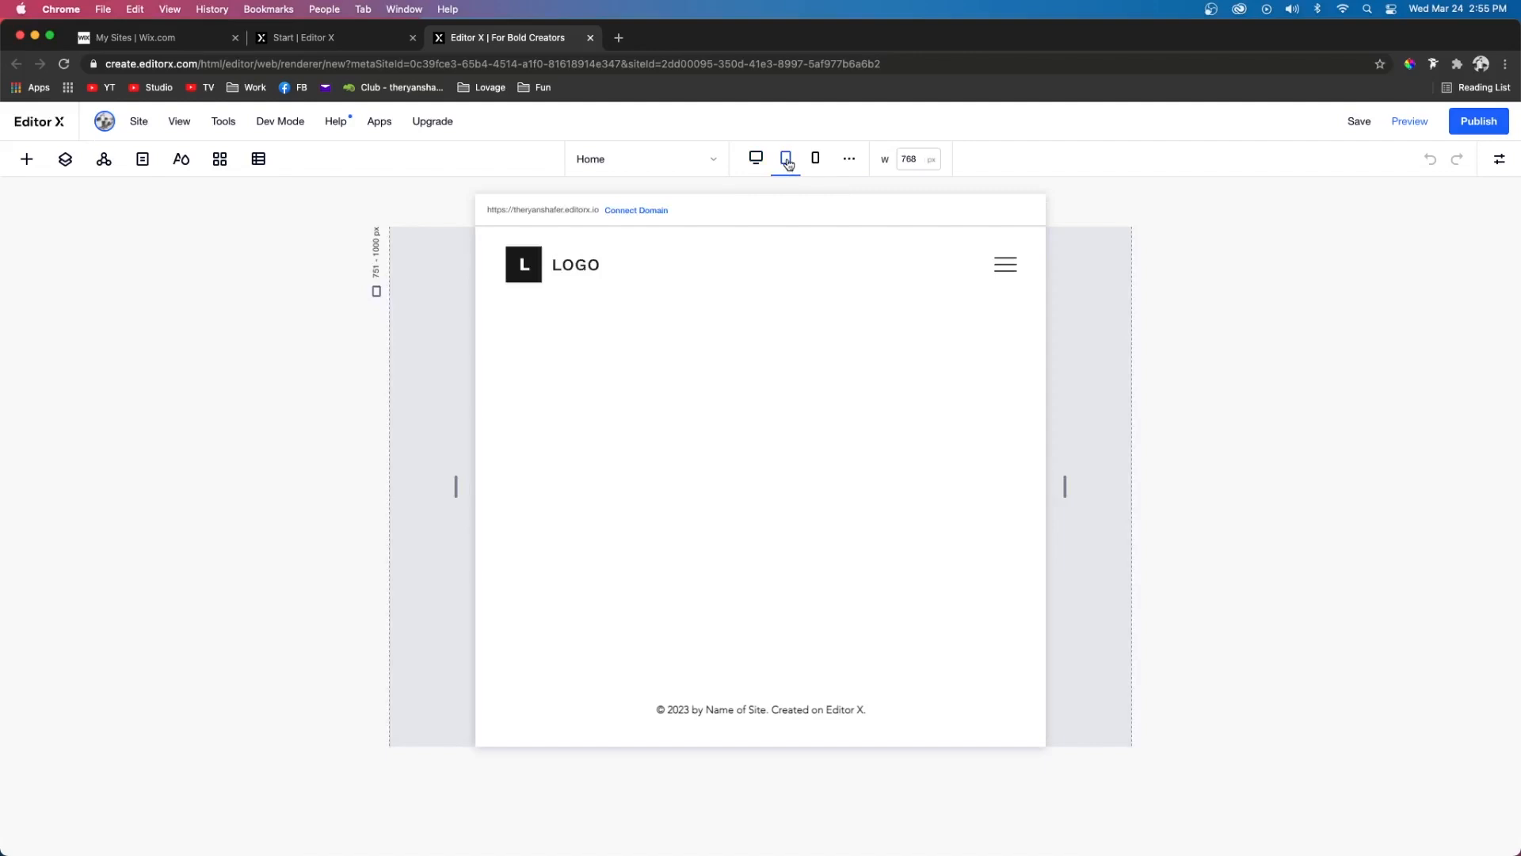
pyautogui.click(850, 163)
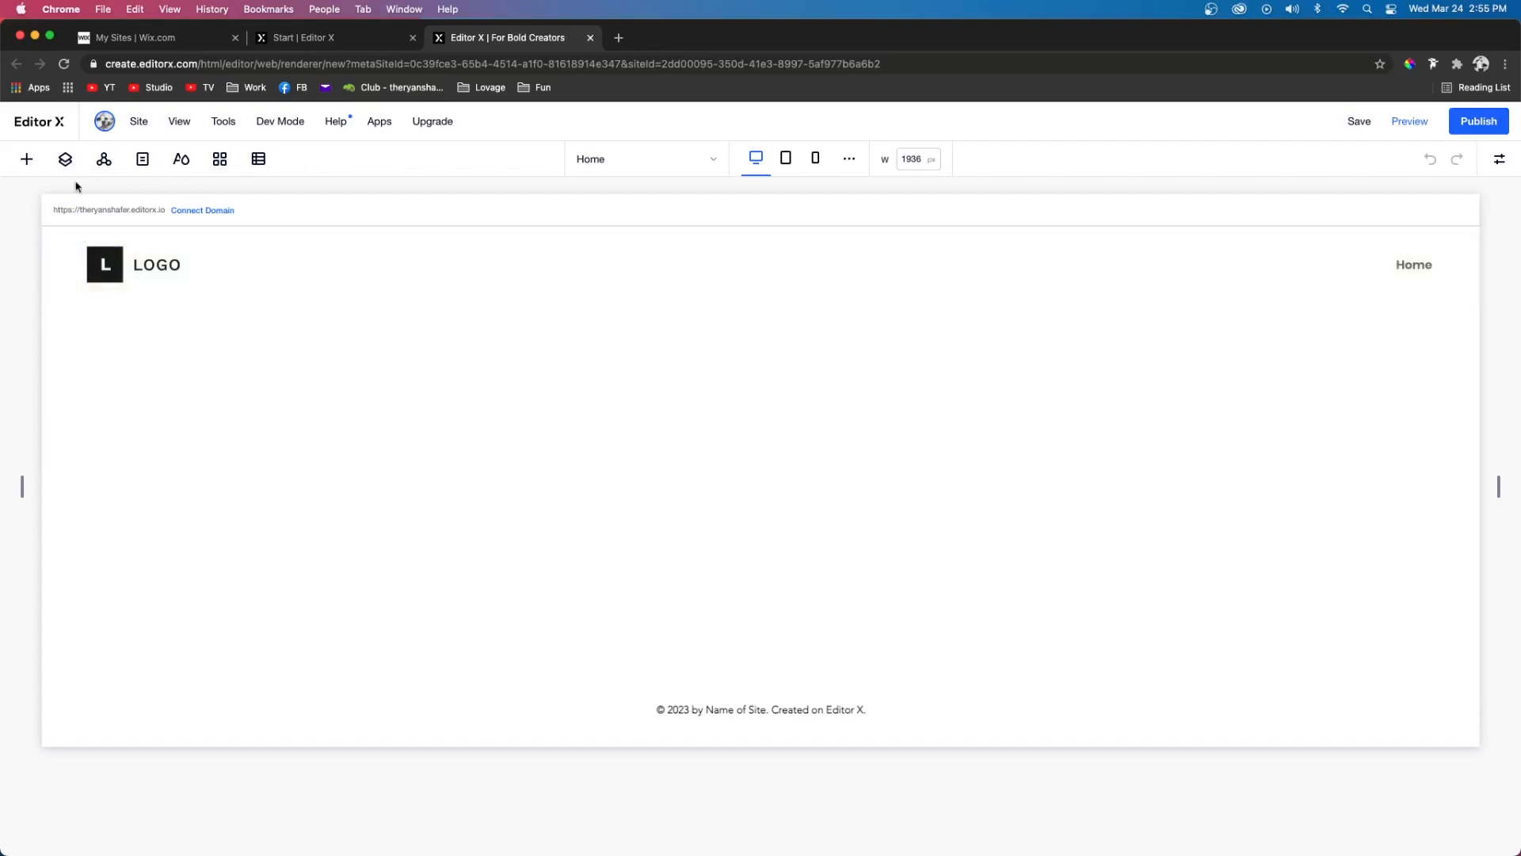
# - Examine the addable elements under Quick Add, Design Assets, and the Welcome compositions
pyautogui.click(27, 160)
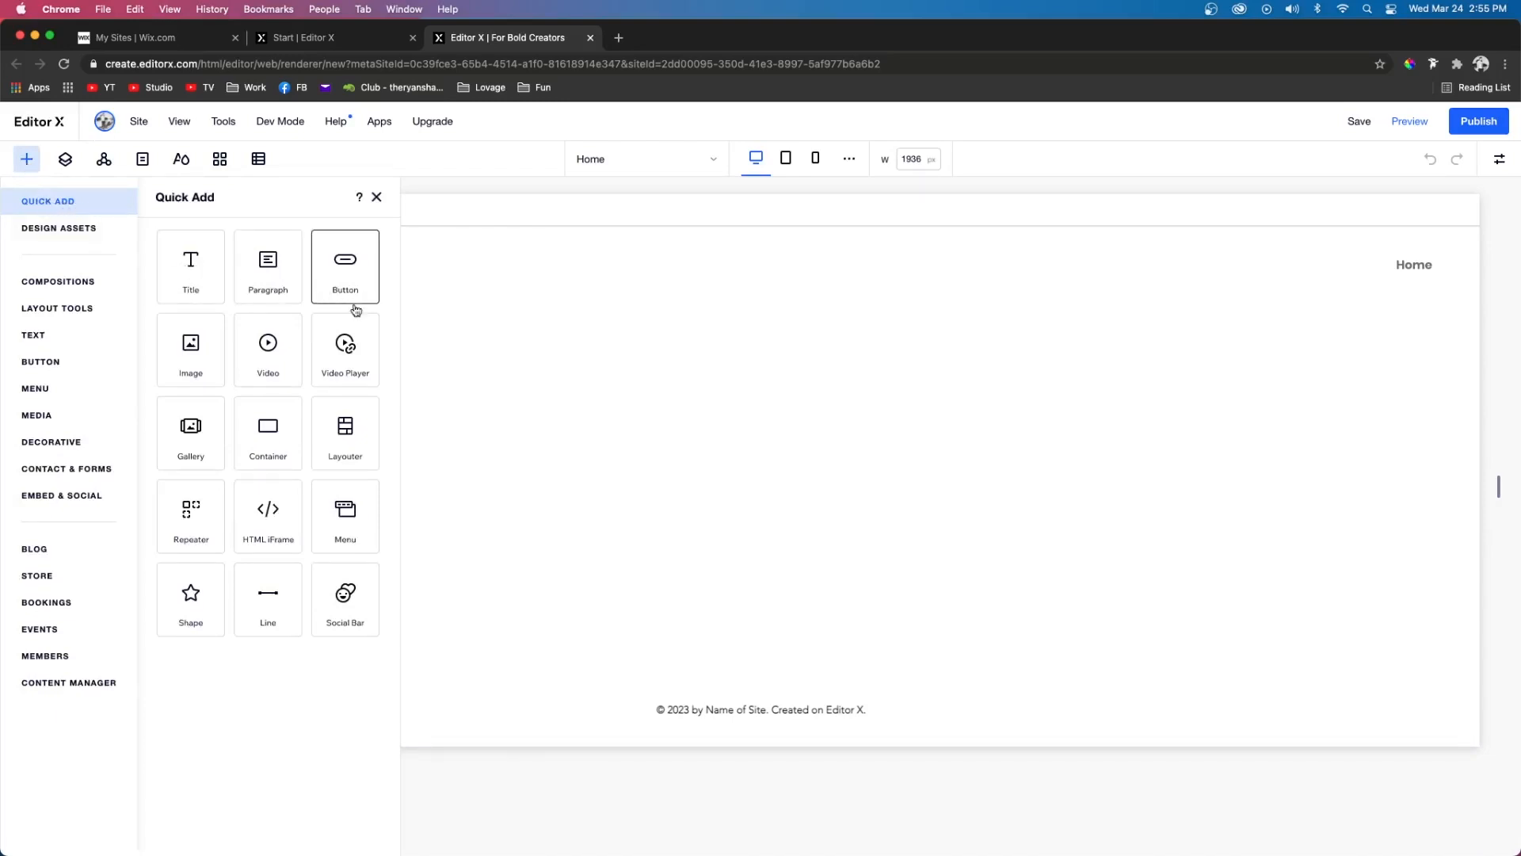
pyautogui.click(58, 228)
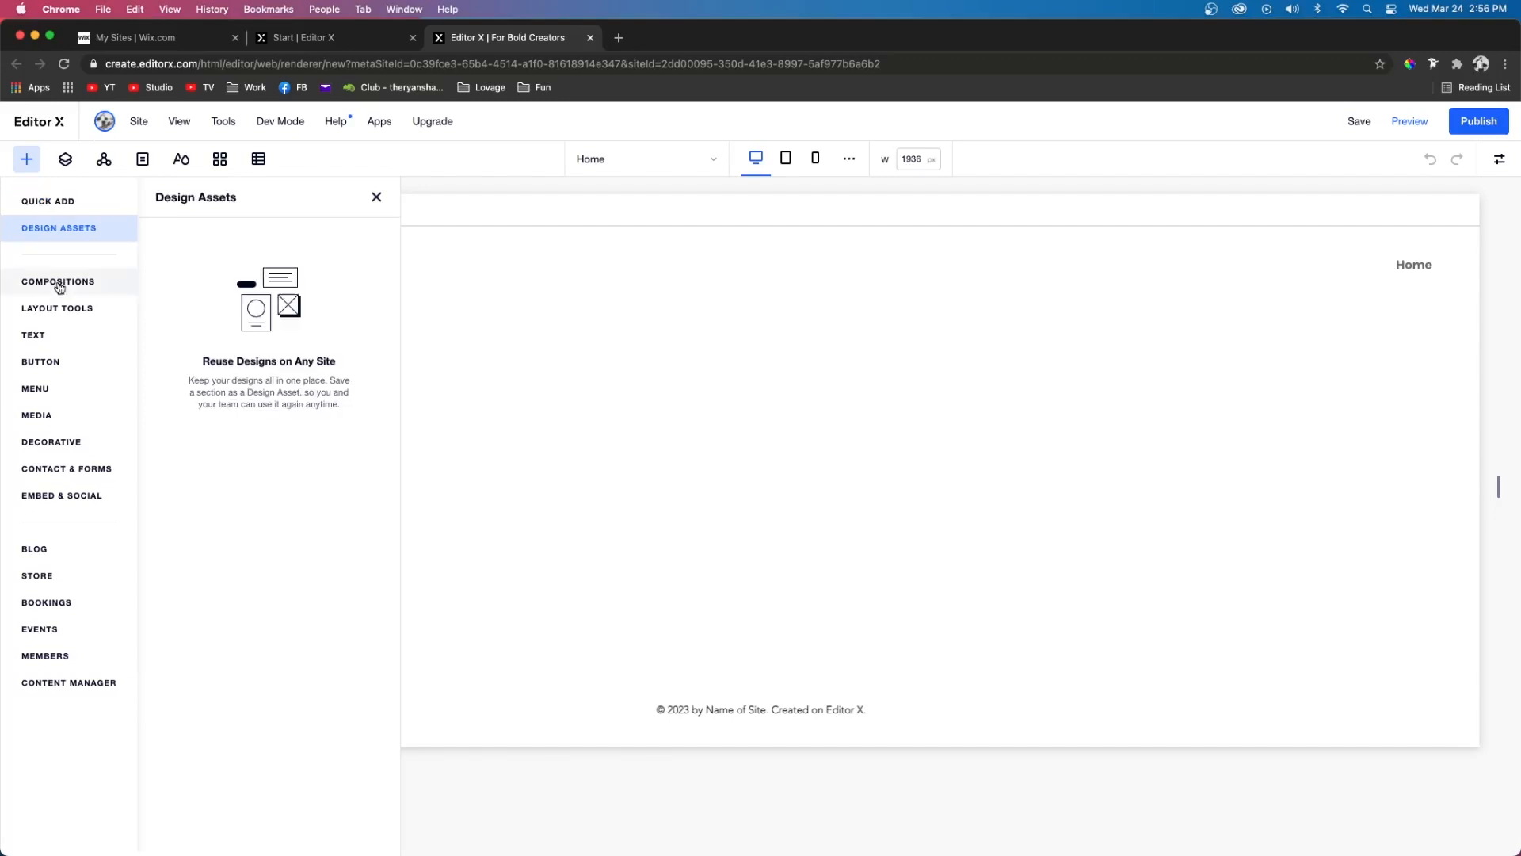
pyautogui.click(60, 282)
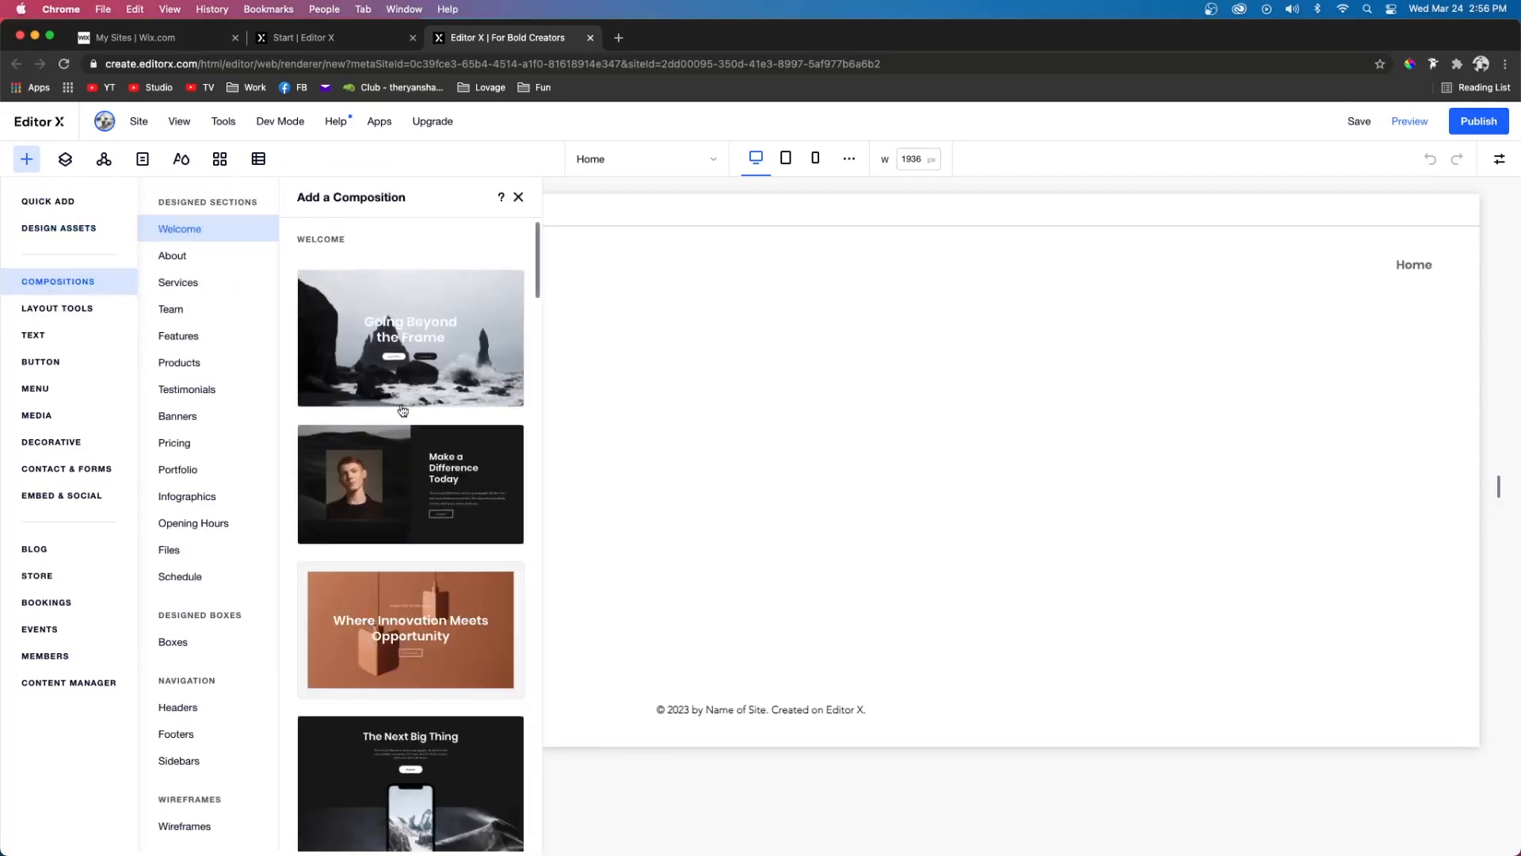
pyautogui.scroll(-3, 402, 408)
pyautogui.scroll(-6, 403, 409)
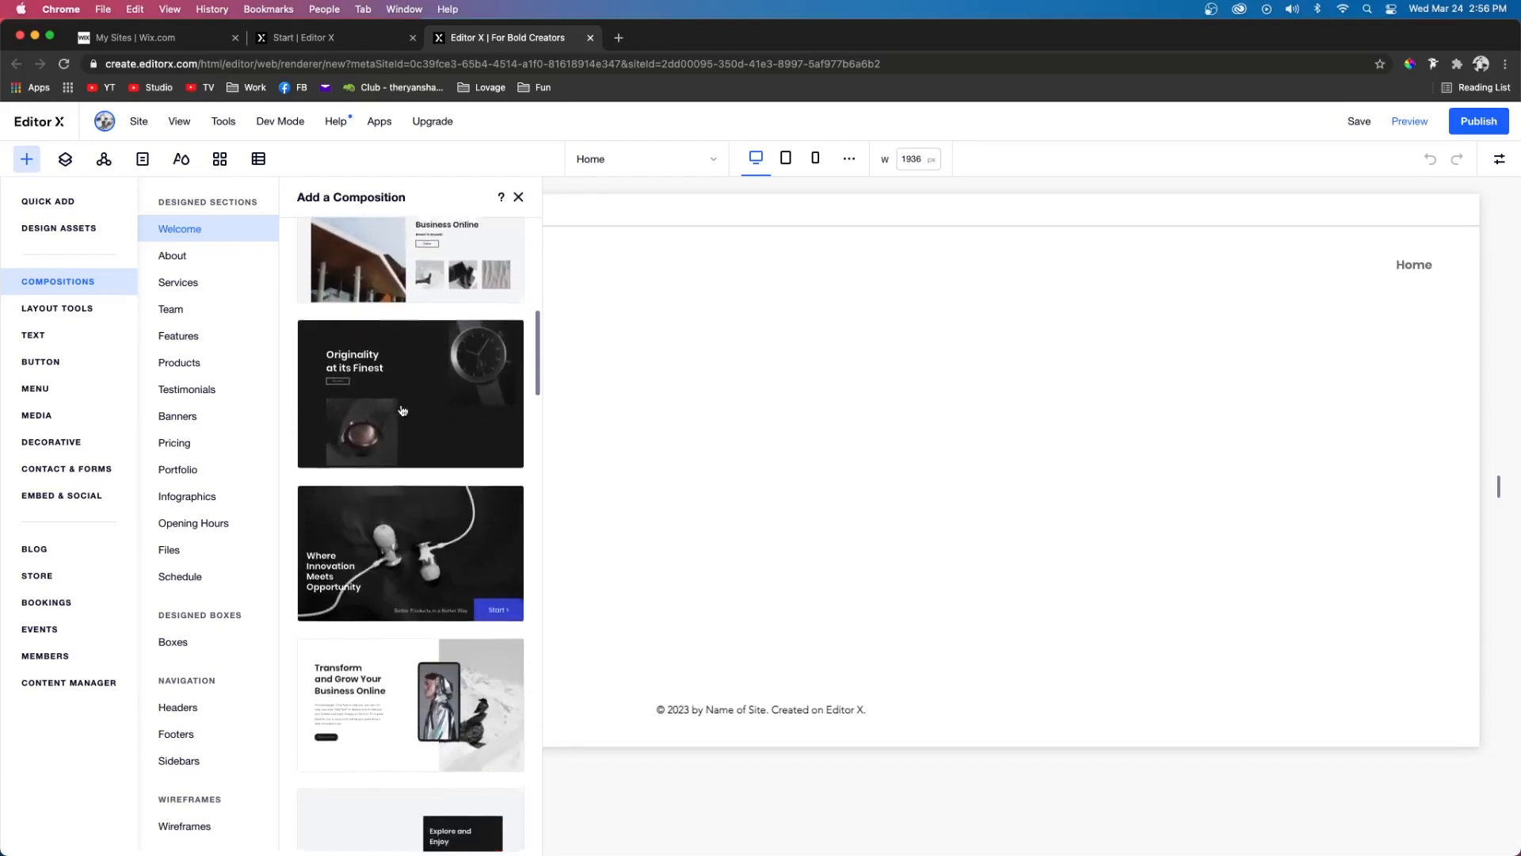
# - Examine the available layout tools, including empty boxes, grids, layouters, repeaters and lightboxes
pyautogui.click(38, 308)
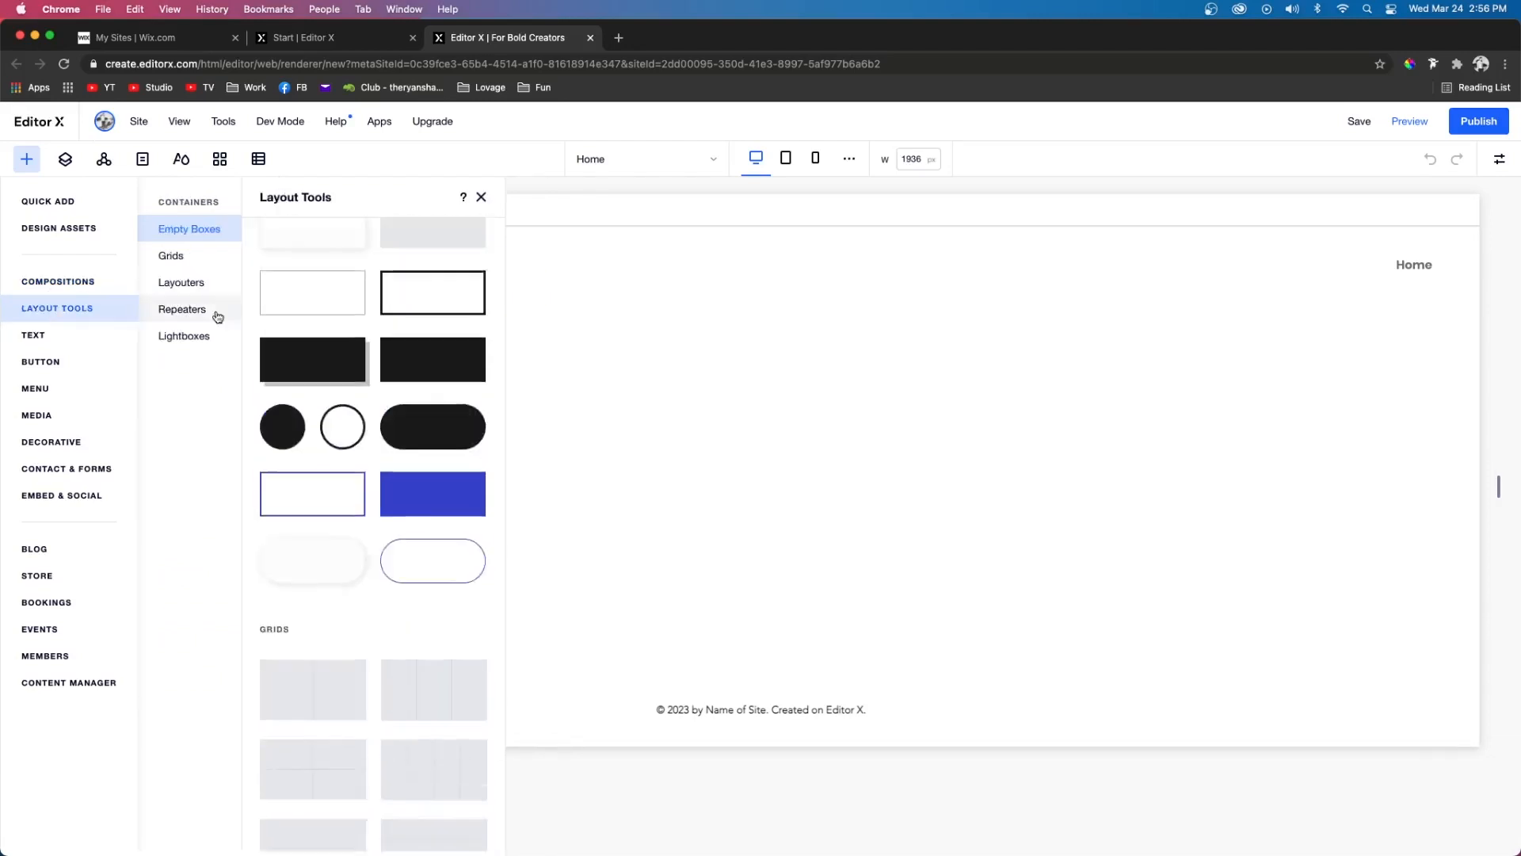
pyautogui.click(181, 269)
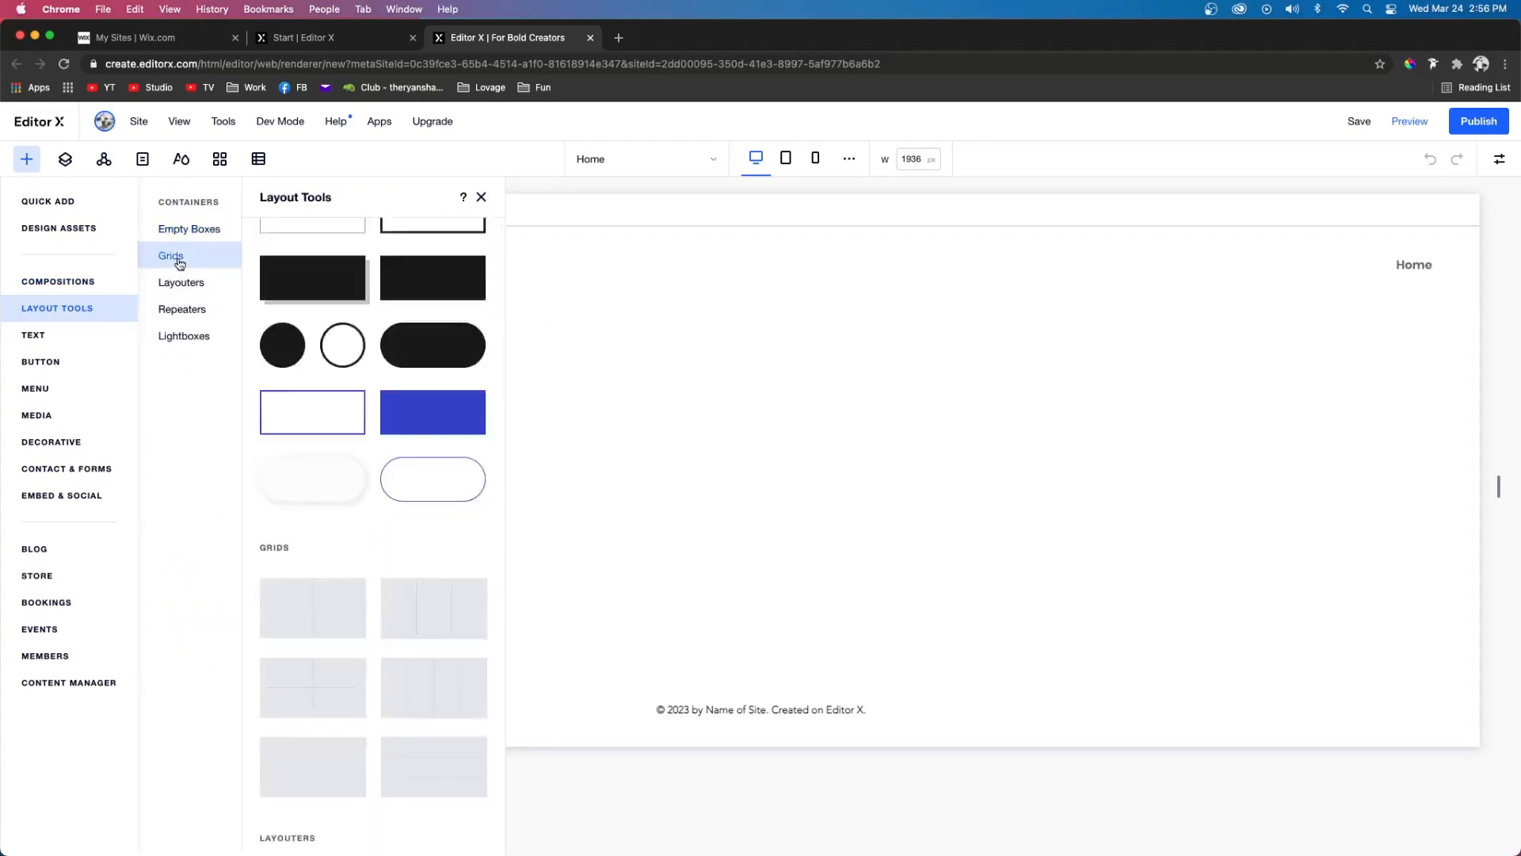
pyautogui.click(172, 292)
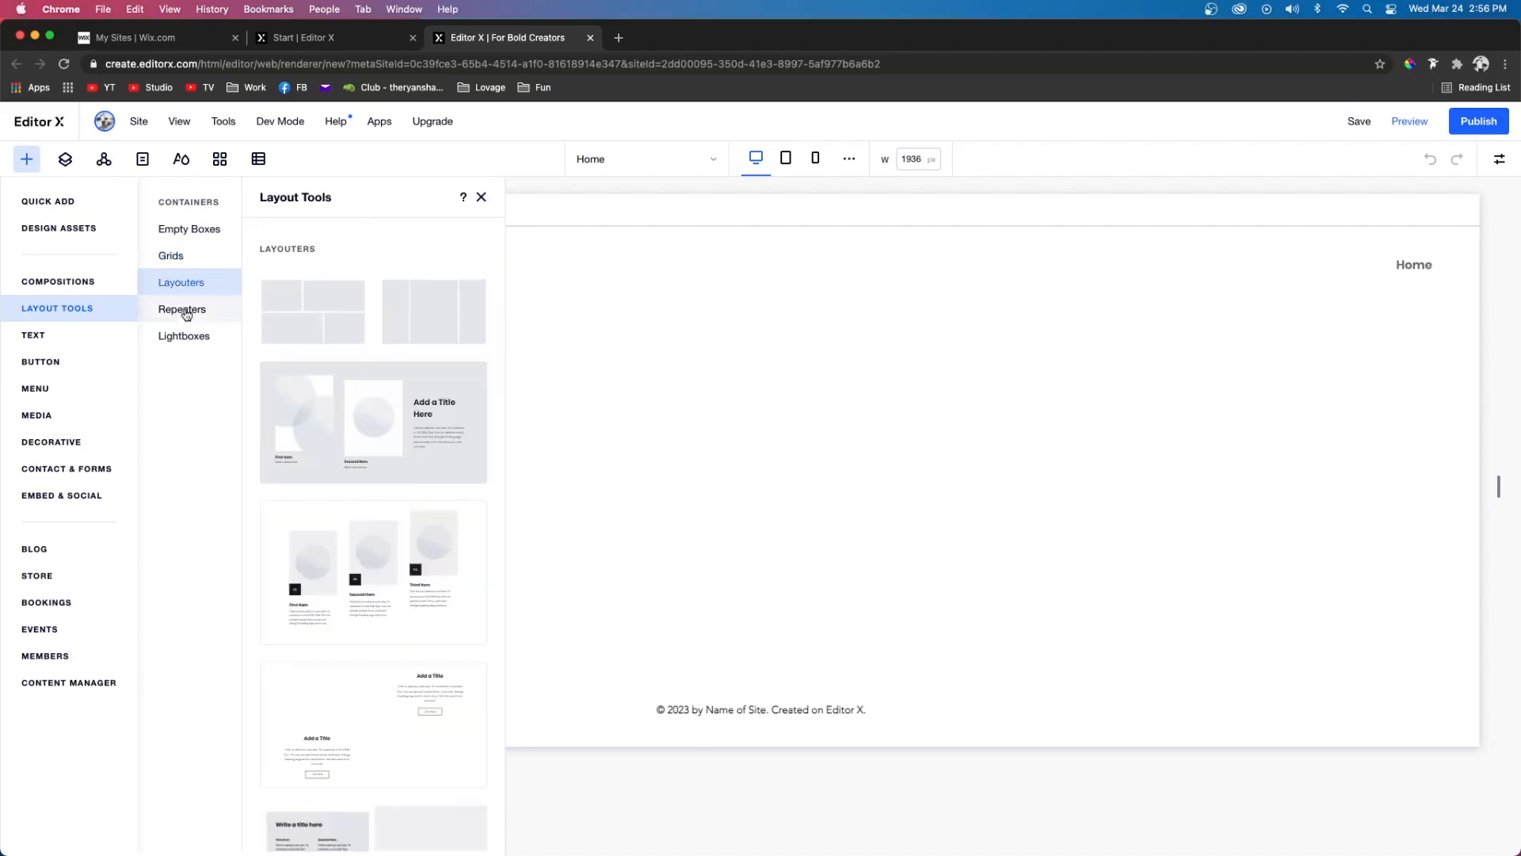
pyautogui.click(188, 310)
pyautogui.click(194, 340)
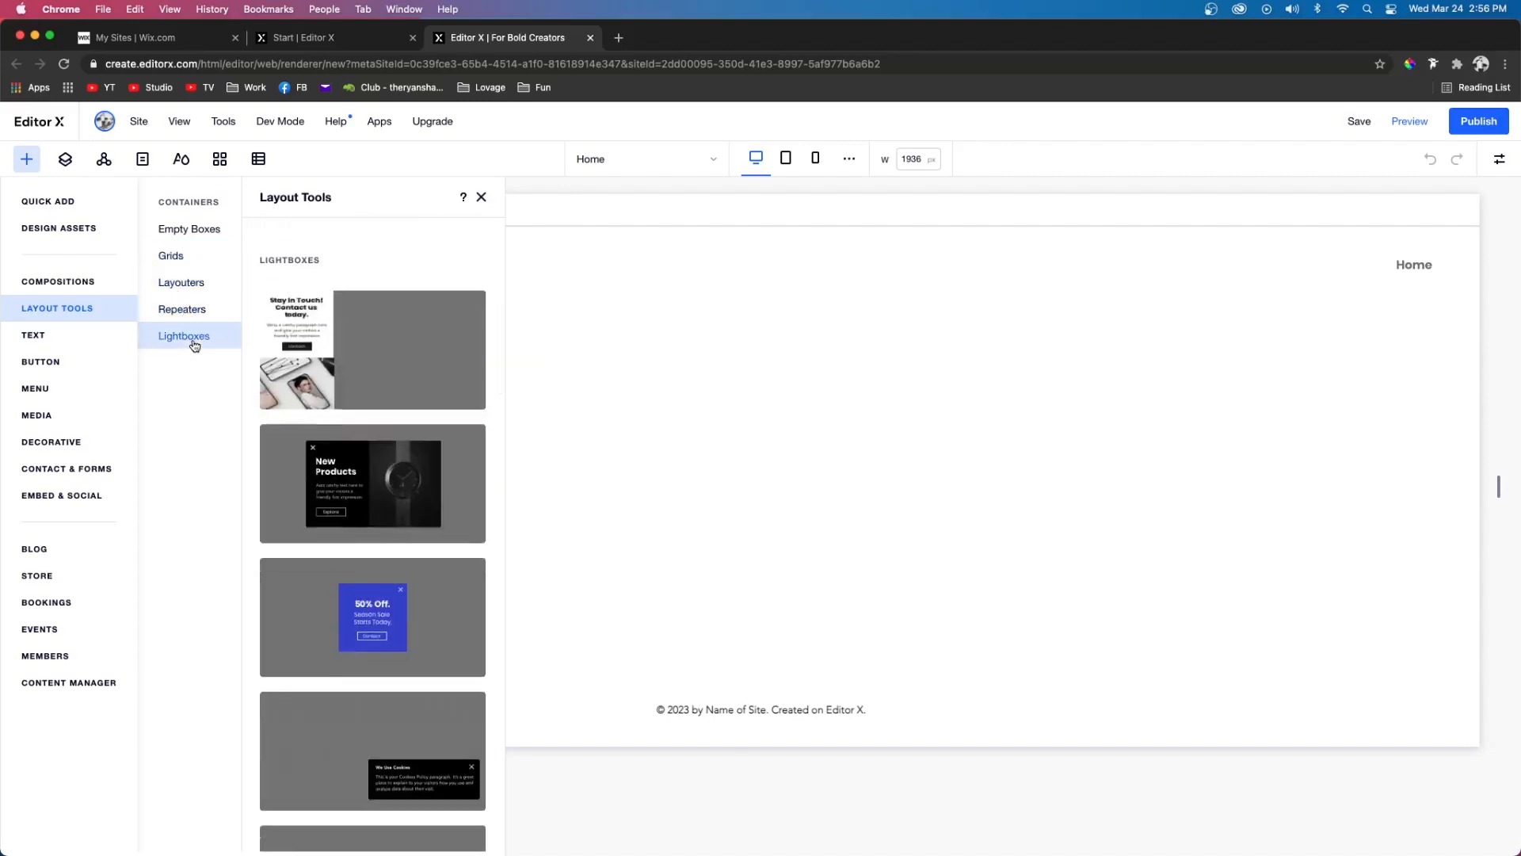
# - Review the text, button, menu, media, decorative, and embed and social elements, and close the element library
pyautogui.click(52, 343)
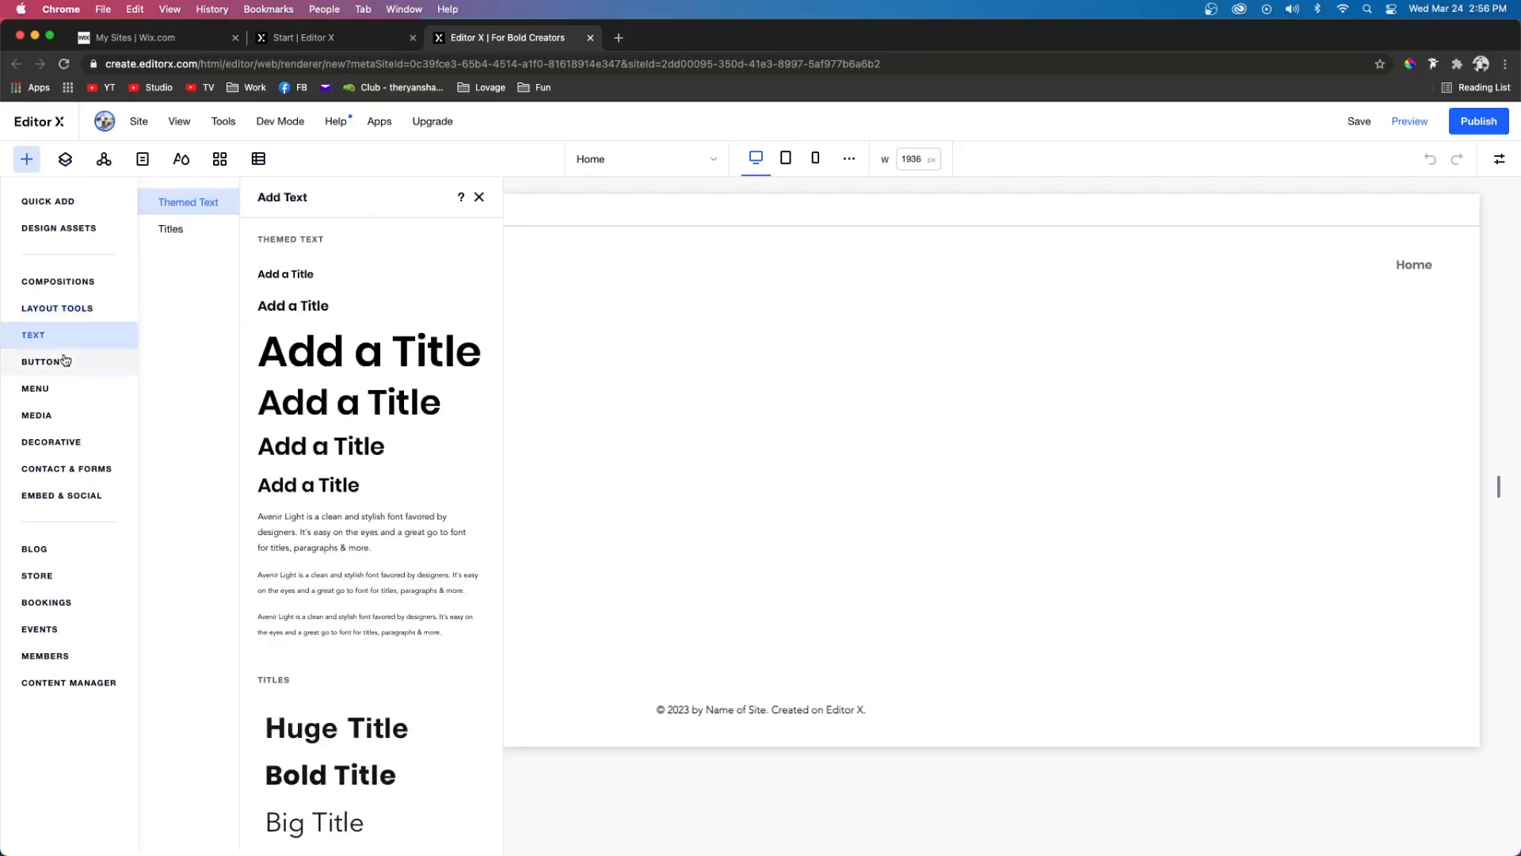
pyautogui.click(78, 364)
pyautogui.click(59, 340)
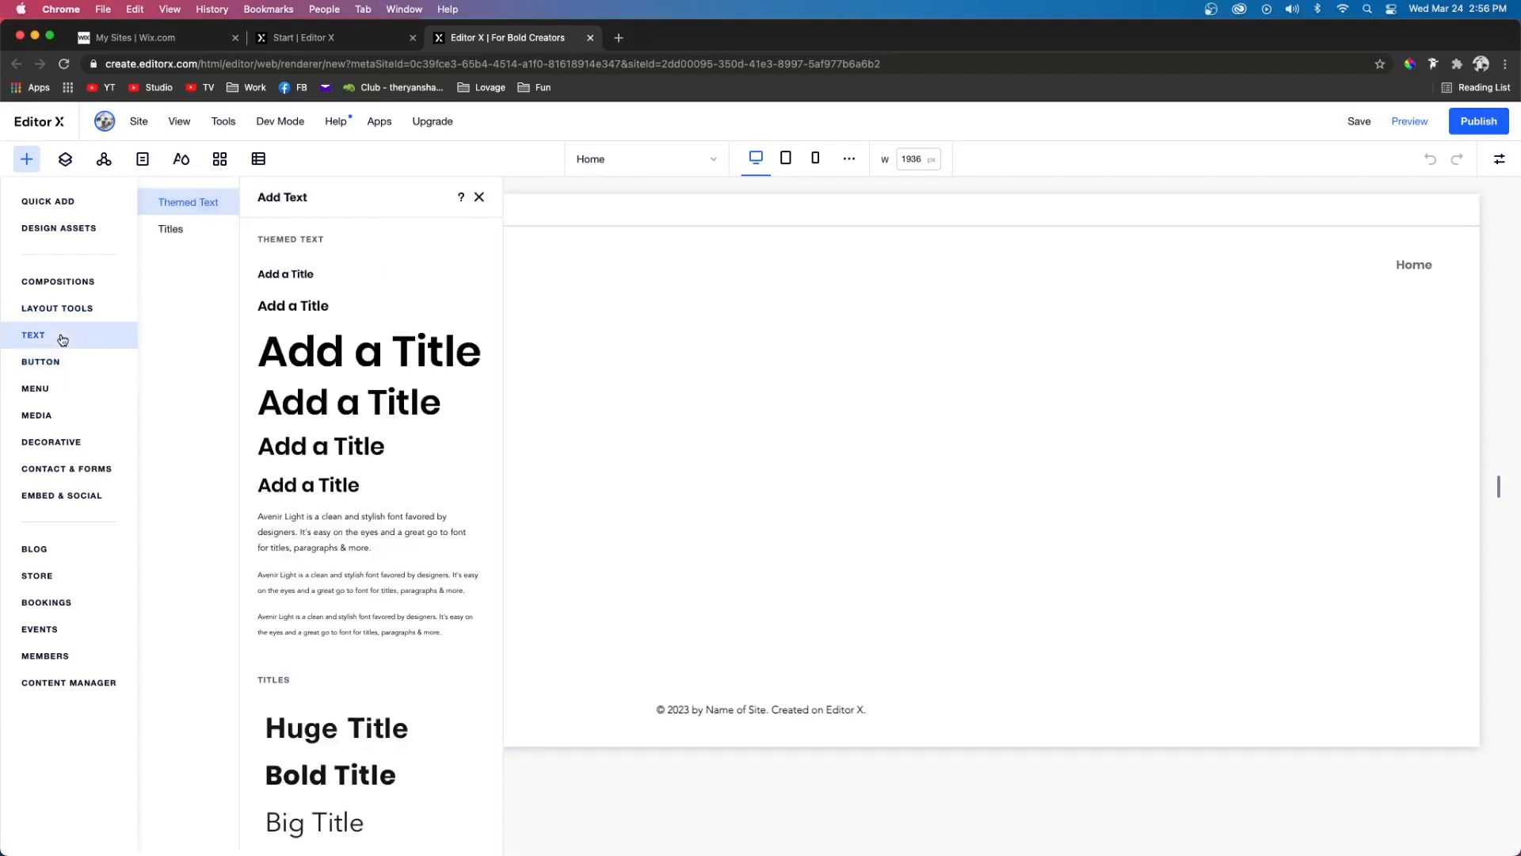
pyautogui.click(64, 365)
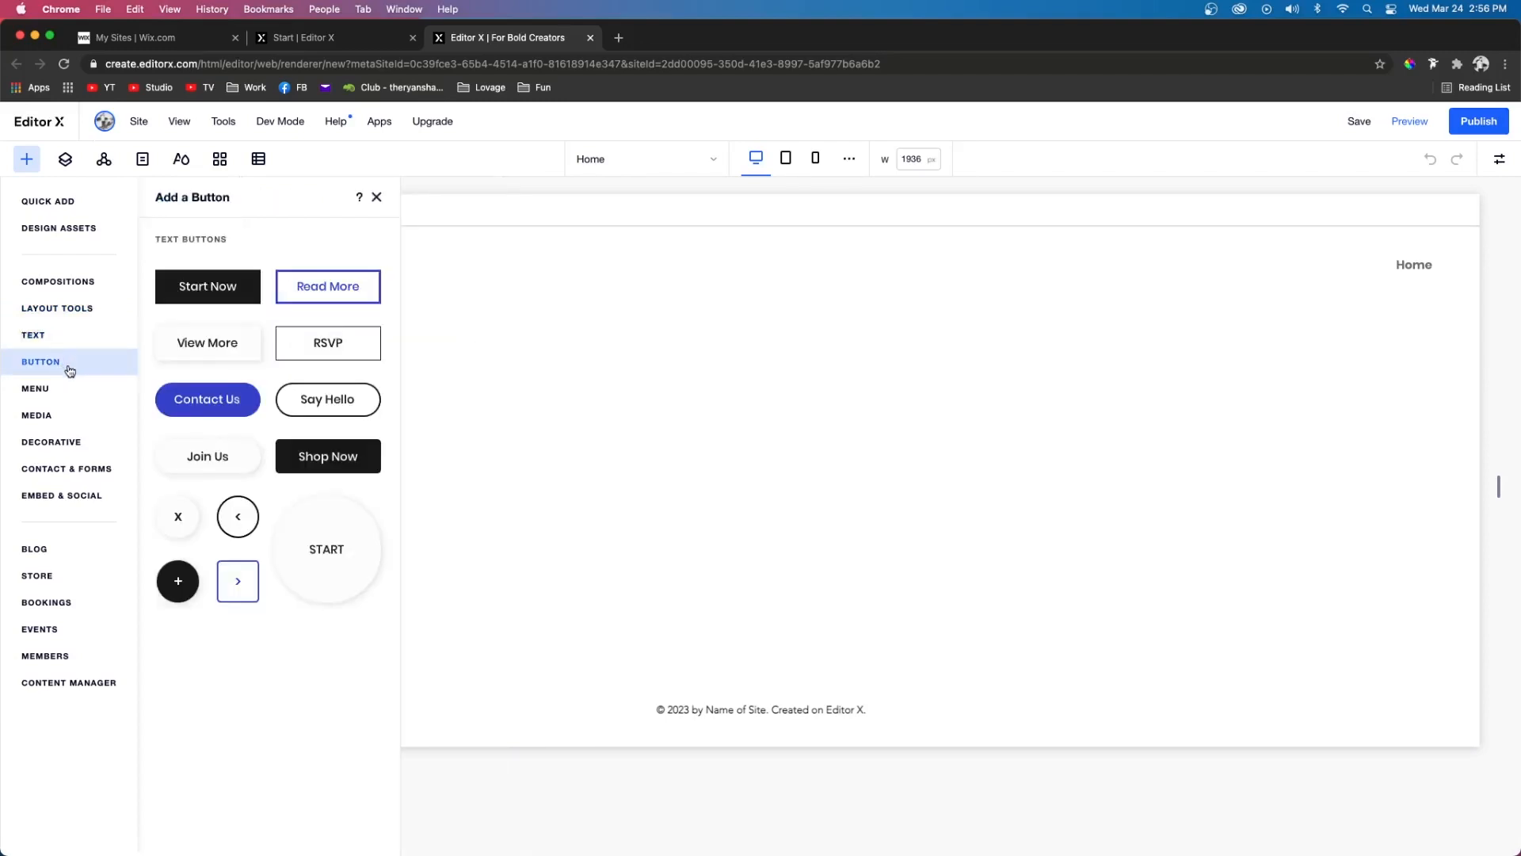
pyautogui.click(63, 389)
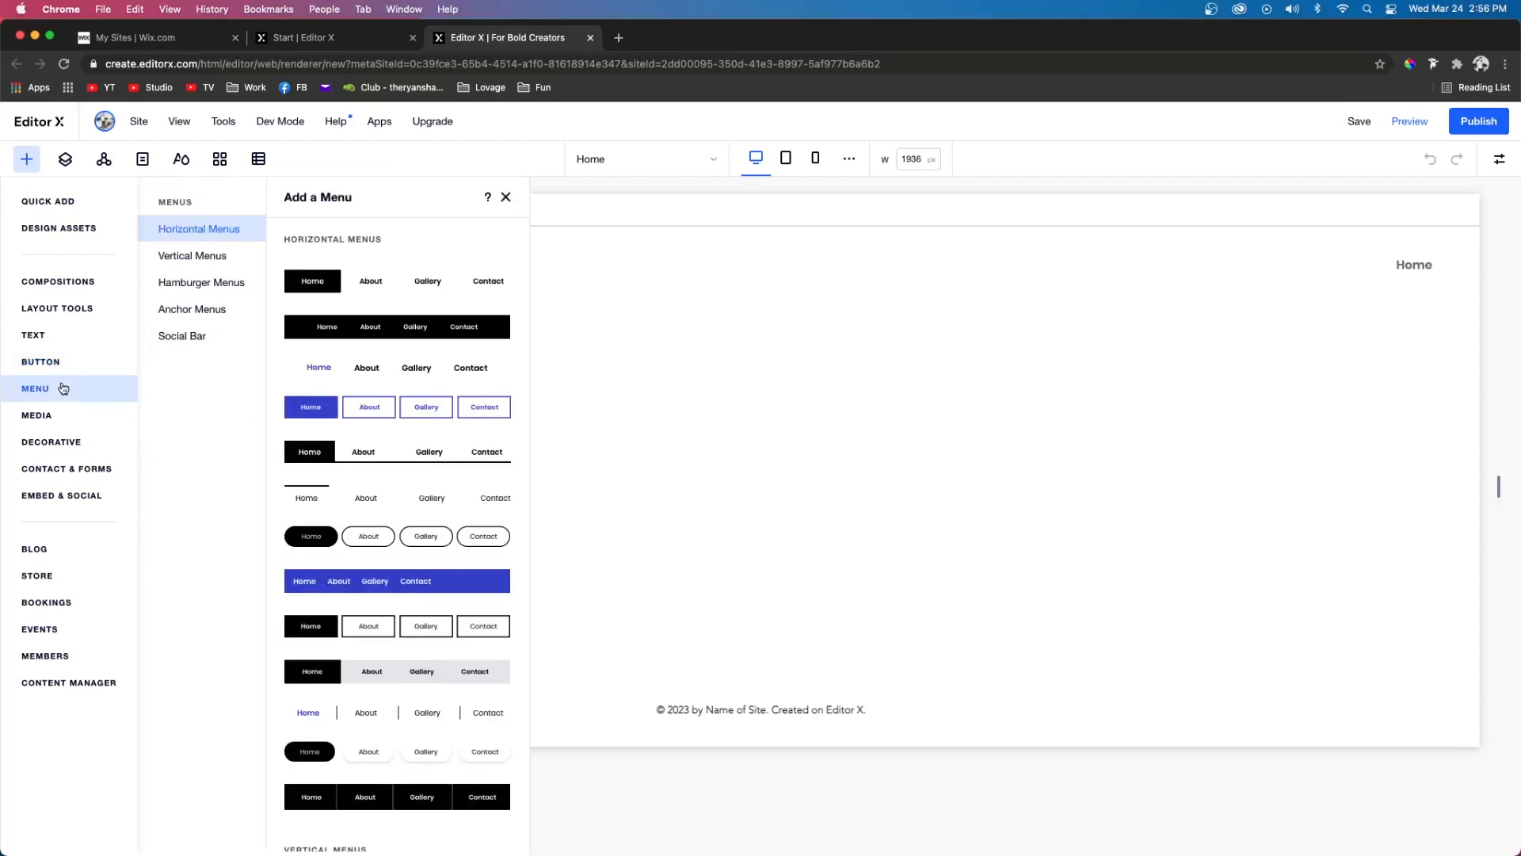
pyautogui.click(68, 416)
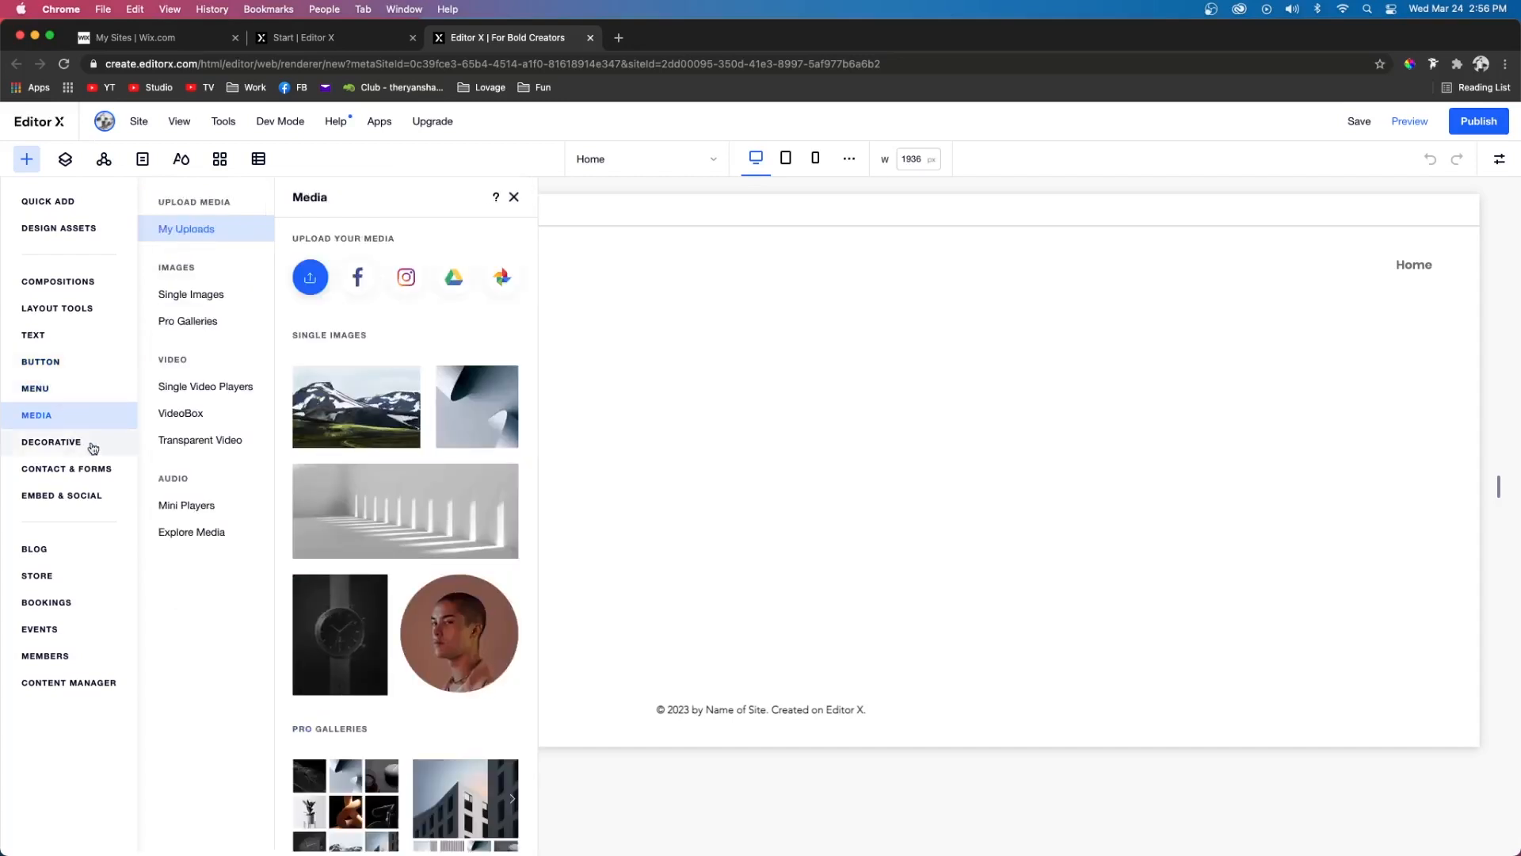
pyautogui.click(92, 446)
pyautogui.click(83, 496)
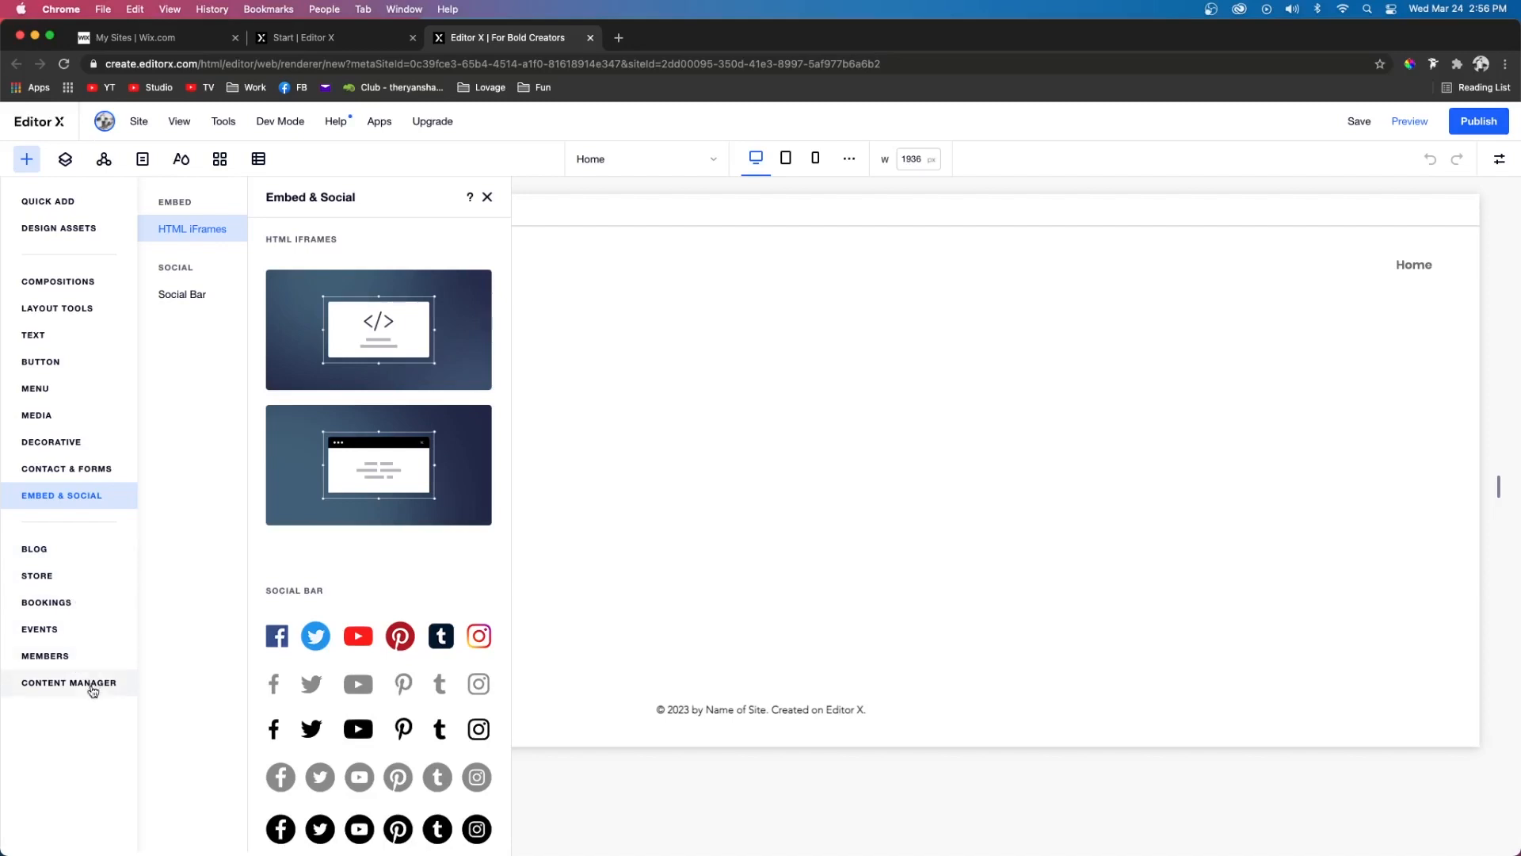
pyautogui.click(28, 161)
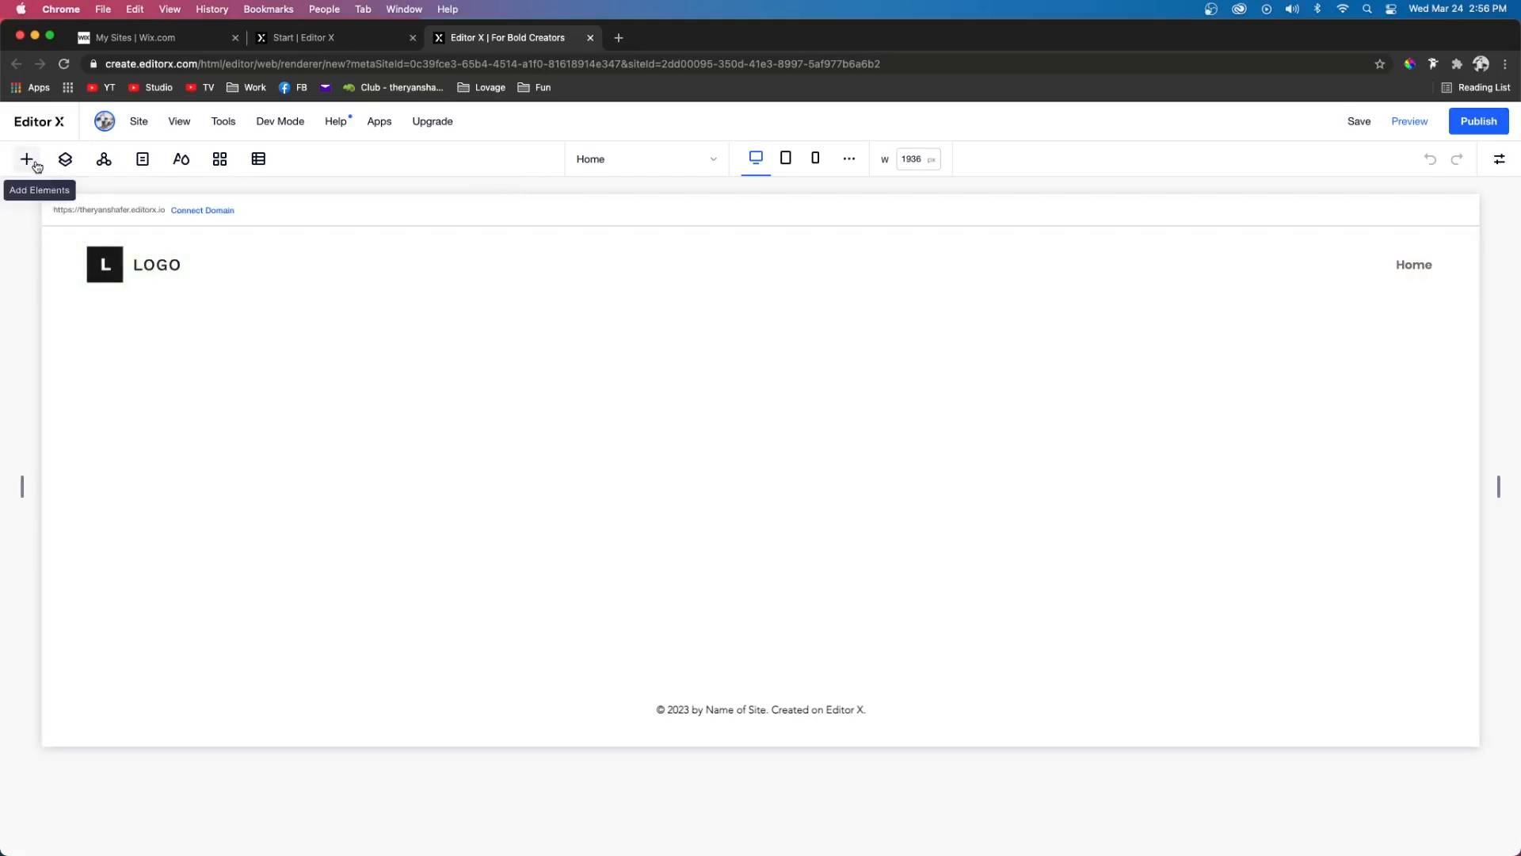
# - Move the blank section above the header in the layer order, and return the header to the first position
pyautogui.click(67, 161)
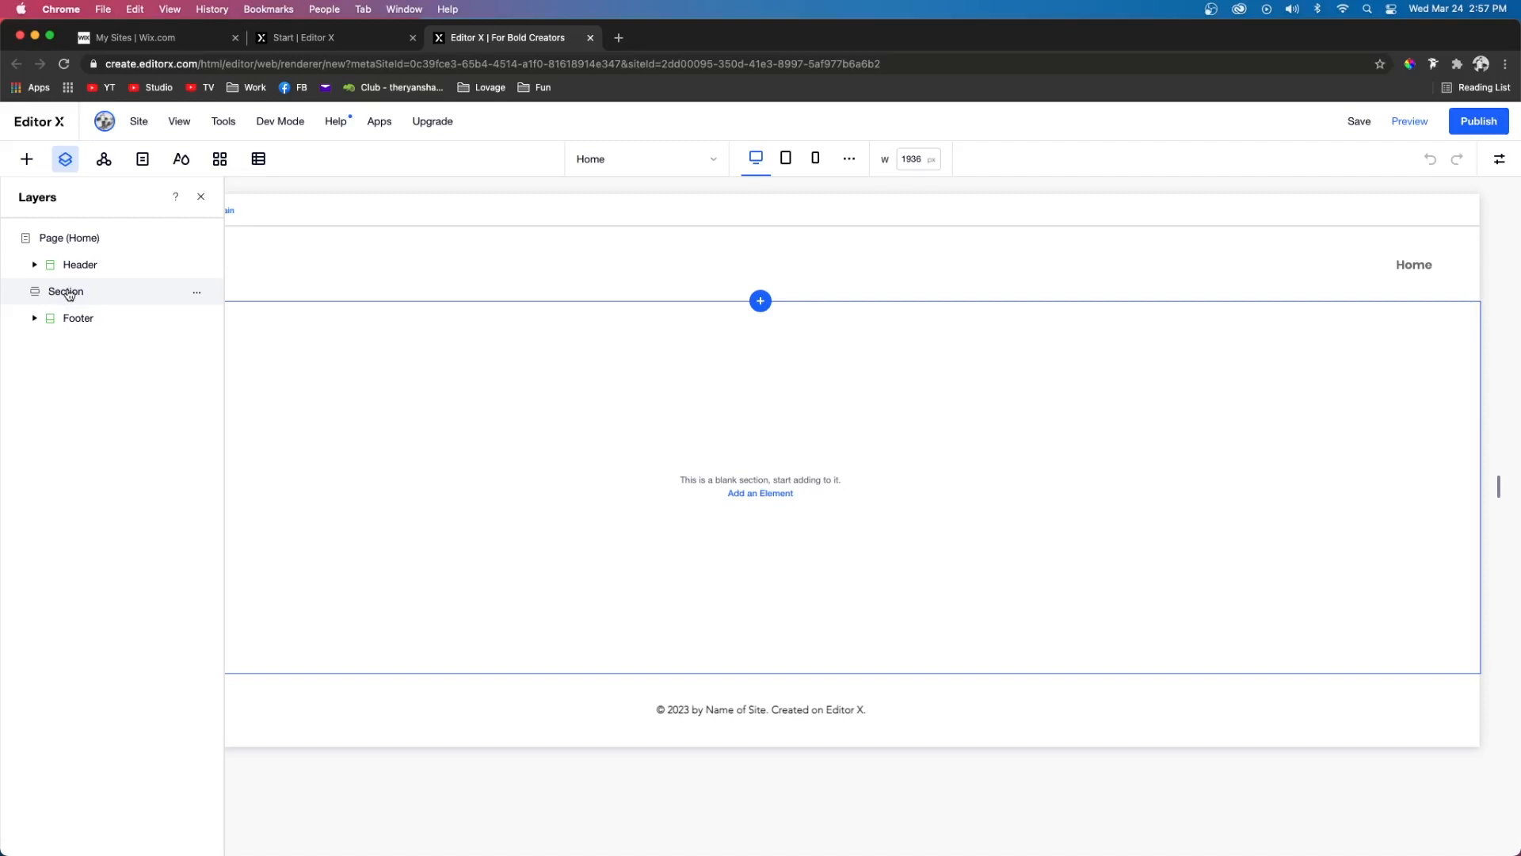
pyautogui.moveTo(68, 294); pyautogui.dragTo(69, 267)
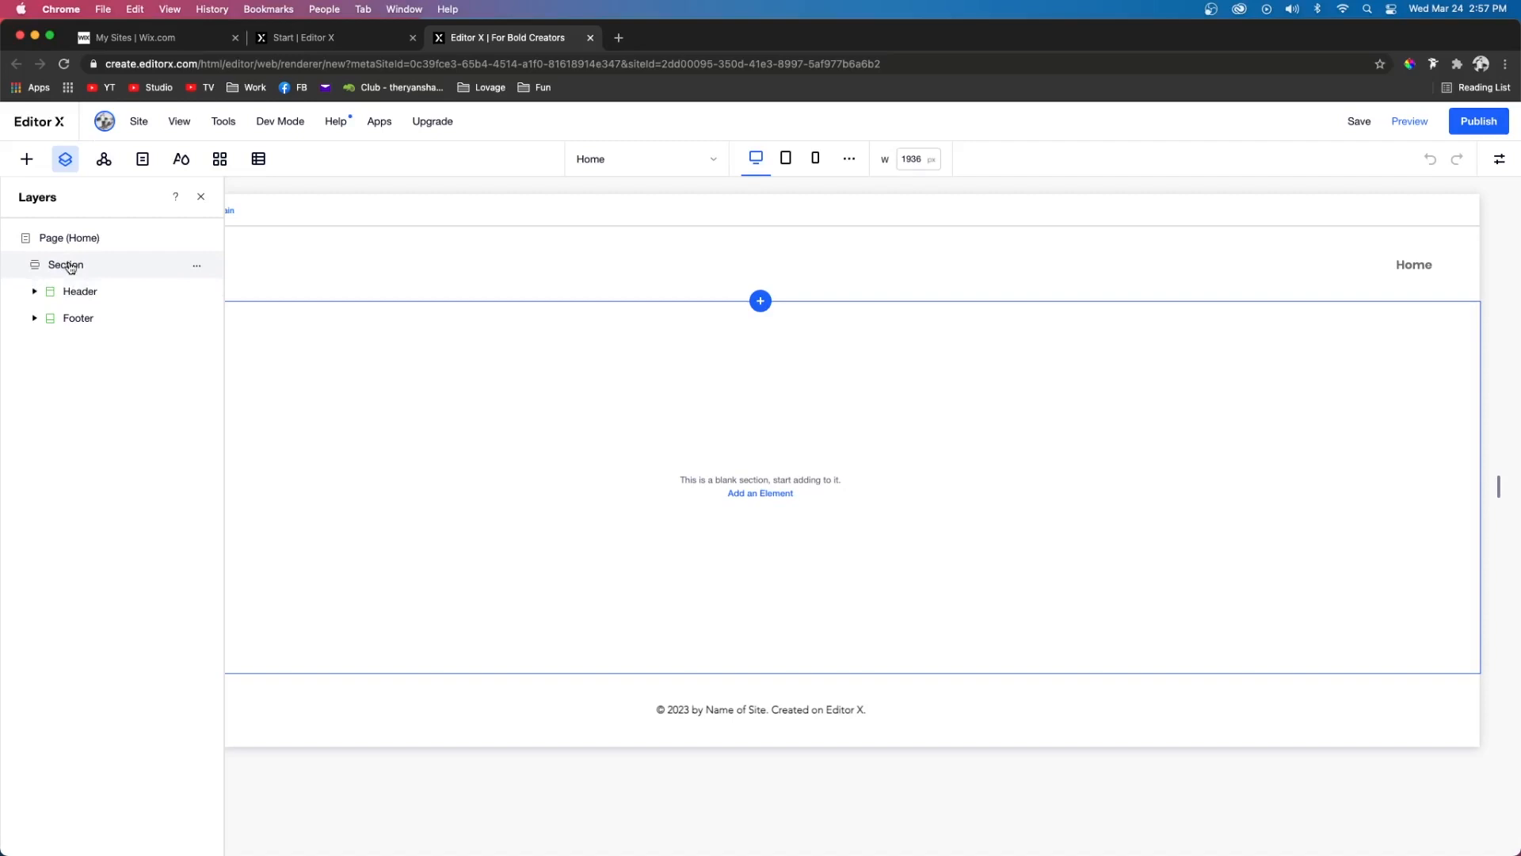
pyautogui.click(552, 335)
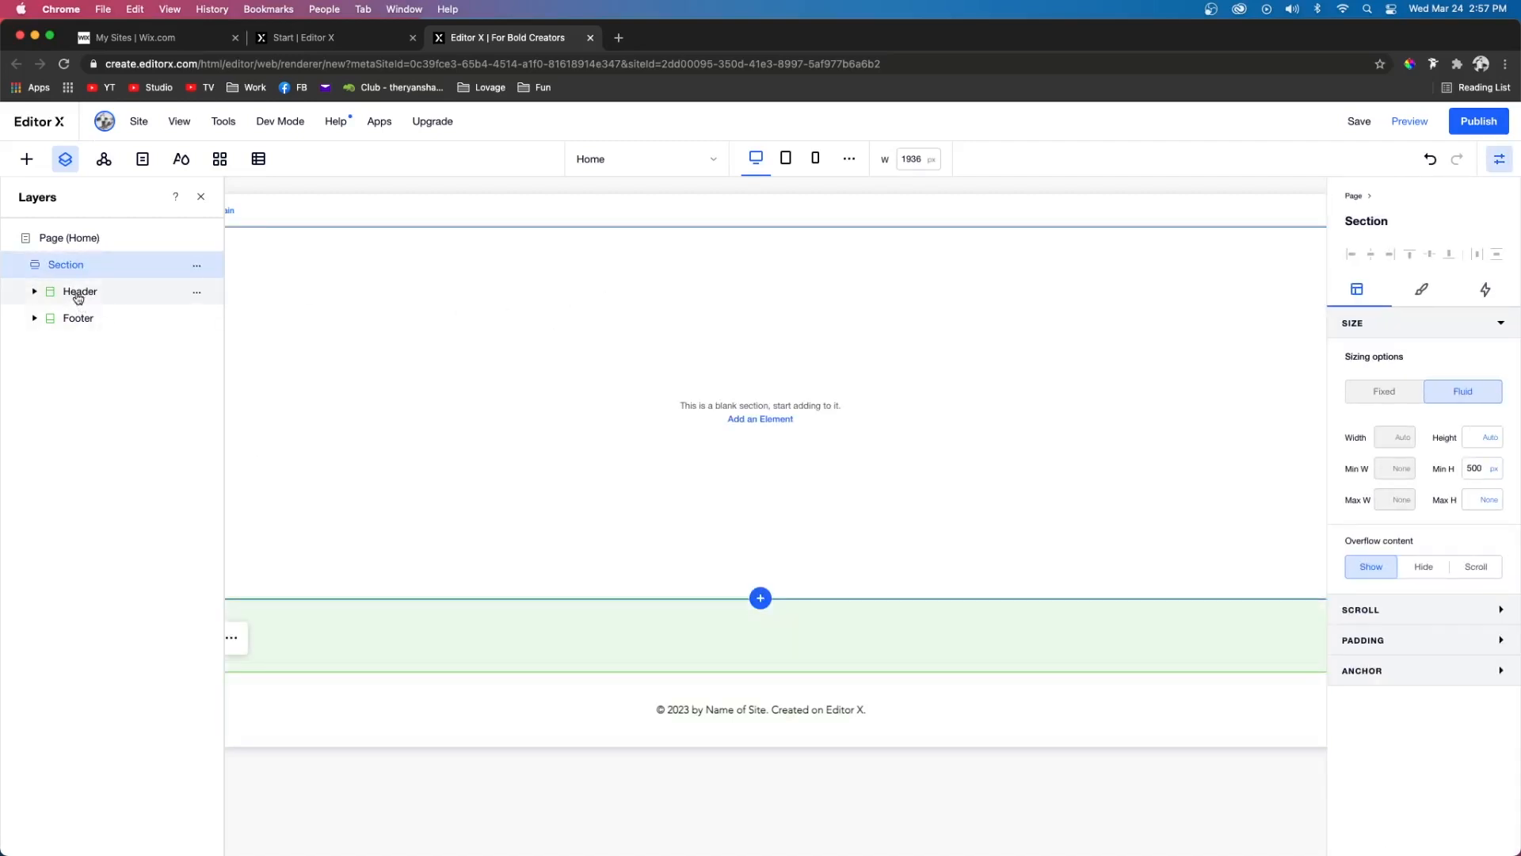
pyautogui.moveTo(77, 291); pyautogui.dragTo(77, 271)
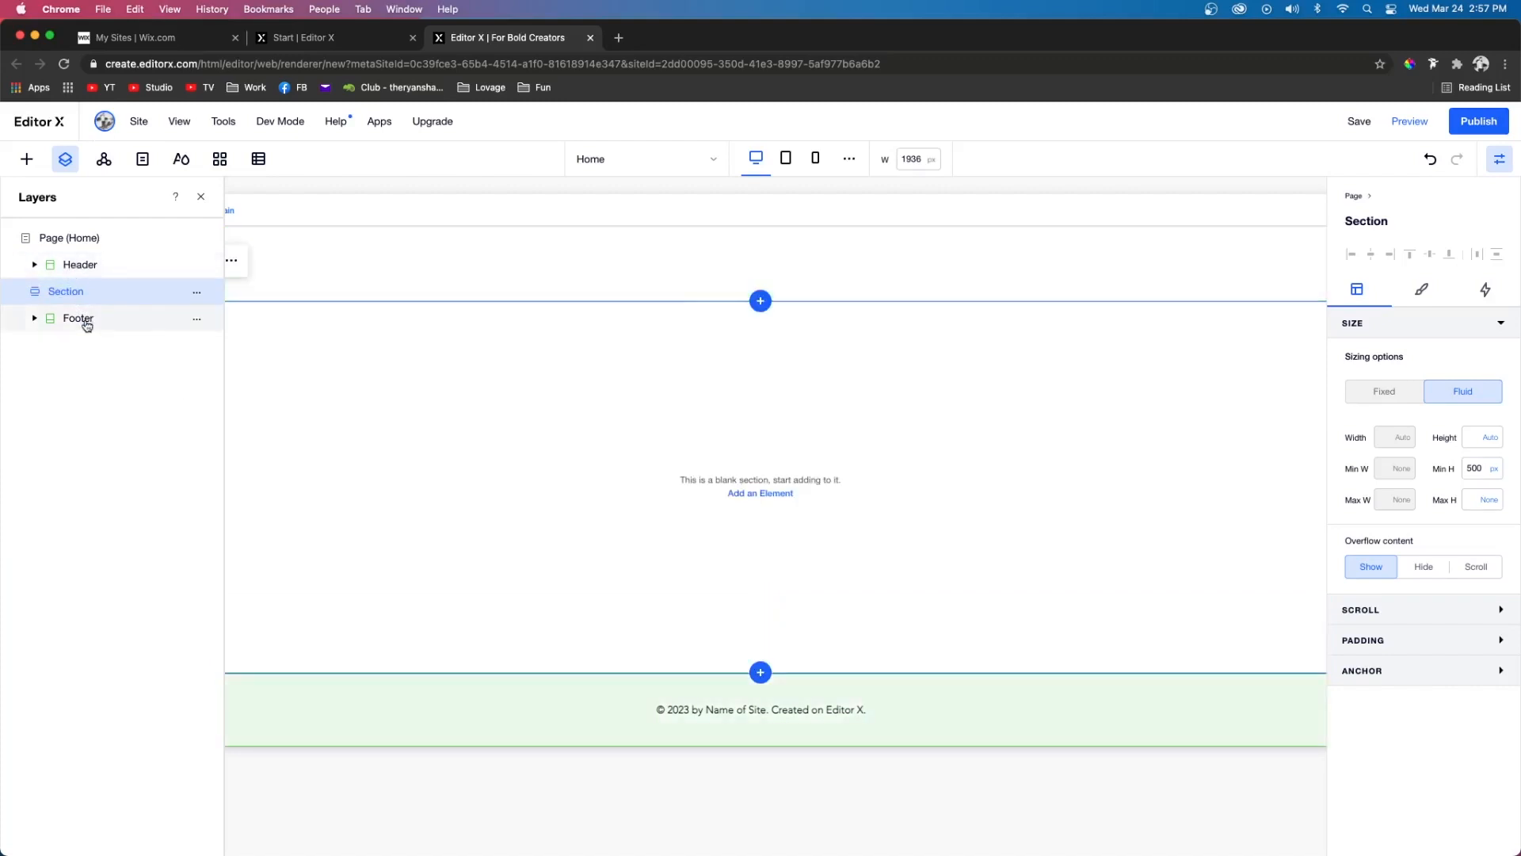
# - Duplicate the default header among the site masters
pyautogui.click(104, 160)
pyautogui.moveTo(107, 379)
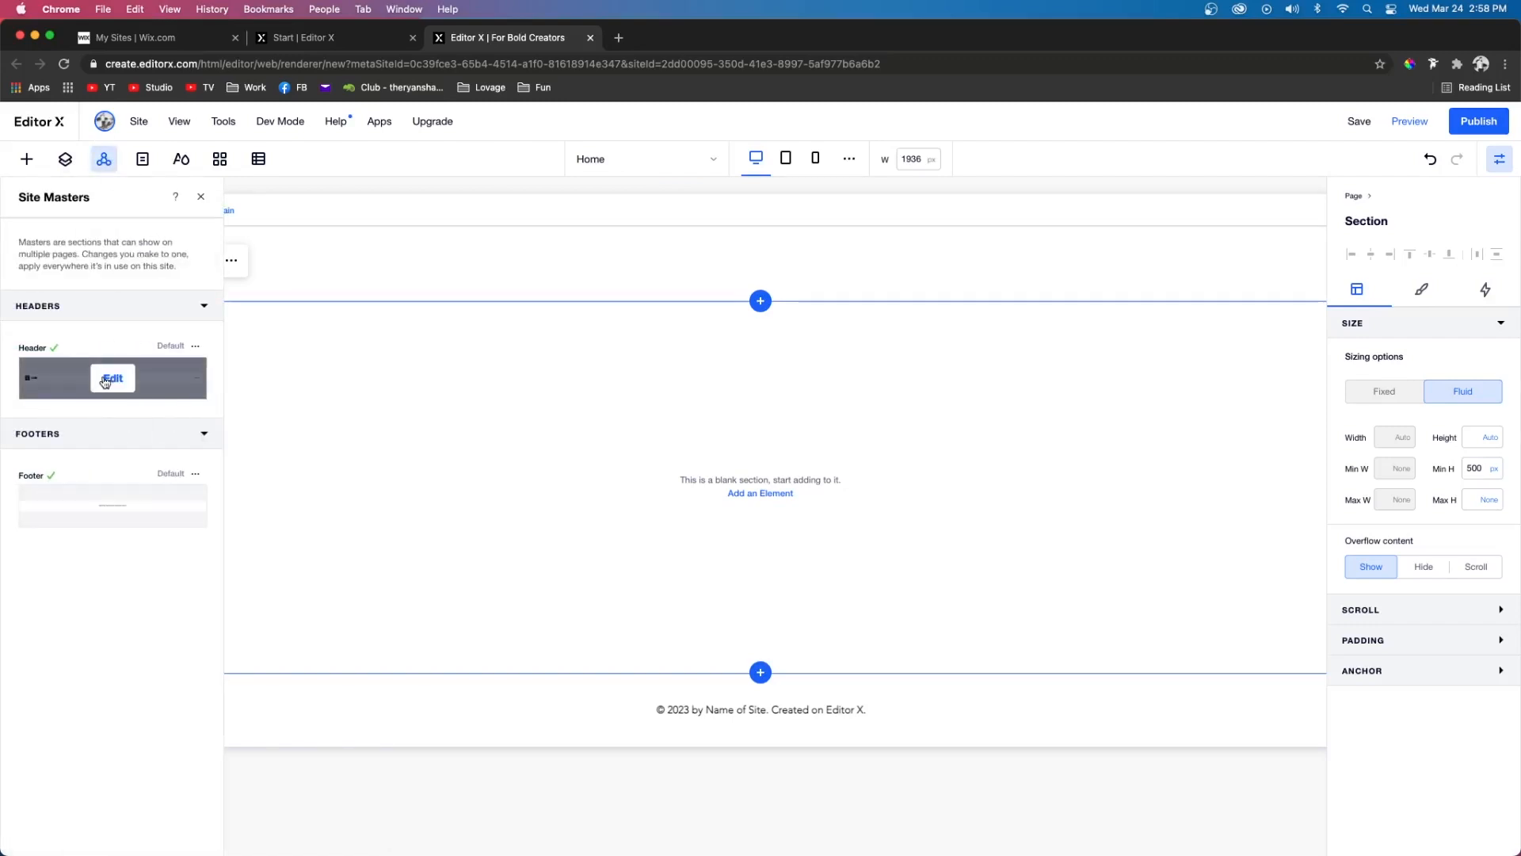
pyautogui.moveTo(115, 508)
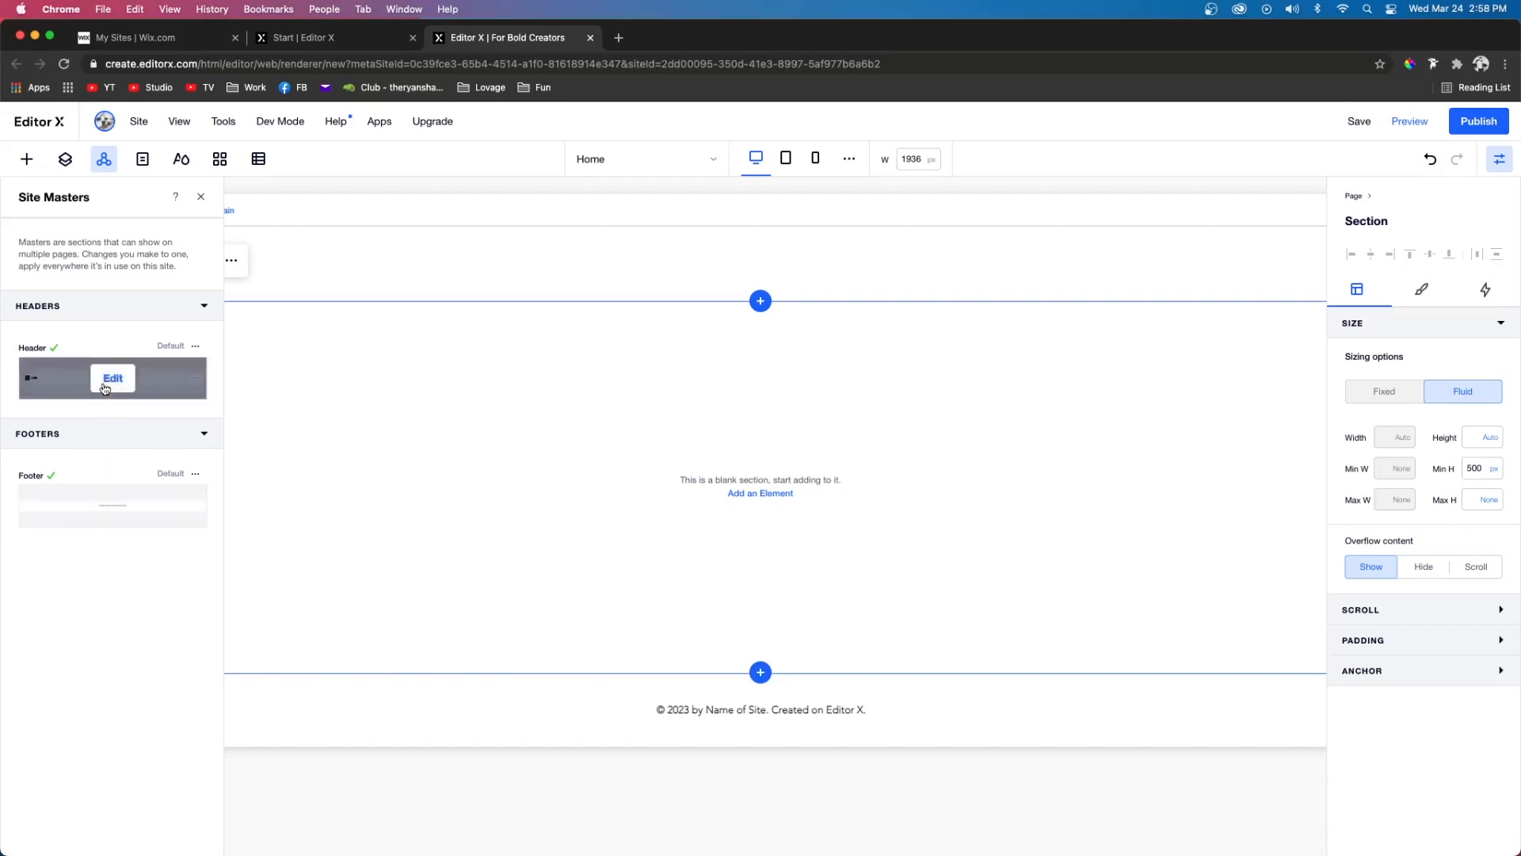
pyautogui.click(195, 349)
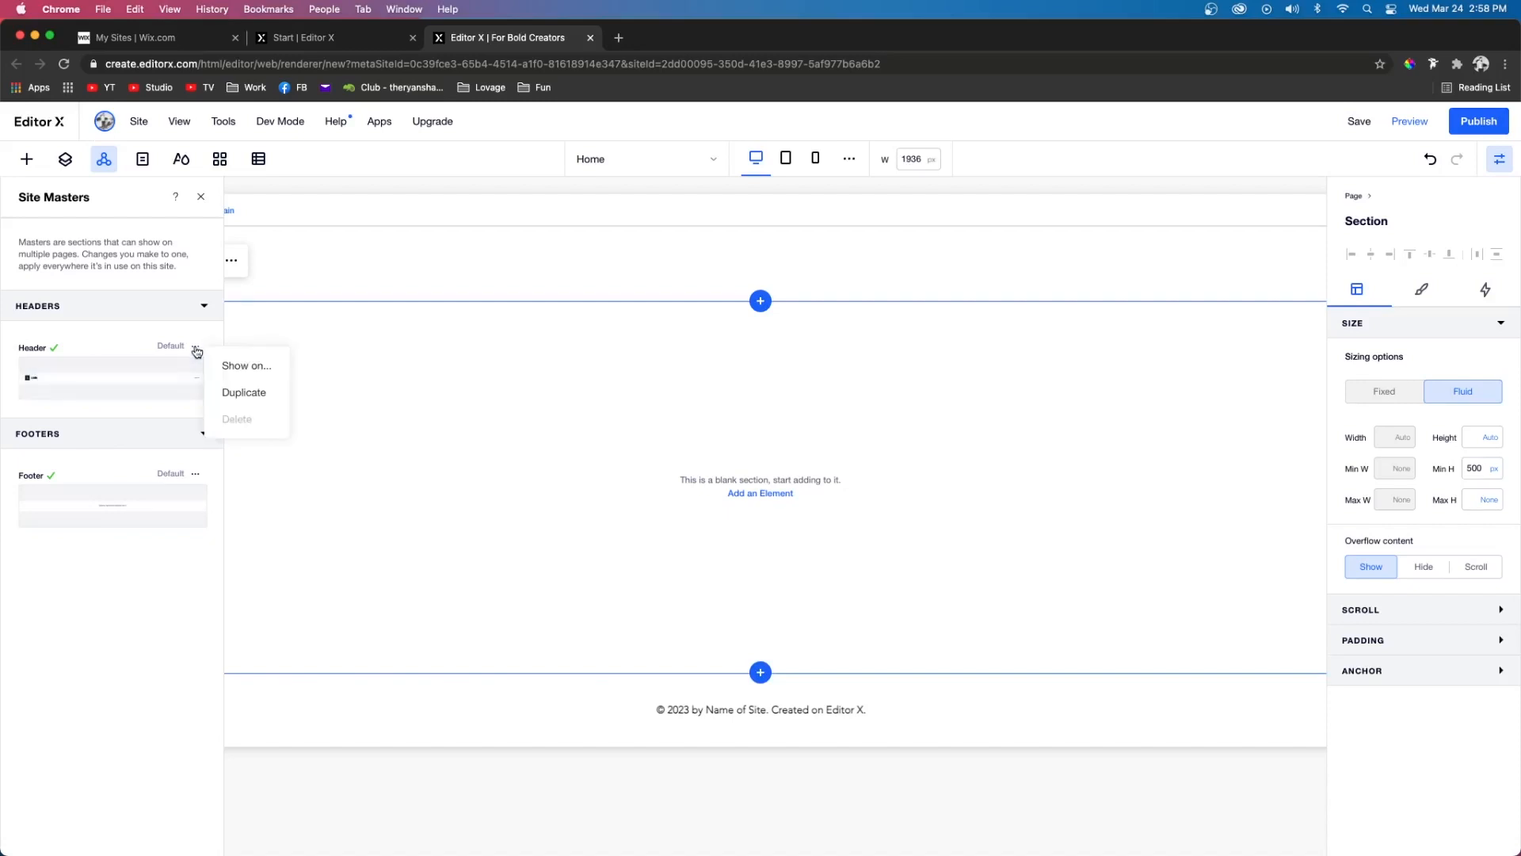
pyautogui.click(236, 394)
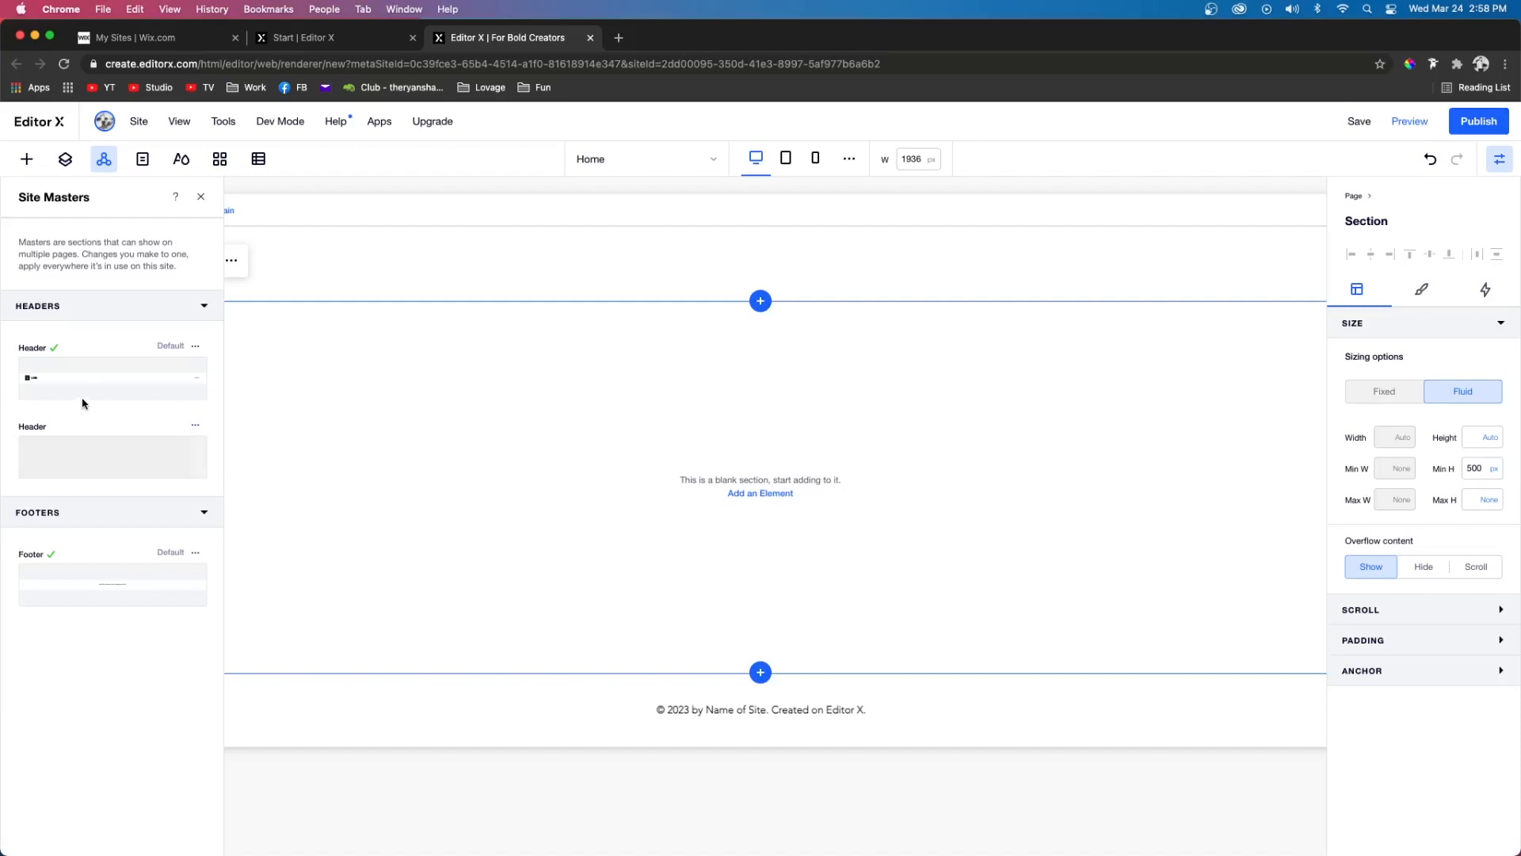
# - Rename the header layer on the Home page as "Home Header"
pyautogui.click(65, 159)
pyautogui.click(76, 267)
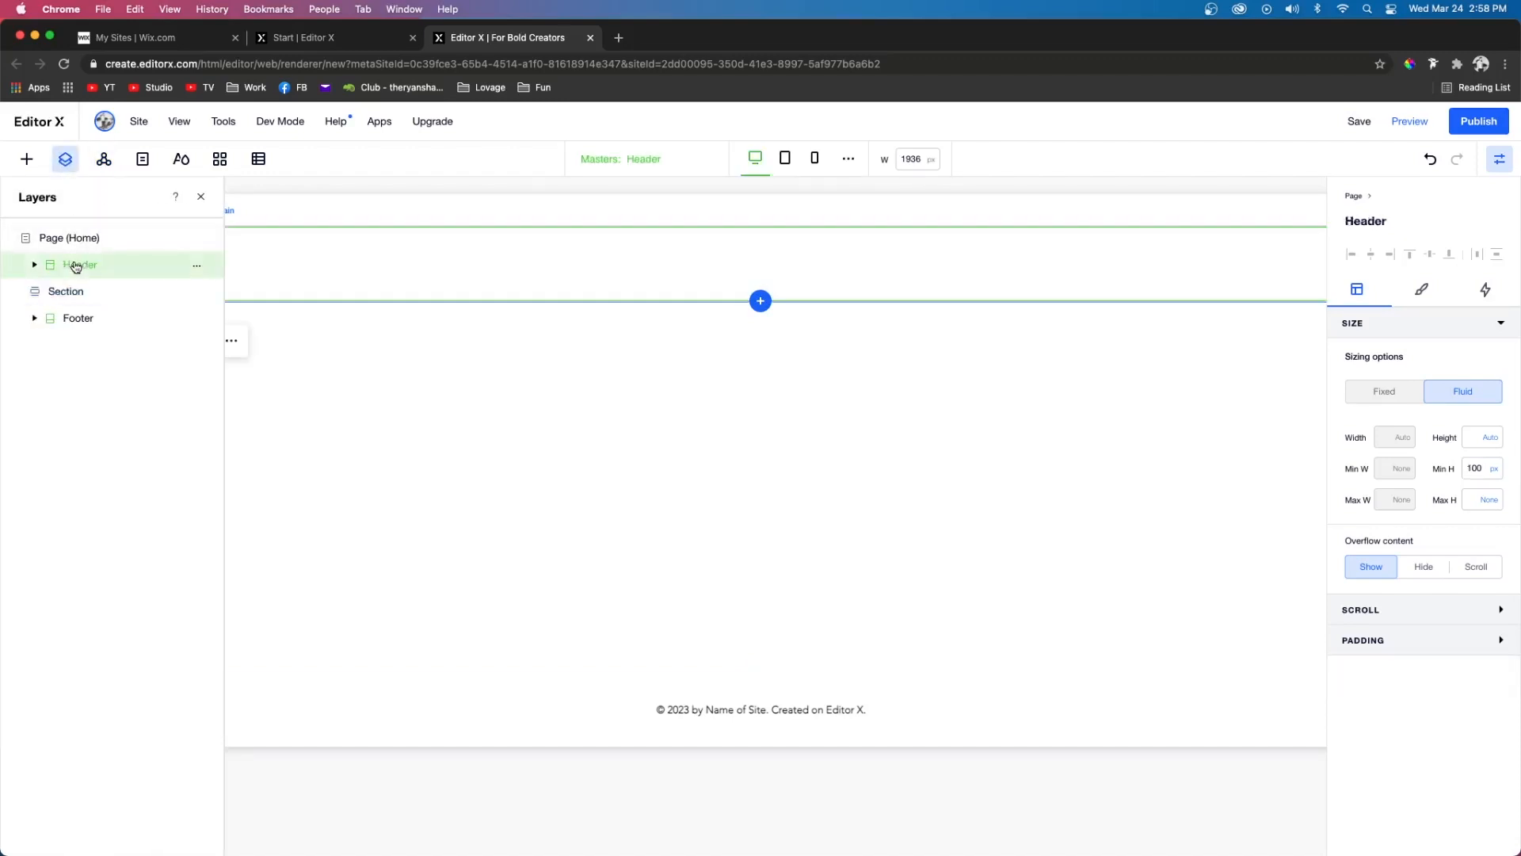
pyautogui.doubleClick(75, 265)
pyautogui.press('Left')
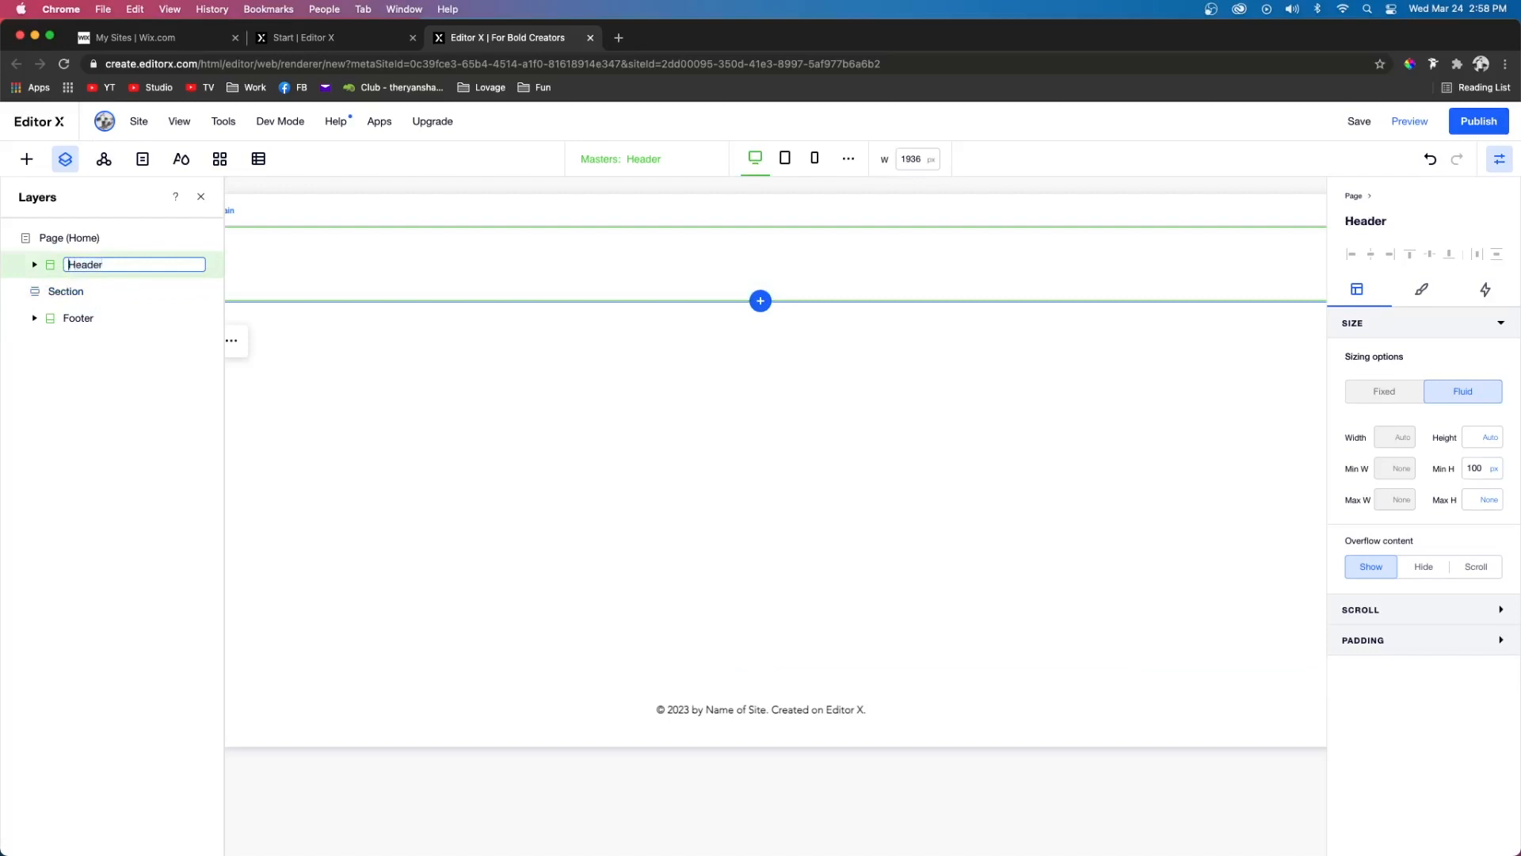
pyautogui.write('Home')
pyautogui.press('Return')
# - Show the duplicate header master on the Home page, and exclude it again through its Show On Pages settings
pyautogui.click(104, 158)
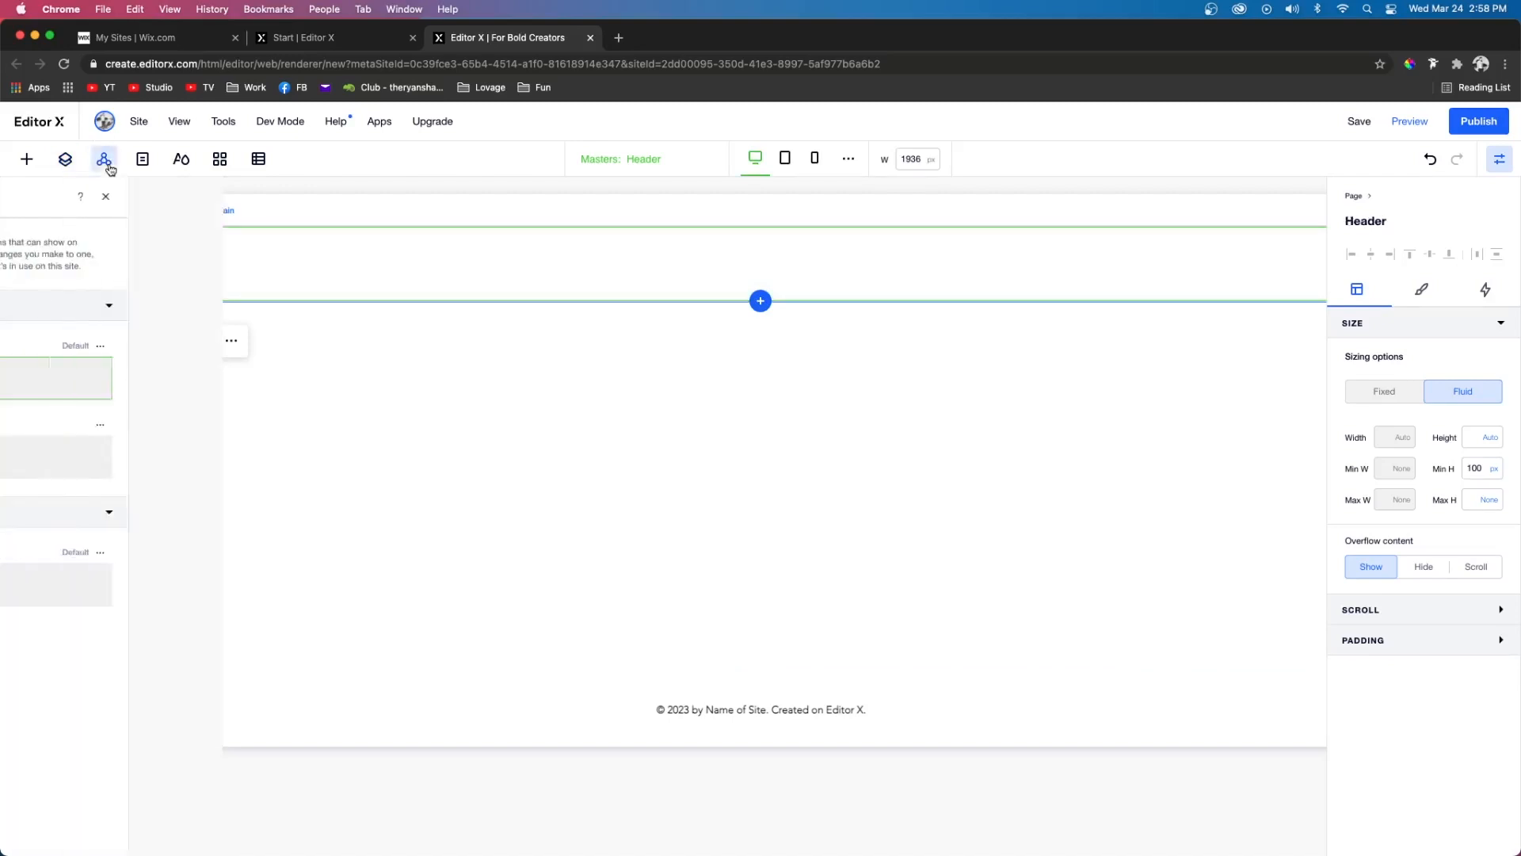
pyautogui.moveTo(110, 460)
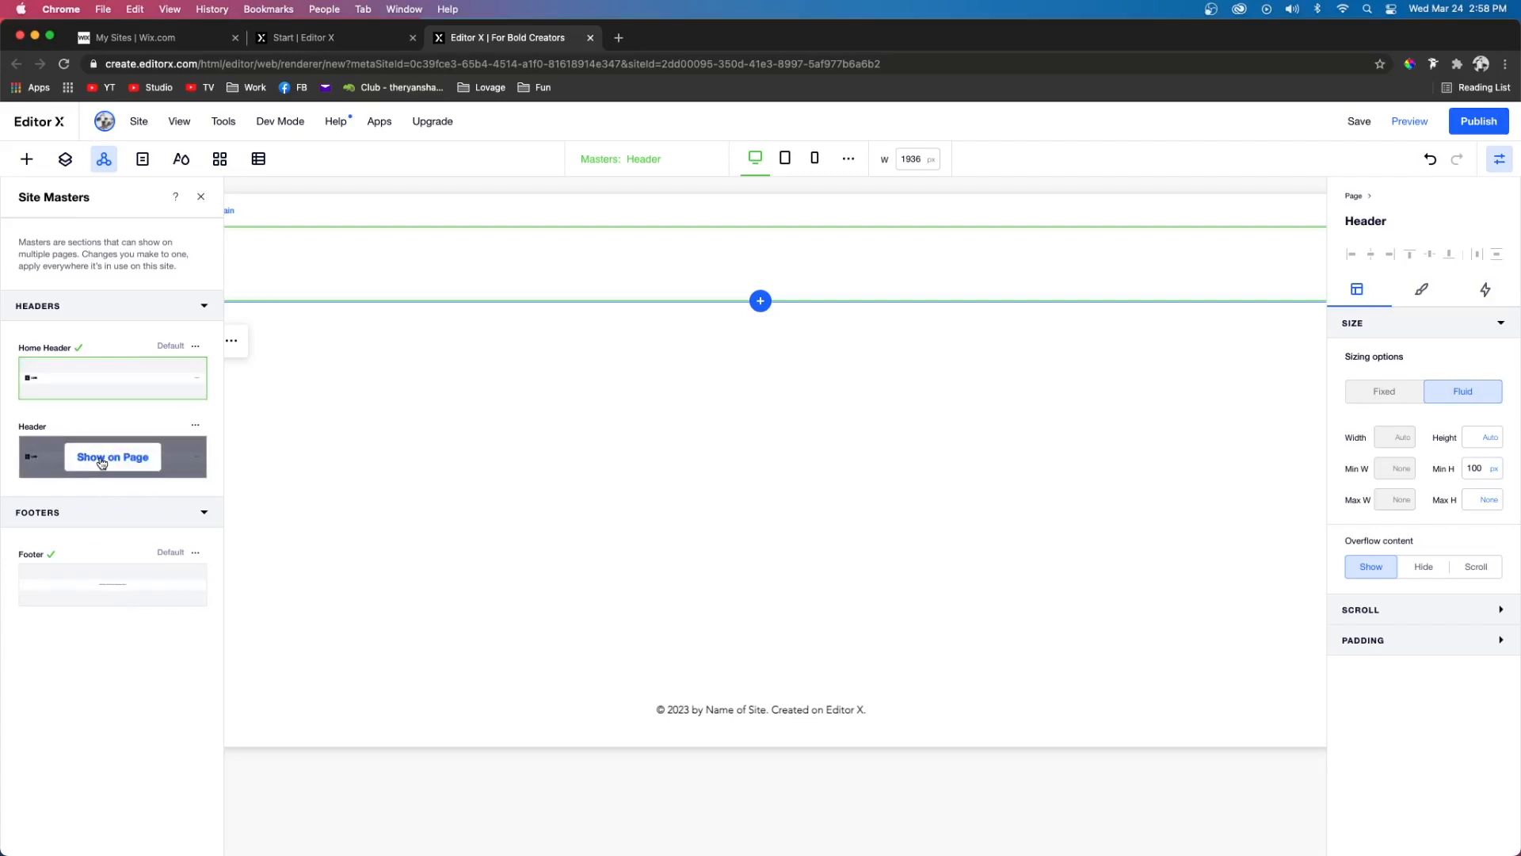
pyautogui.click(121, 459)
pyautogui.click(194, 426)
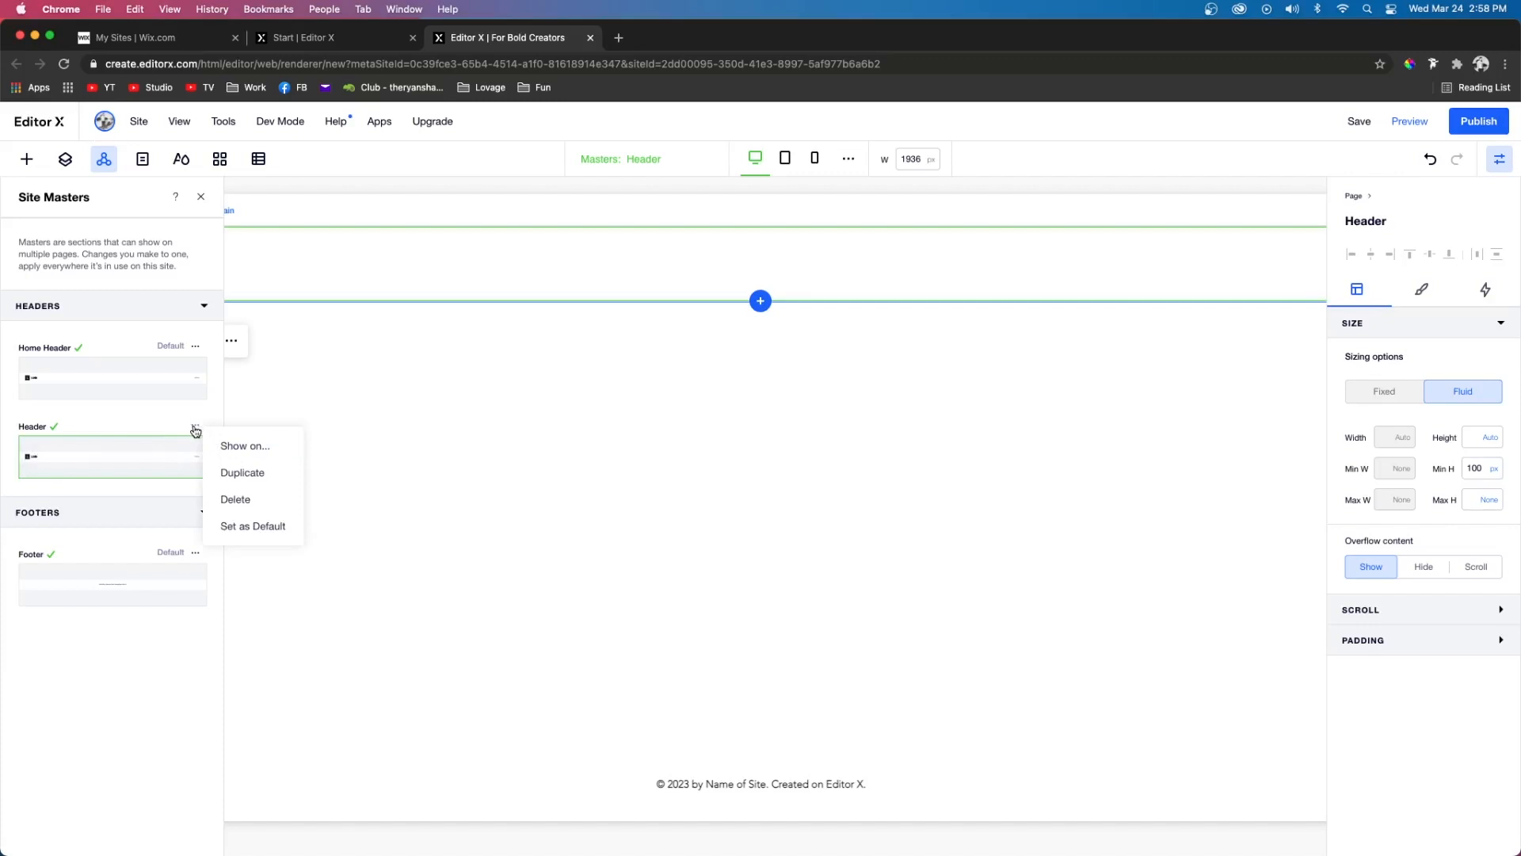
pyautogui.click(241, 448)
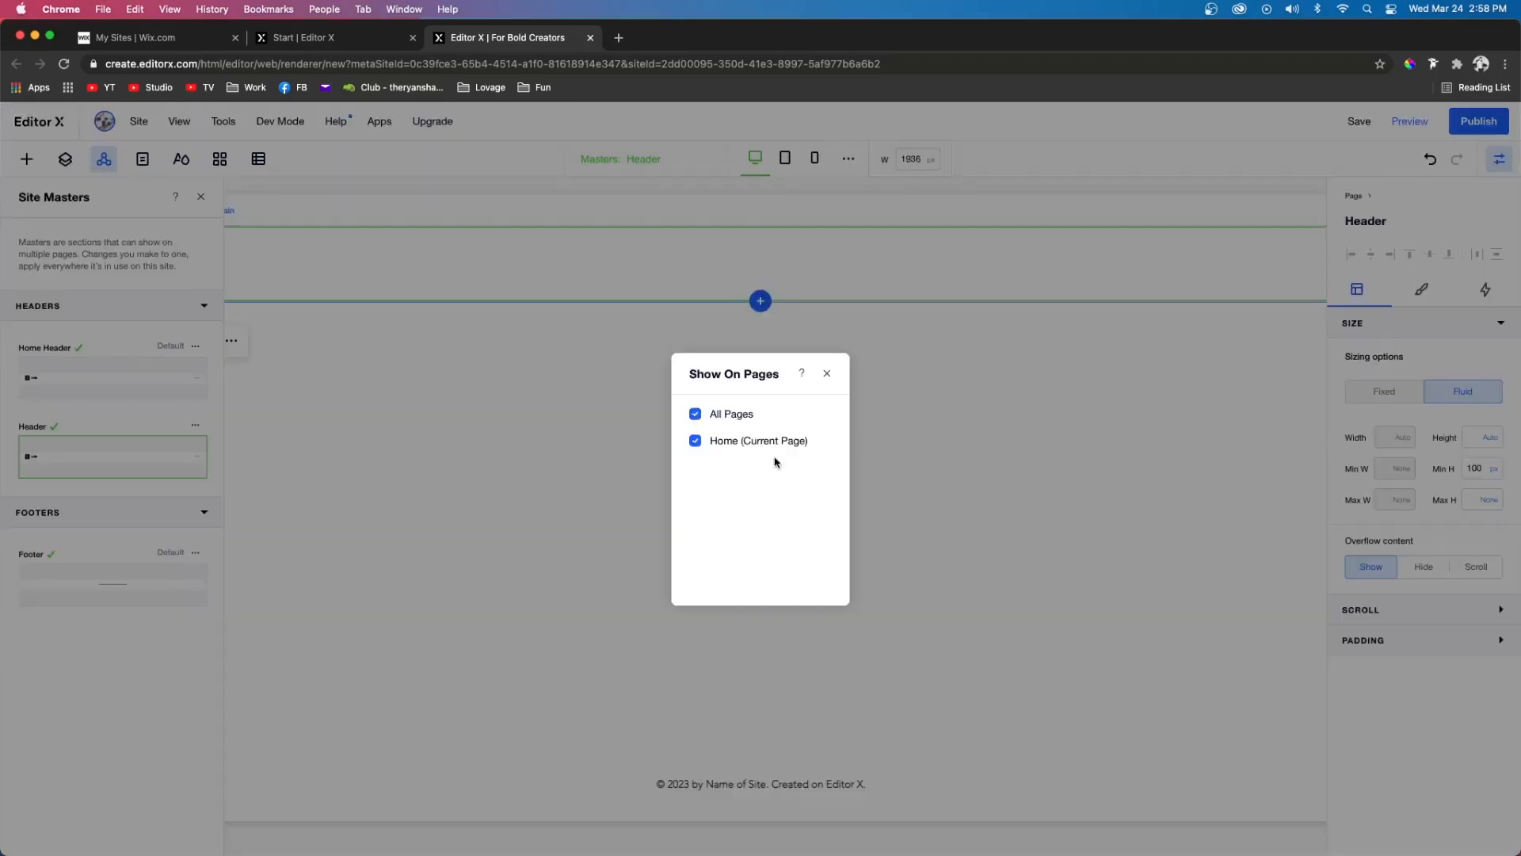
pyautogui.click(695, 444)
pyautogui.click(826, 374)
pyautogui.click(110, 162)
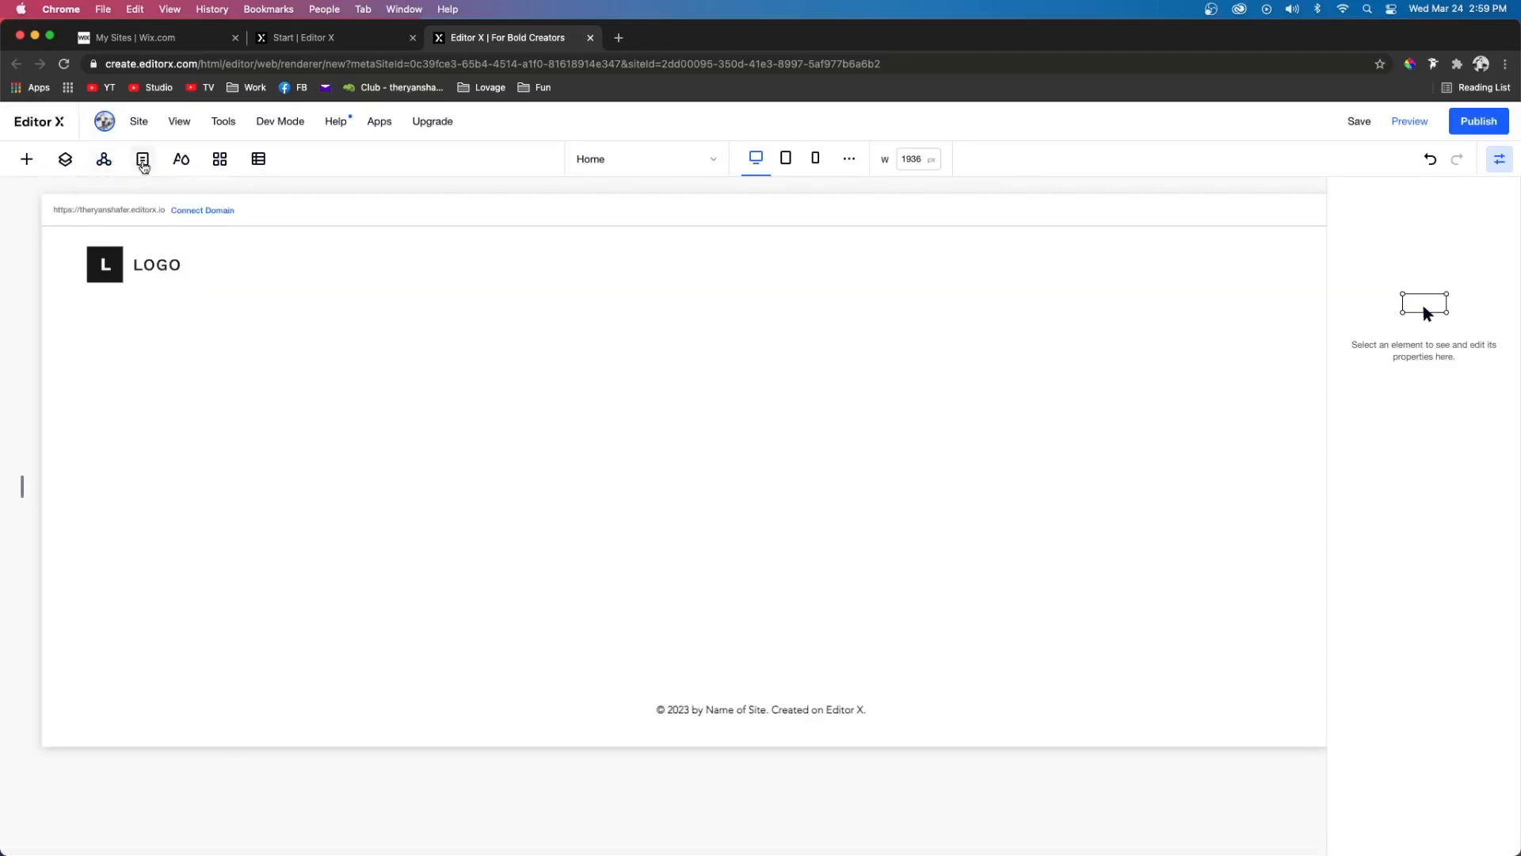
# - Add a new main page named "asdasfasf" to the site
pyautogui.click(143, 160)
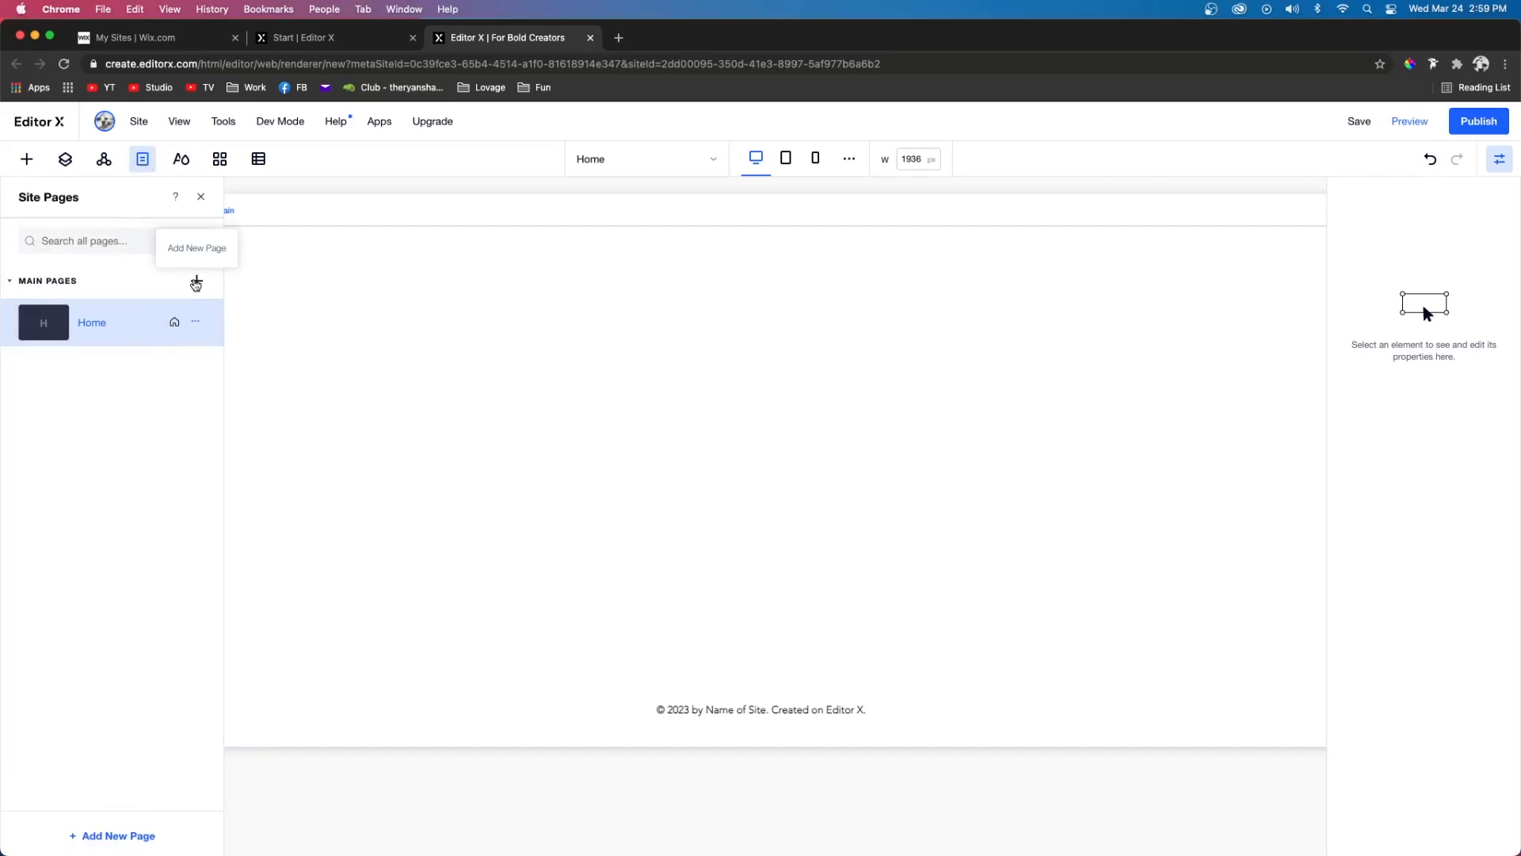
pyautogui.click(196, 282)
pyautogui.write('asdasfasf')
pyautogui.press('Return')
# - Examine the new page's available actions, such as SEO, duplicate and dynamic page, and close the site pages list
pyautogui.click(198, 372)
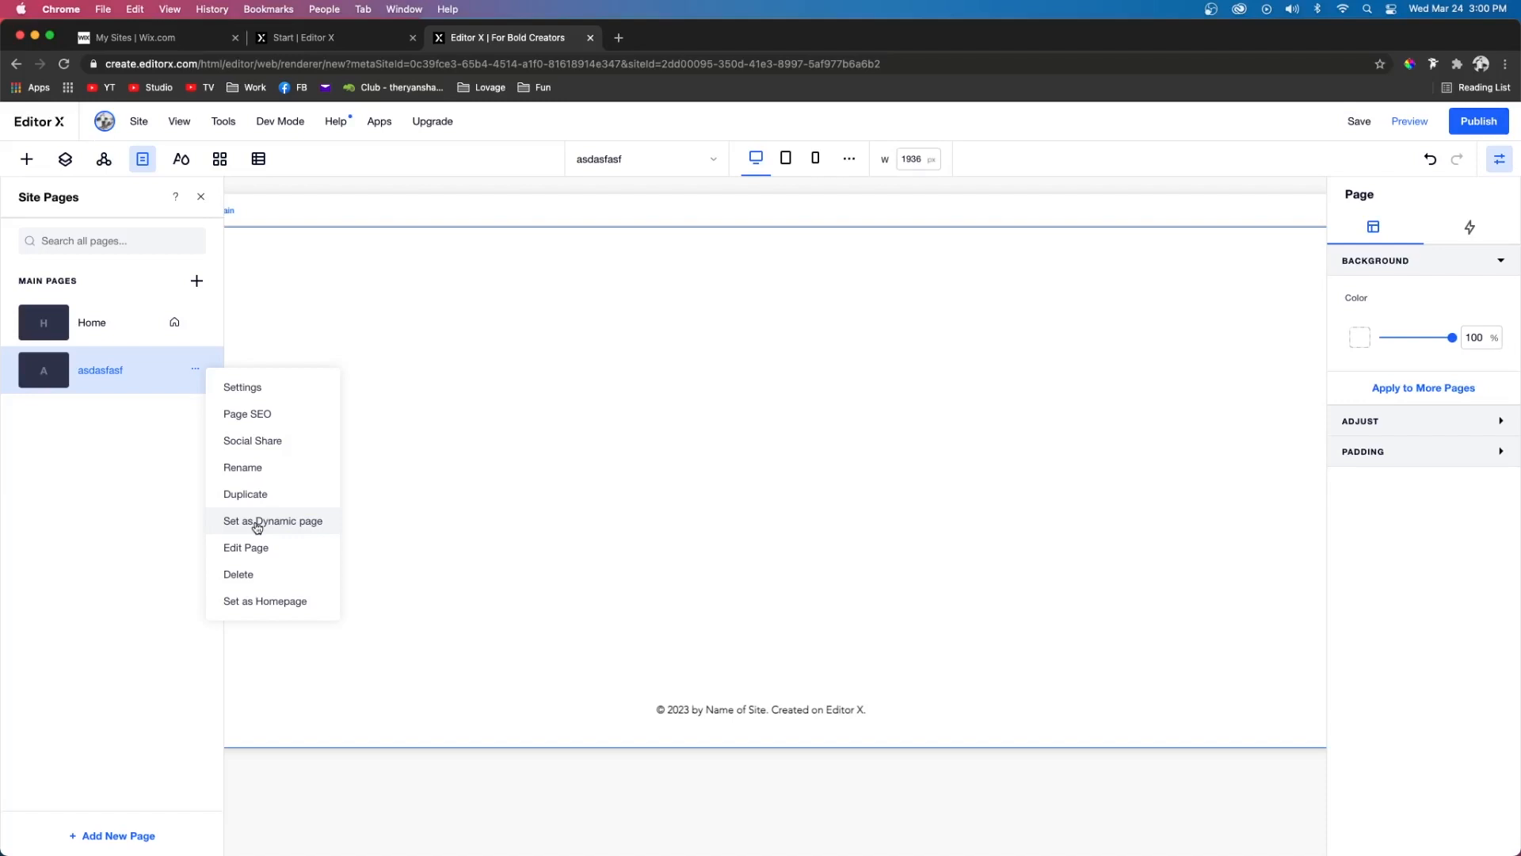
pyautogui.click(156, 398)
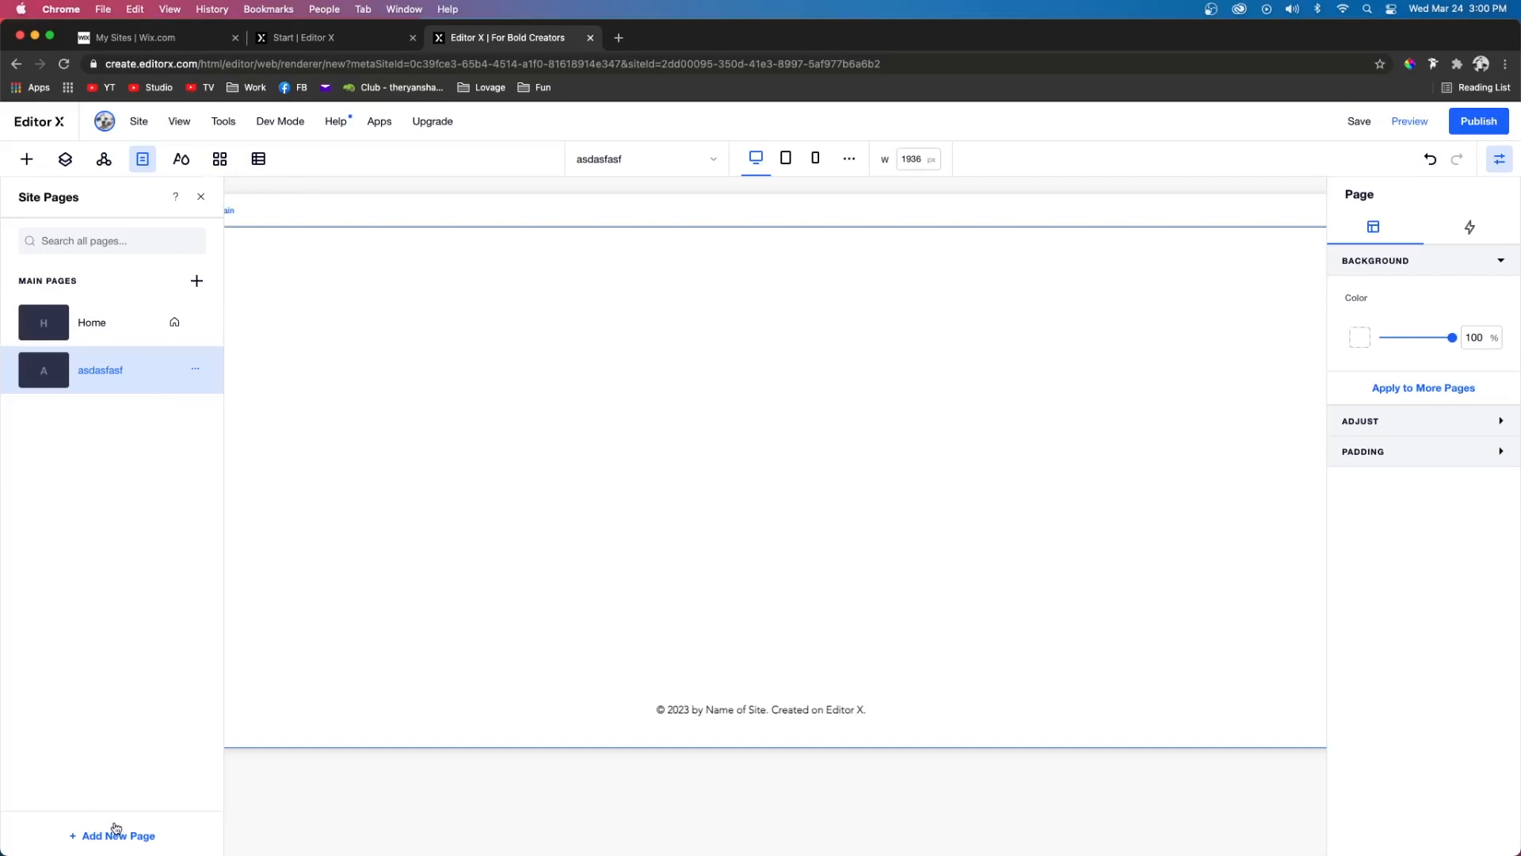
pyautogui.click(142, 160)
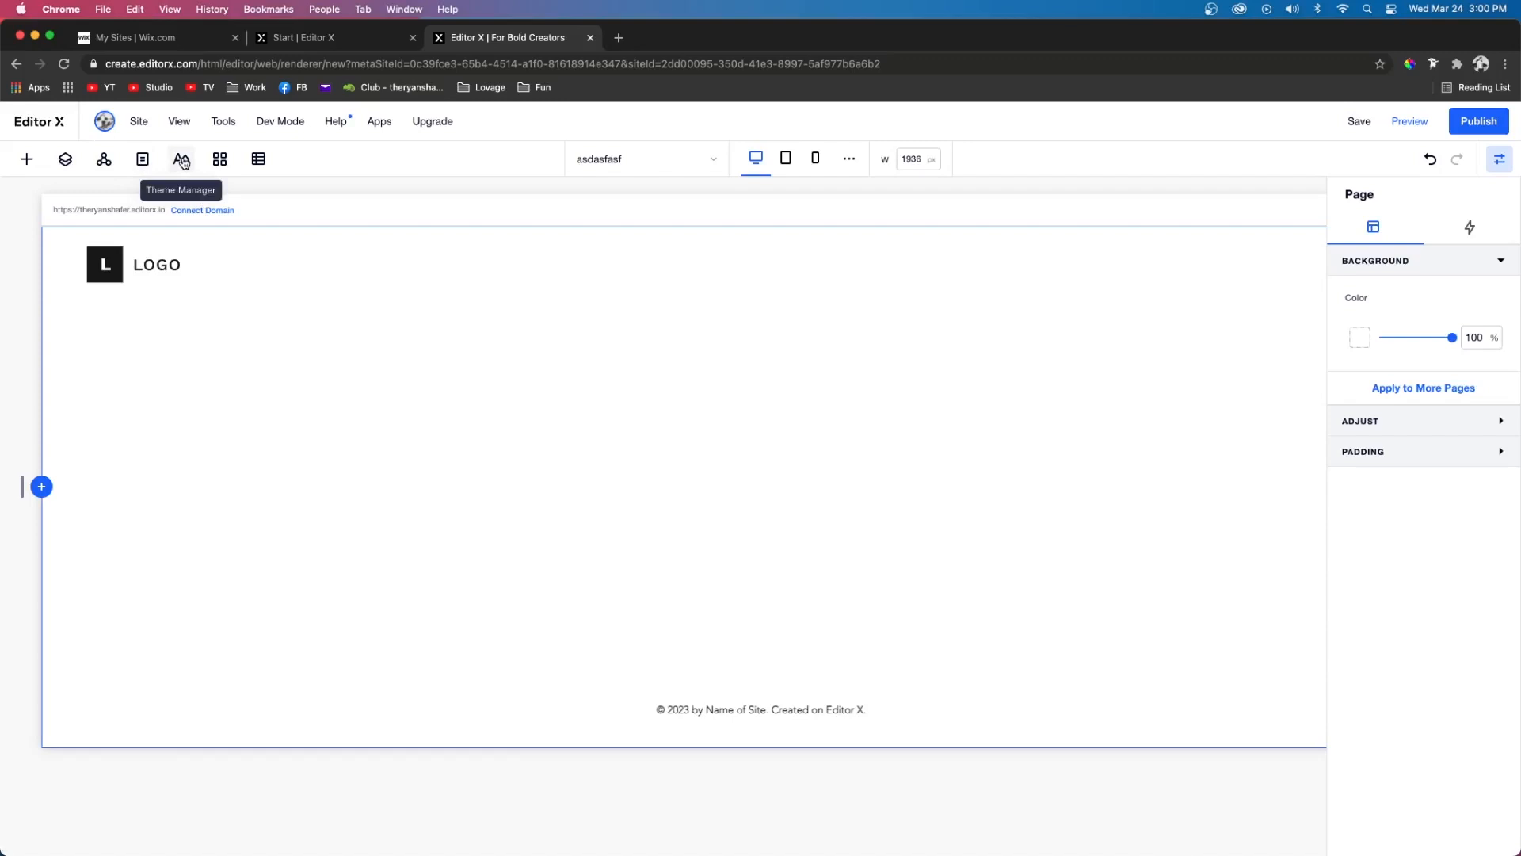
# - Review the theme's Heading 1 typography settings and the color themes, and close the Theme Manager
pyautogui.click(181, 160)
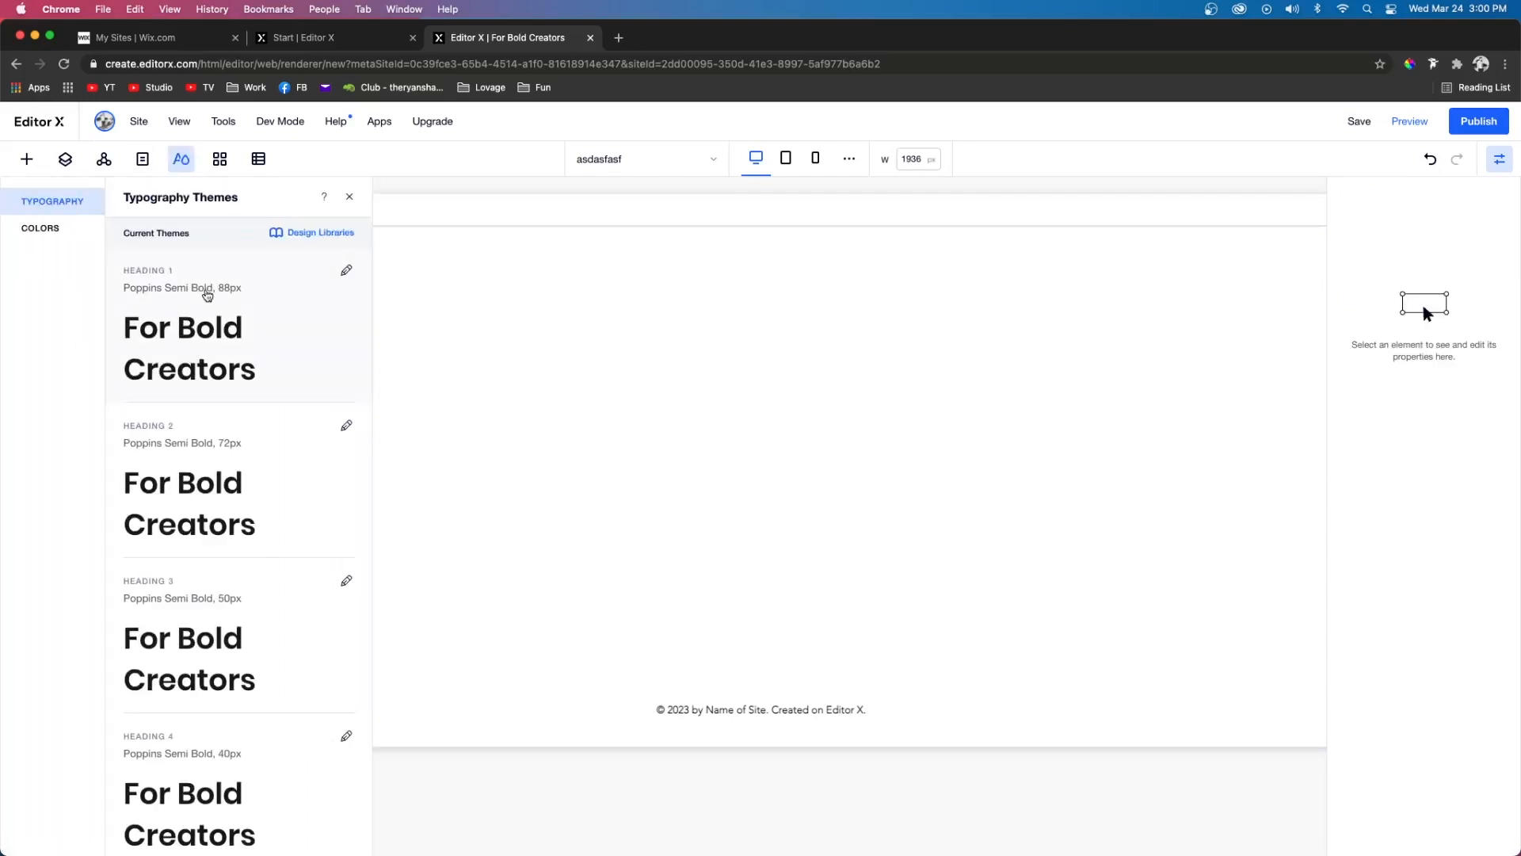
pyautogui.click(346, 270)
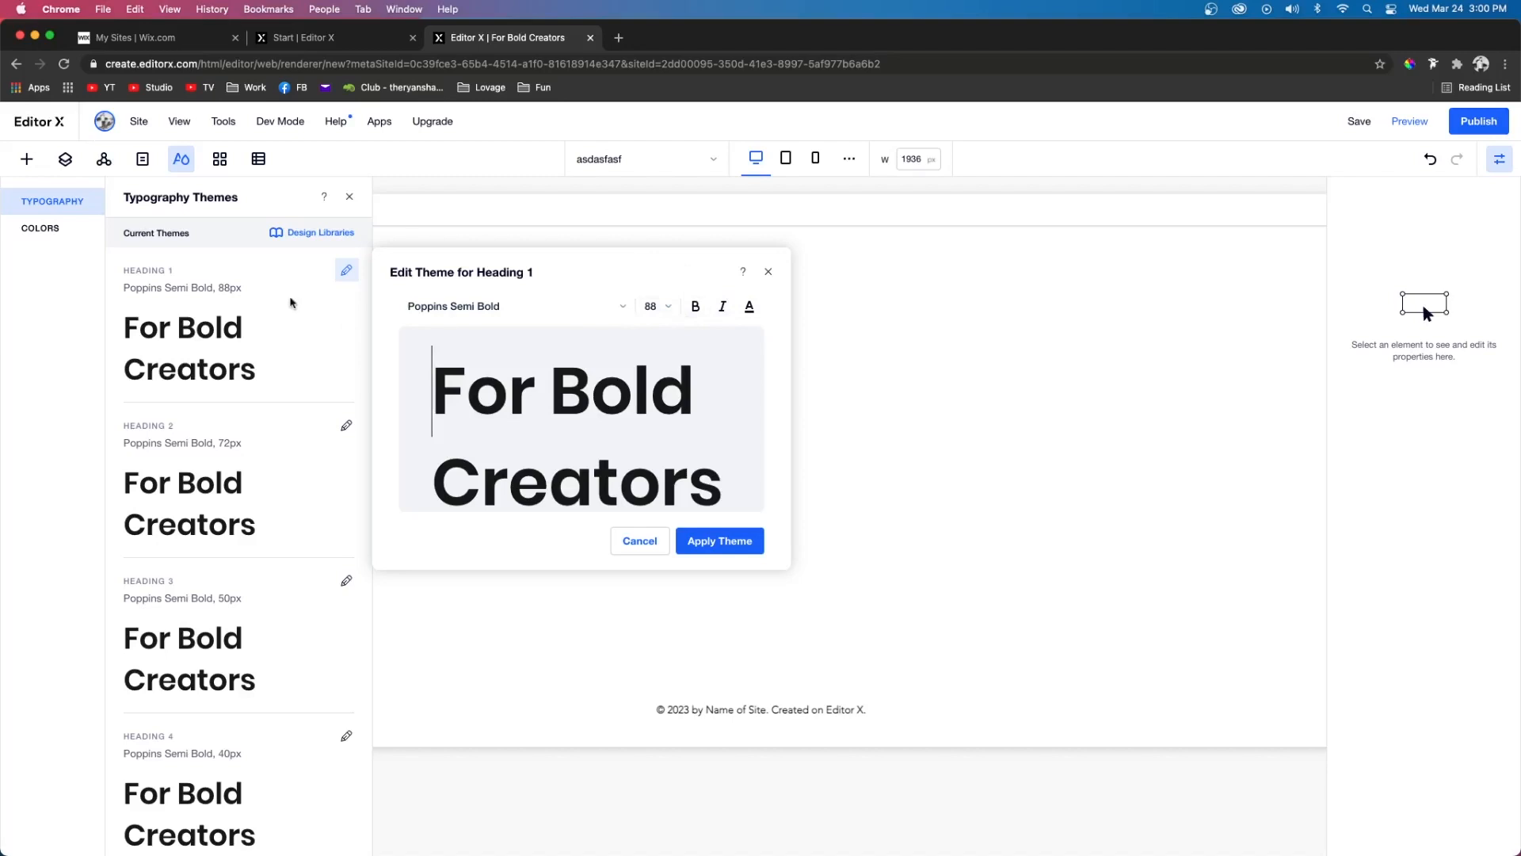
pyautogui.click(228, 281)
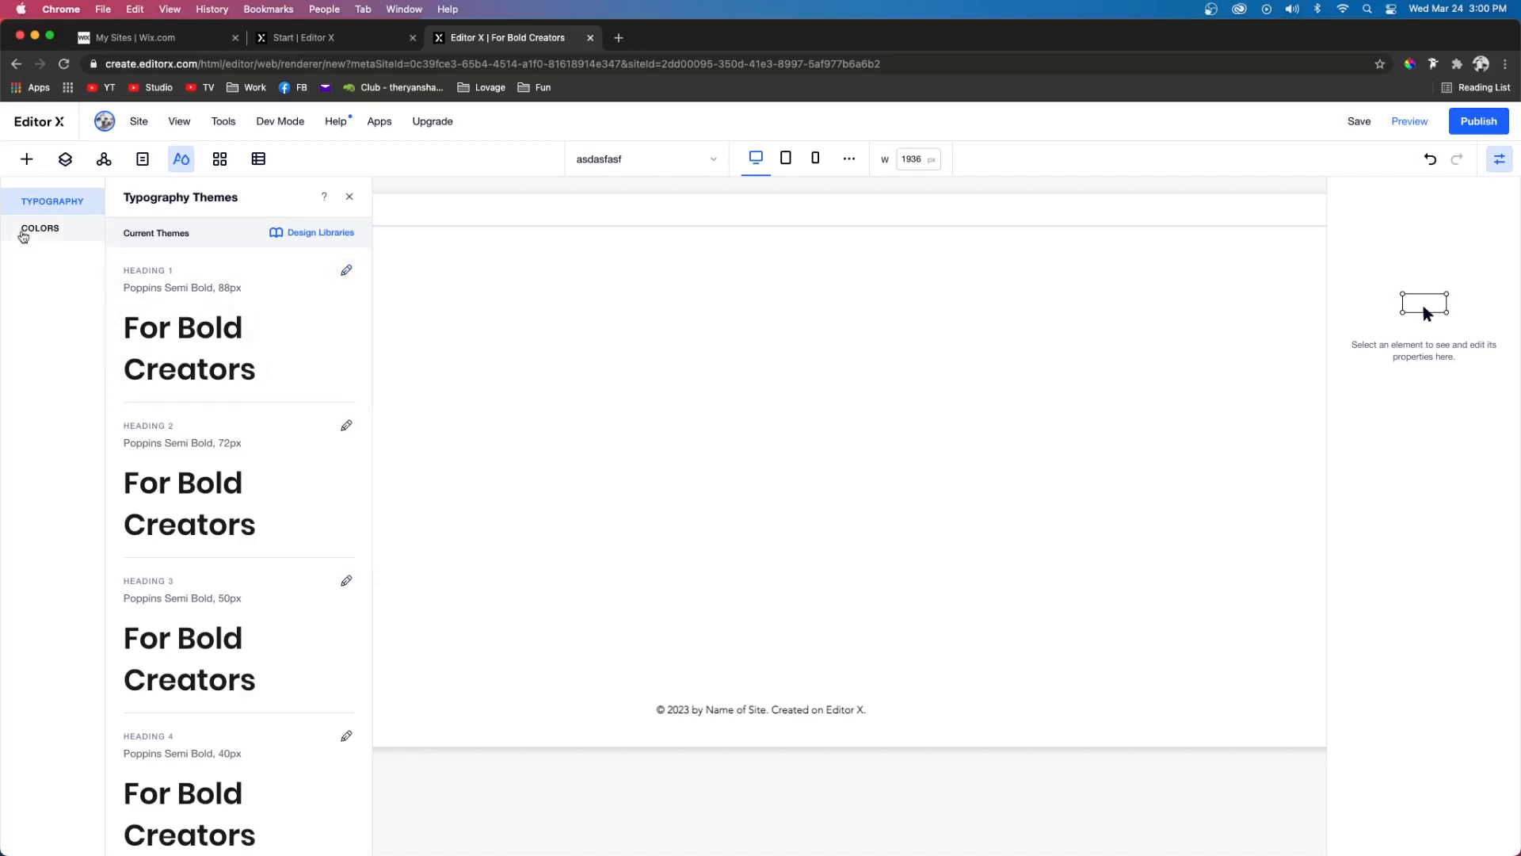
pyautogui.click(28, 233)
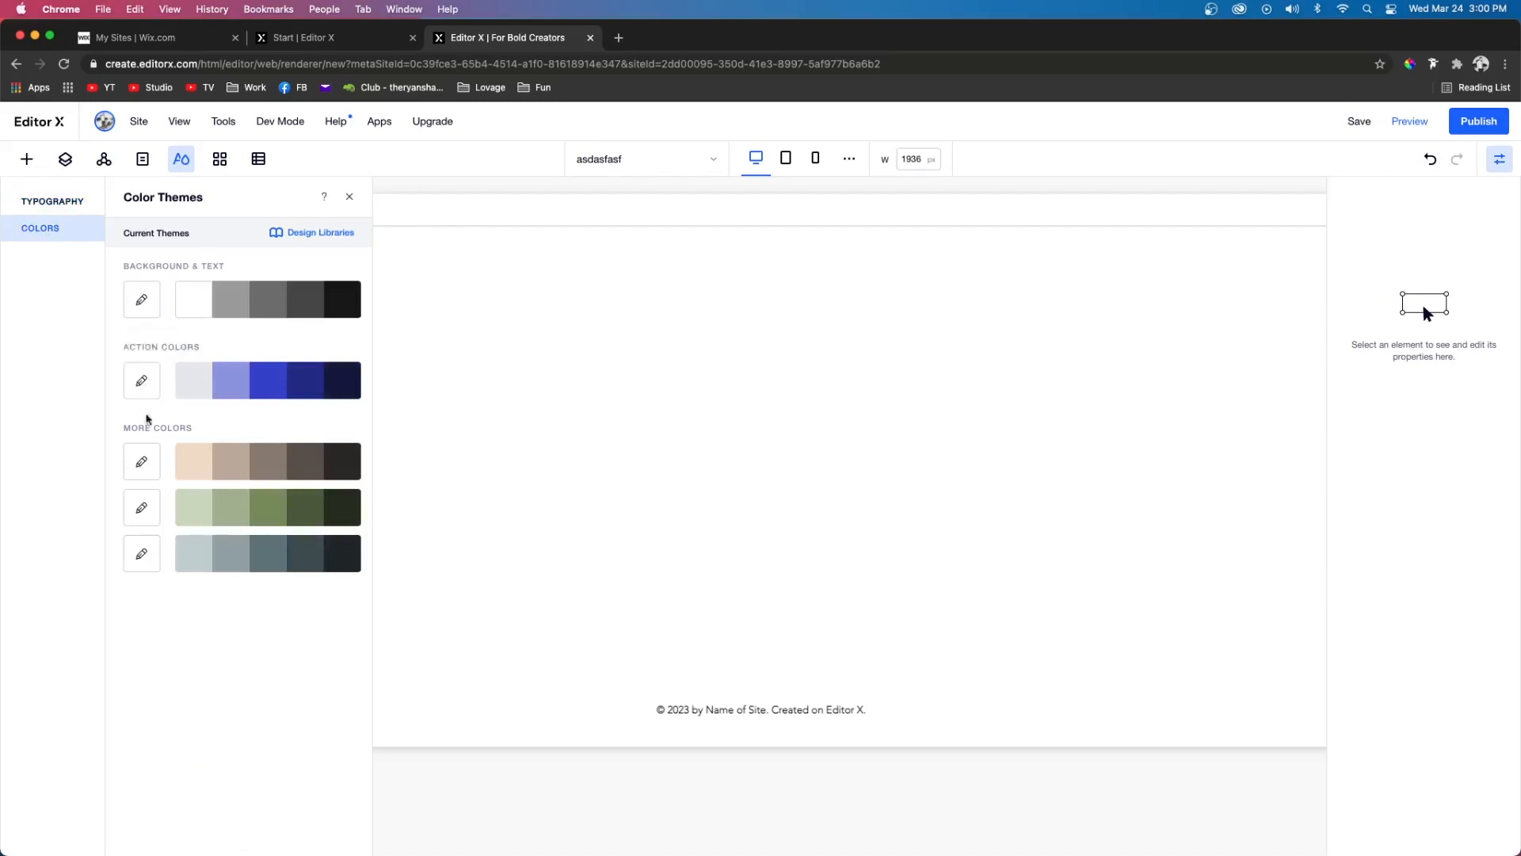
pyautogui.click(220, 167)
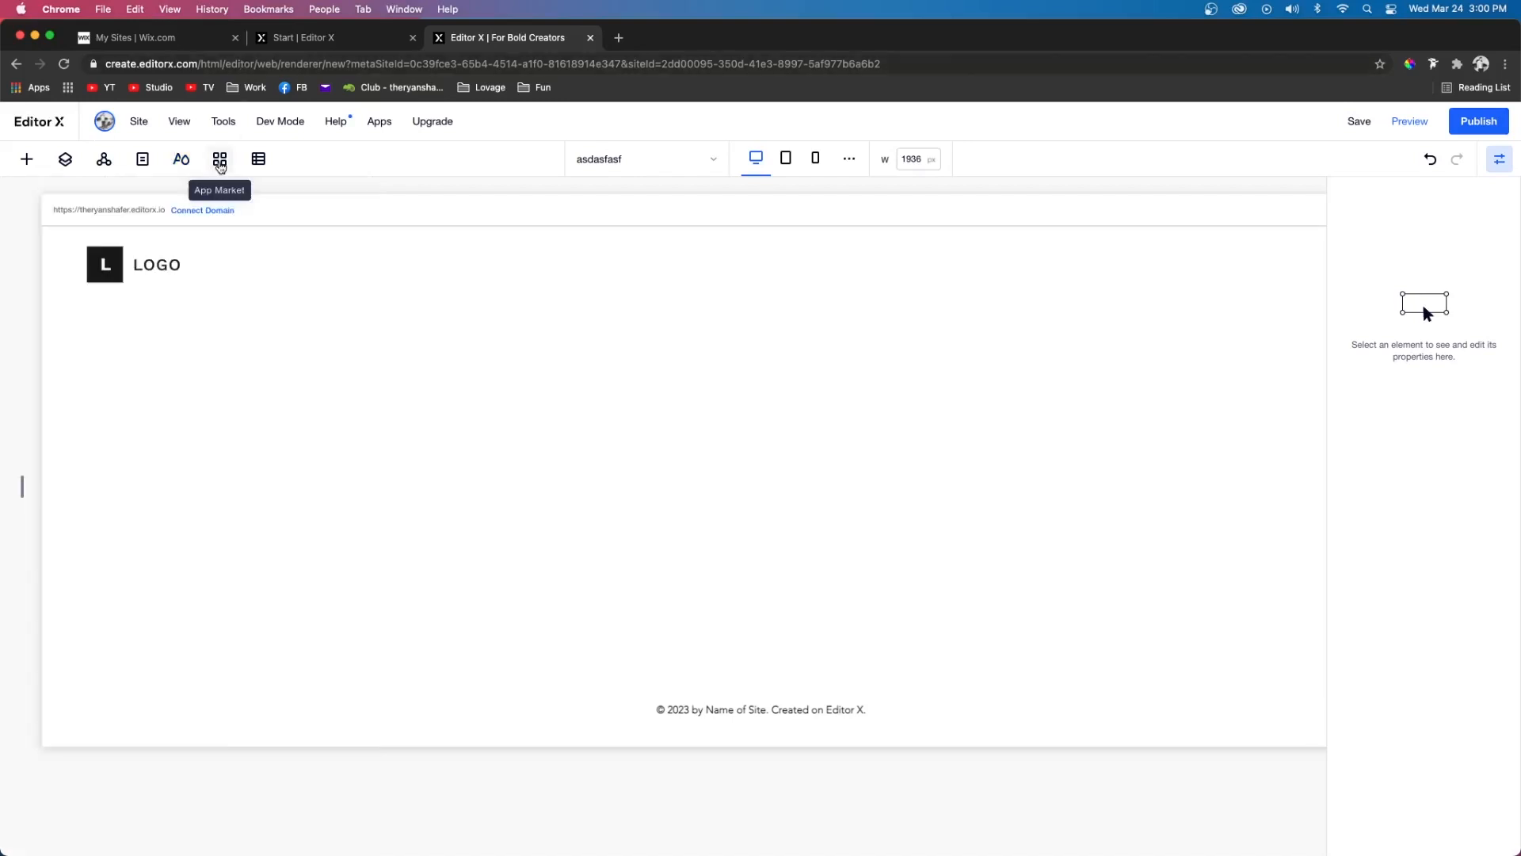
# - Look through the App Market and the Content Manager introduction, closing each without adding anything
pyautogui.click(220, 165)
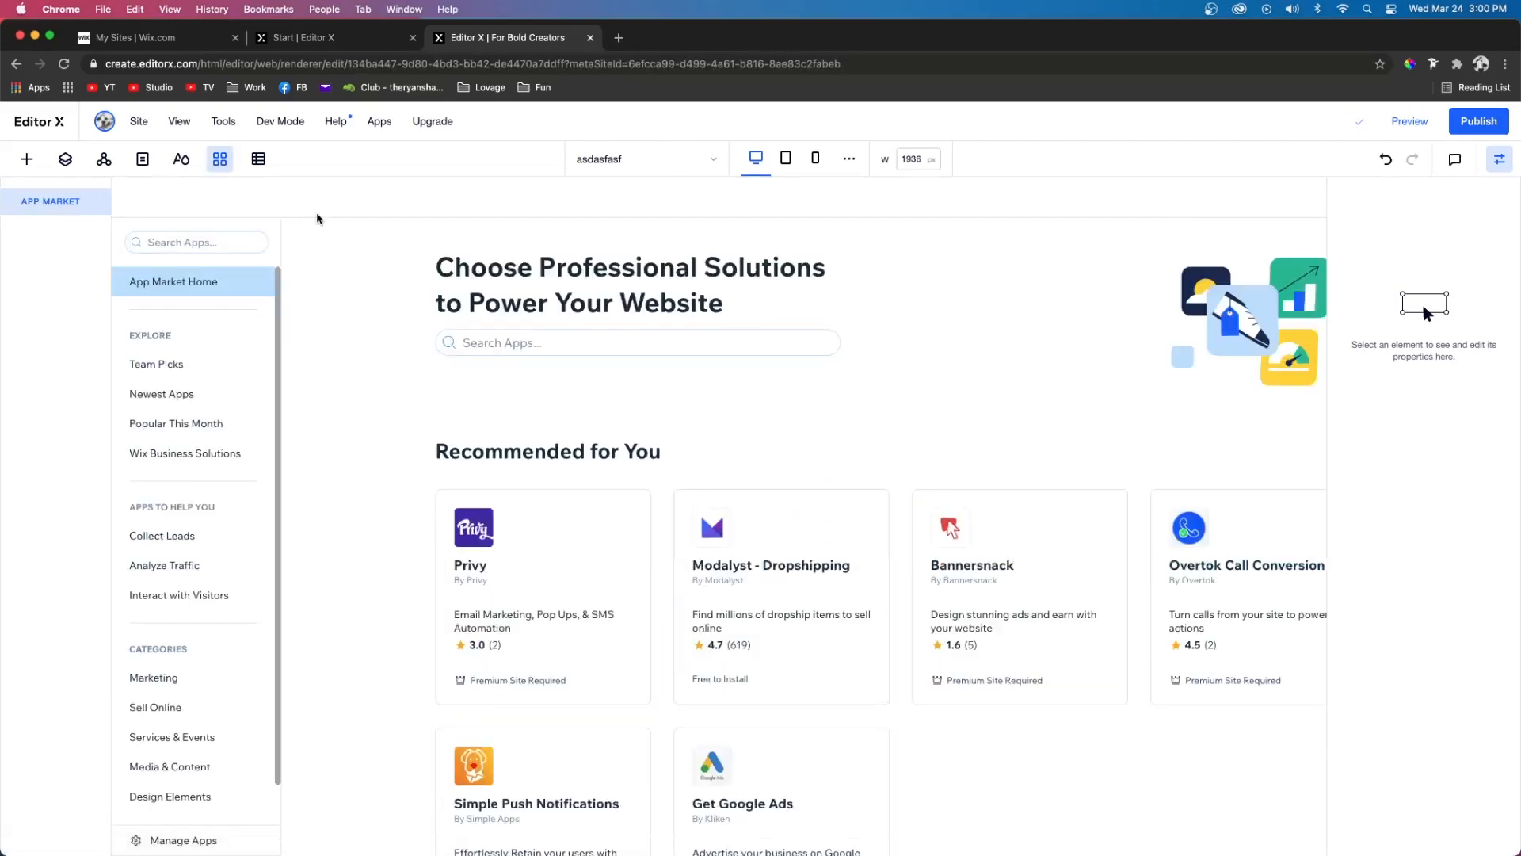
pyautogui.click(221, 164)
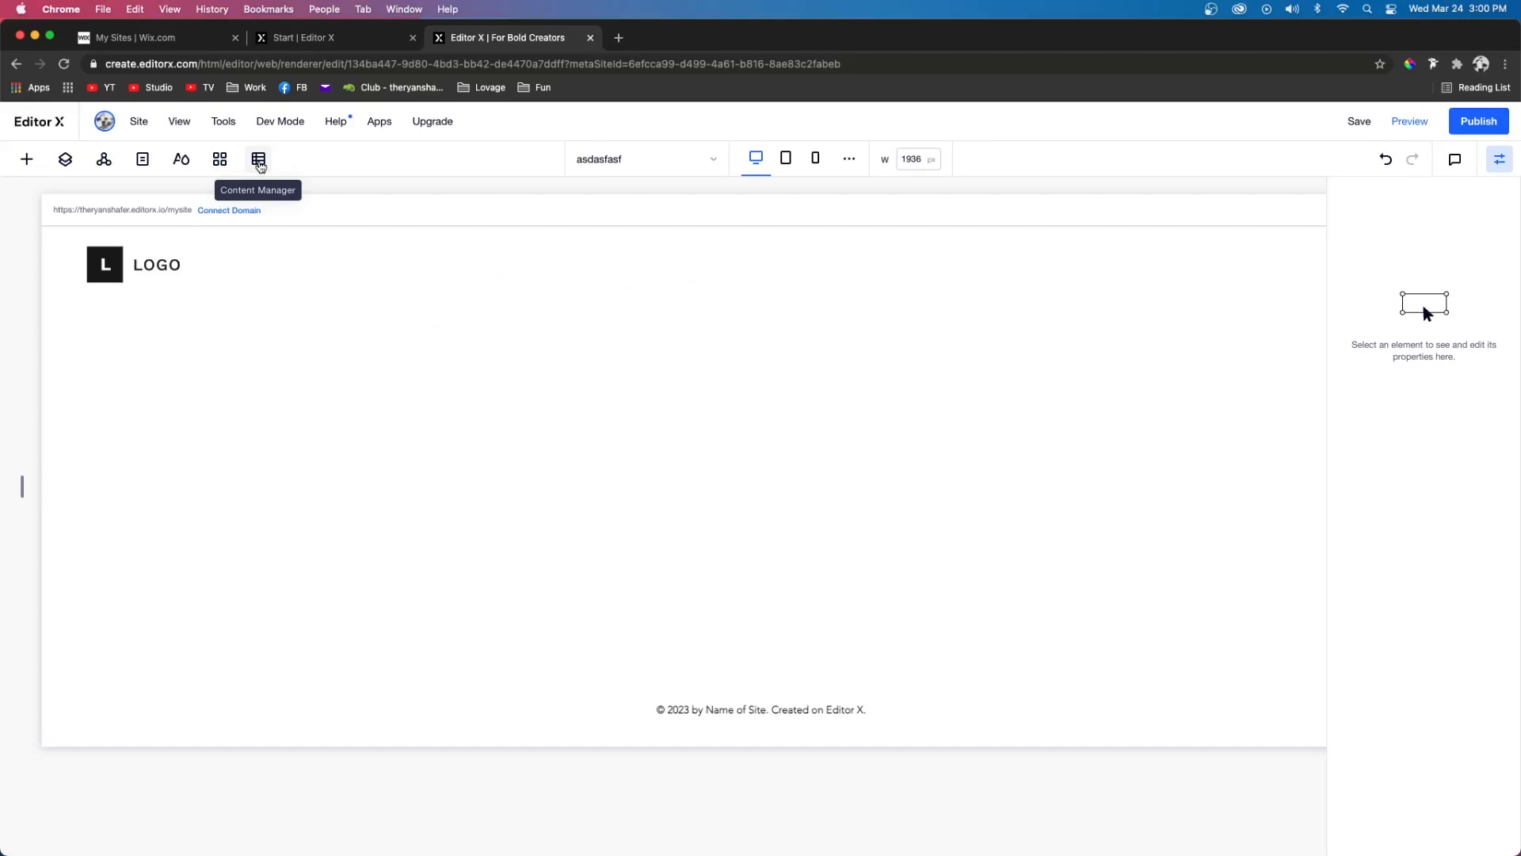
pyautogui.click(259, 163)
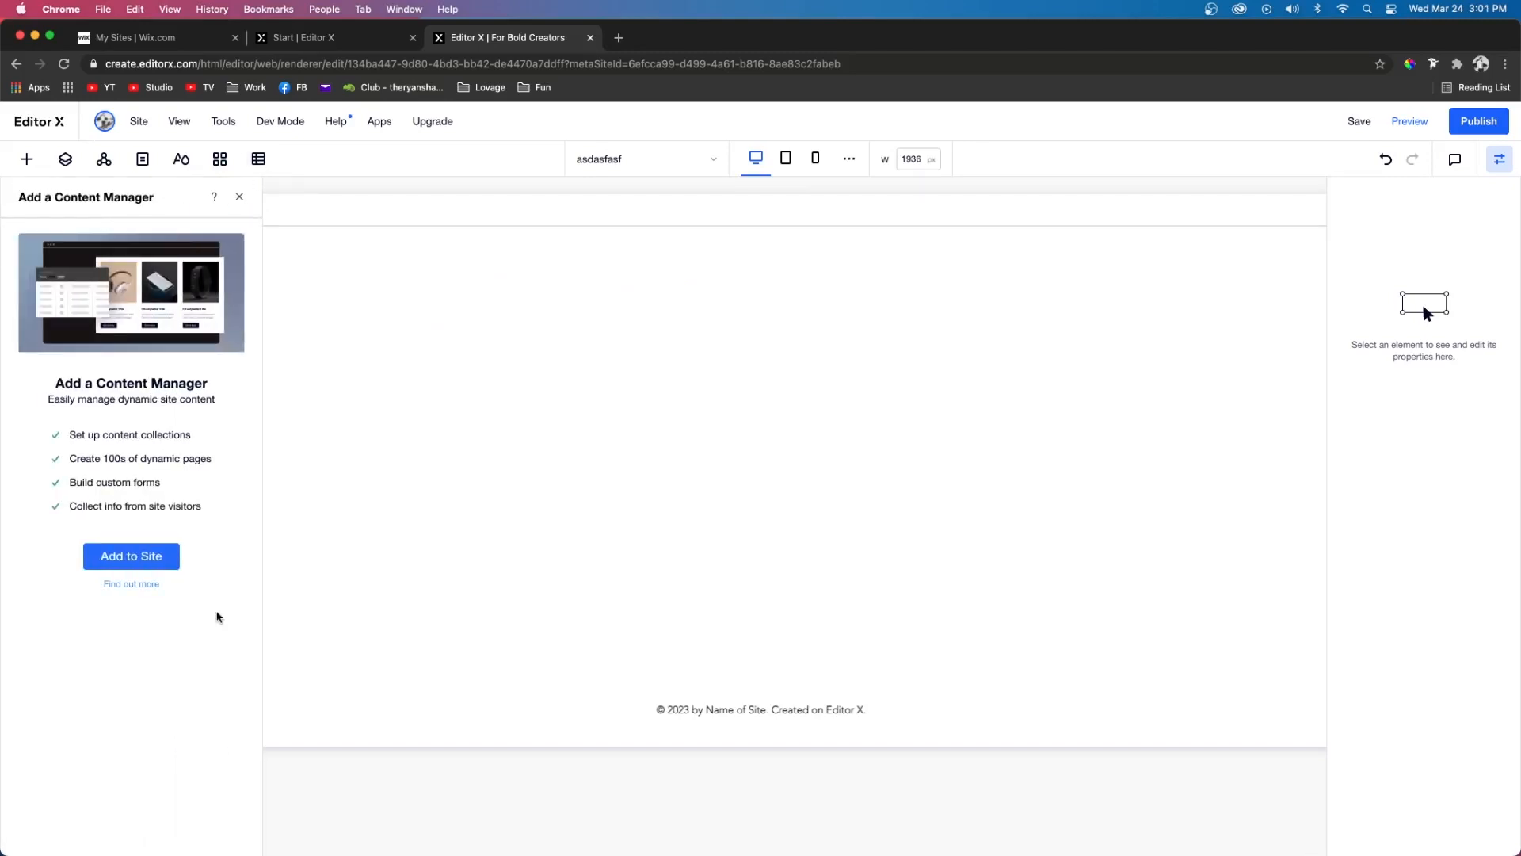
pyautogui.click(240, 196)
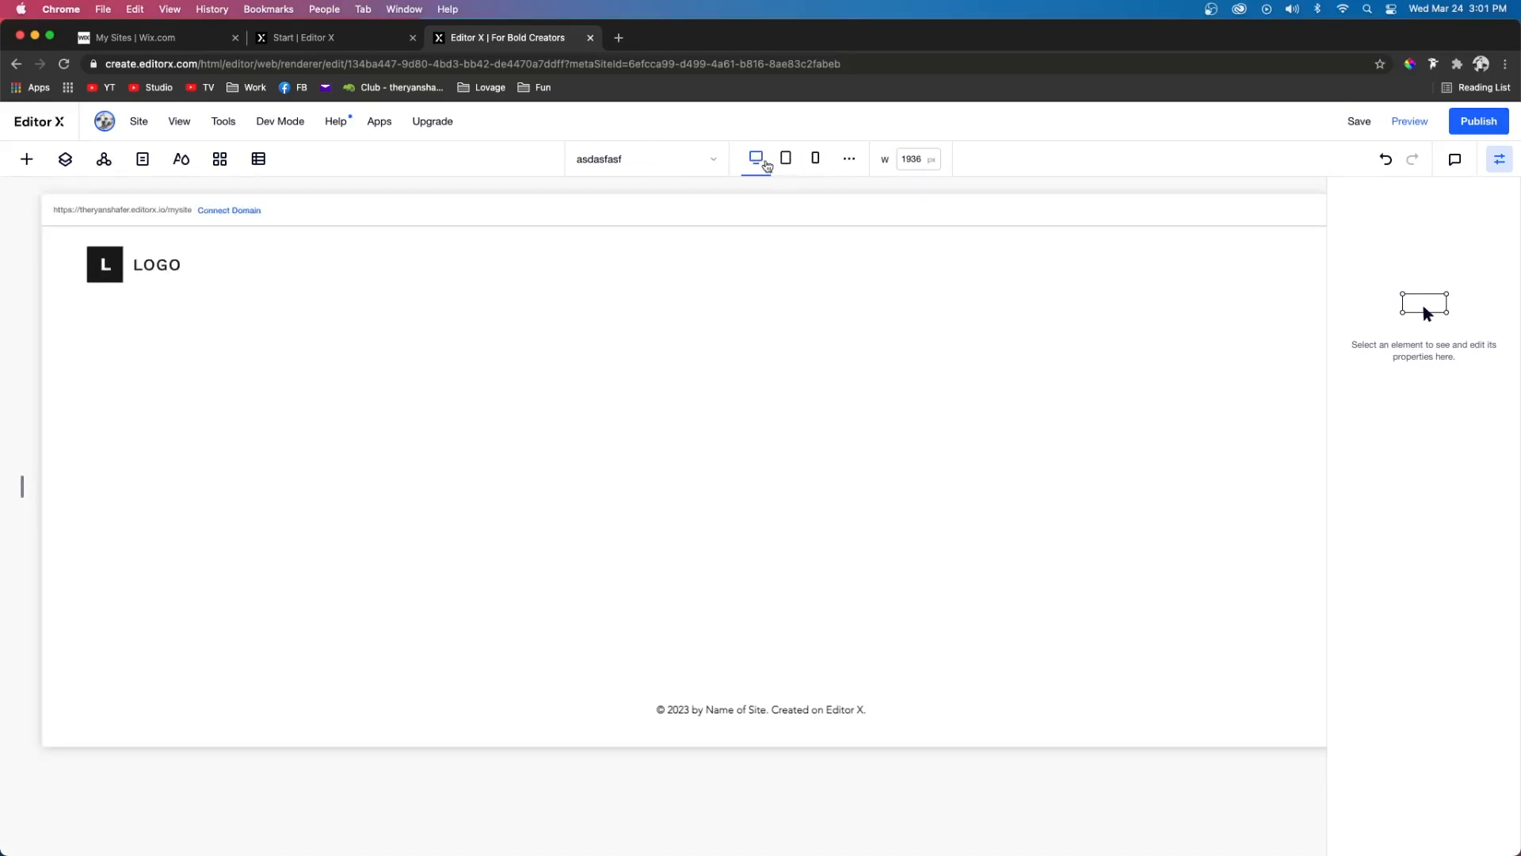
# - Open the site page management through the page selector, and close it again
pyautogui.click(648, 167)
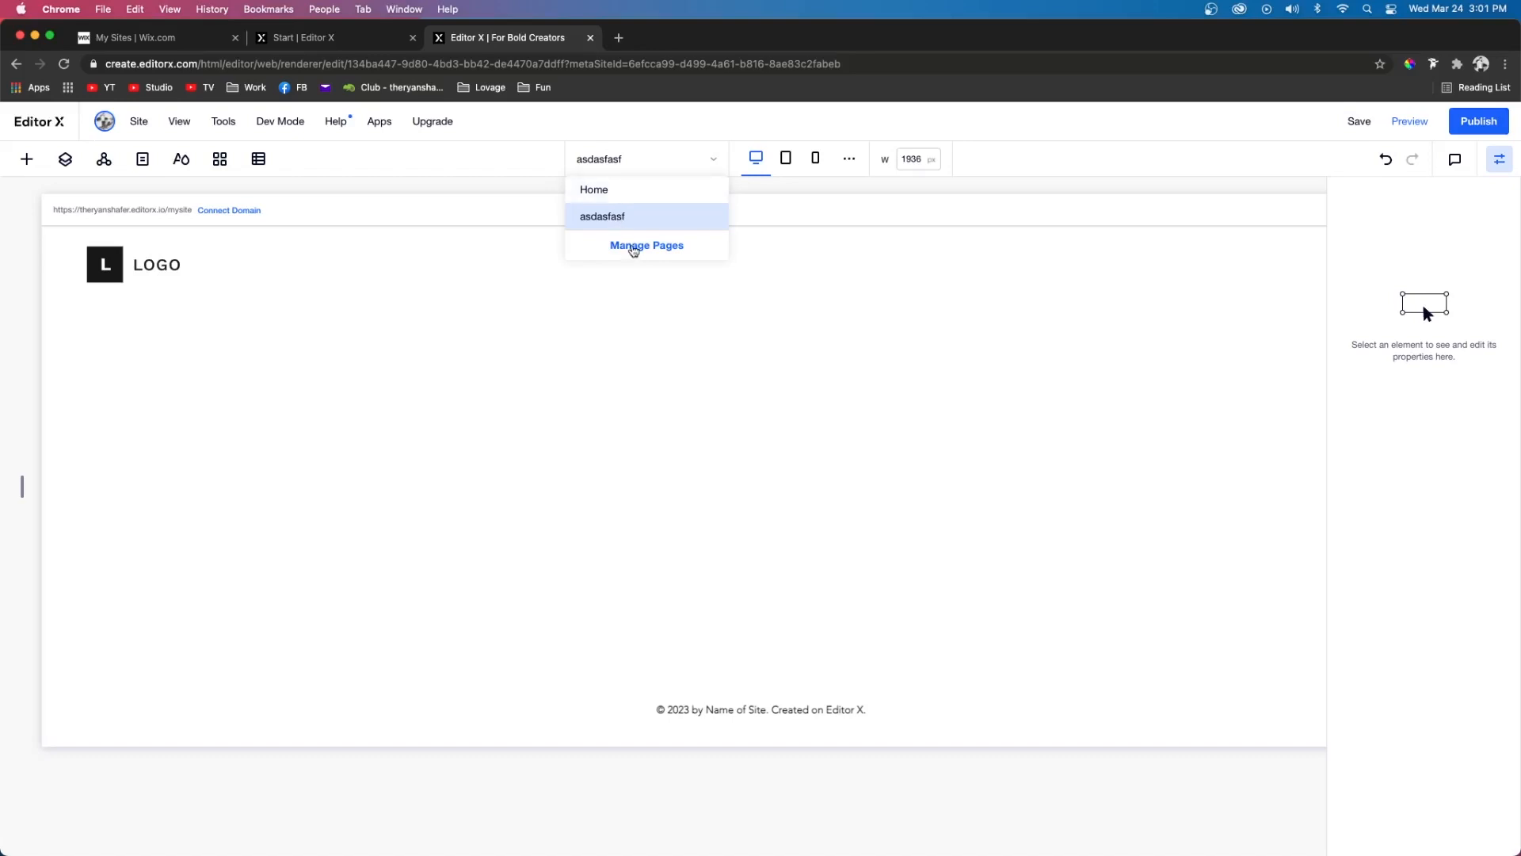
pyautogui.click(641, 246)
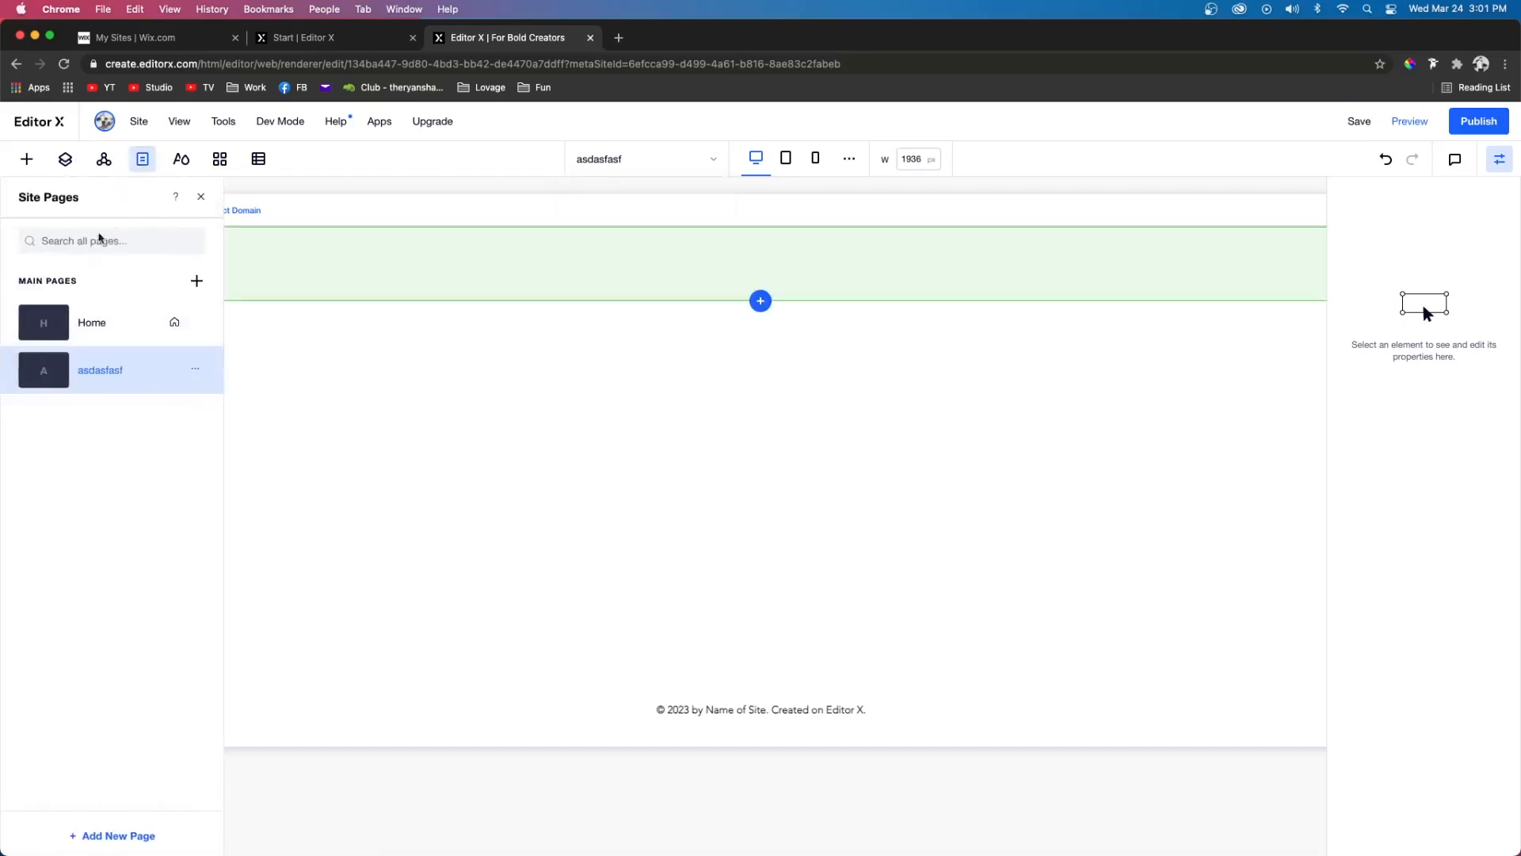
pyautogui.click(136, 162)
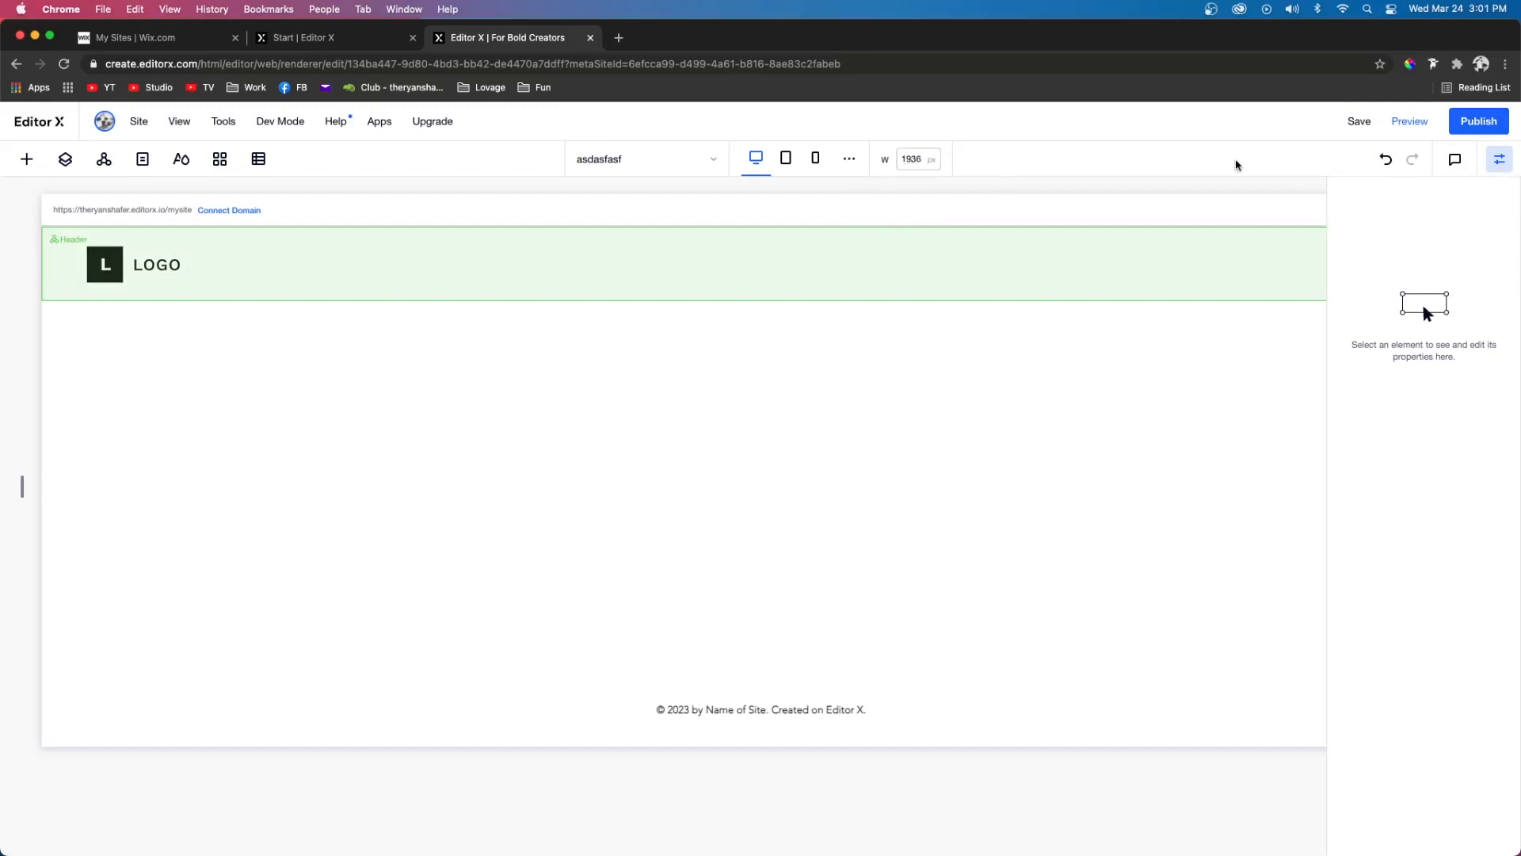
# - Hide the inspector, check the page at tablet widths of about 866 and 972 px, and return to the desktop breakpoint
pyautogui.click(1501, 160)
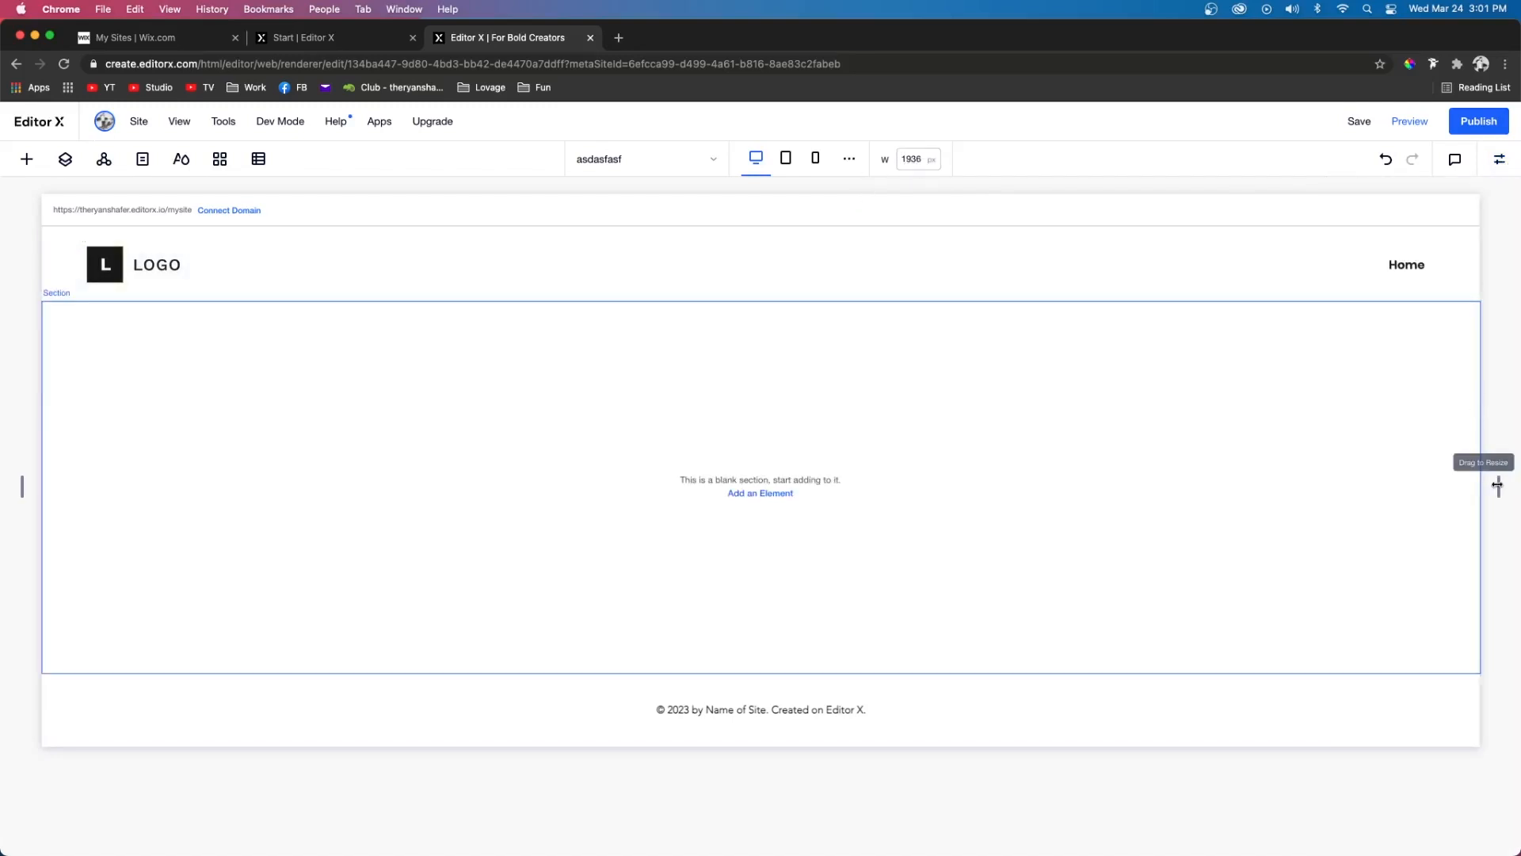
pyautogui.moveTo(1498, 486); pyautogui.dragTo(1101, 473)
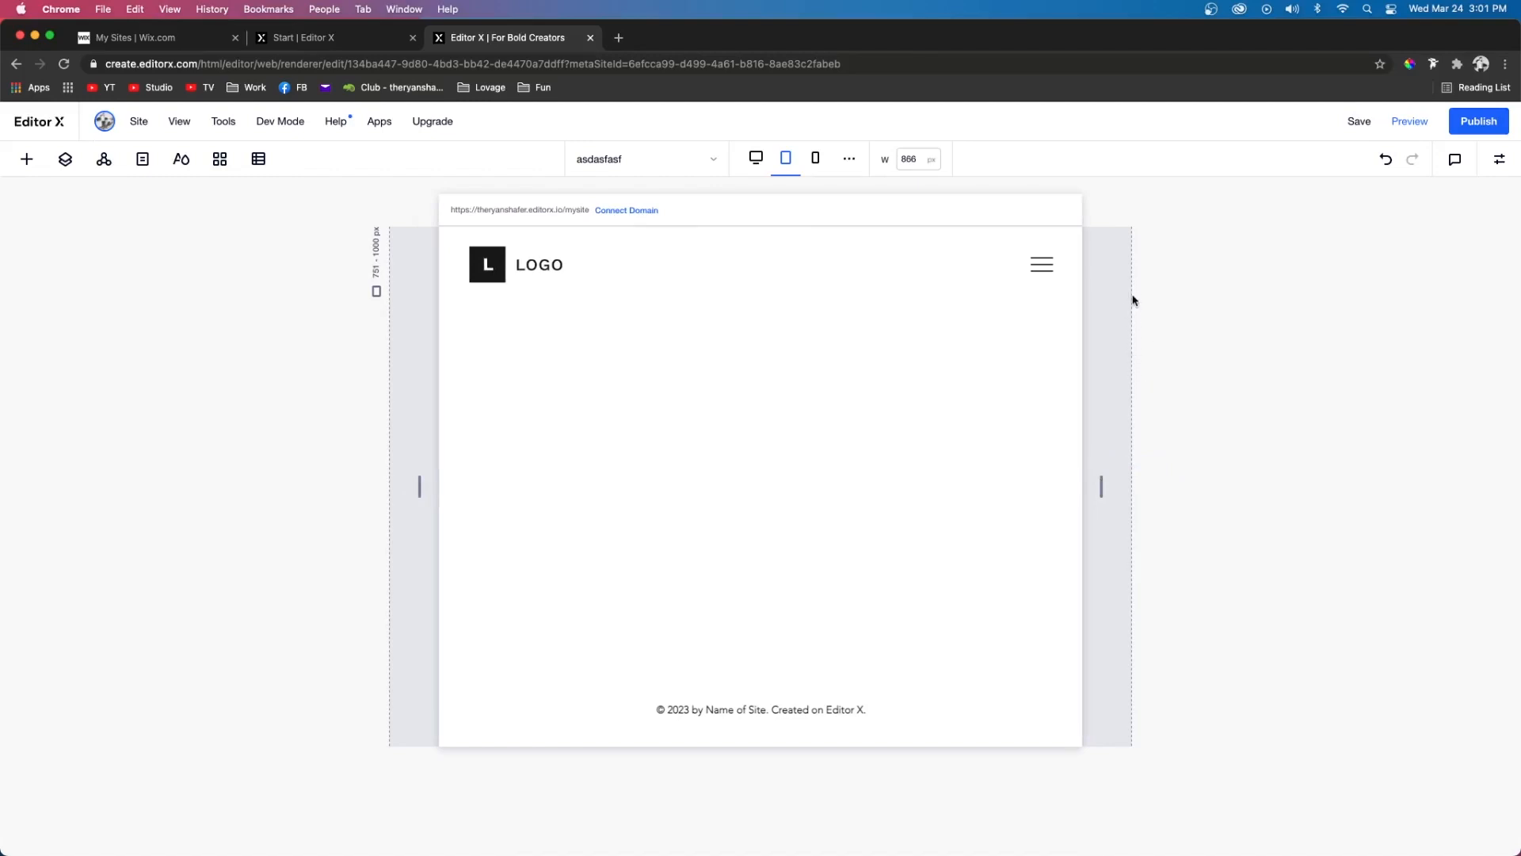
pyautogui.moveTo(1101, 486); pyautogui.dragTo(1141, 474)
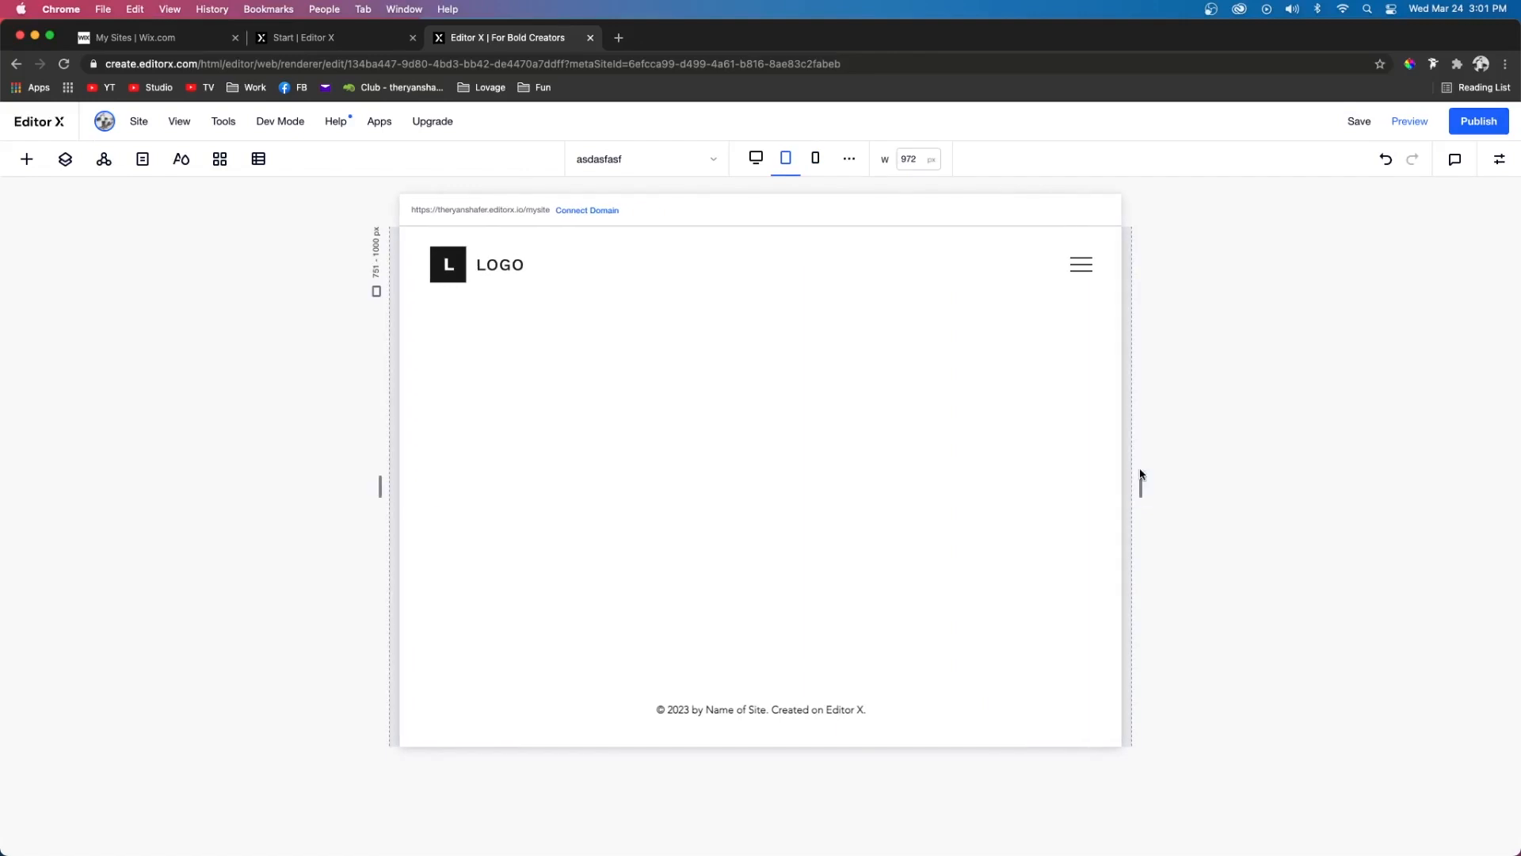
pyautogui.click(757, 167)
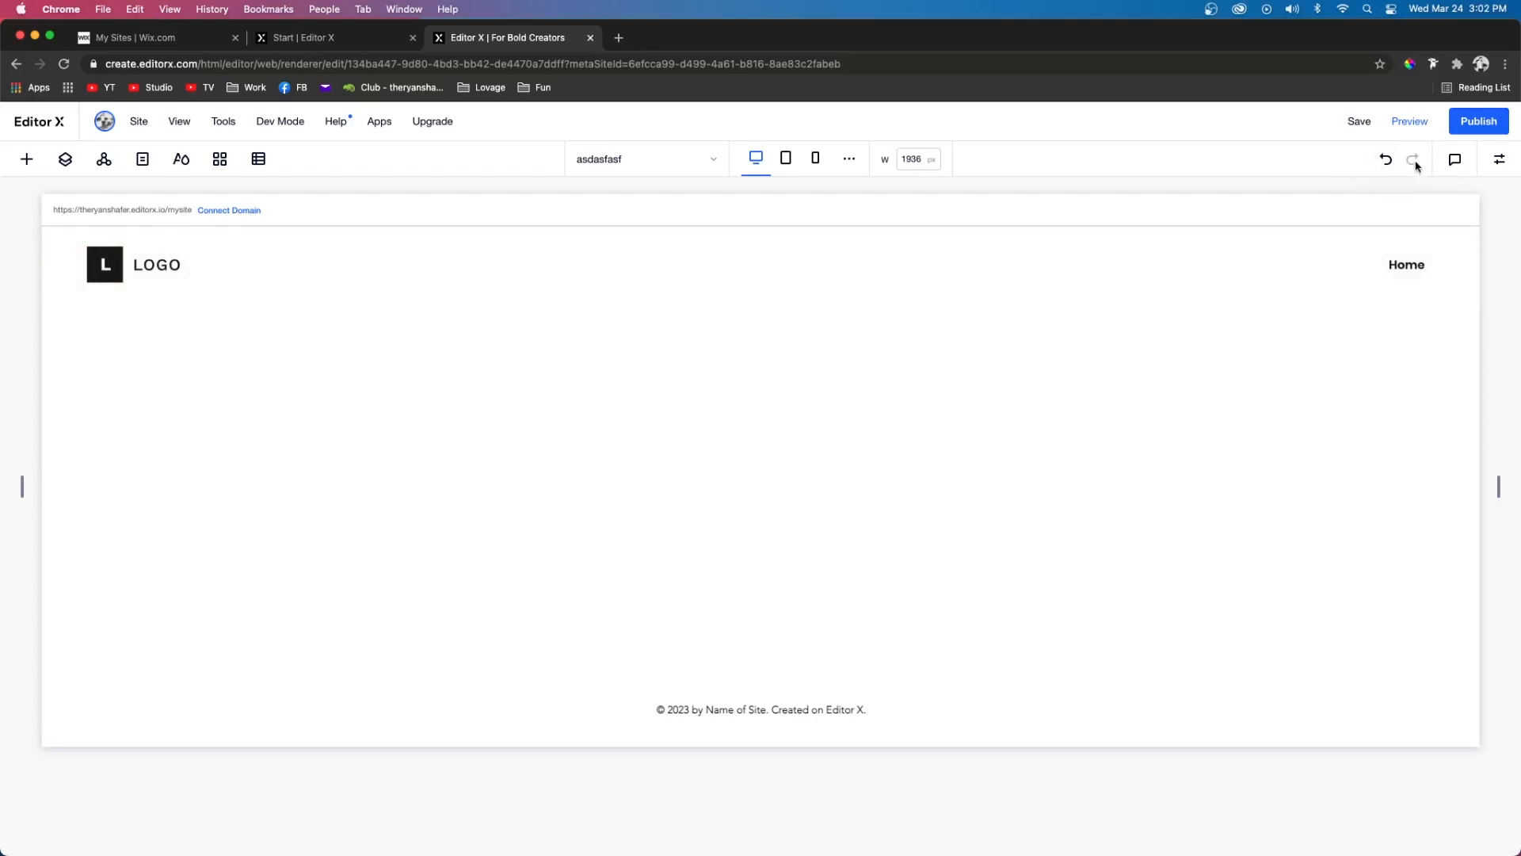
# - Draft the comment "sdfsdfsdfsdfsdgsdf" with the header's logo selected
pyautogui.click(1456, 161)
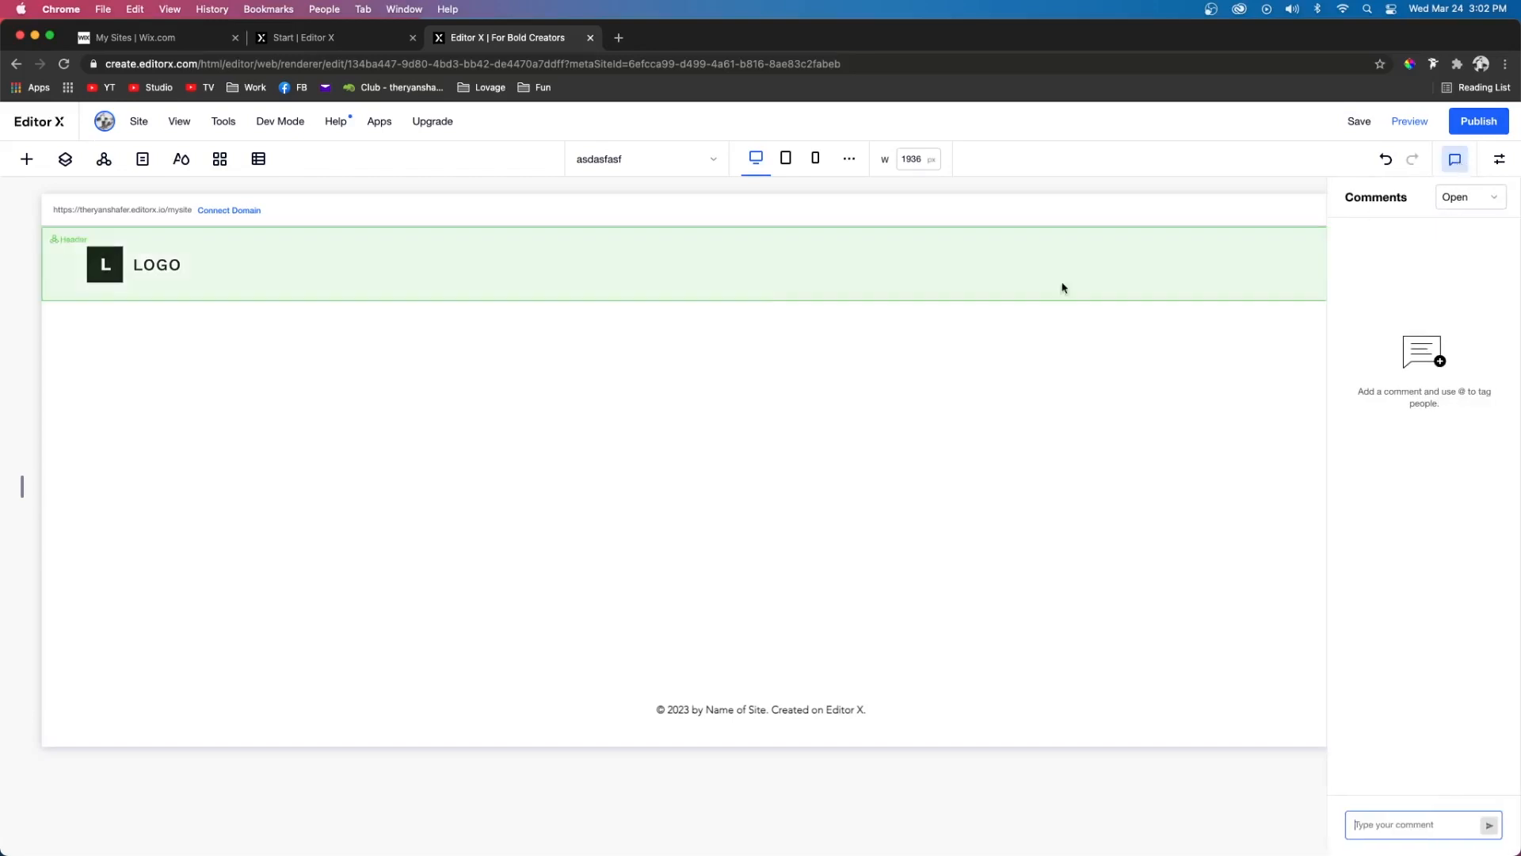
pyautogui.click(167, 270)
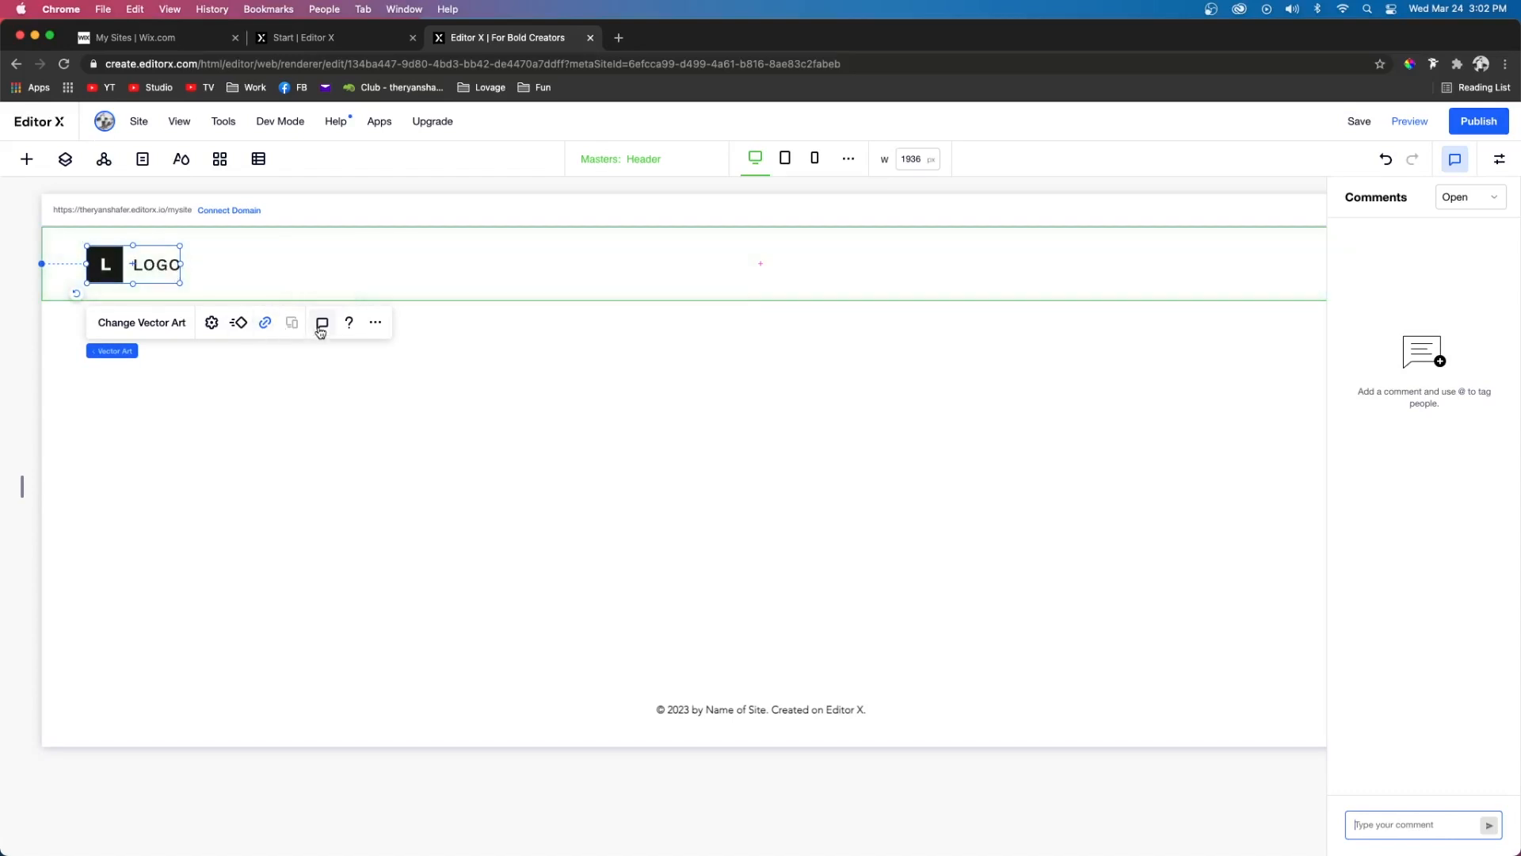
pyautogui.click(1368, 824)
pyautogui.write('sdfsdfsdfsdfsdgsdf')
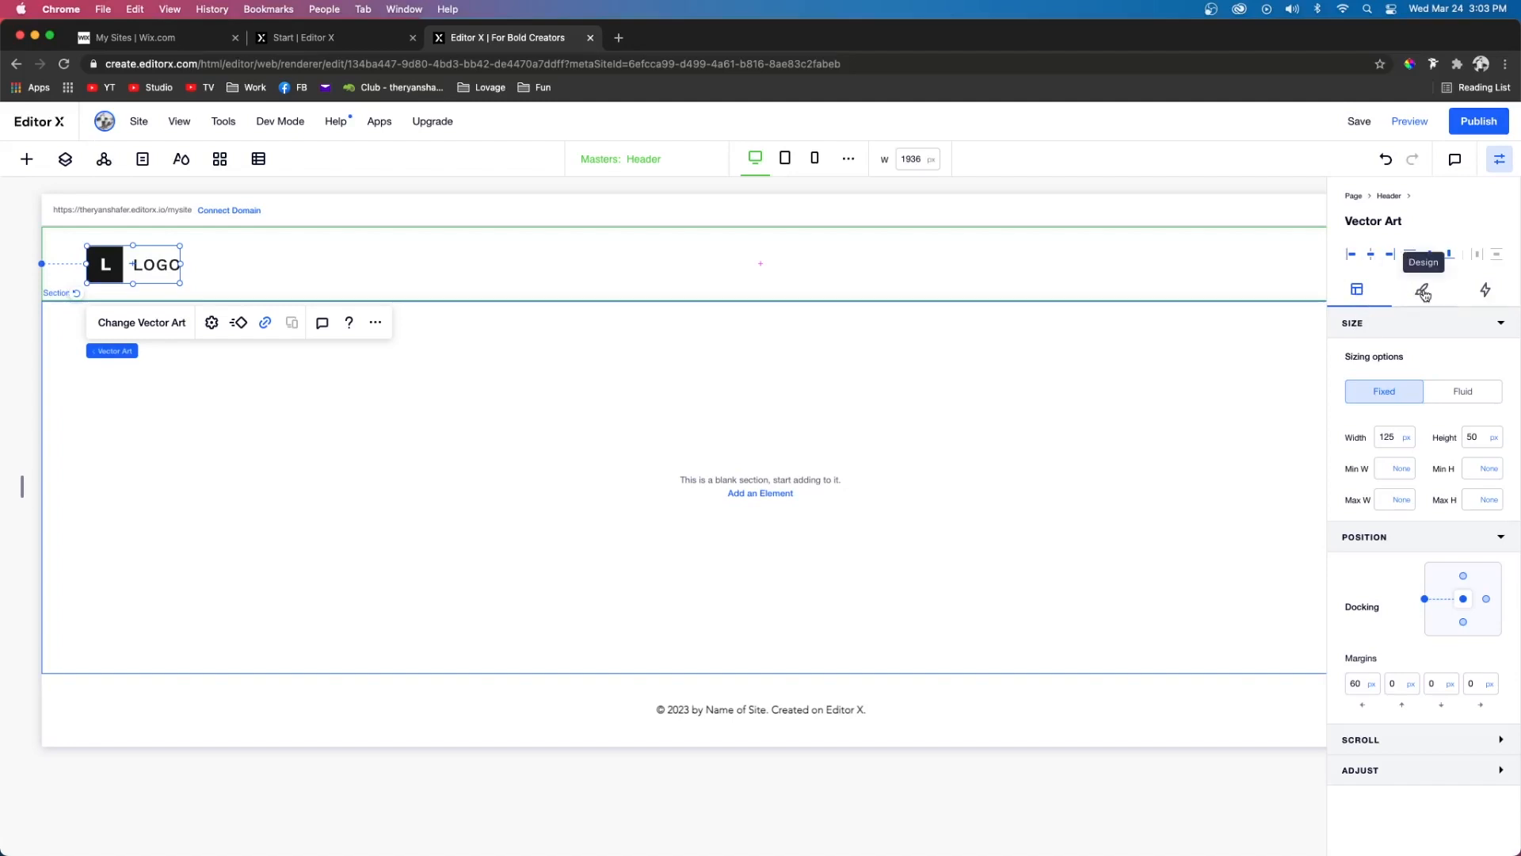
# - Examine the logo's fill color and opacity design settings and its interaction settings
pyautogui.click(1426, 293)
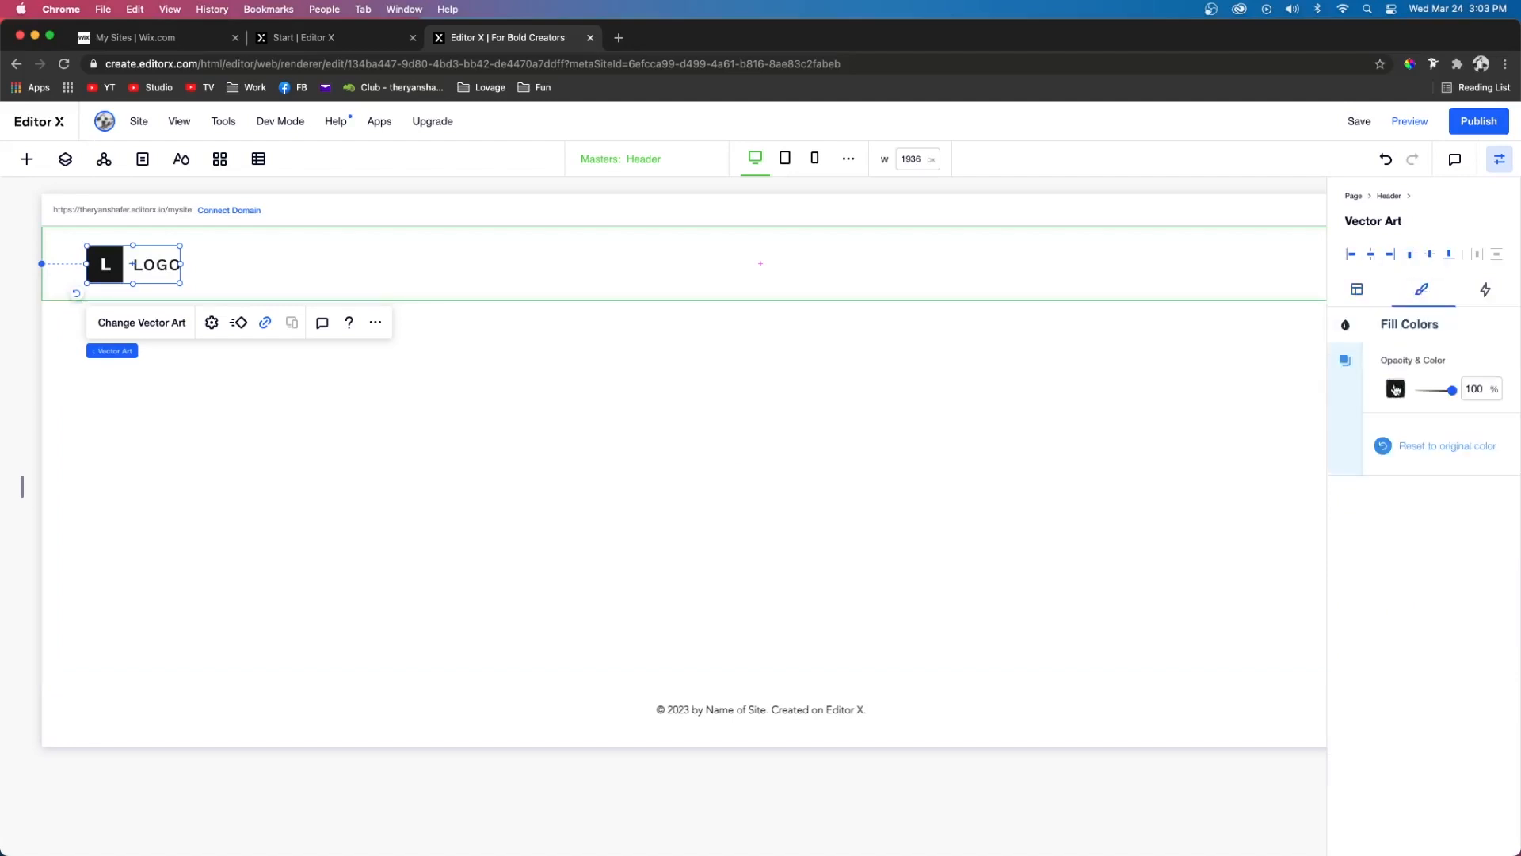
pyautogui.moveTo(1432, 396); pyautogui.dragTo(1474, 395)
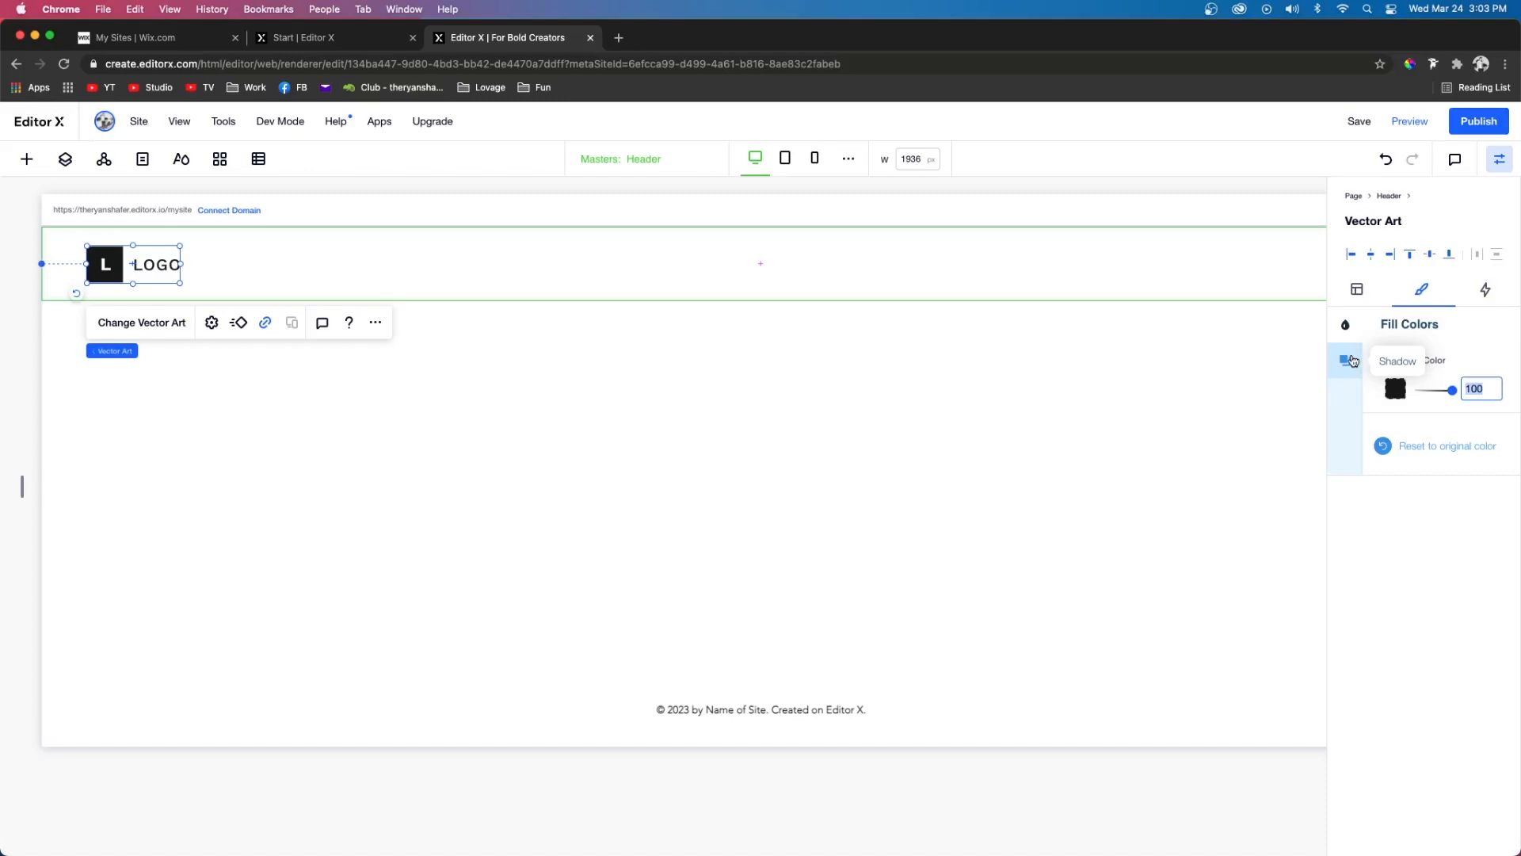
pyautogui.click(1488, 290)
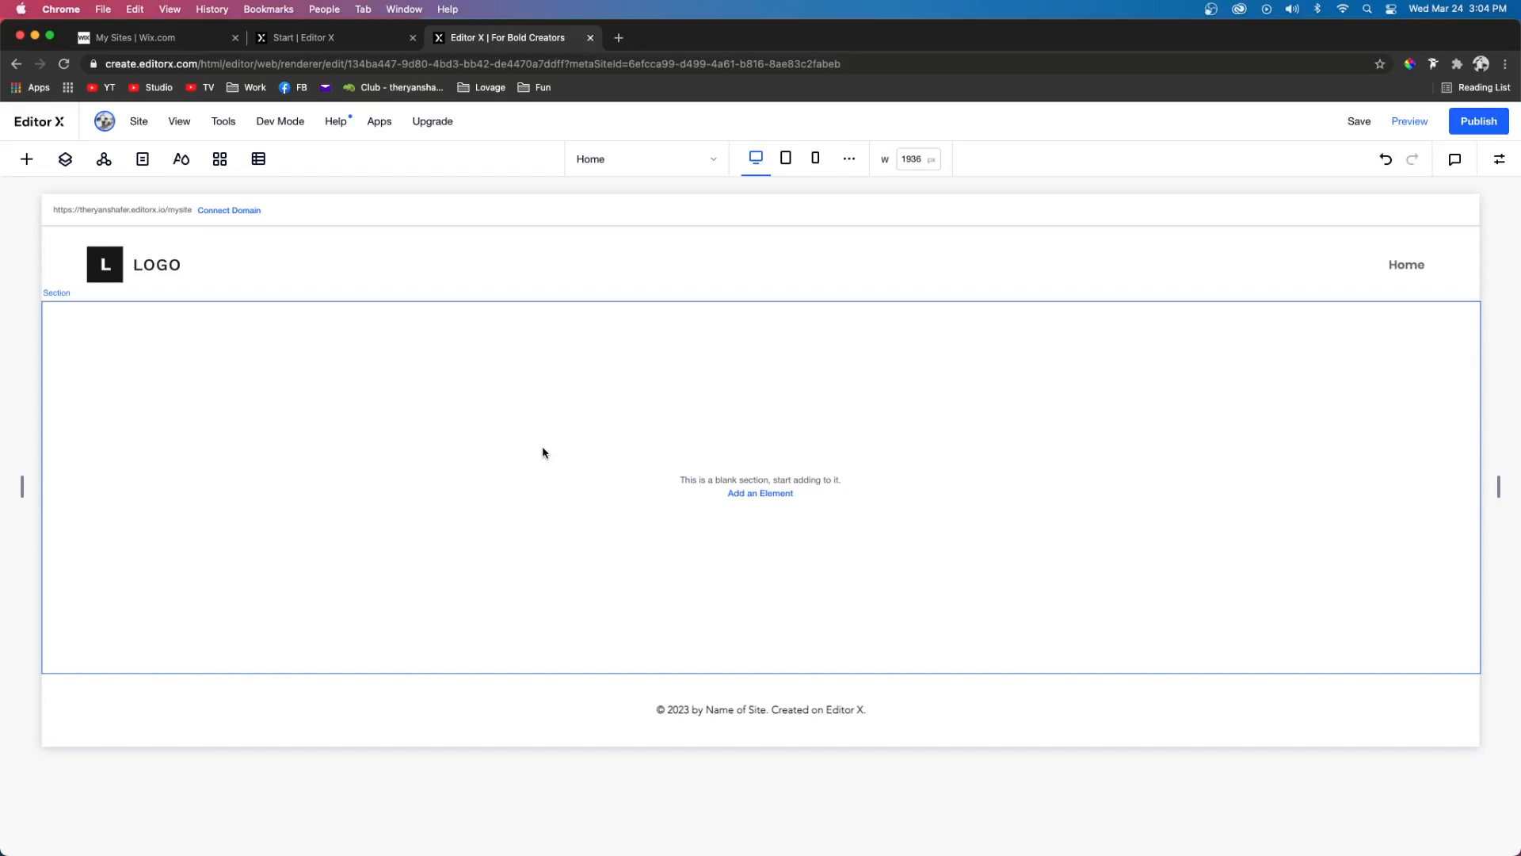
# - Add an element from the Quick Add collection to the Home page, and delete it
pyautogui.click(26, 159)
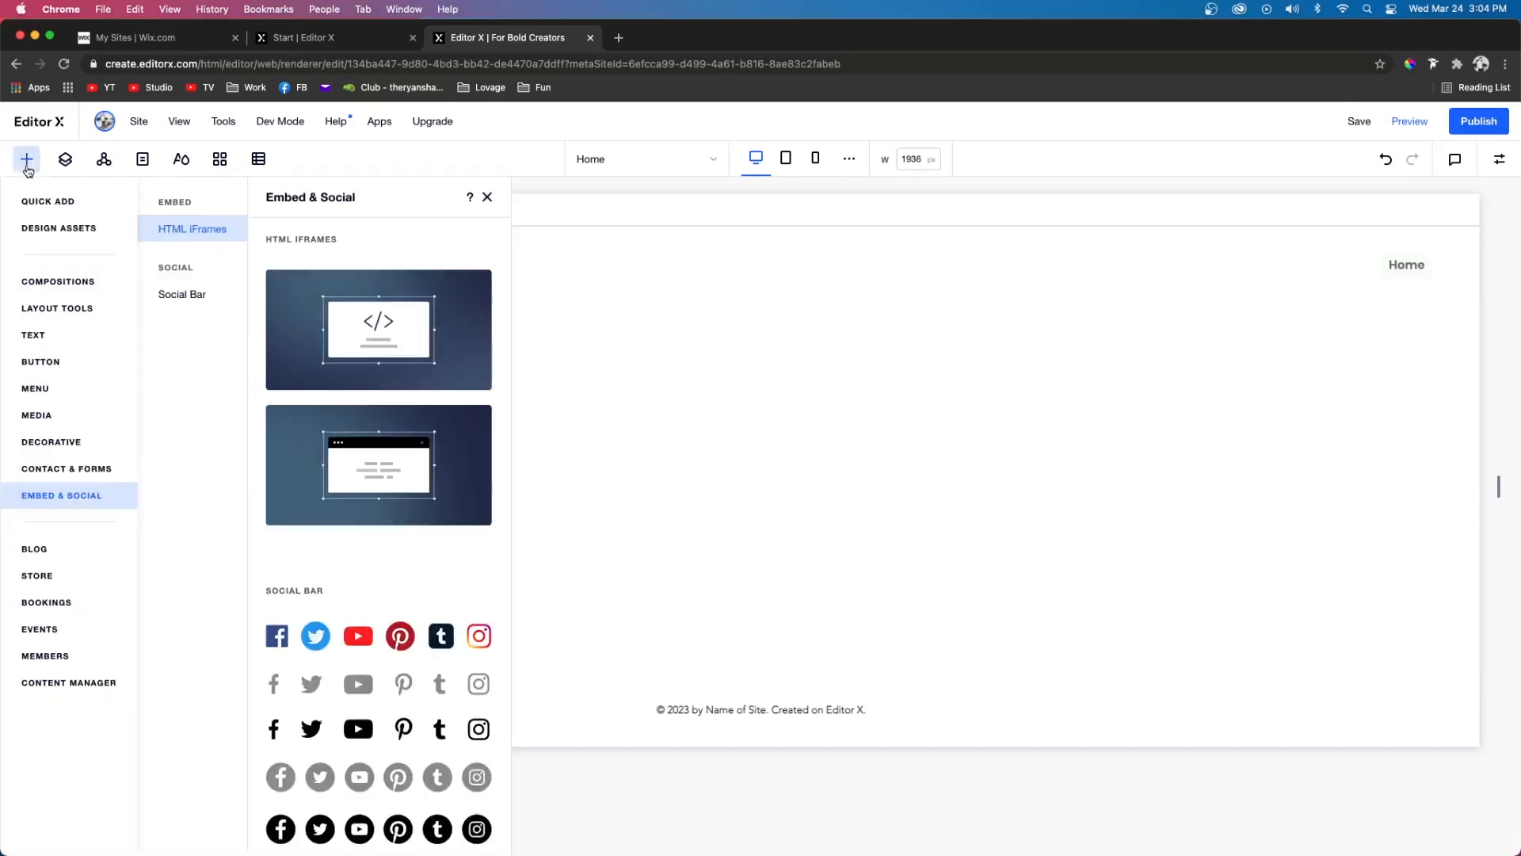
pyautogui.click(50, 202)
pyautogui.click(193, 351)
pyautogui.press('BackSpace')
# - Add an image to the blank Home page section using its Quick Add options
pyautogui.rightClick(630, 425)
pyautogui.moveTo(647, 426)
pyautogui.moveTo(670, 450)
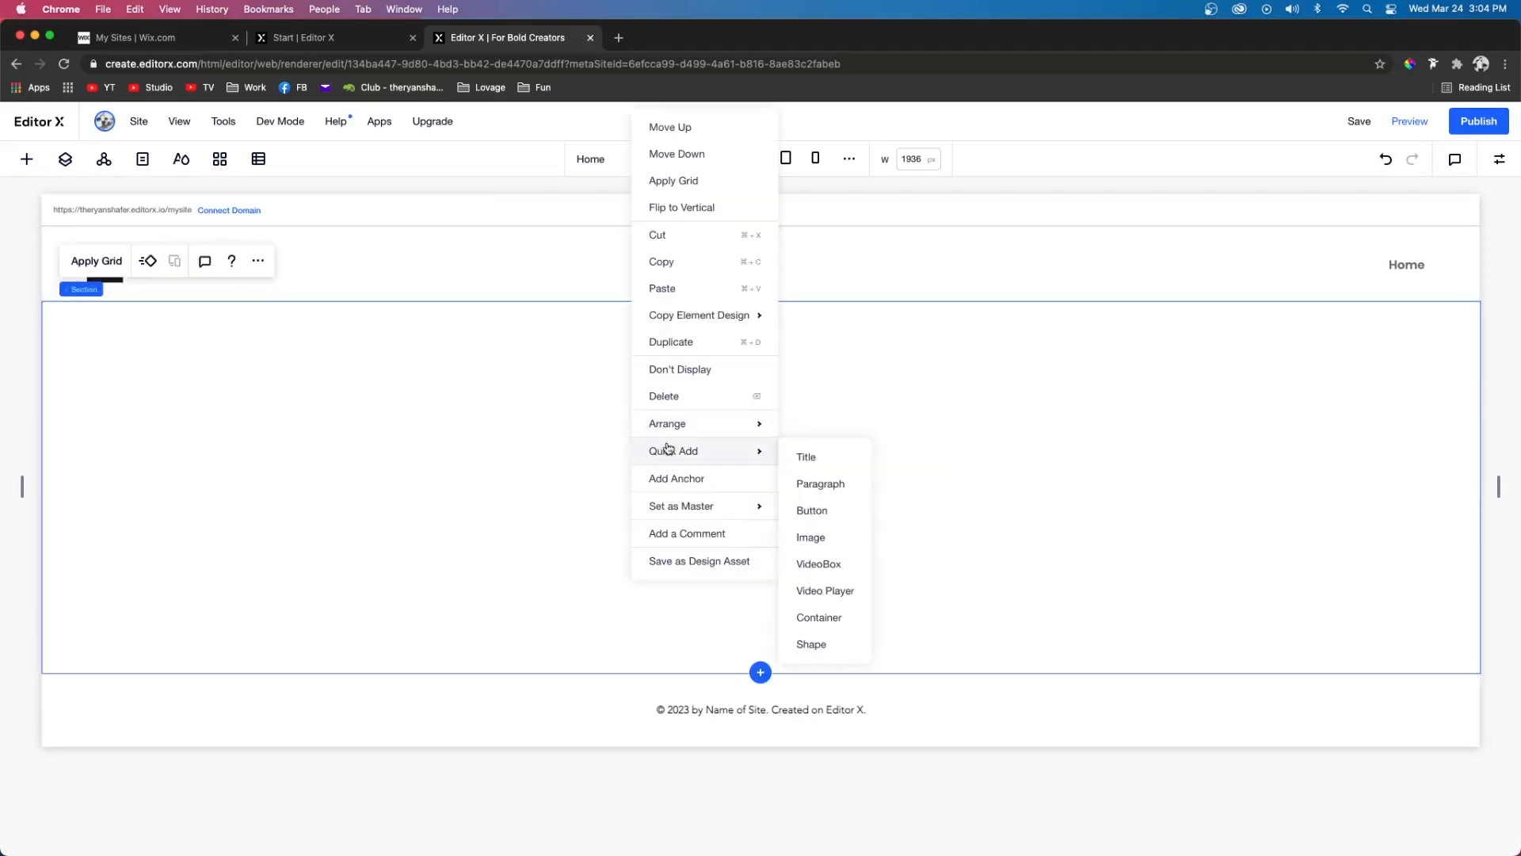
pyautogui.click(821, 537)
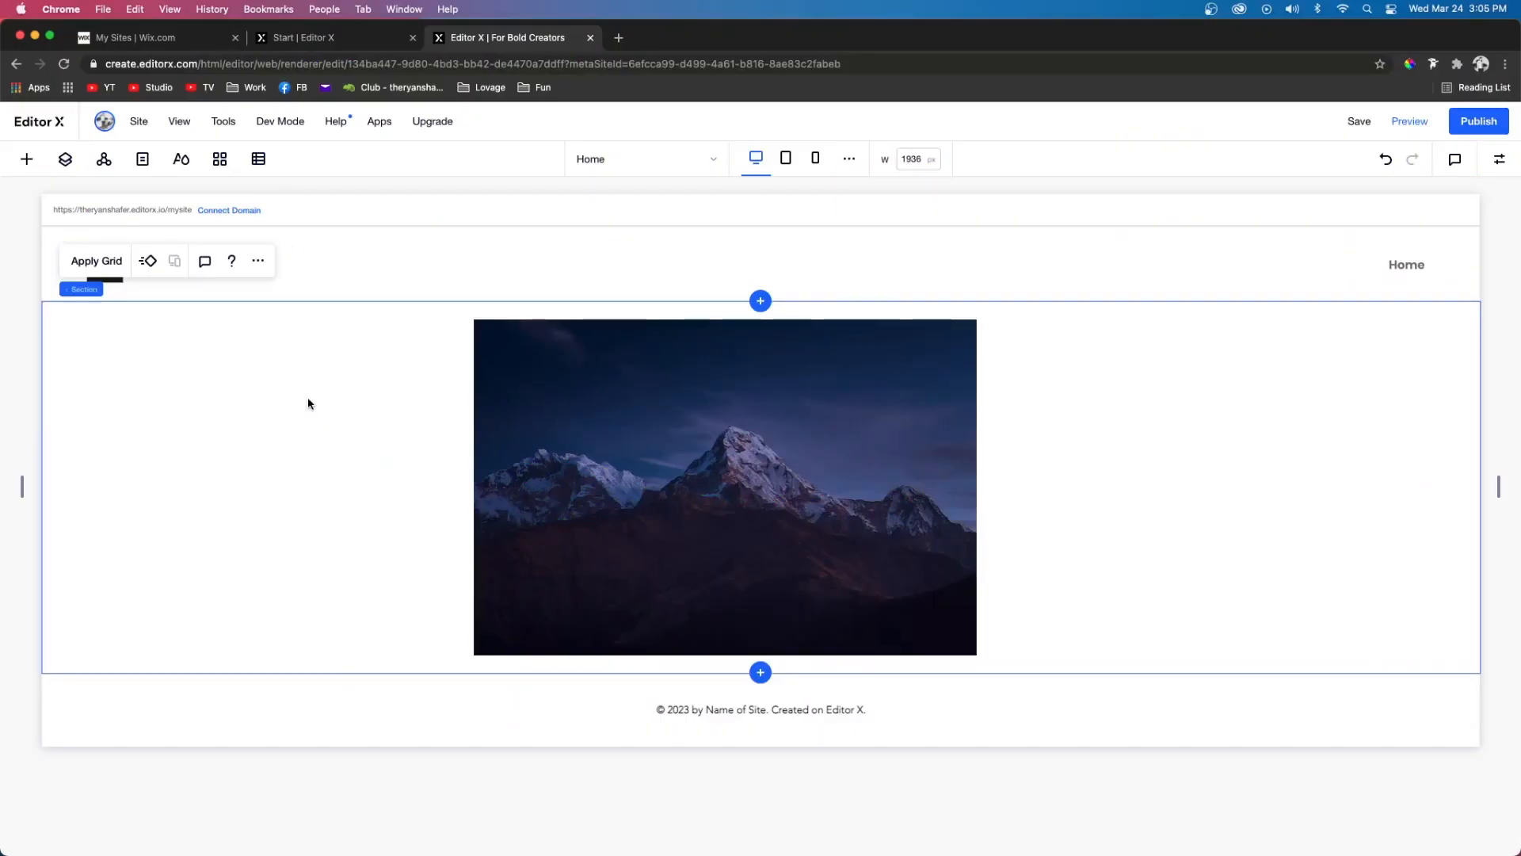
# - Shift the mountain image slightly left, stretch it across the whole section, and turn the stretching off again
pyautogui.click(645, 429)
pyautogui.moveTo(644, 429); pyautogui.dragTo(613, 424)
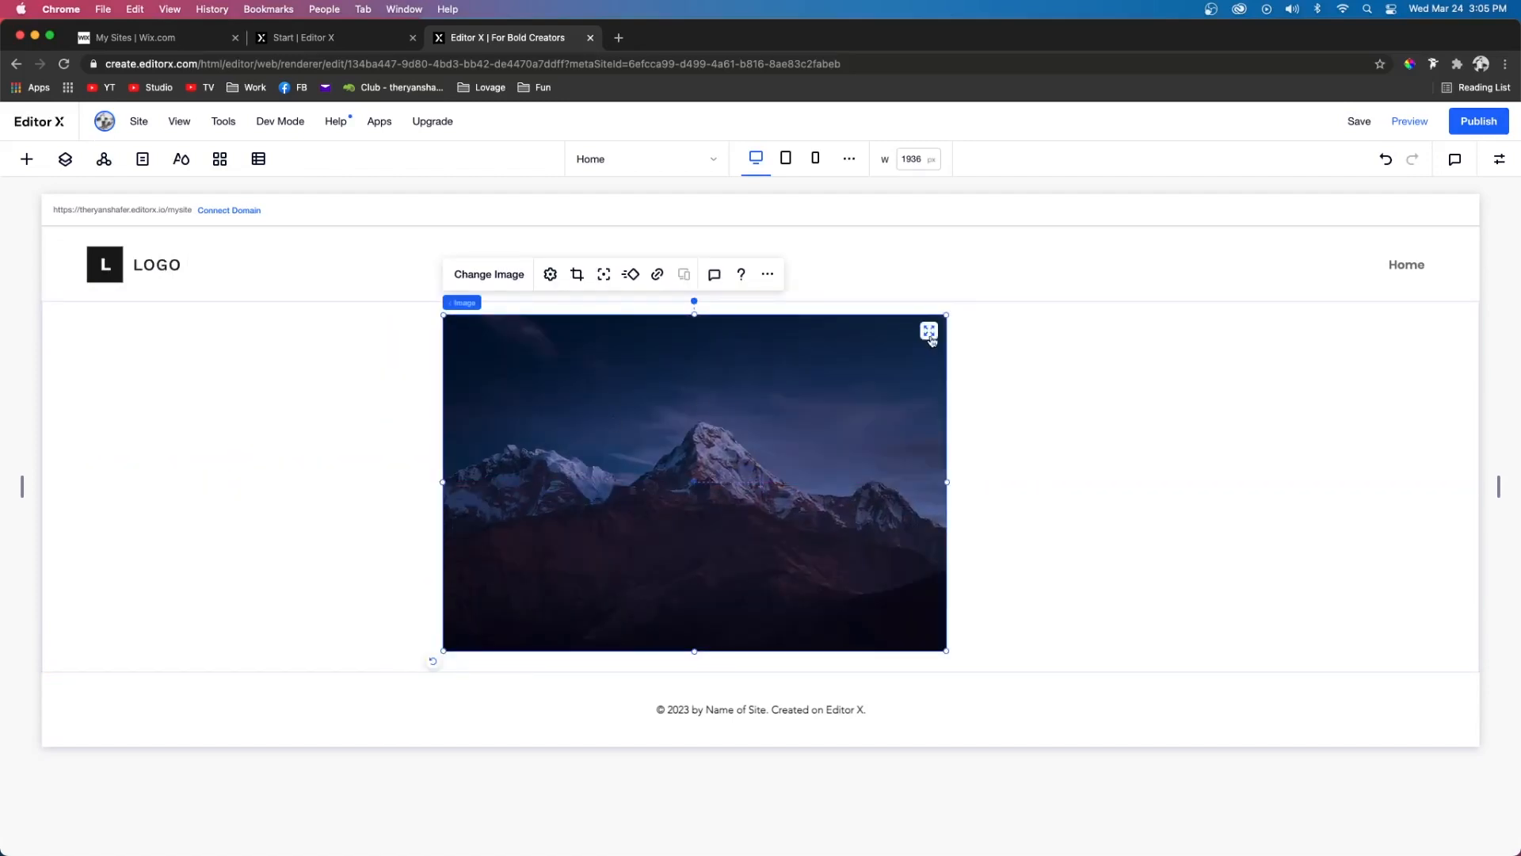
pyautogui.click(929, 332)
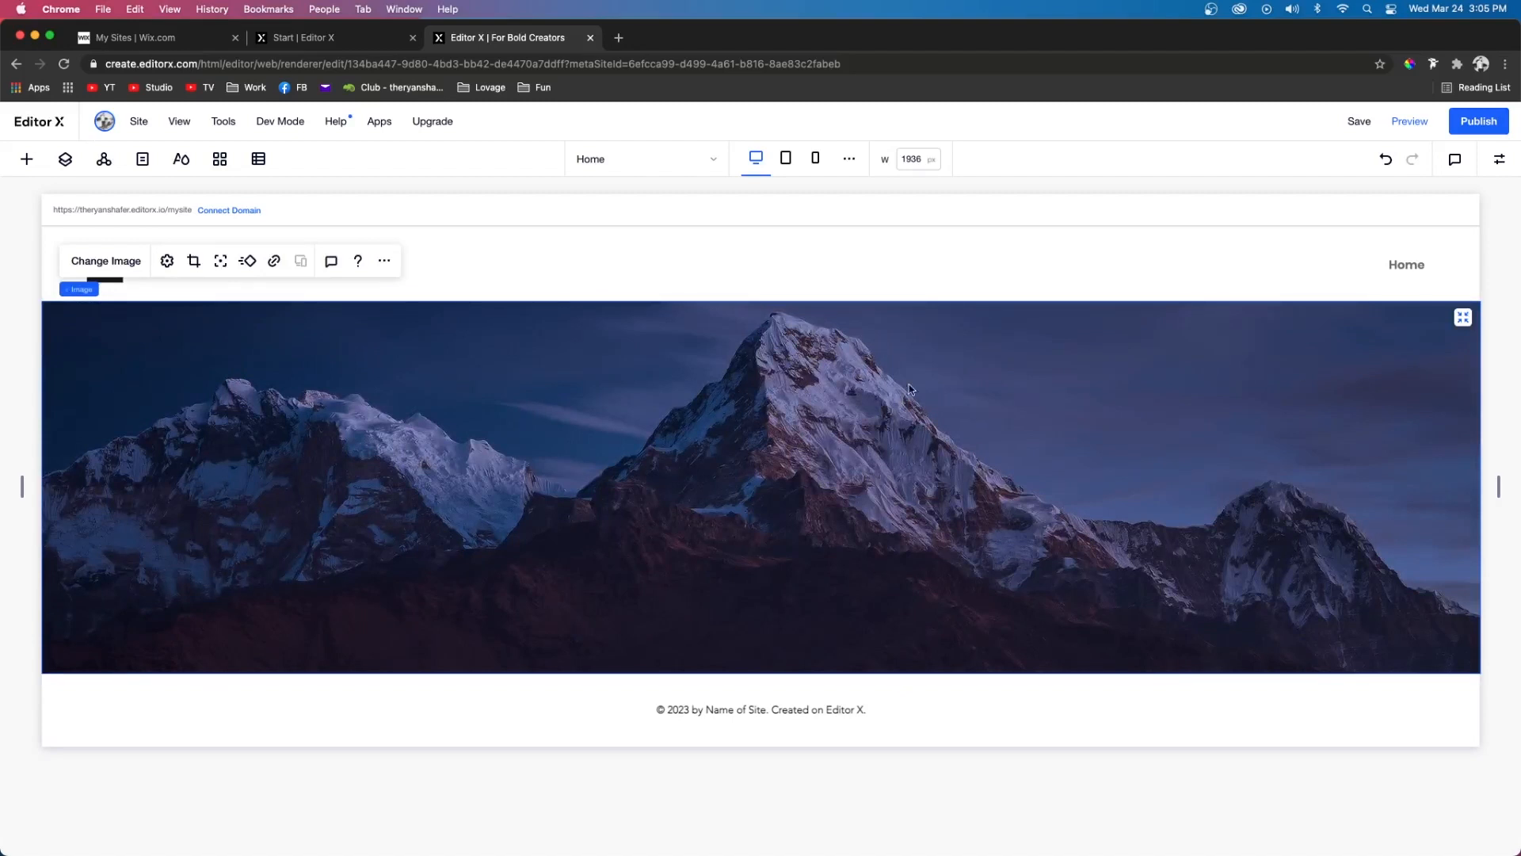
pyautogui.click(1462, 318)
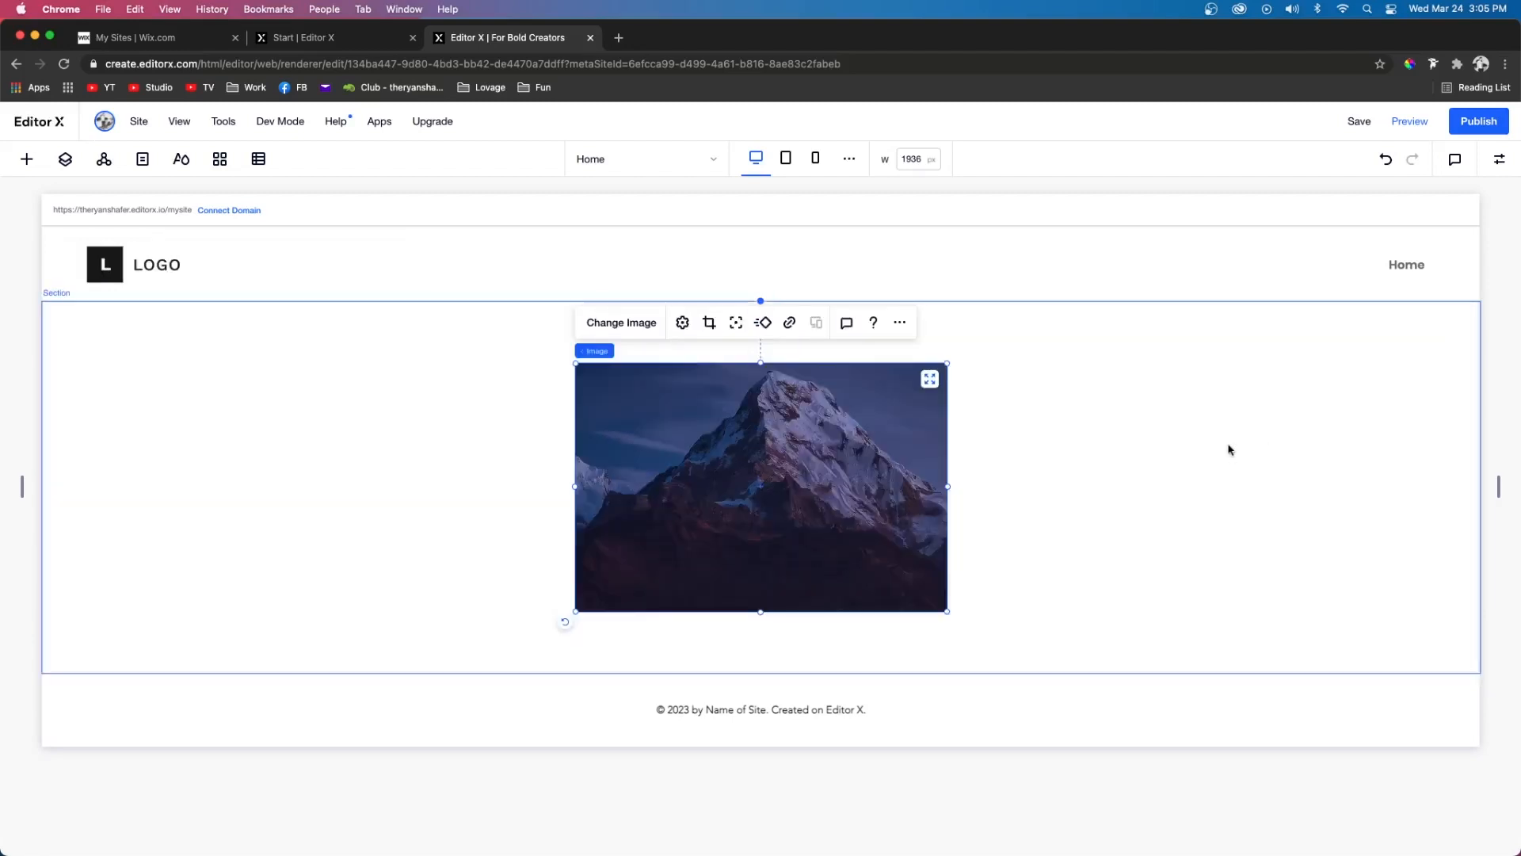
# - Increase the minimum height of the section holding the image in the inspector, and select the image
pyautogui.click(1169, 436)
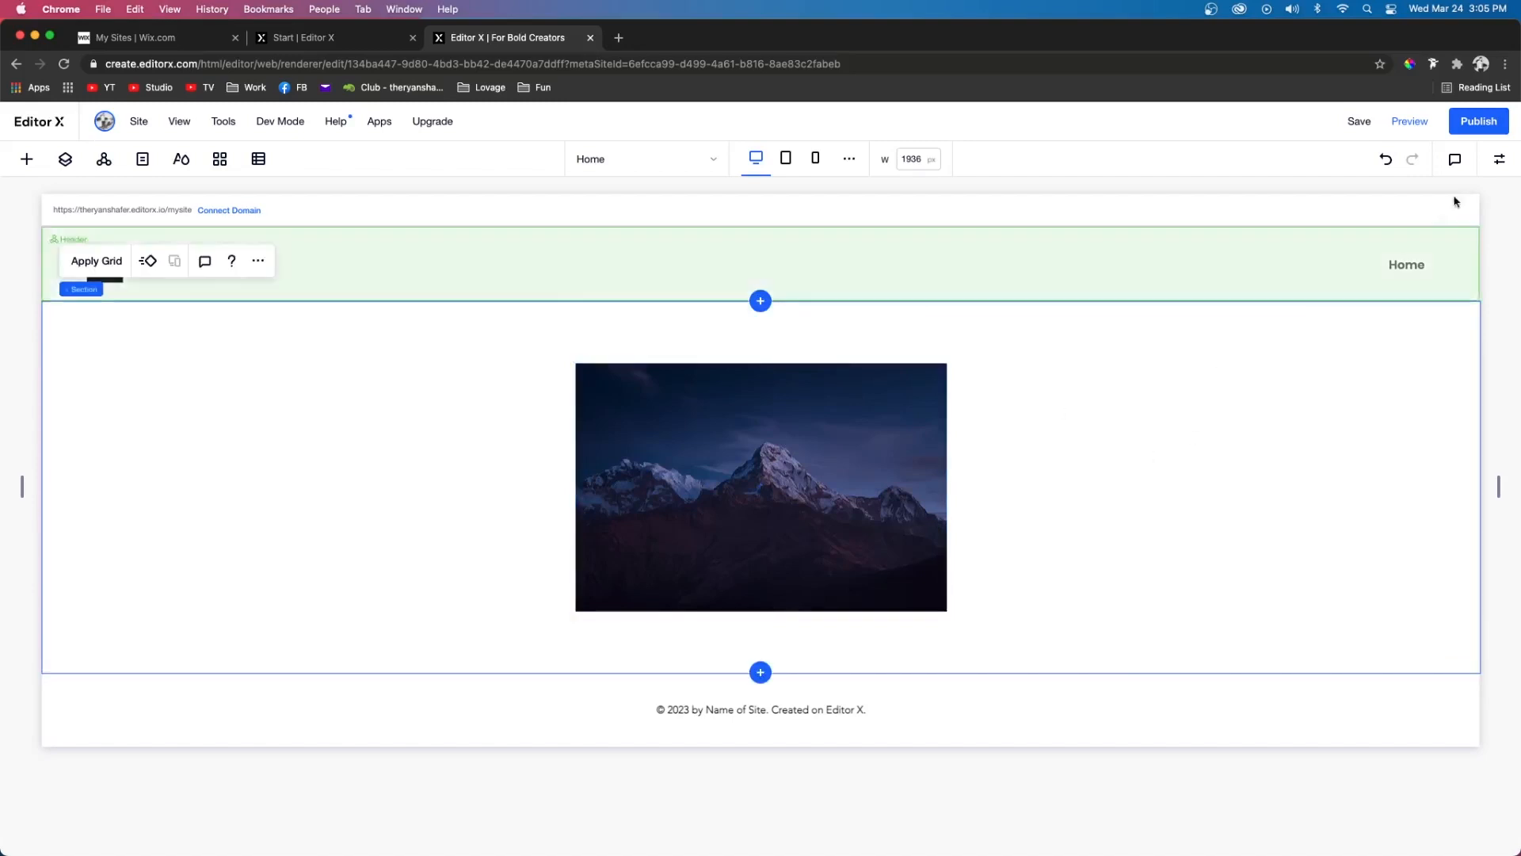
pyautogui.click(1500, 161)
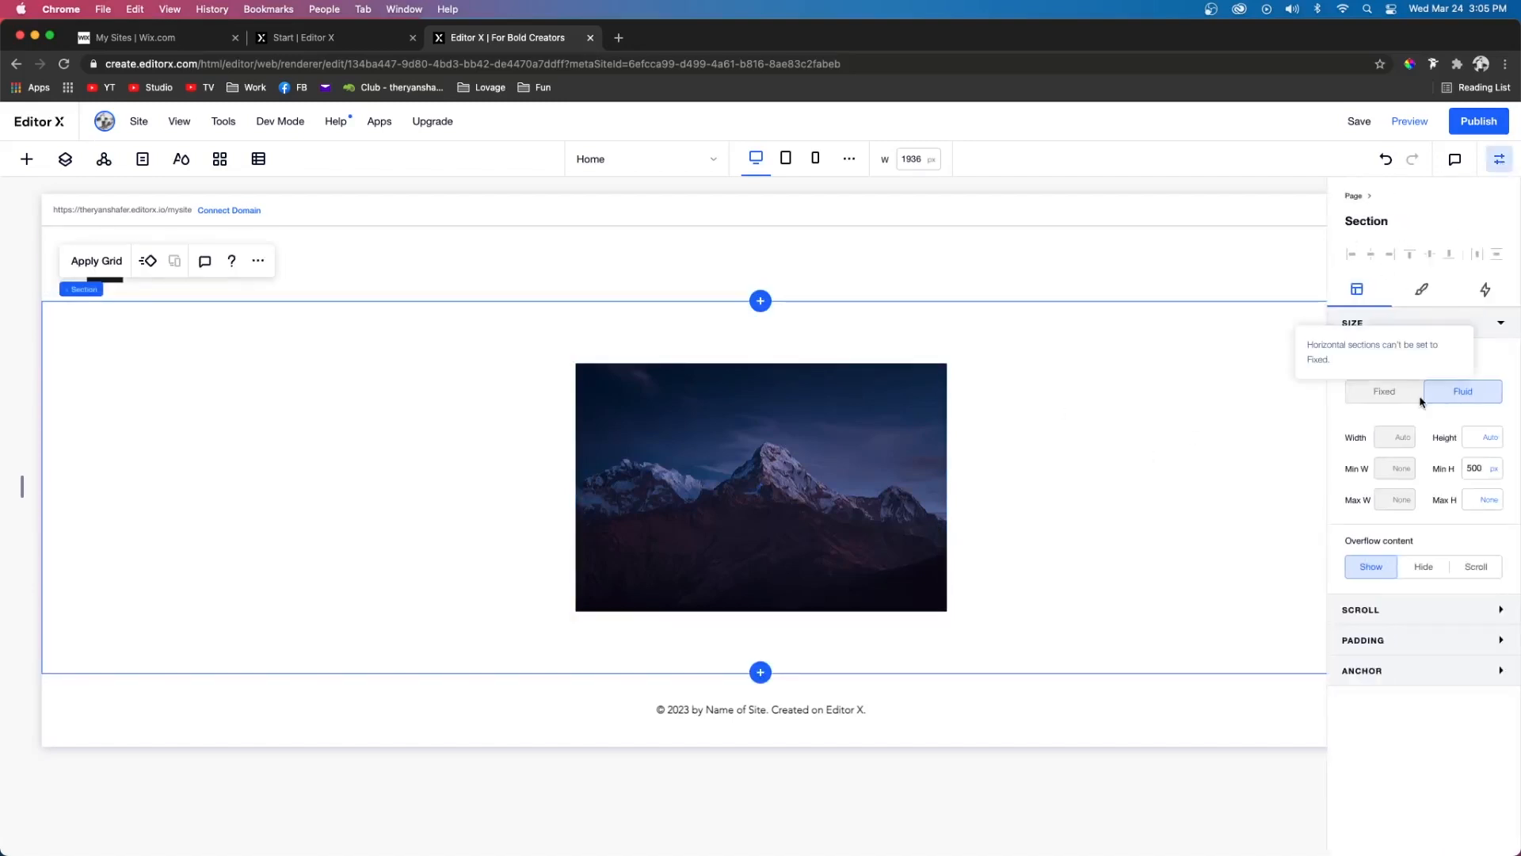
pyautogui.click(1481, 470)
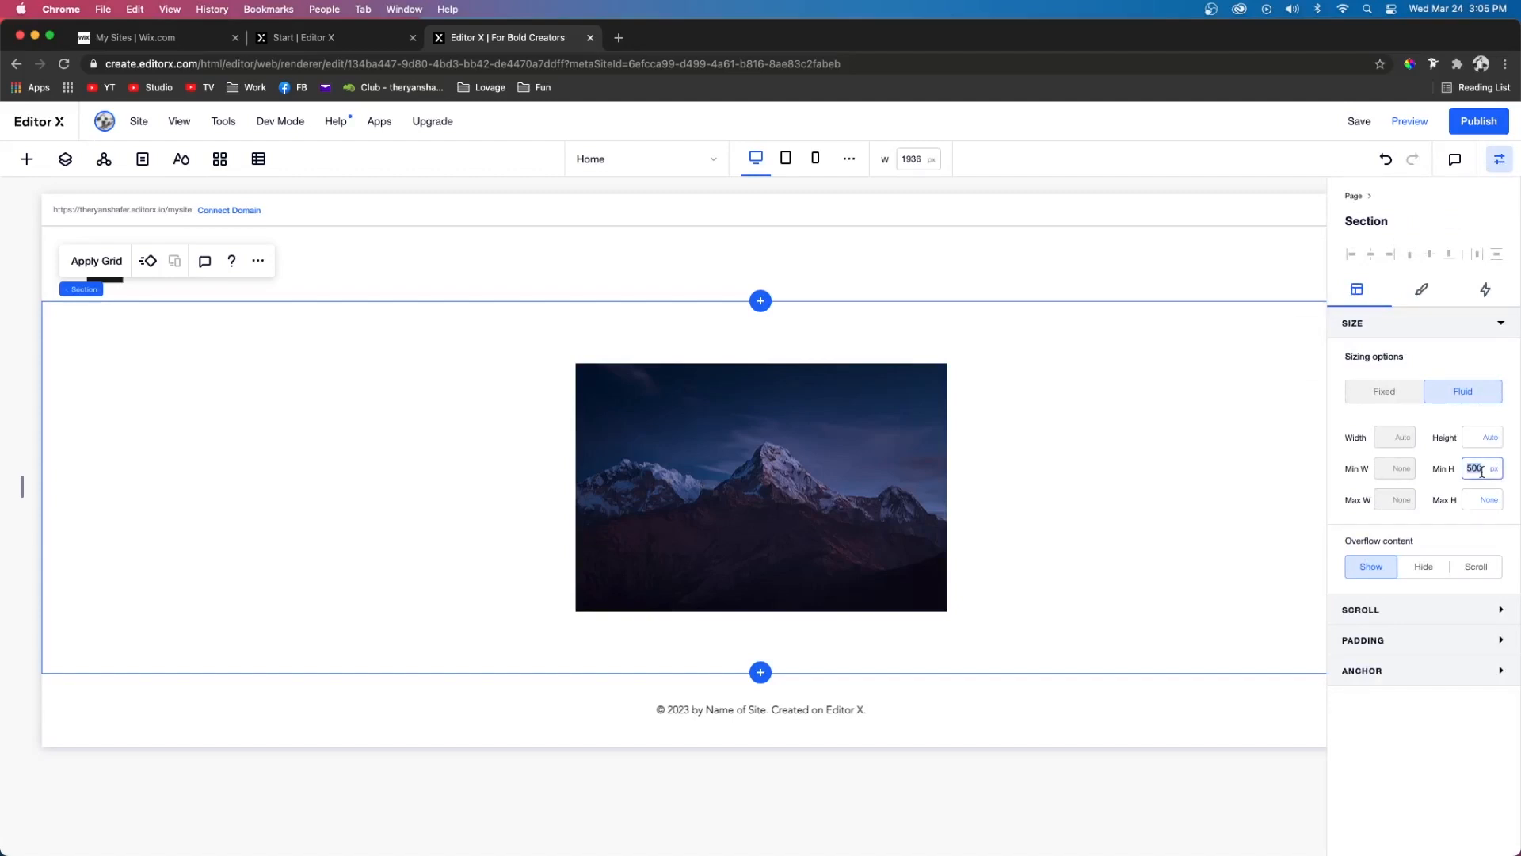
pyautogui.write('8')
pyautogui.press('Return')
pyautogui.click(923, 376)
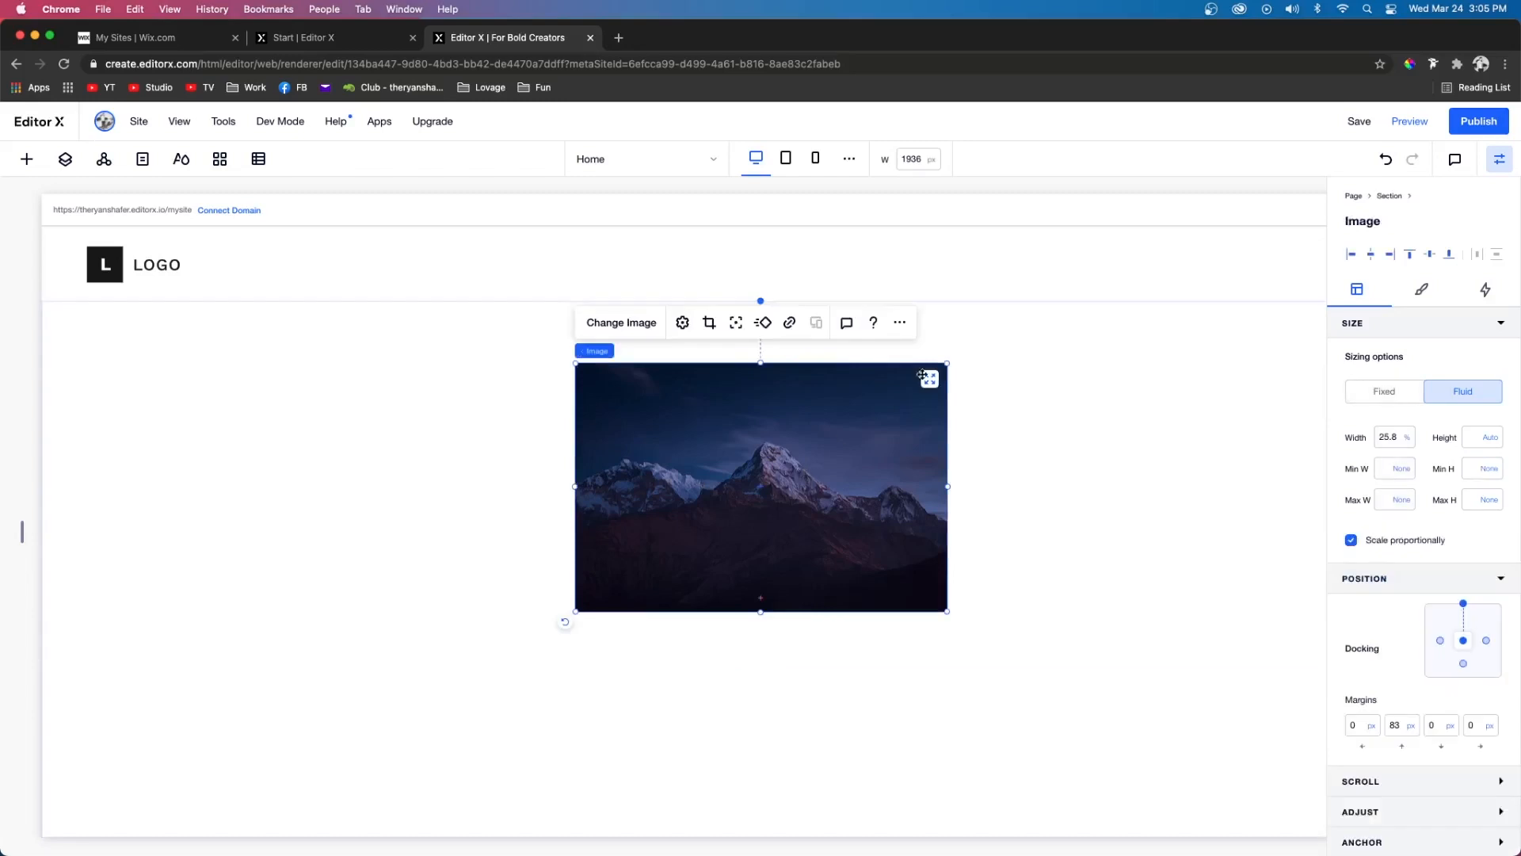
pyautogui.click(923, 377)
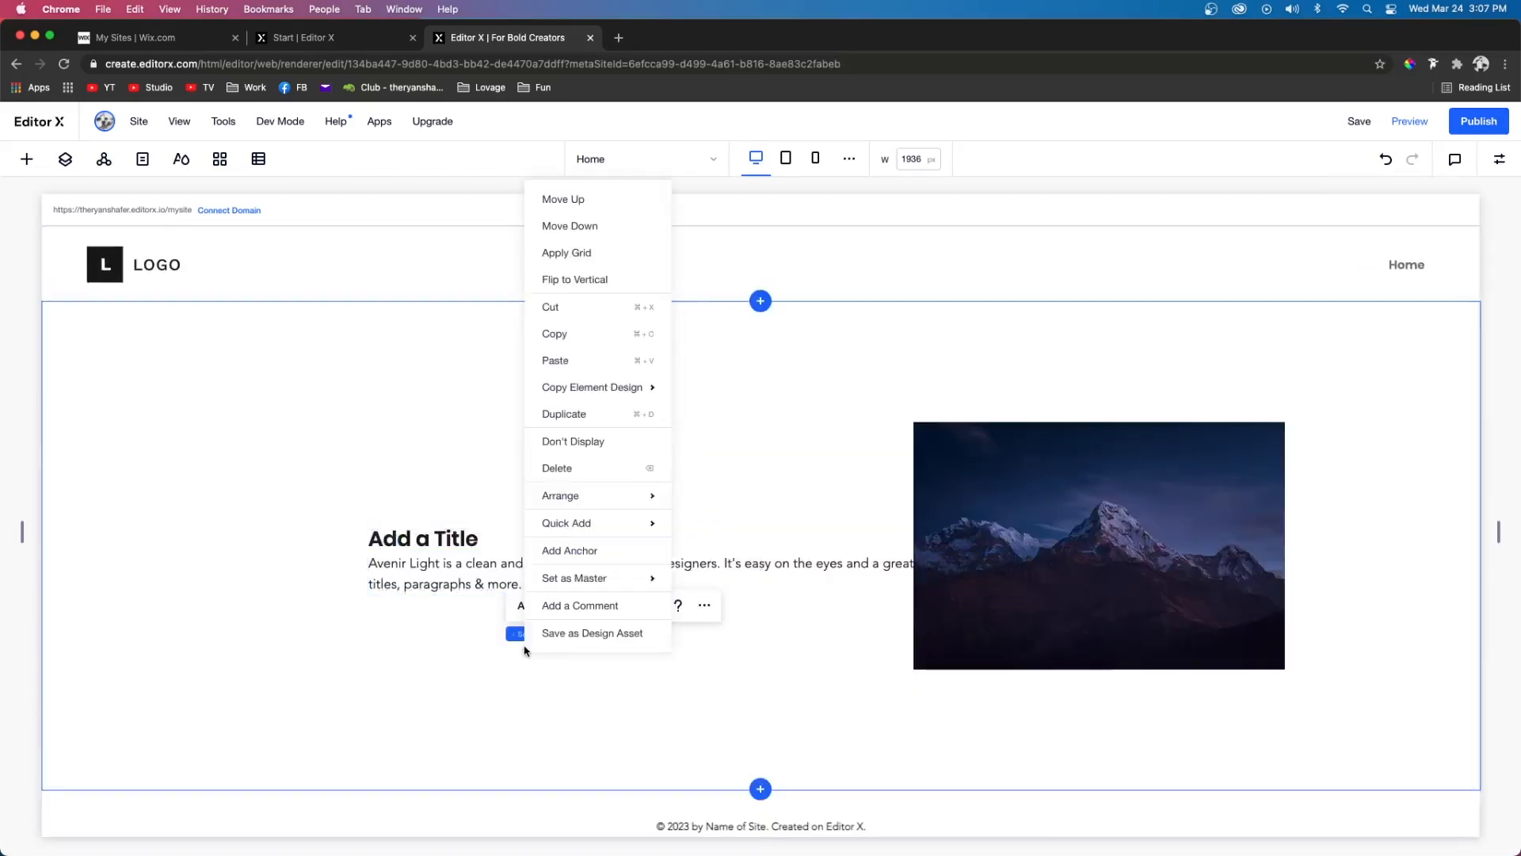
# - Quick-add a button to the section and place it below the paragraph, left-aligned with the text and with a small gap
pyautogui.moveTo(615, 521)
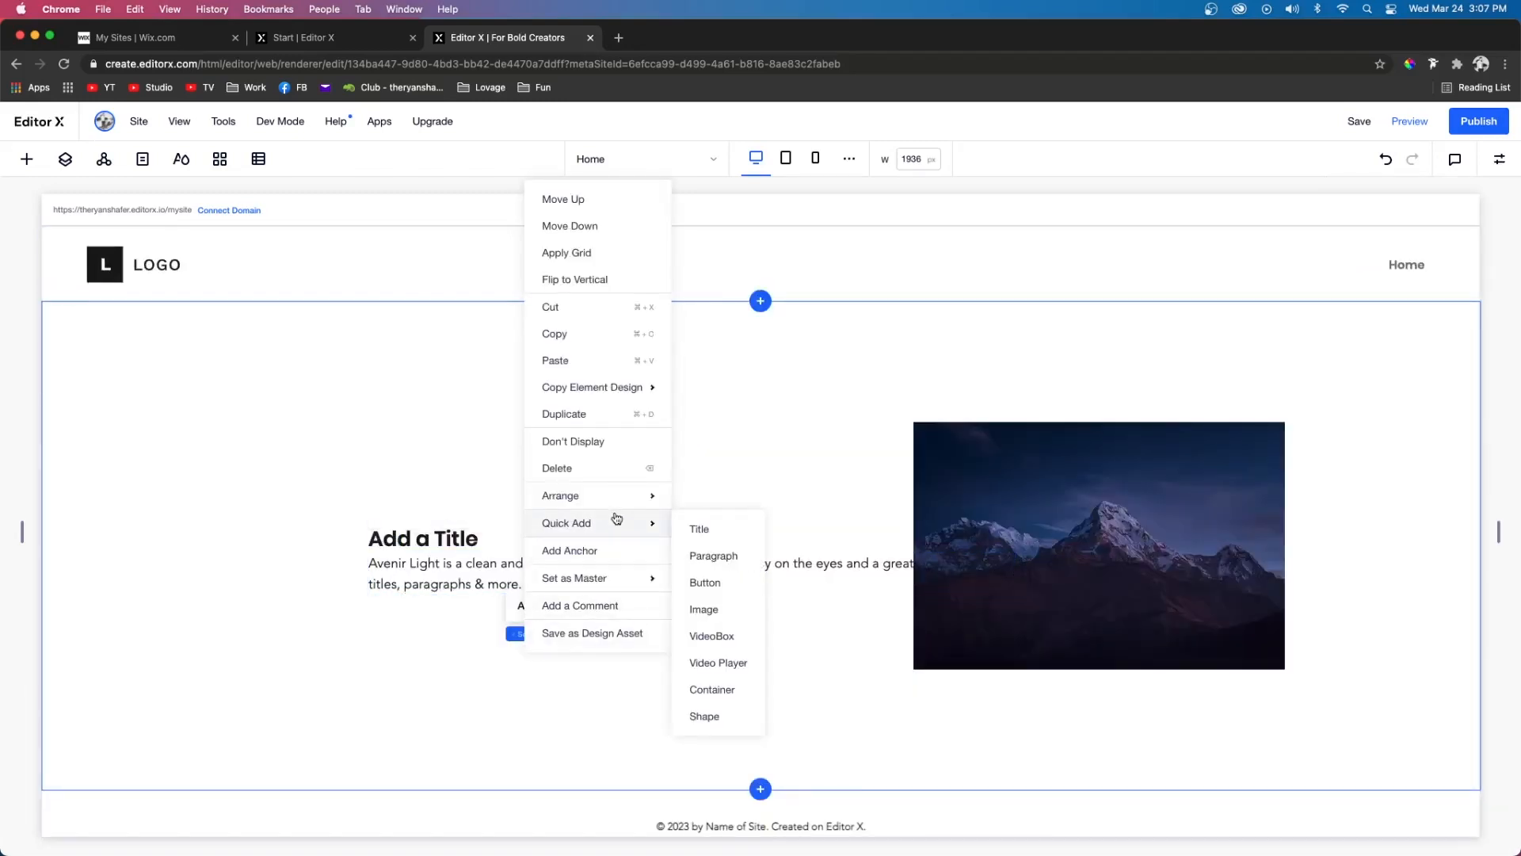
pyautogui.click(705, 582)
pyautogui.moveTo(574, 662); pyautogui.dragTo(400, 622)
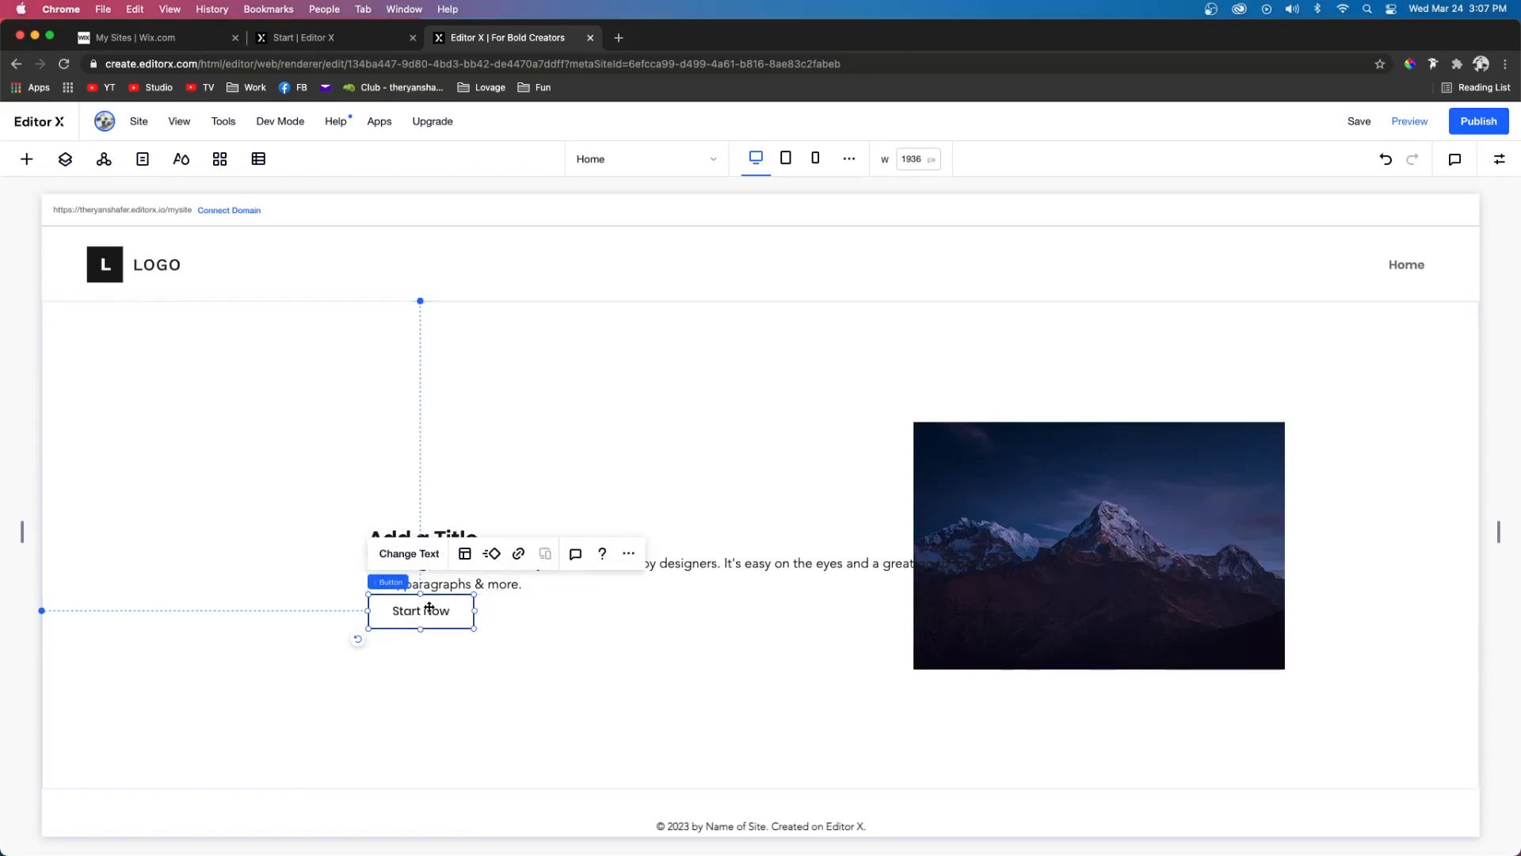
pyautogui.moveTo(429, 607); pyautogui.dragTo(429, 644)
# - Nudge the paragraph slightly down from the title and narrow its text box from the right side
pyautogui.click(559, 563)
pyautogui.hotkey('shift', 'Down')
pyautogui.hotkey('shift', 'Down')
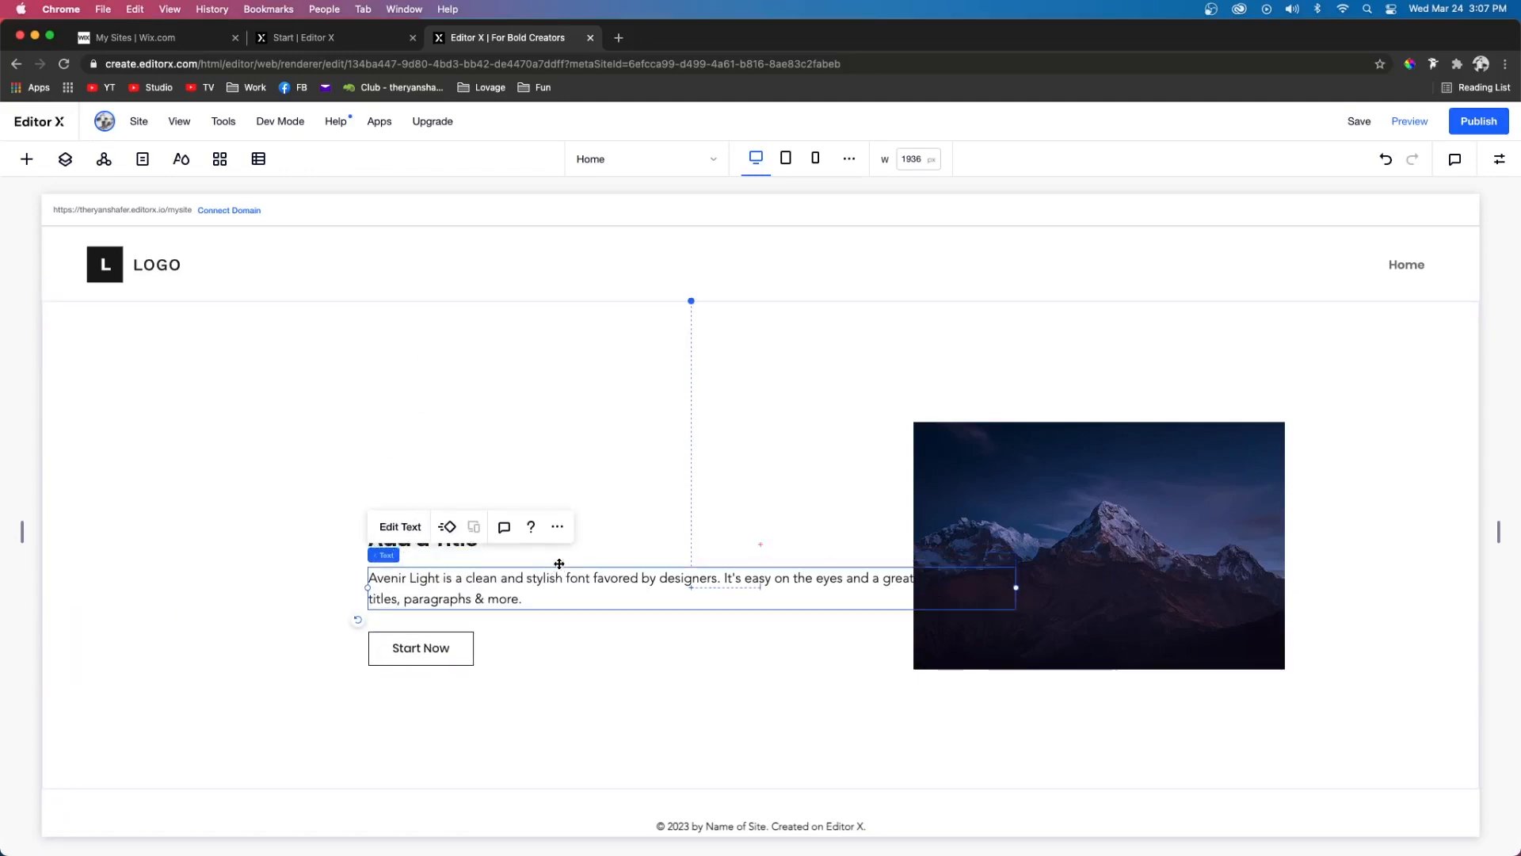
pyautogui.moveTo(1015, 587); pyautogui.dragTo(765, 585)
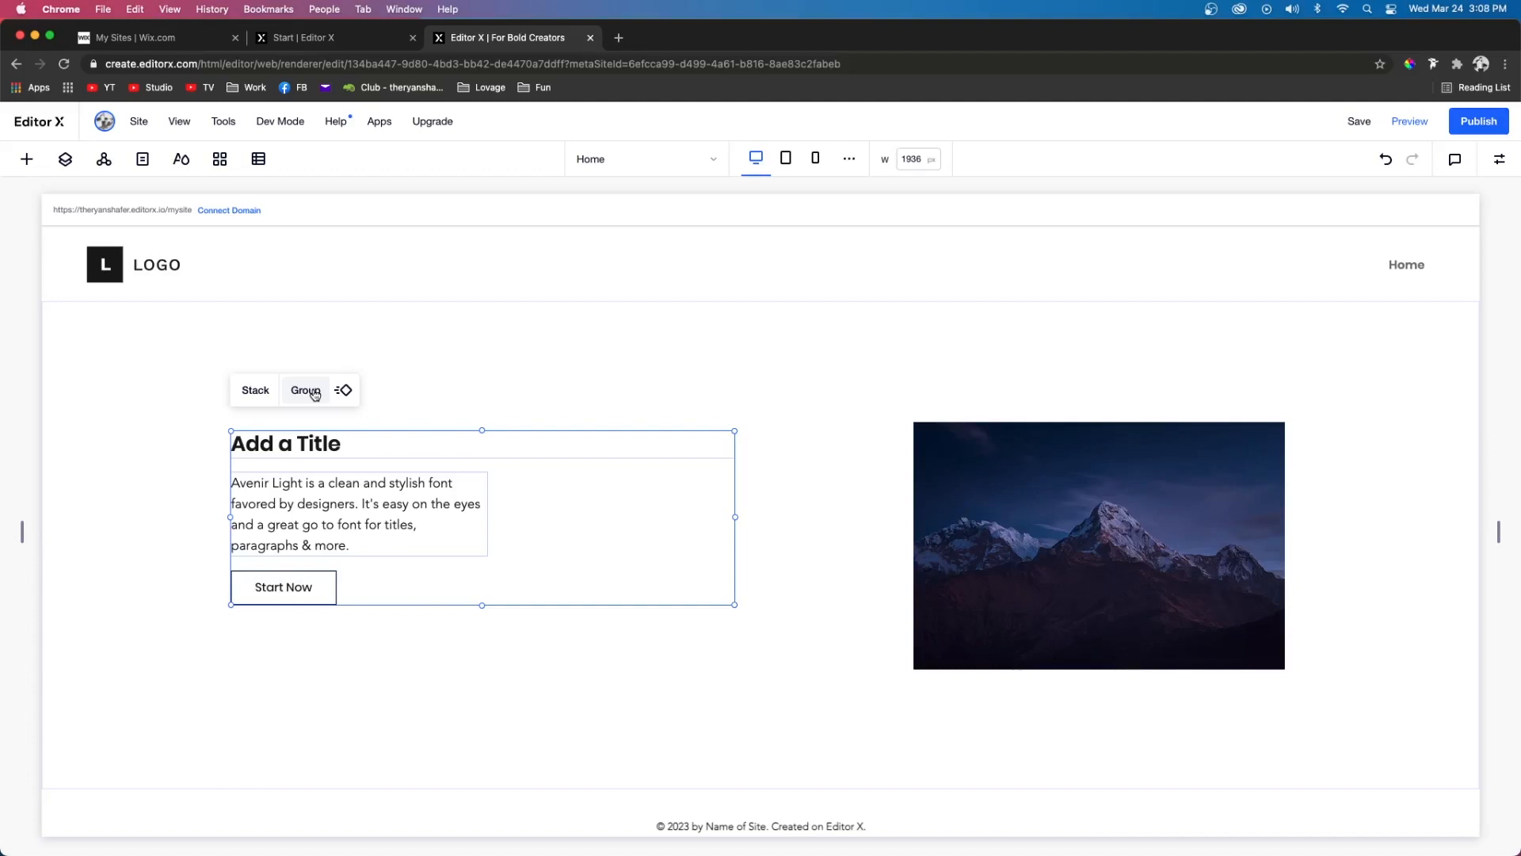
# - Stack the title, paragraph and button, check the layout at a page width of about 1001 px, and restore the 1936 px width
pyautogui.click(247, 390)
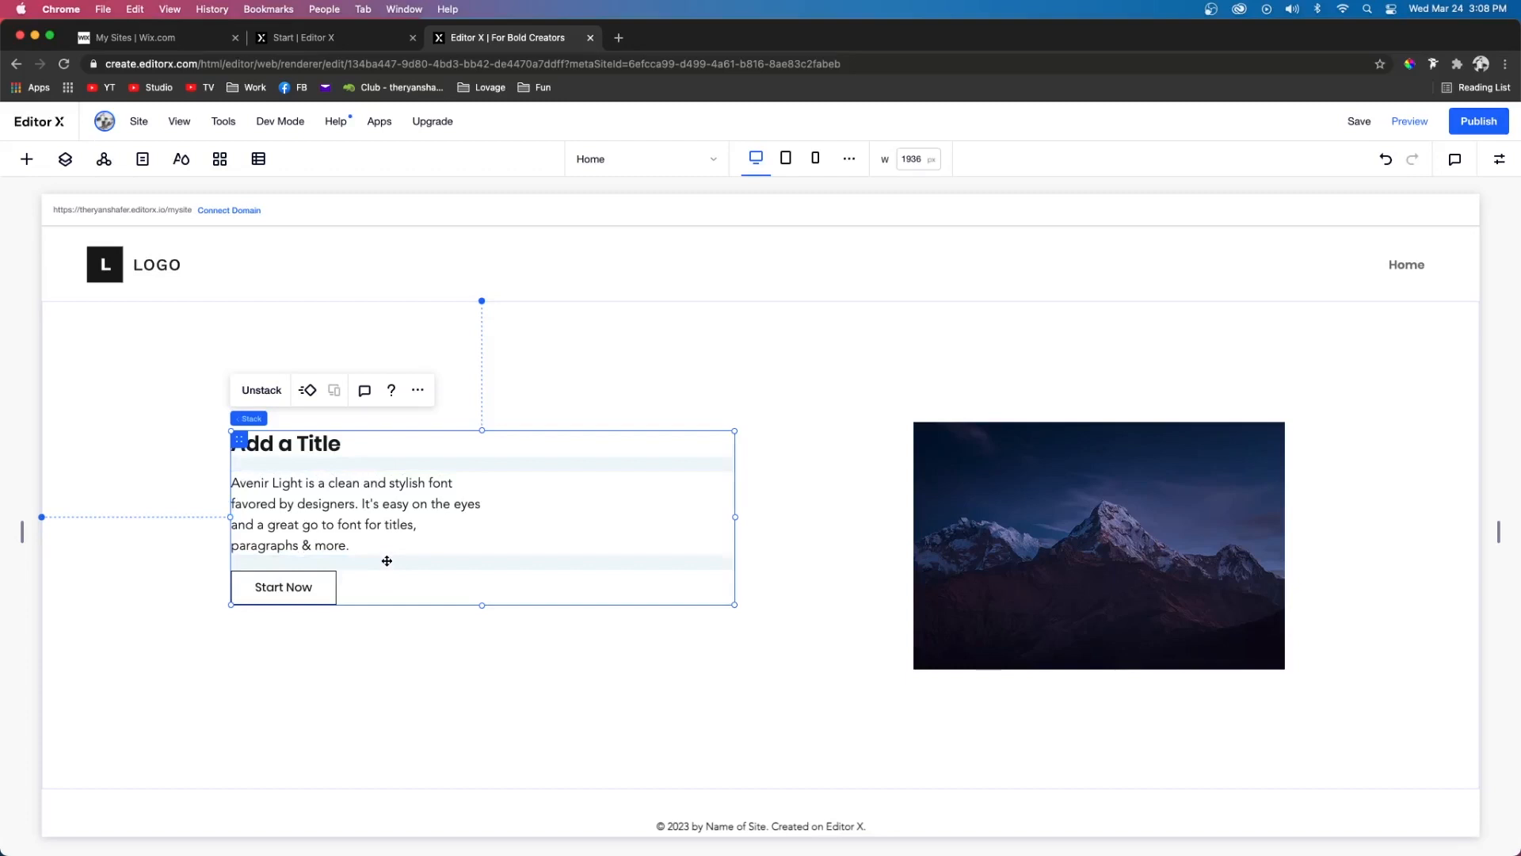
pyautogui.press('super+z')
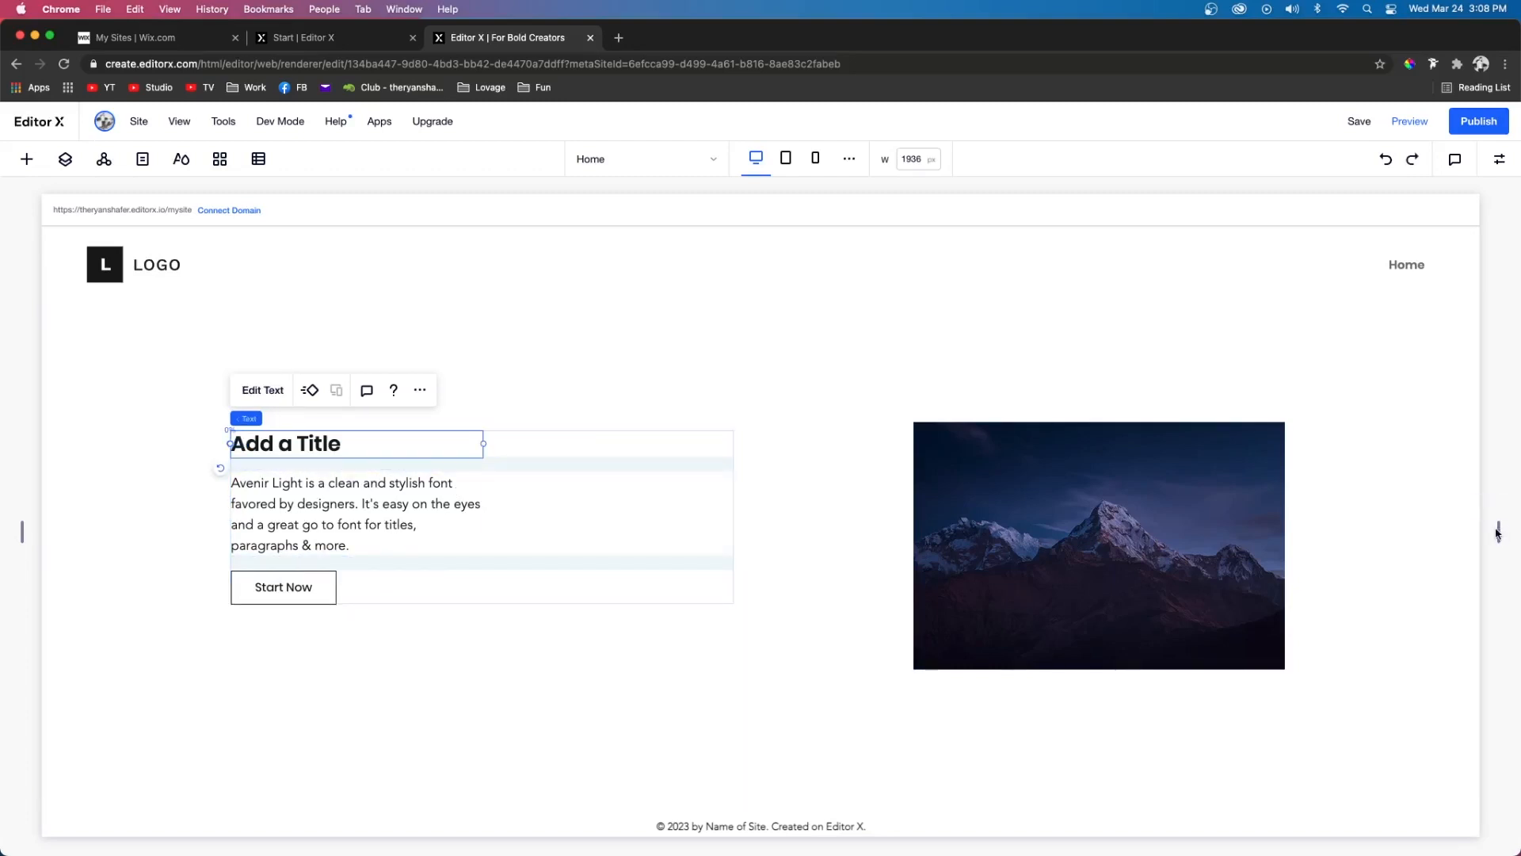
pyautogui.moveTo(1498, 532); pyautogui.dragTo(1151, 543)
pyautogui.click(569, 586)
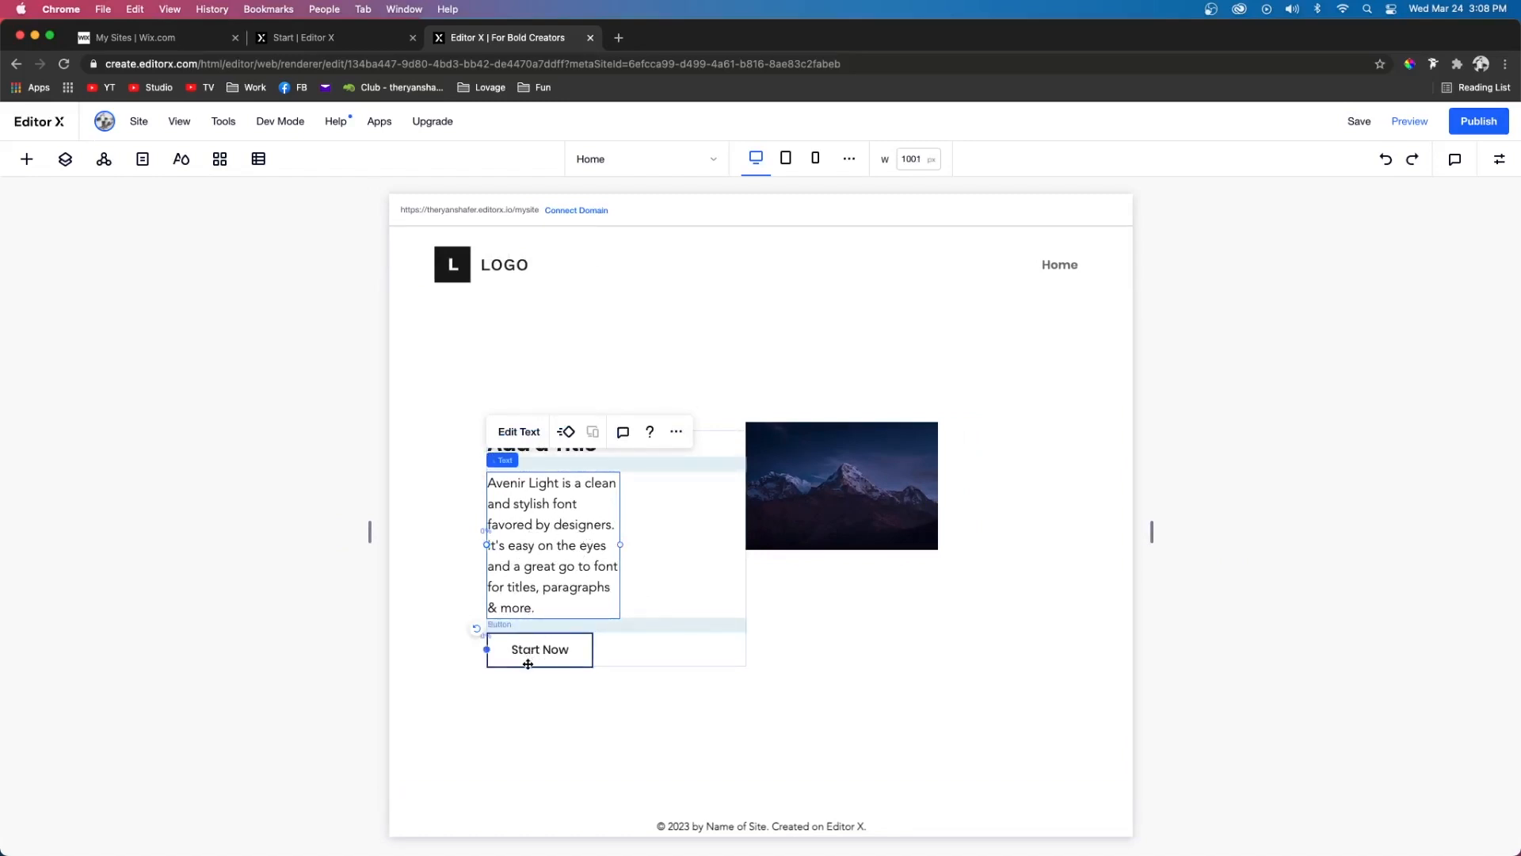
pyautogui.moveTo(1152, 530); pyautogui.dragTo(1504, 523)
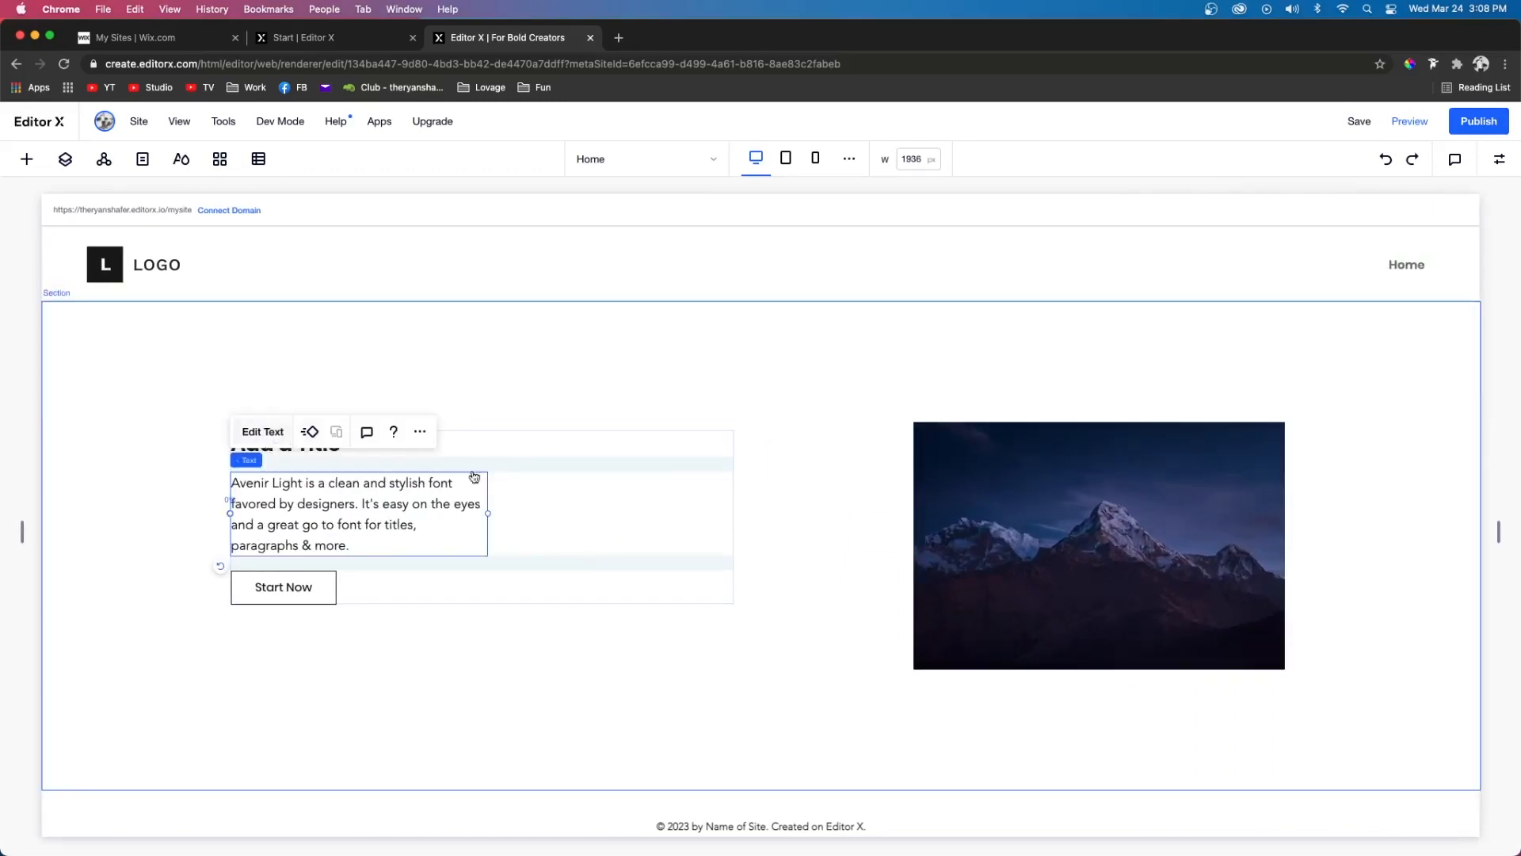
# - Unstack the title, paragraph and button, check their layout at a page width of about 1024 px, and restore the 1936 px width
pyautogui.click(545, 459)
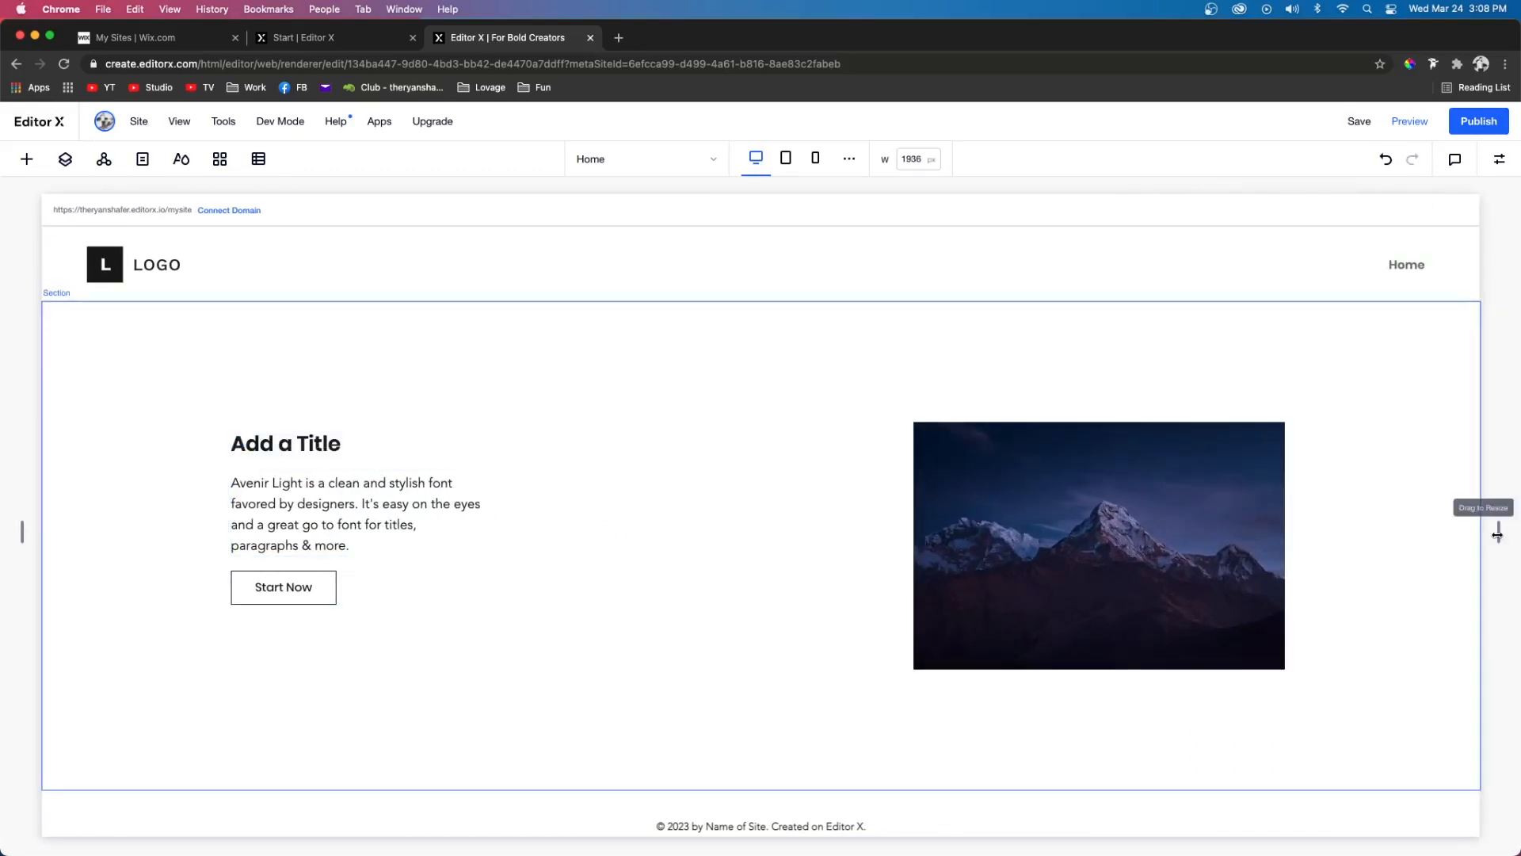
pyautogui.moveTo(1498, 531); pyautogui.dragTo(1159, 523)
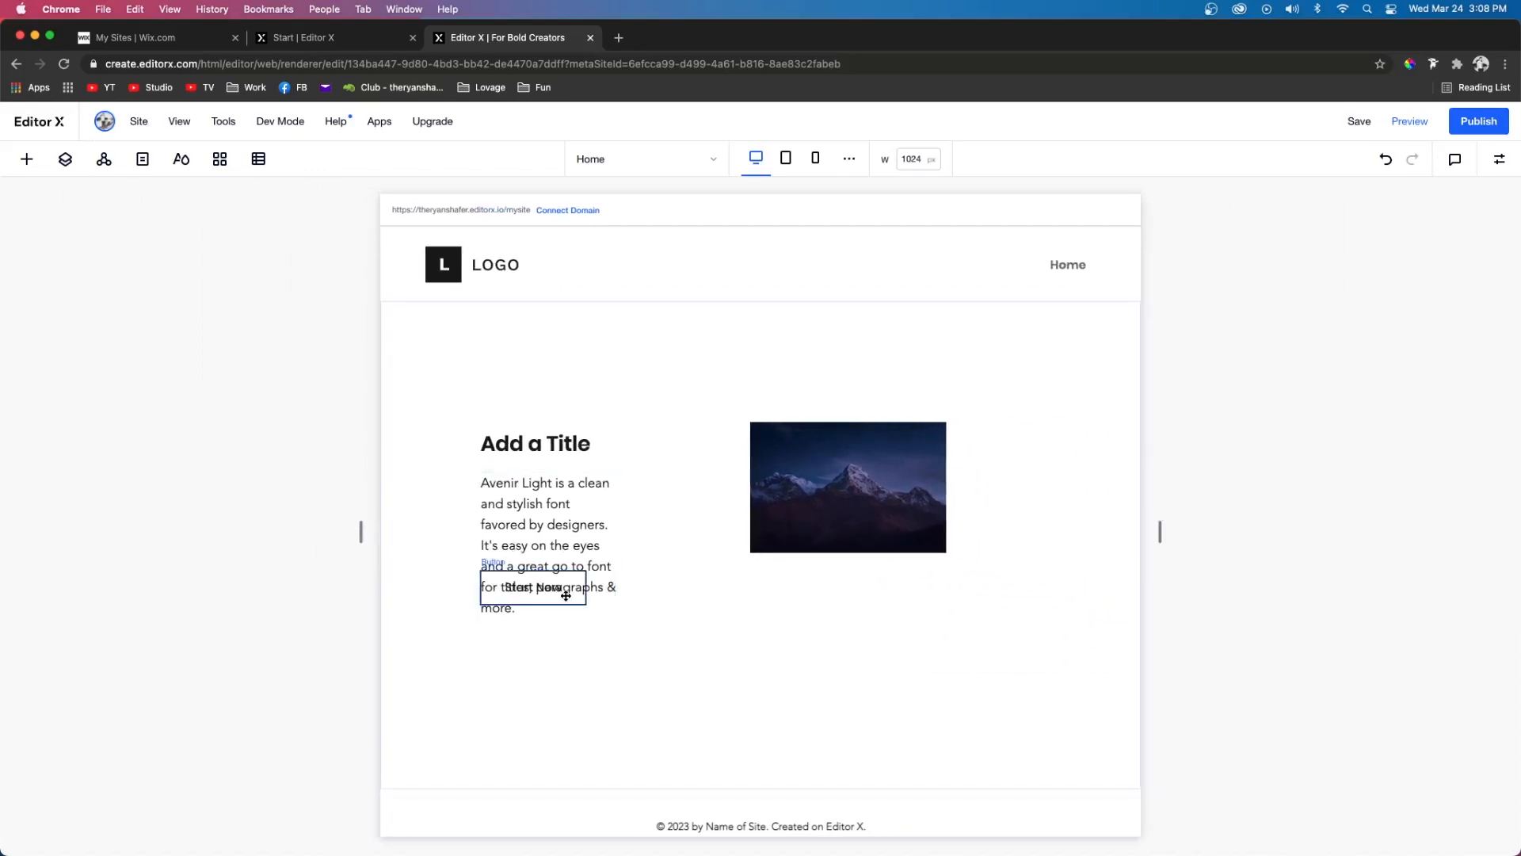
pyautogui.click(528, 516)
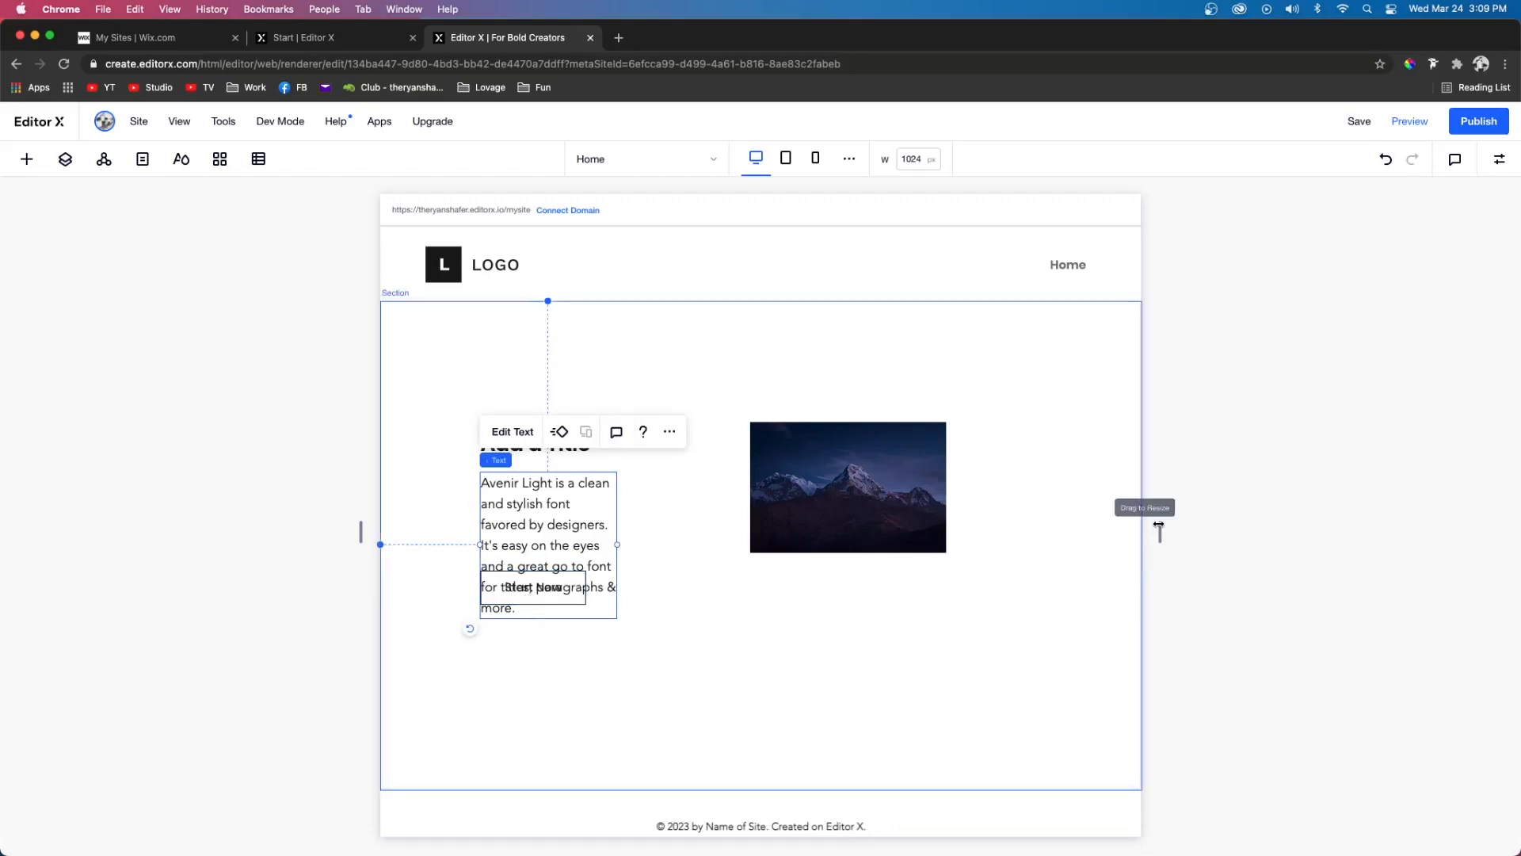
pyautogui.moveTo(1158, 529); pyautogui.dragTo(1498, 531)
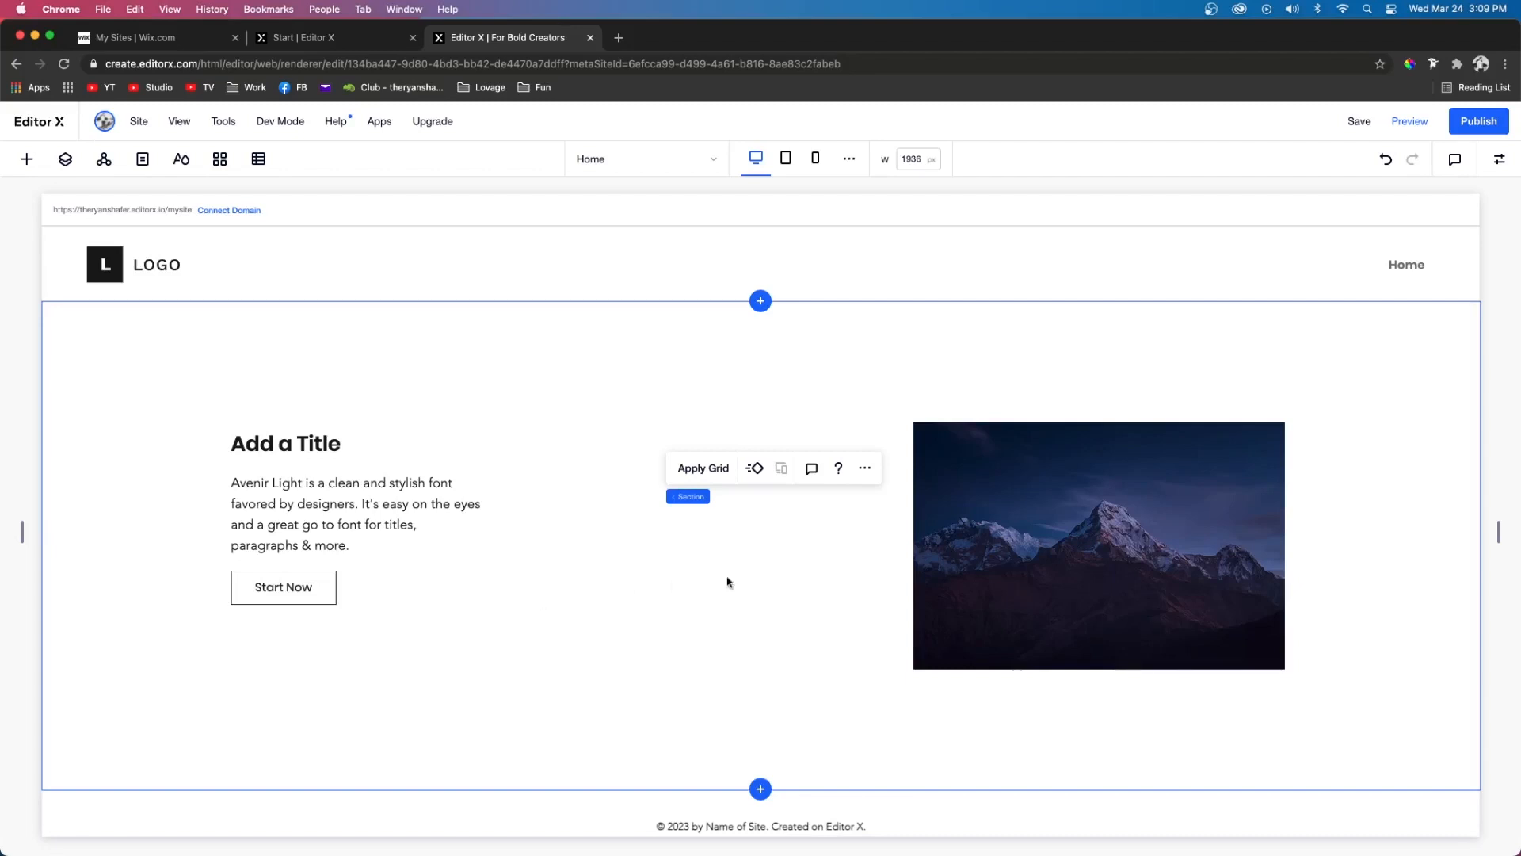
# - Add a grid section below the image section and apply the 2x1 layout
pyautogui.scroll(-1, 824, 703)
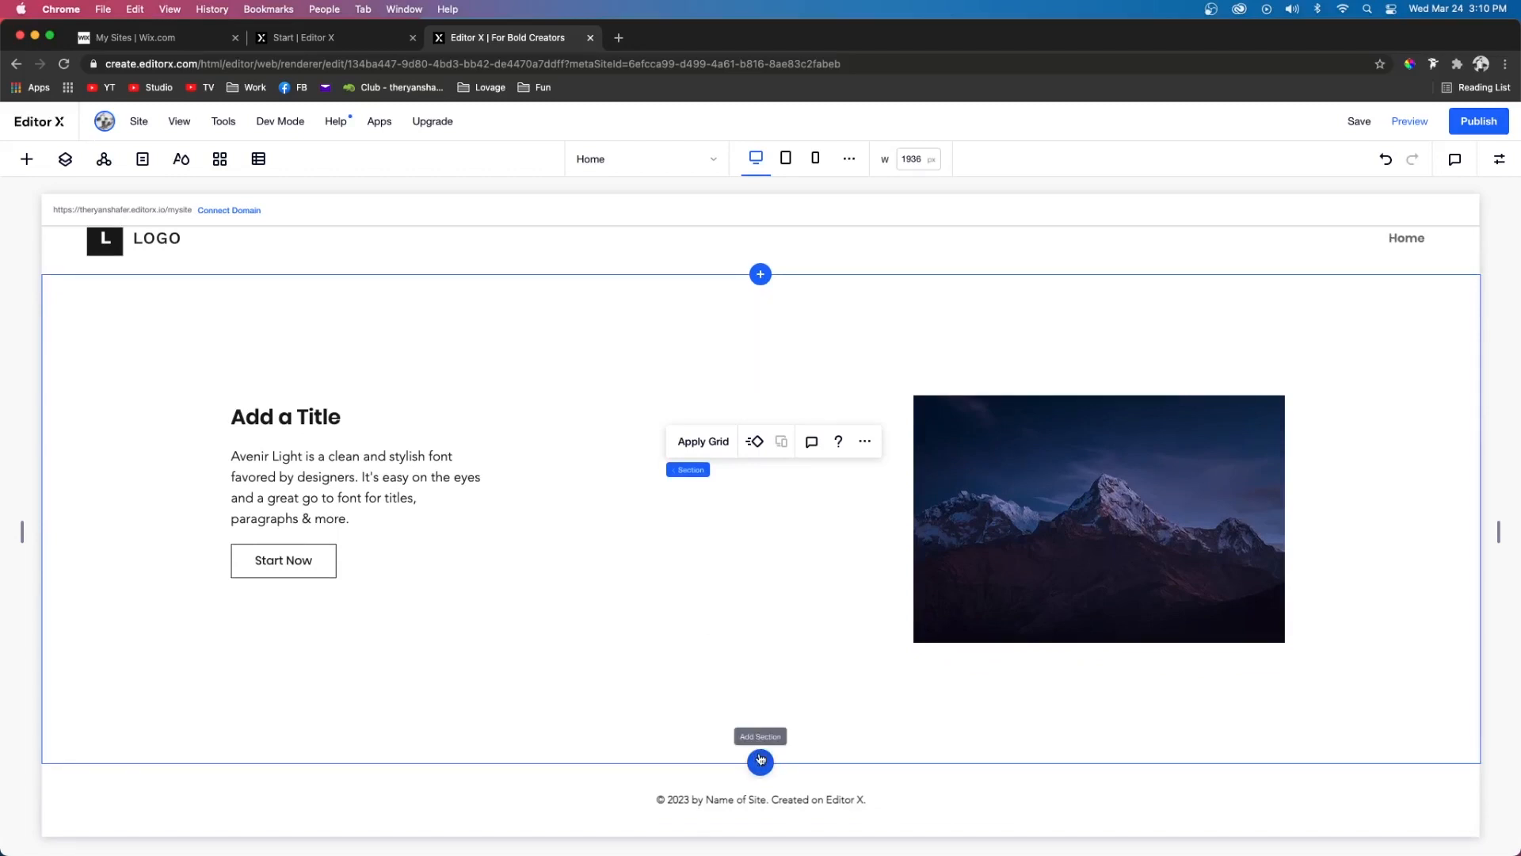
pyautogui.scroll(1, 760, 759)
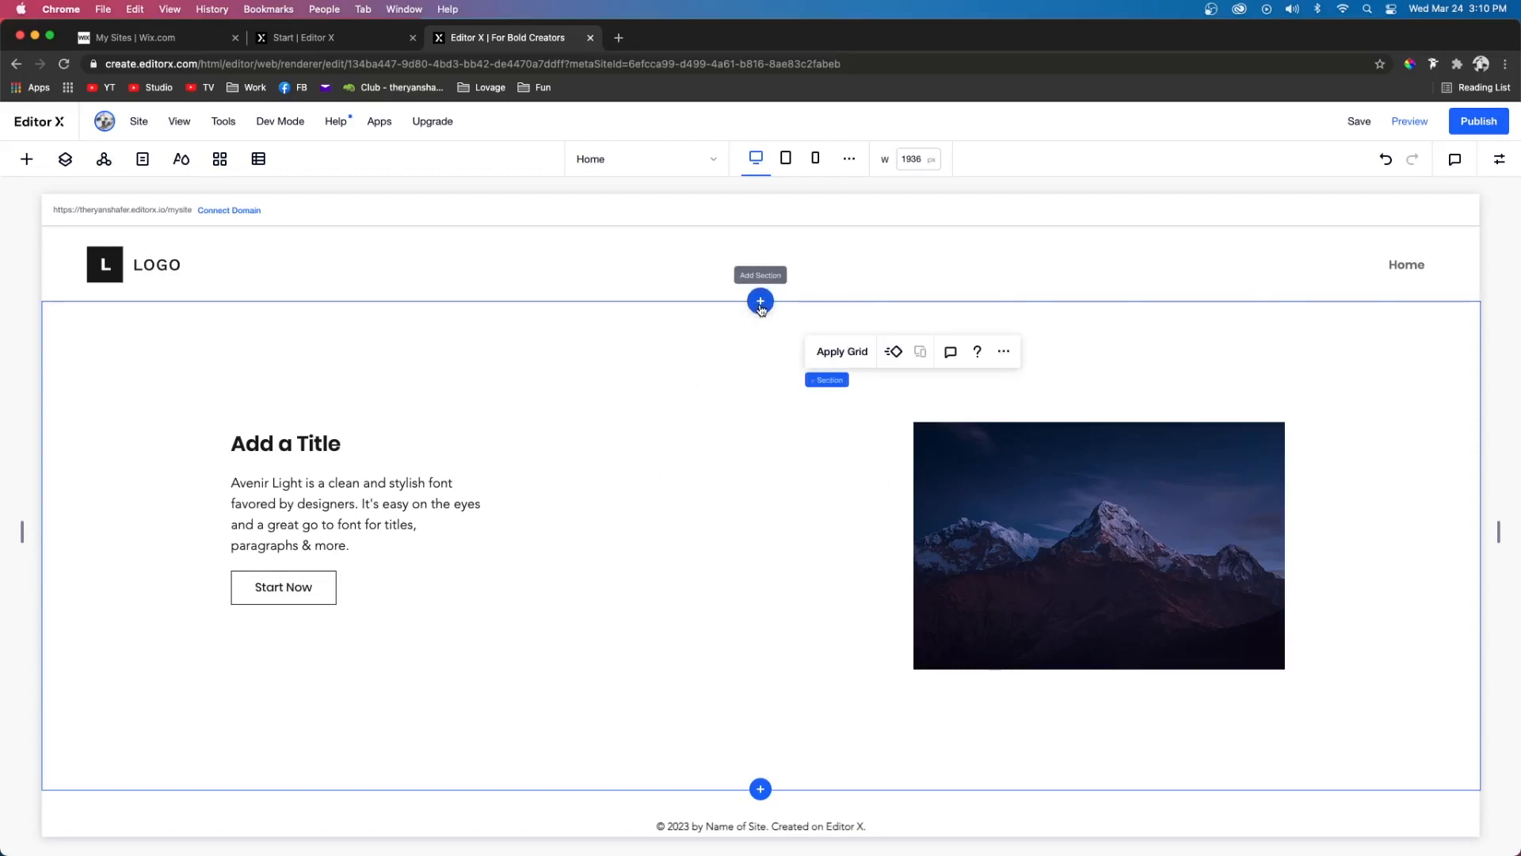
pyautogui.click(760, 789)
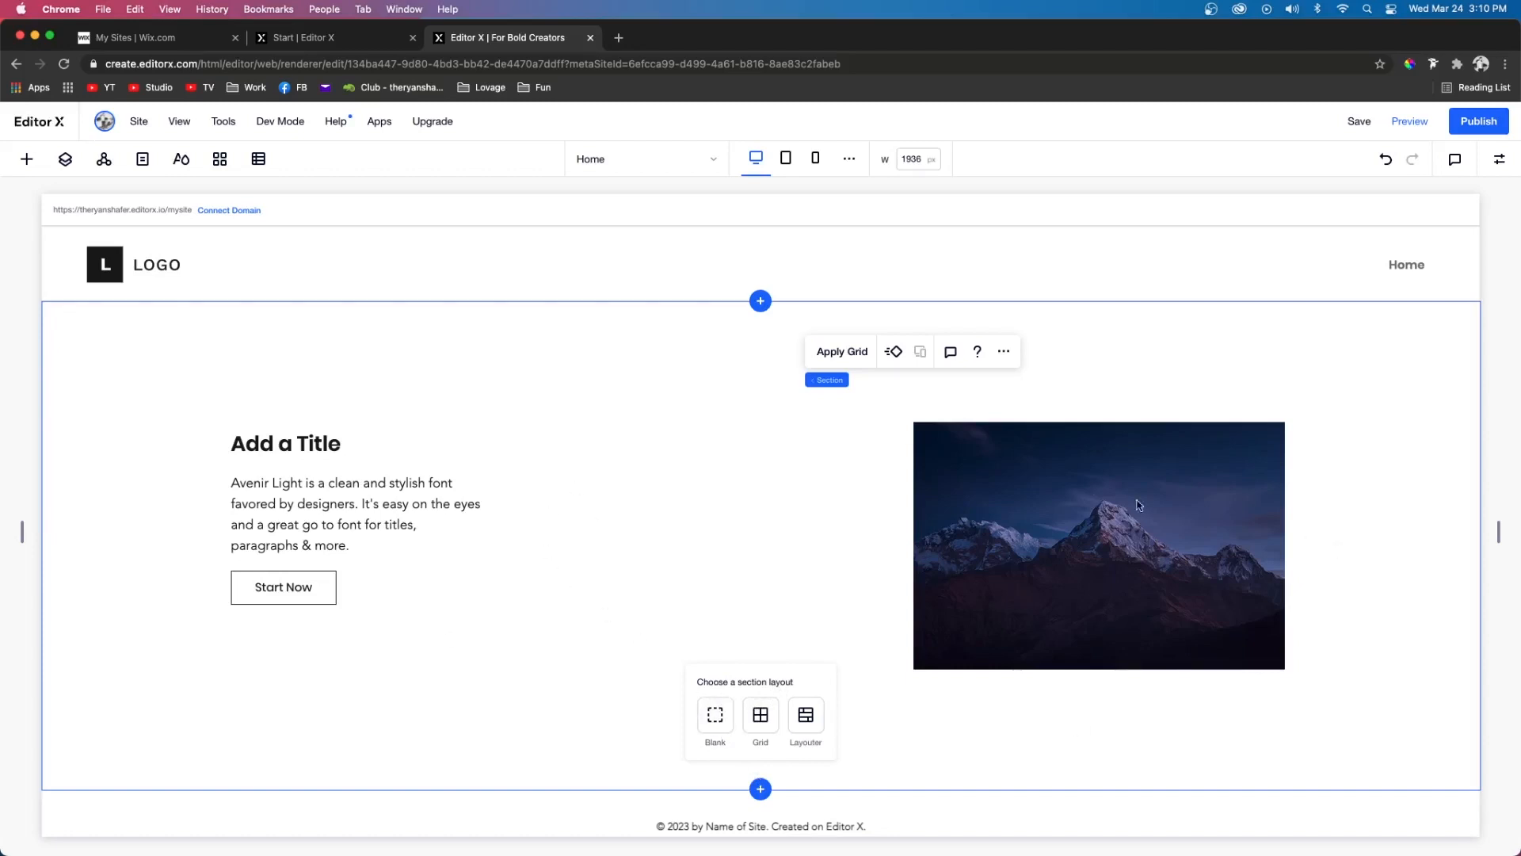
pyautogui.click(761, 717)
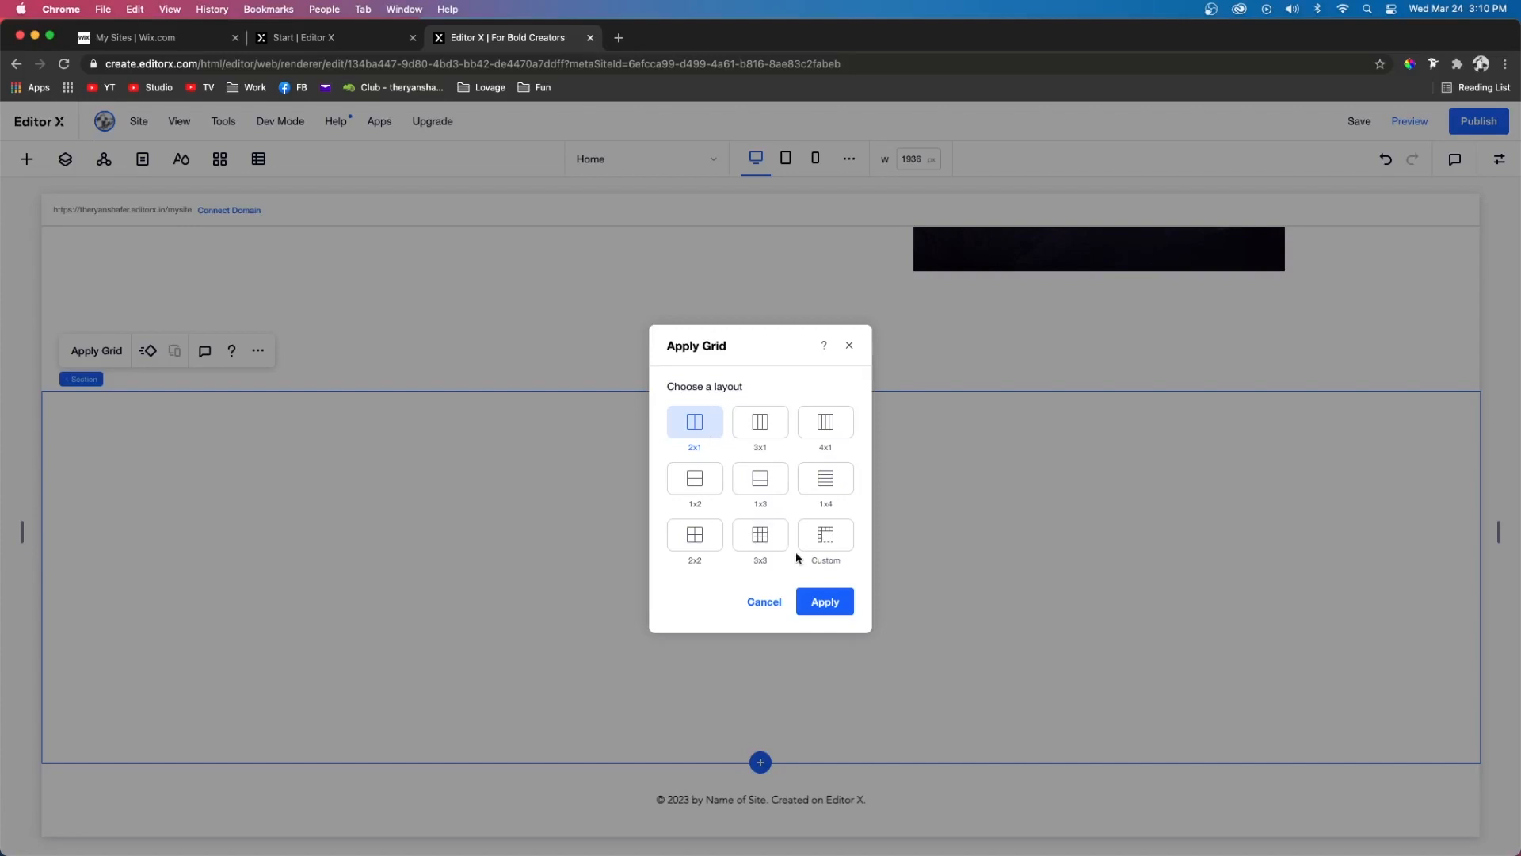
pyautogui.click(829, 601)
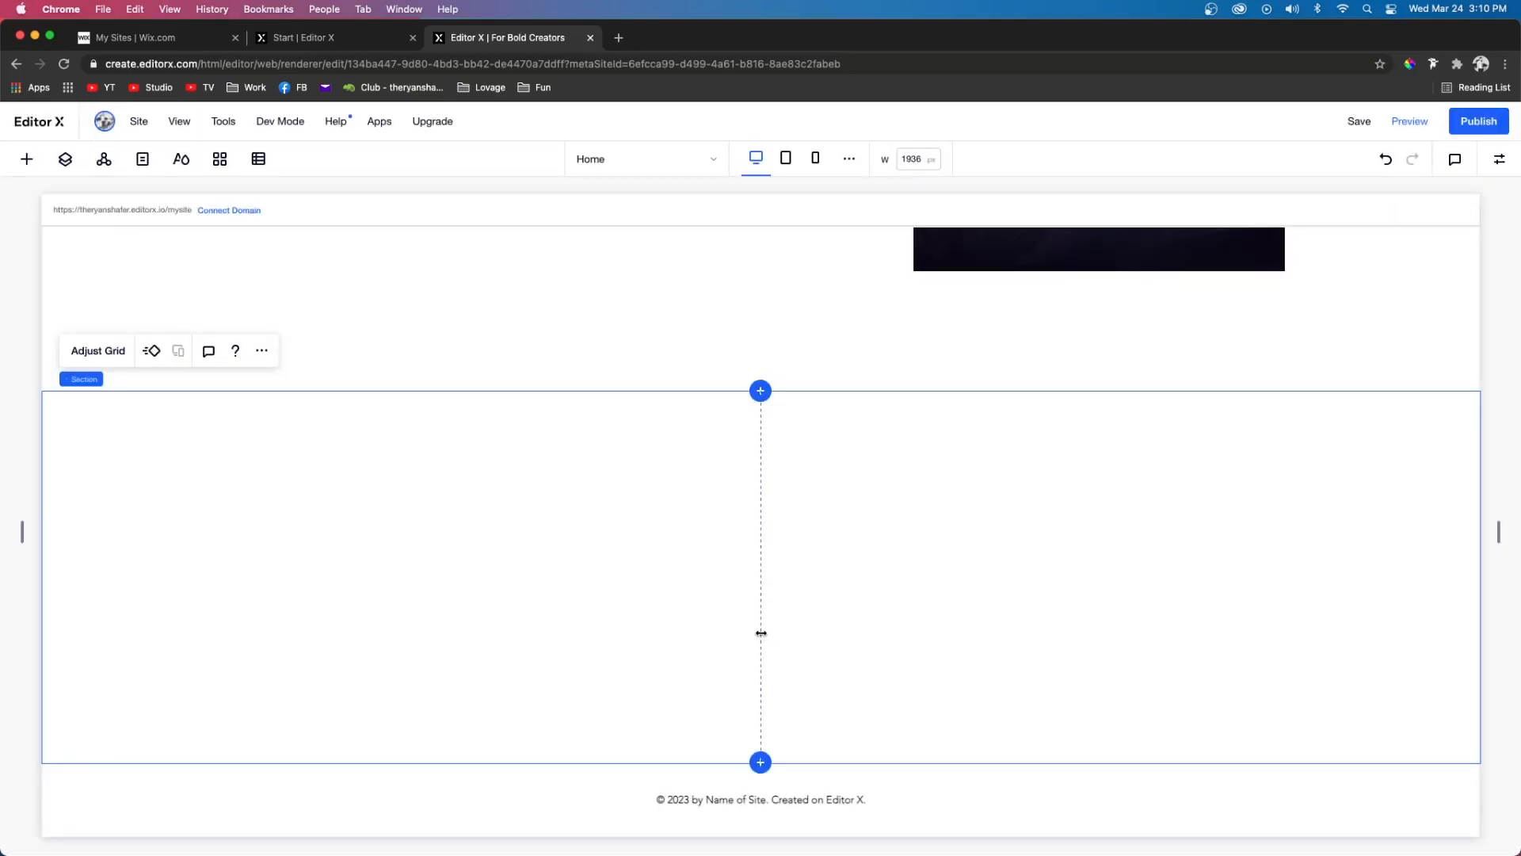
# - Try out positions for the new grid's column divider, open the grid for editing, and move the divider slightly left of center
pyautogui.moveTo(760, 632); pyautogui.dragTo(930, 627)
pyautogui.moveTo(795, 628); pyautogui.dragTo(757, 626)
pyautogui.click(93, 350)
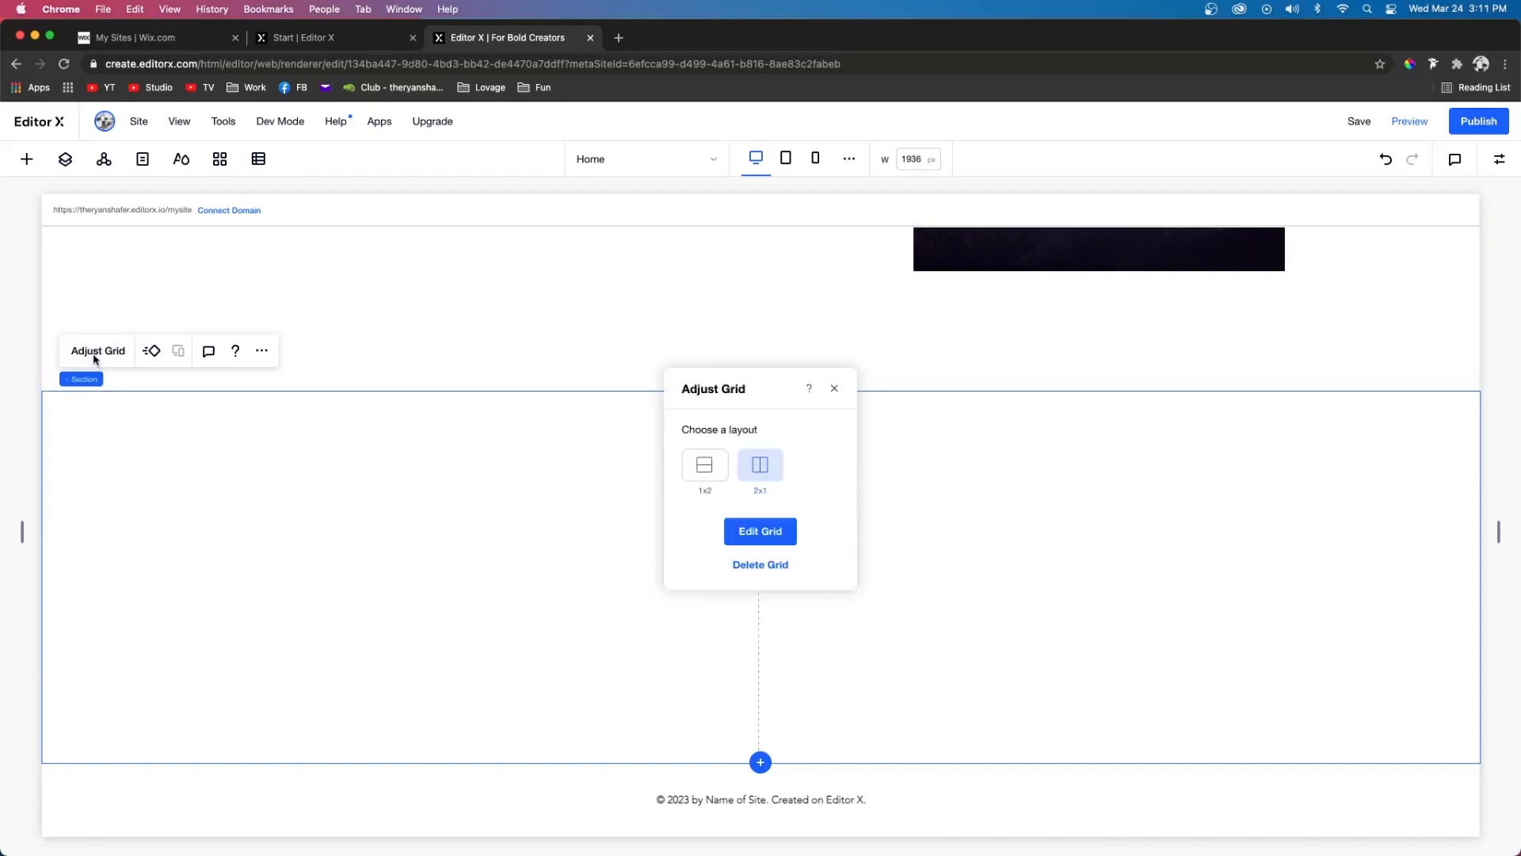
pyautogui.click(764, 532)
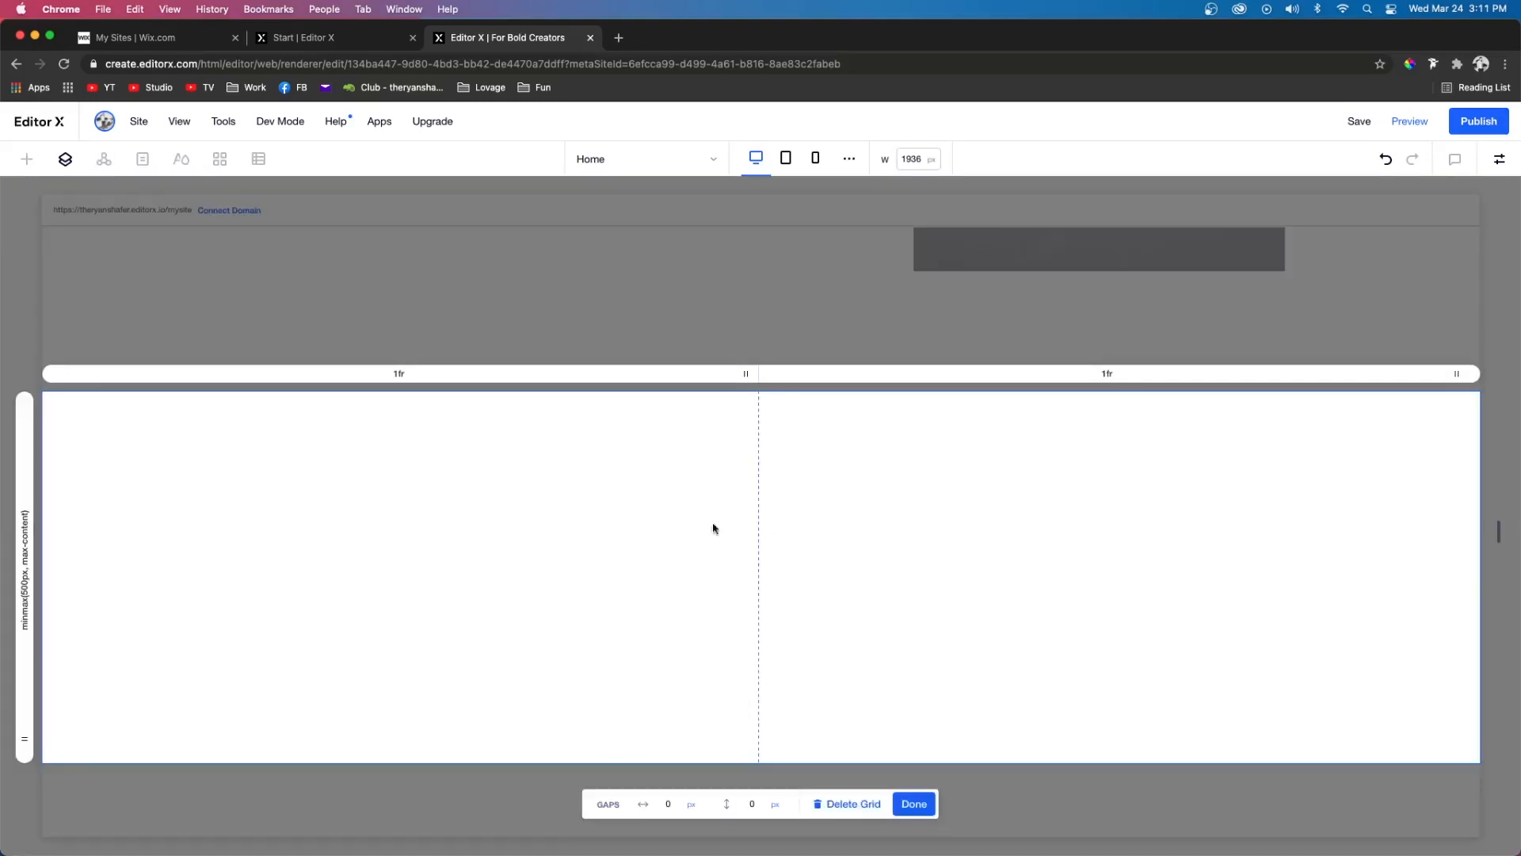
pyautogui.moveTo(746, 374)
pyautogui.mouseDown()
pyautogui.moveTo(546, 369)
pyautogui.moveTo(731, 372)
pyautogui.mouseUp()
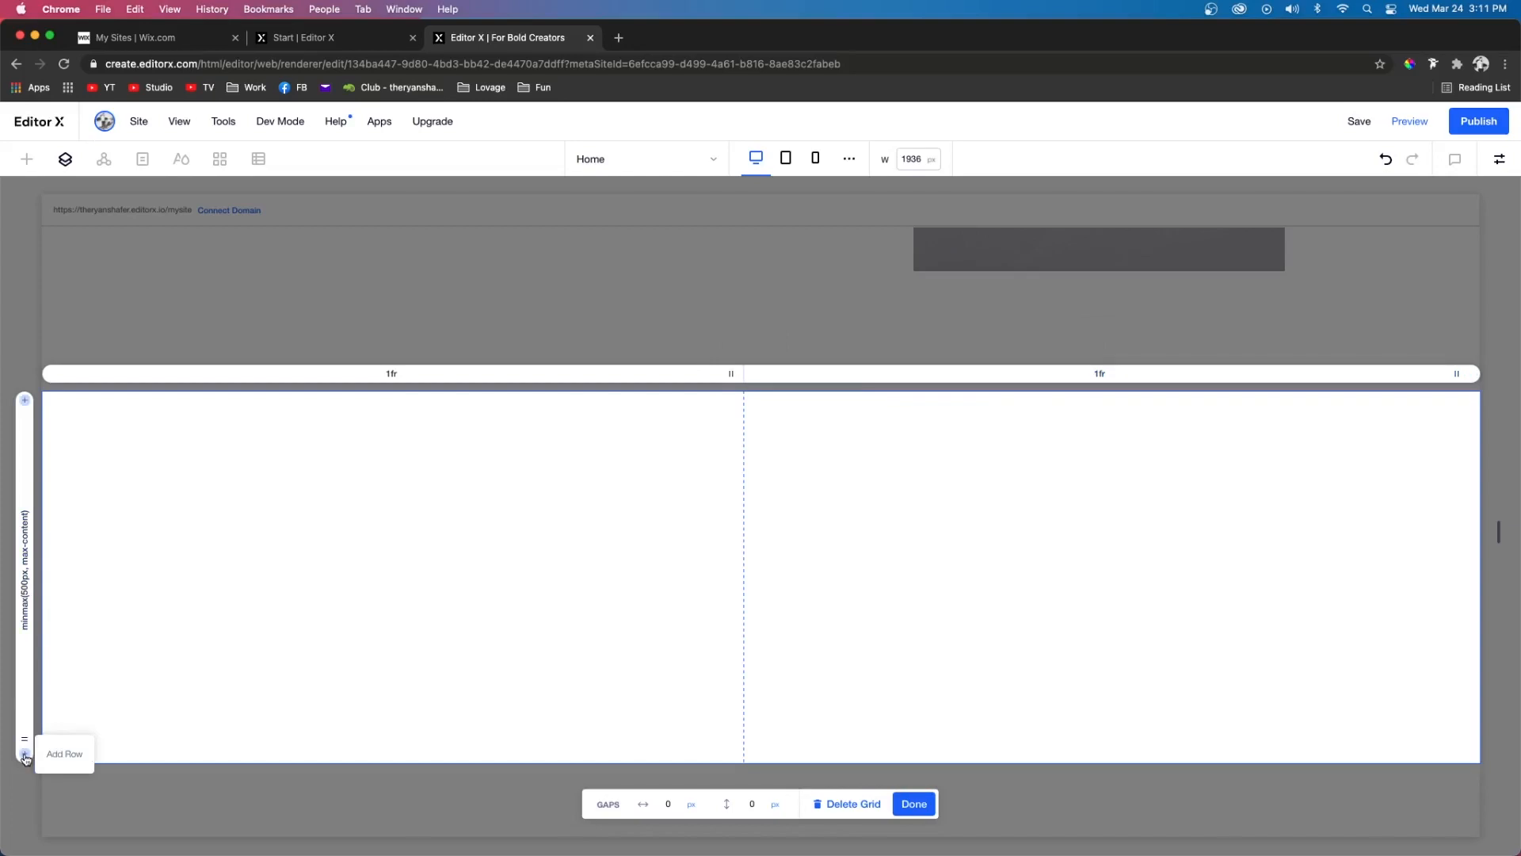
# - Add two rows at the bottom of the two-column grid
pyautogui.click(25, 754)
pyautogui.click(25, 828)
pyautogui.scroll(-2, 301, 626)
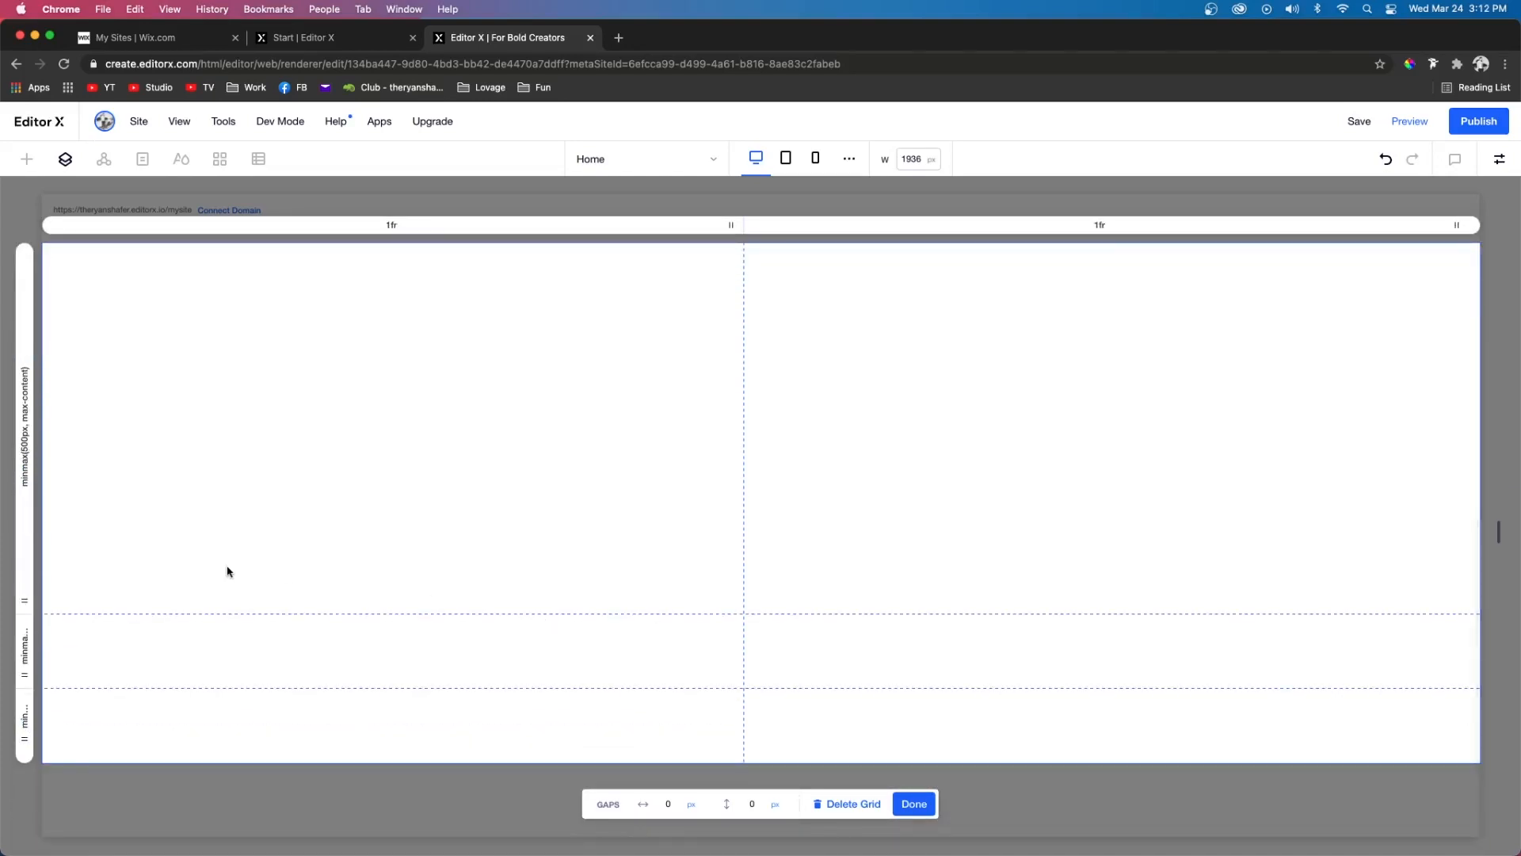
# - Set the minimum height of all three grid rows to 250 px
pyautogui.click(25, 648)
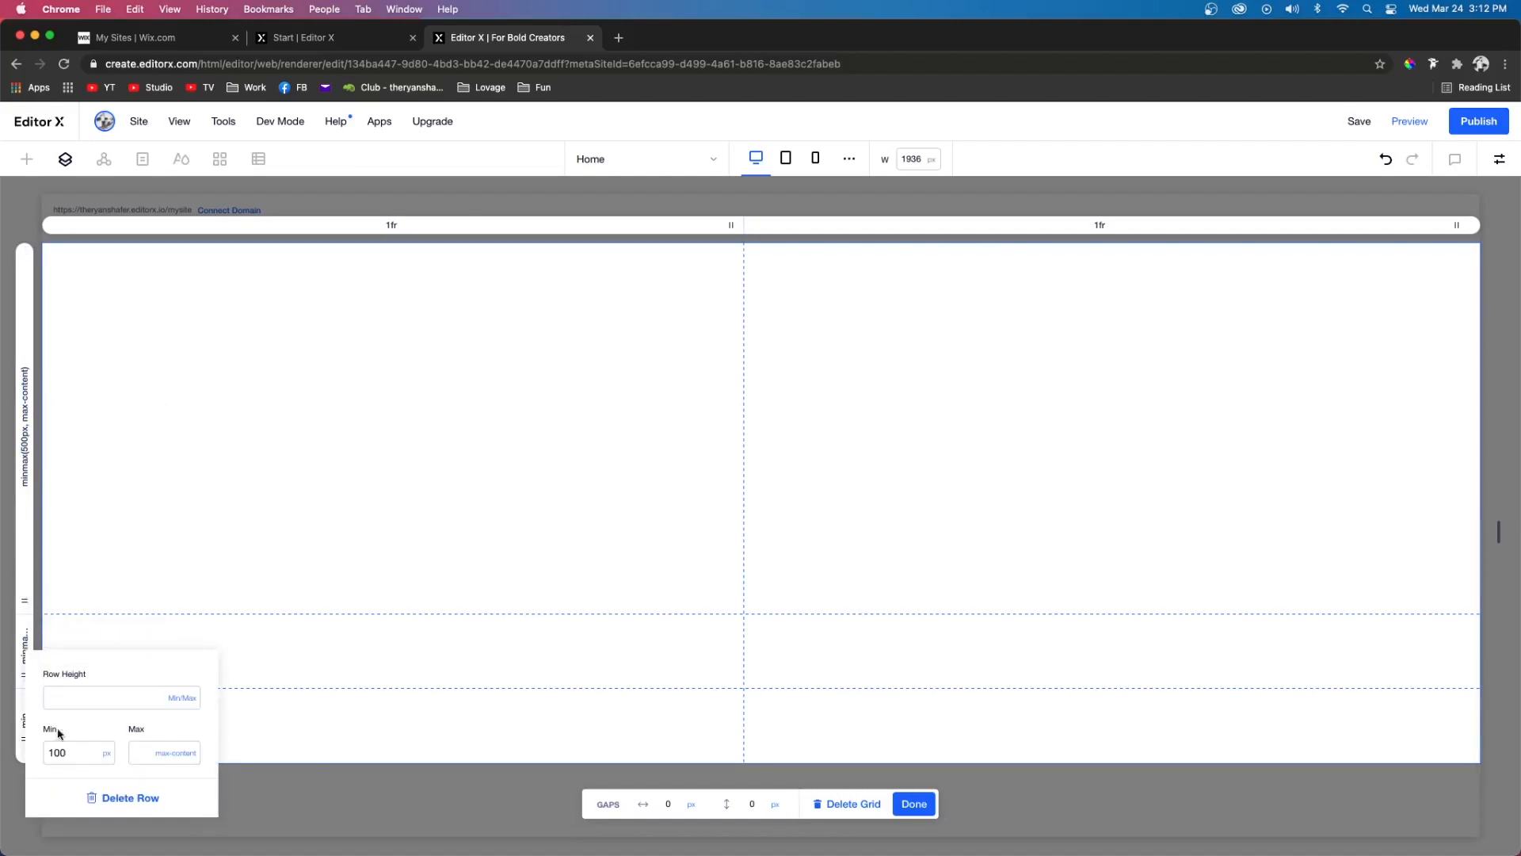
pyautogui.doubleClick(72, 761)
pyautogui.write('250')
pyautogui.press('Return')
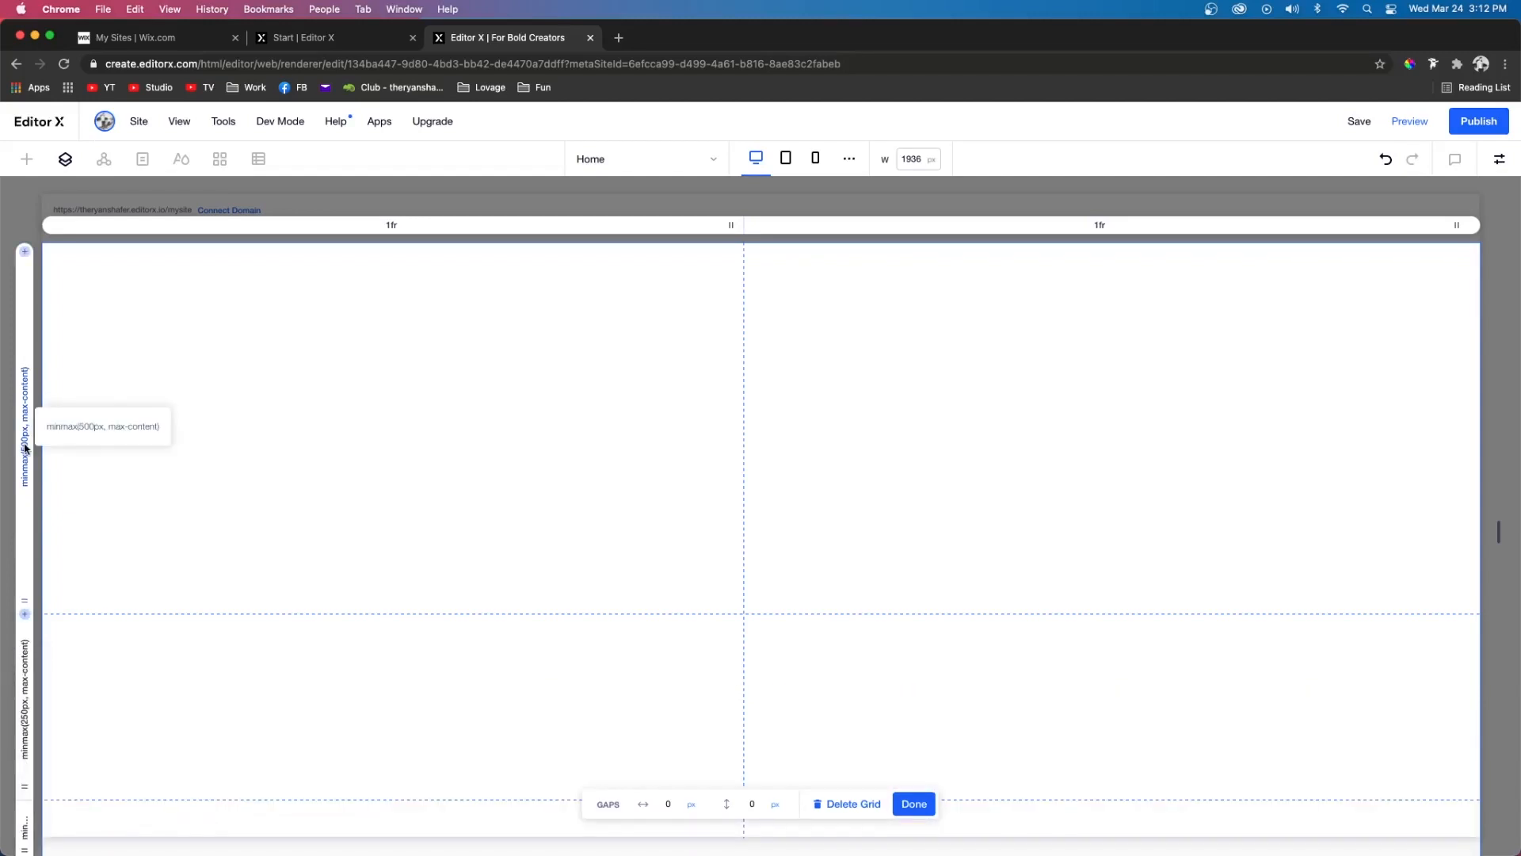
pyautogui.click(24, 448)
pyautogui.doubleClick(79, 548)
pyautogui.write('250')
pyautogui.press('Return')
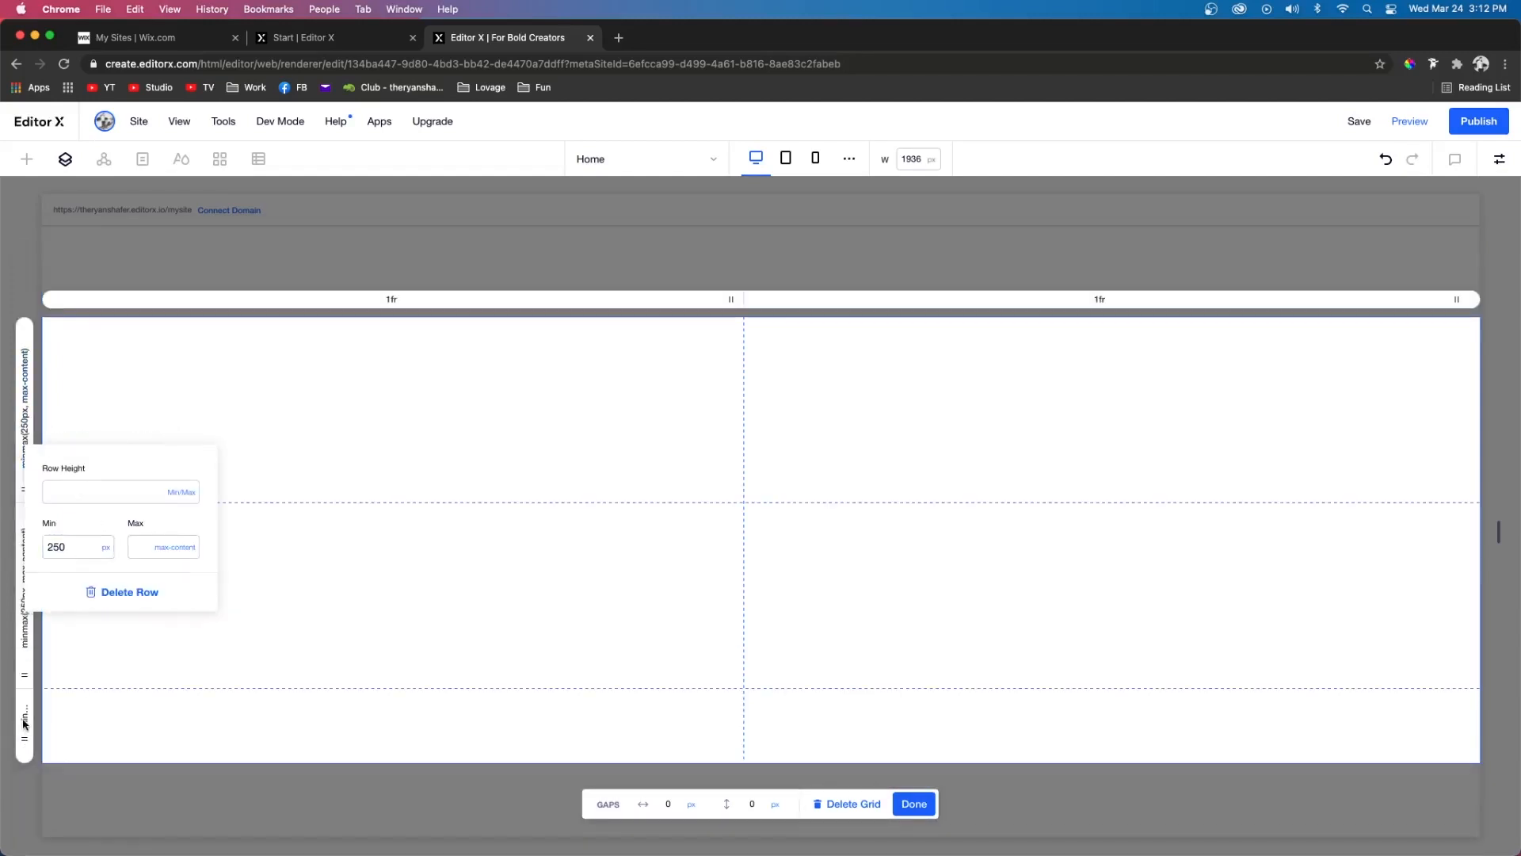
pyautogui.click(25, 723)
pyautogui.doubleClick(72, 783)
pyautogui.write('250')
pyautogui.press('Return')
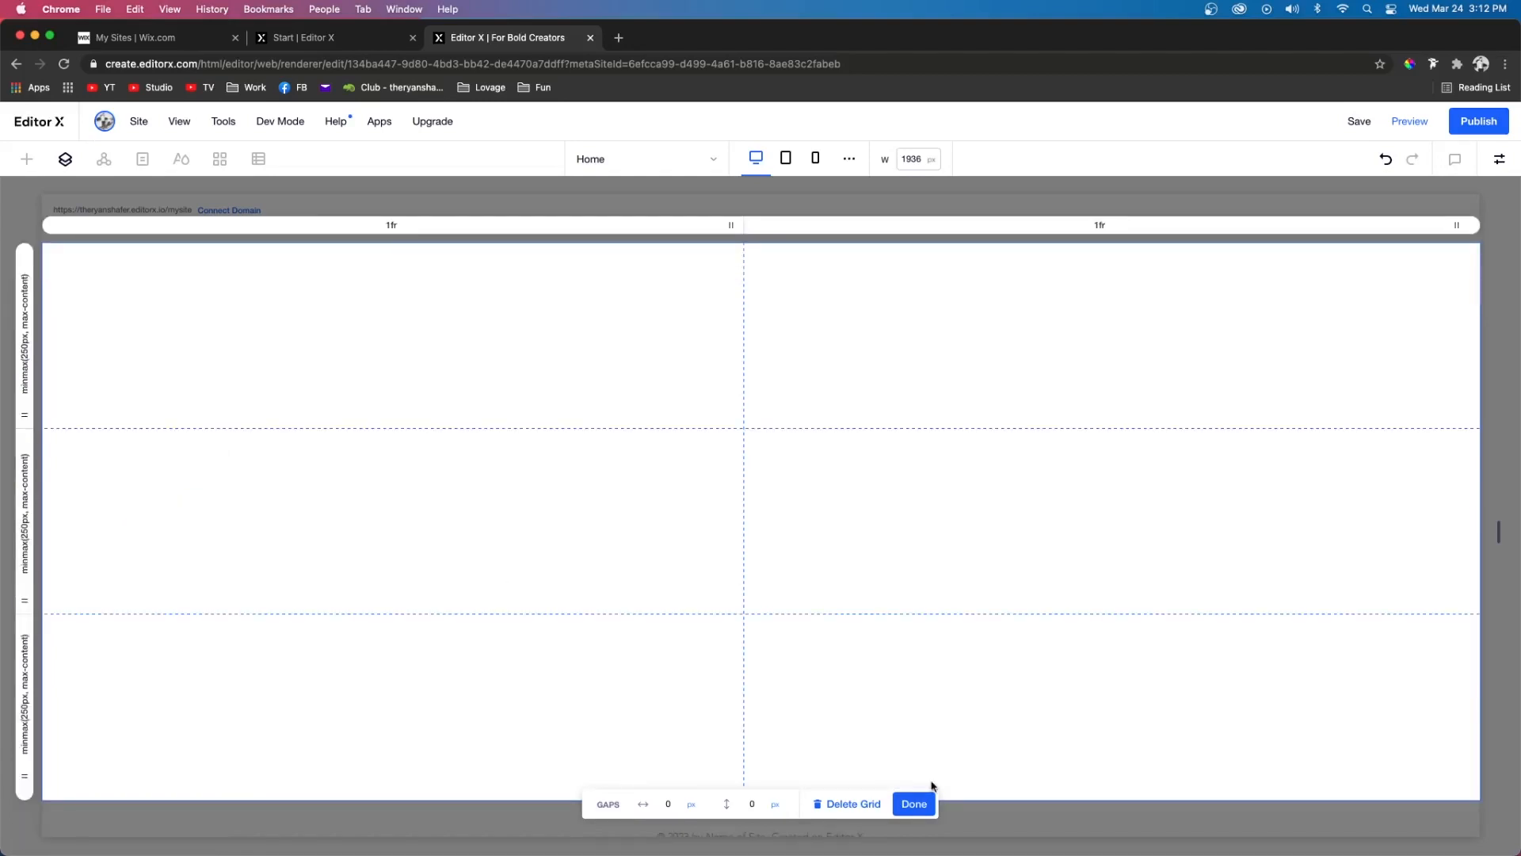
# - Finish editing the grid, add an image to the section, and stretch it across both columns of the two lower rows
pyautogui.click(915, 805)
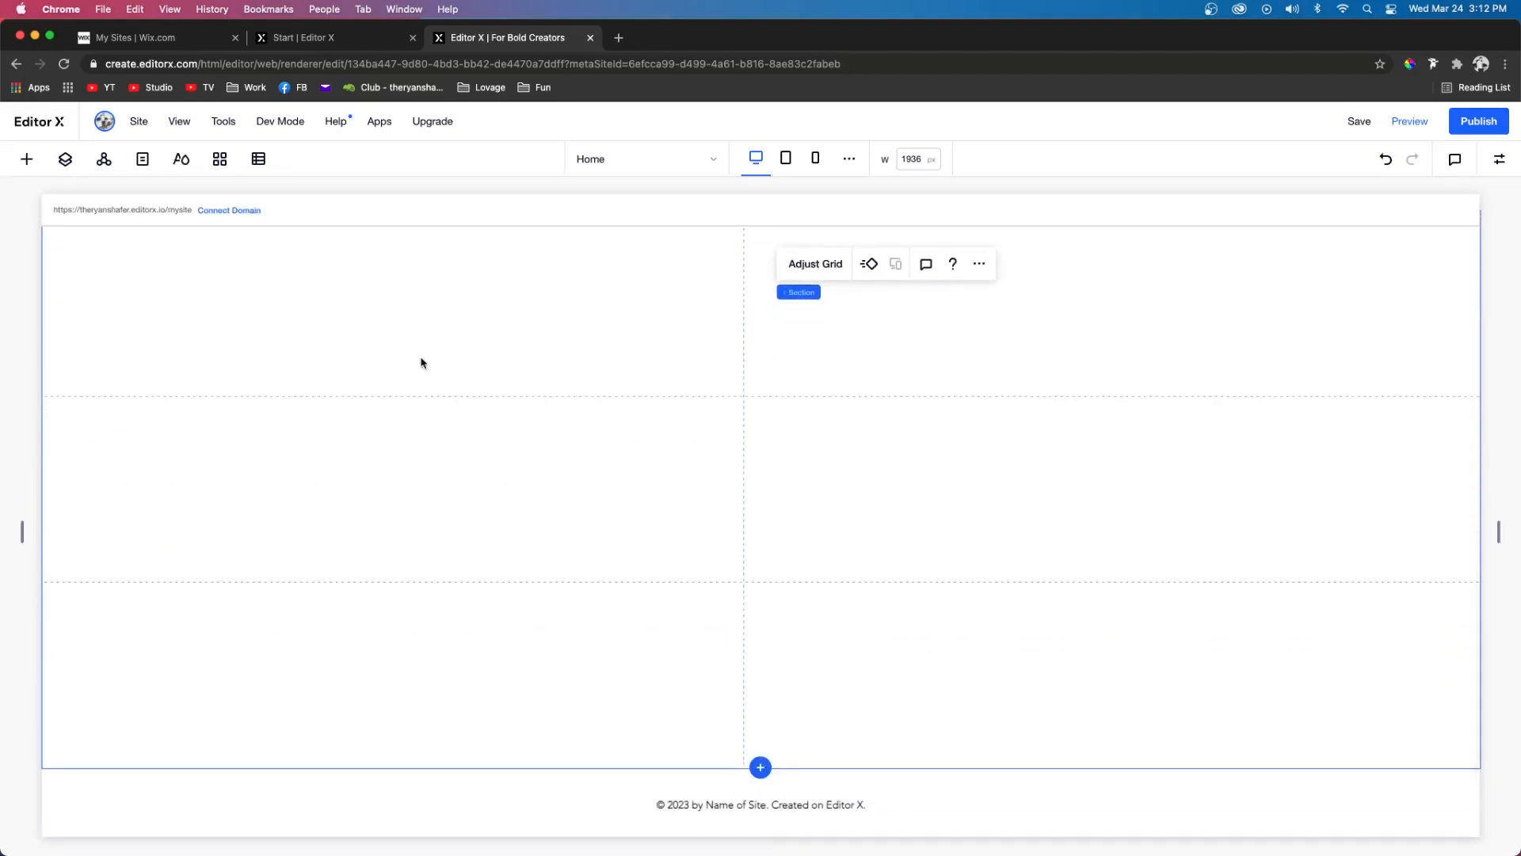
pyautogui.rightClick(563, 489)
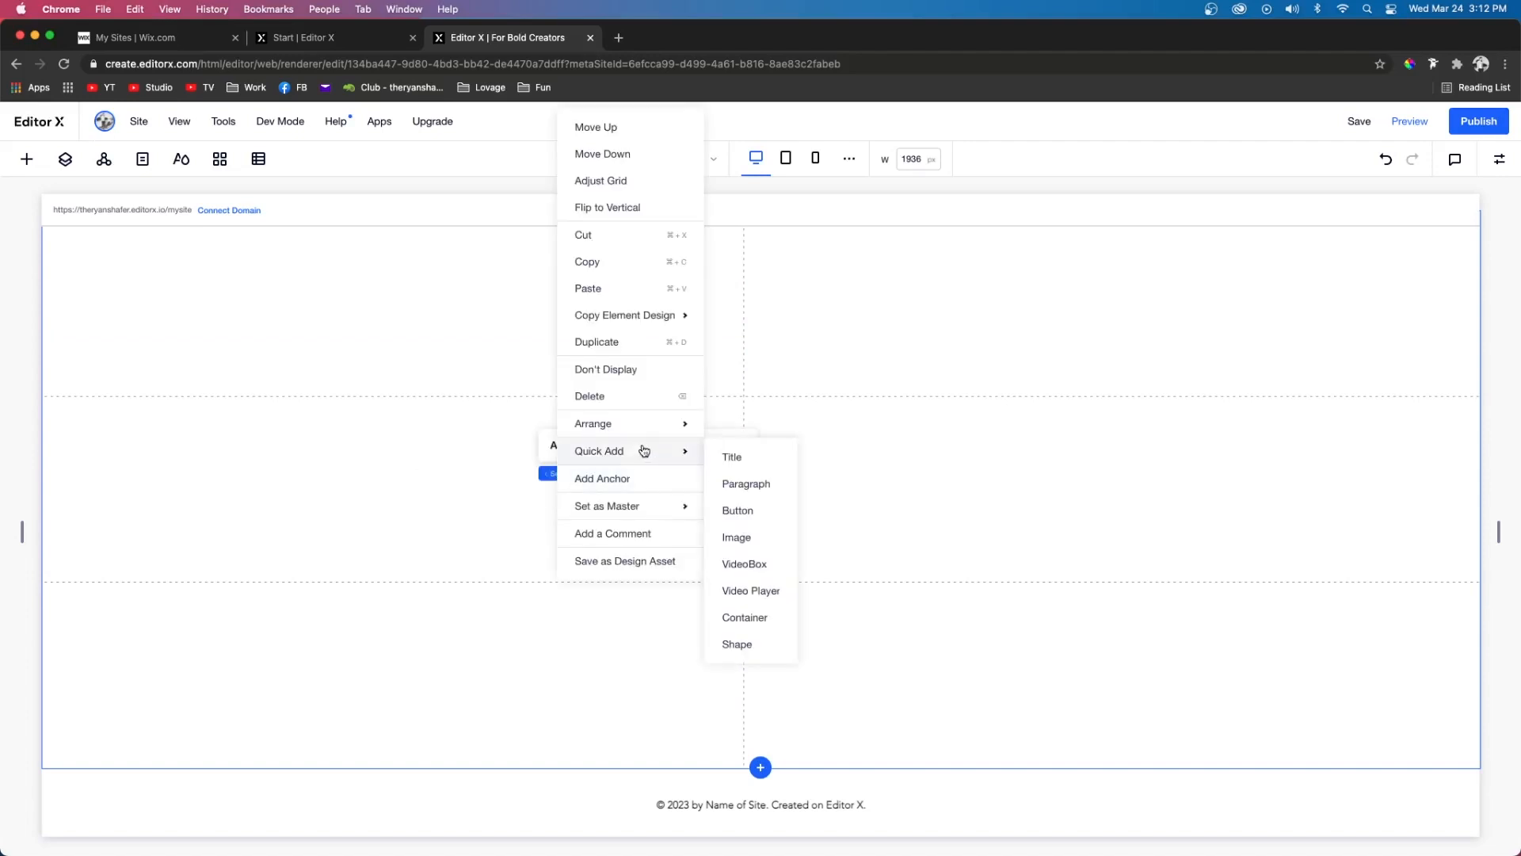
pyautogui.moveTo(770, 515); pyautogui.dragTo(824, 515)
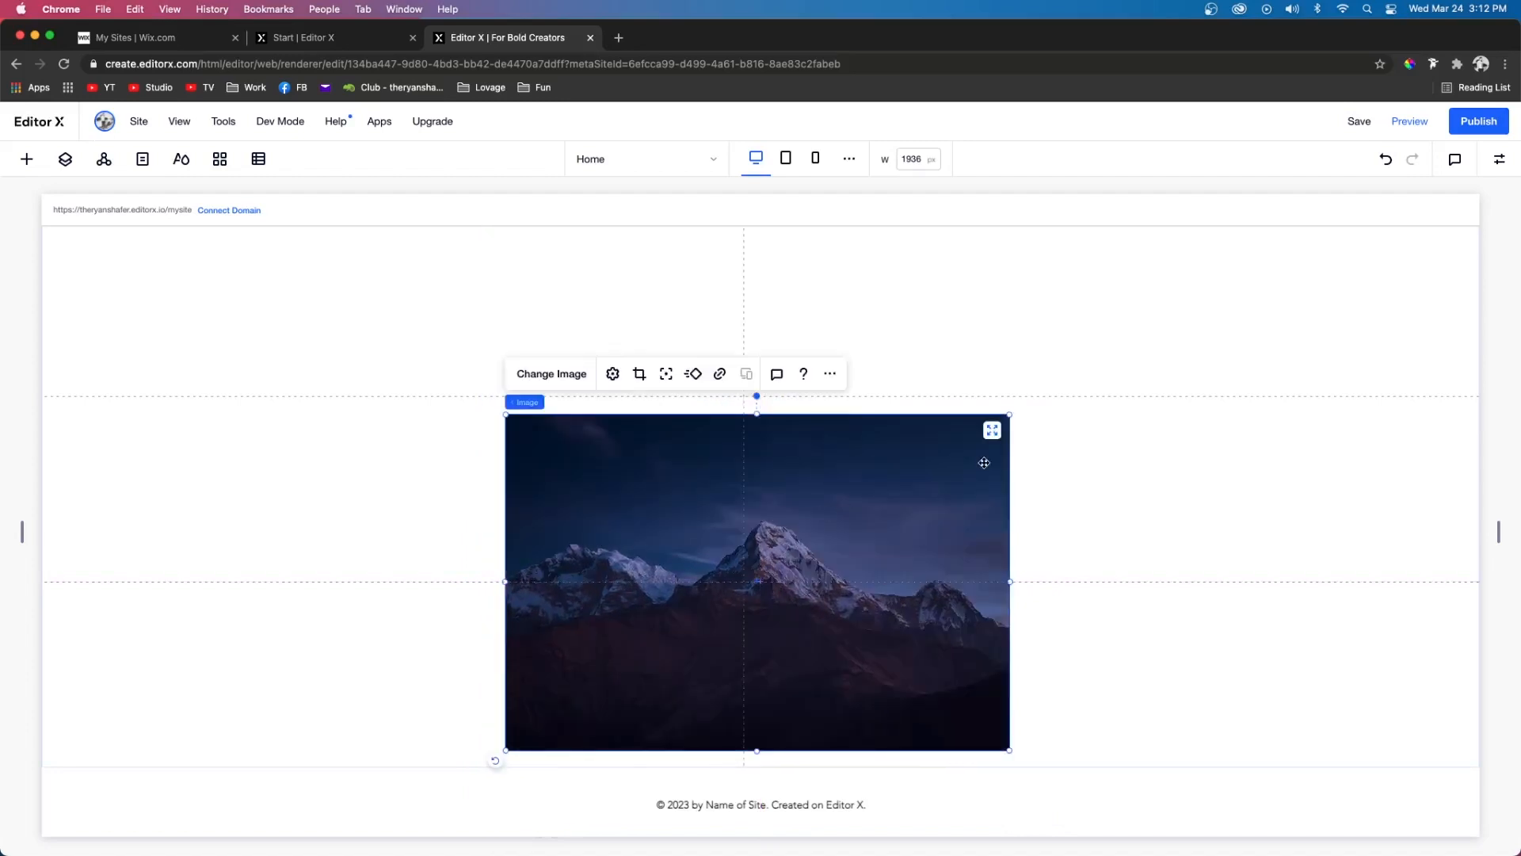
pyautogui.click(993, 431)
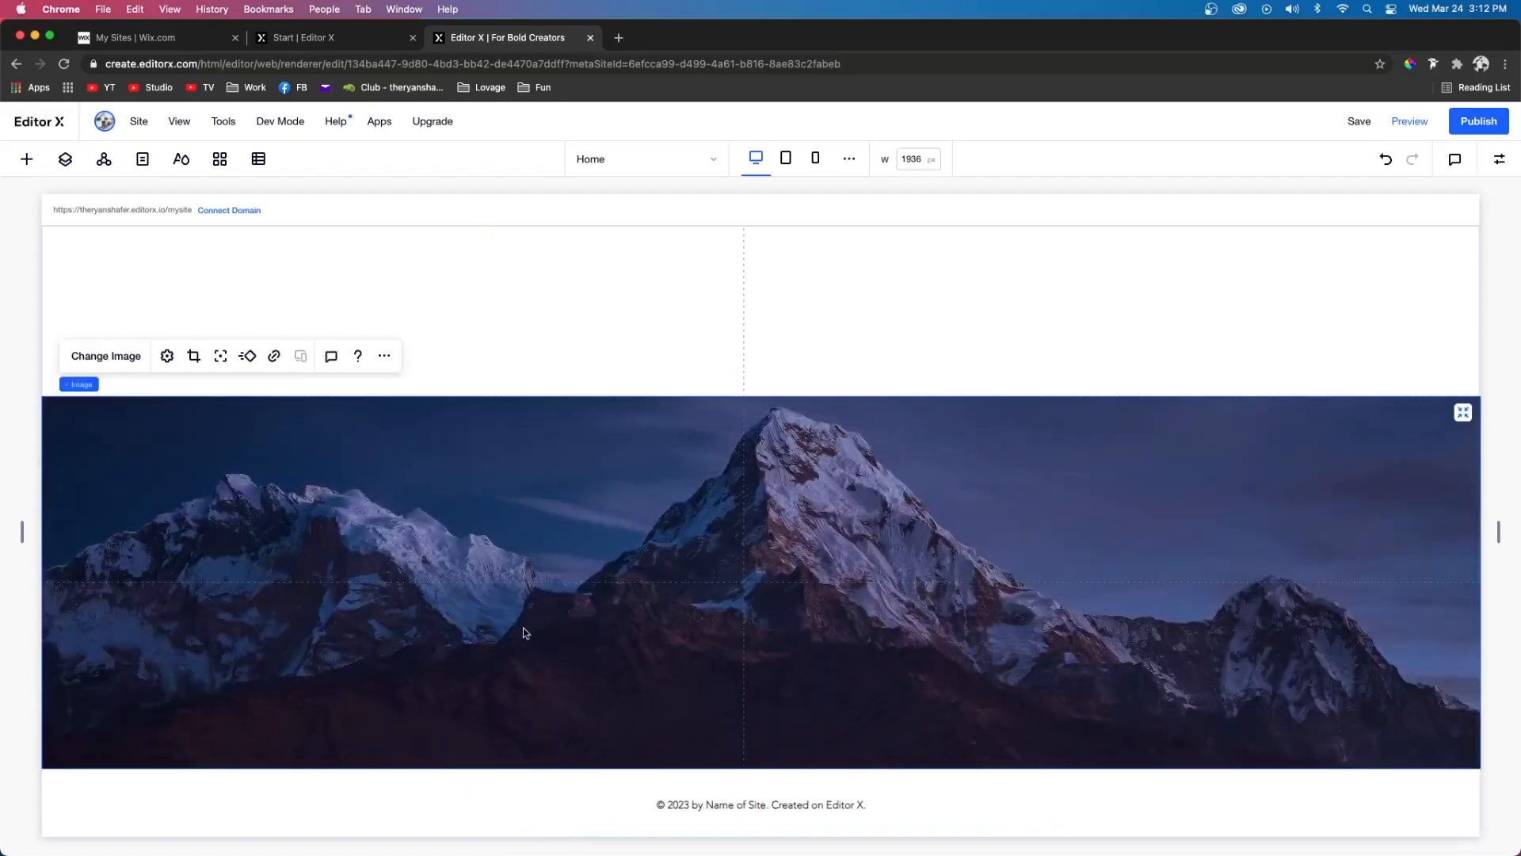
# - Unstretch the mountain image, move it into the first column, and stretch it over that column's two lower cells
pyautogui.click(1464, 414)
pyautogui.moveTo(882, 539); pyautogui.dragTo(580, 539)
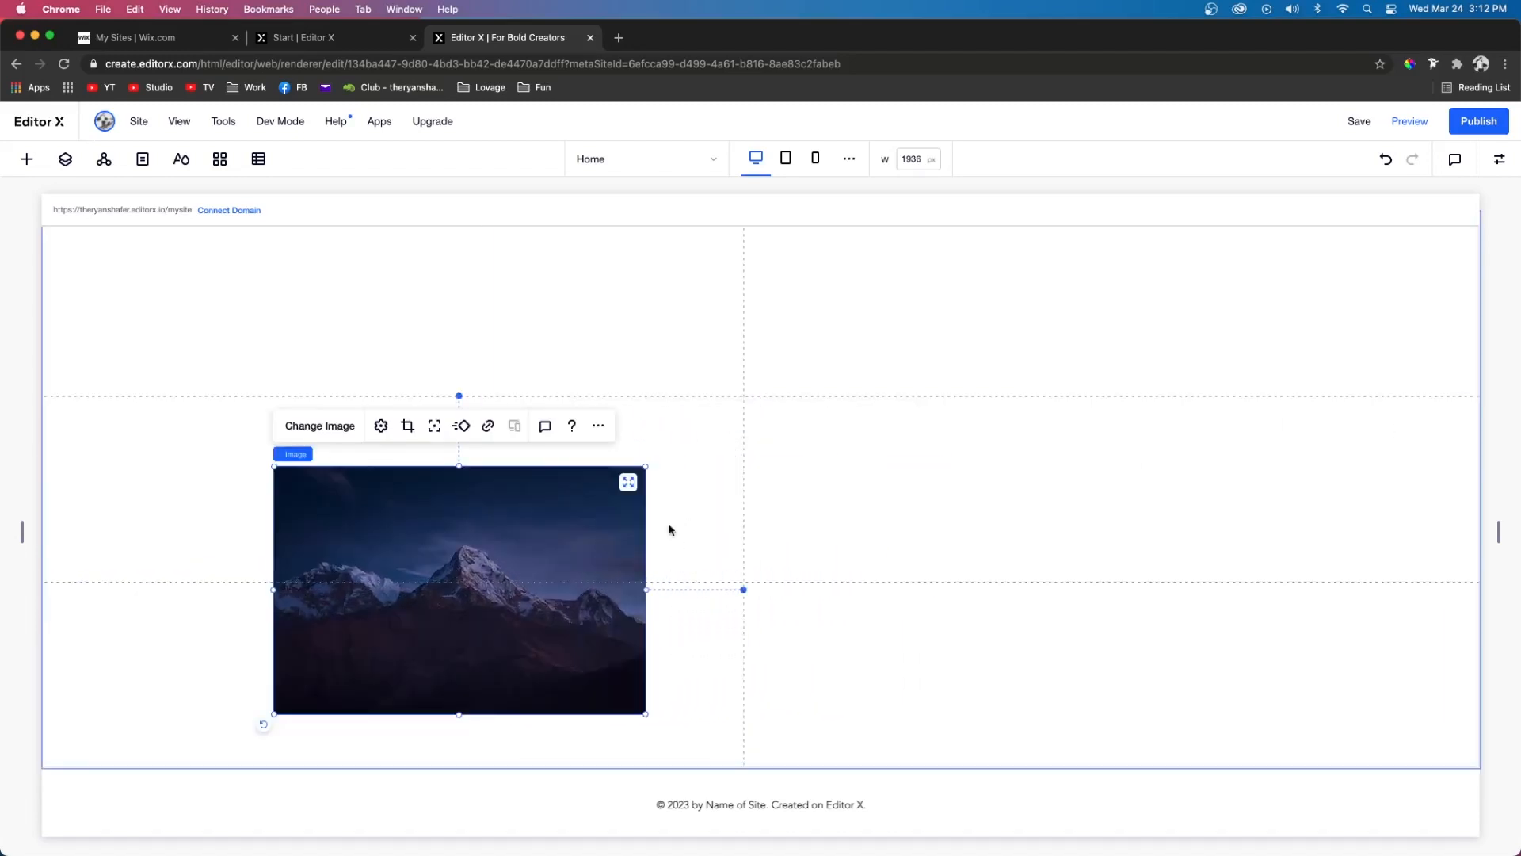
pyautogui.click(628, 484)
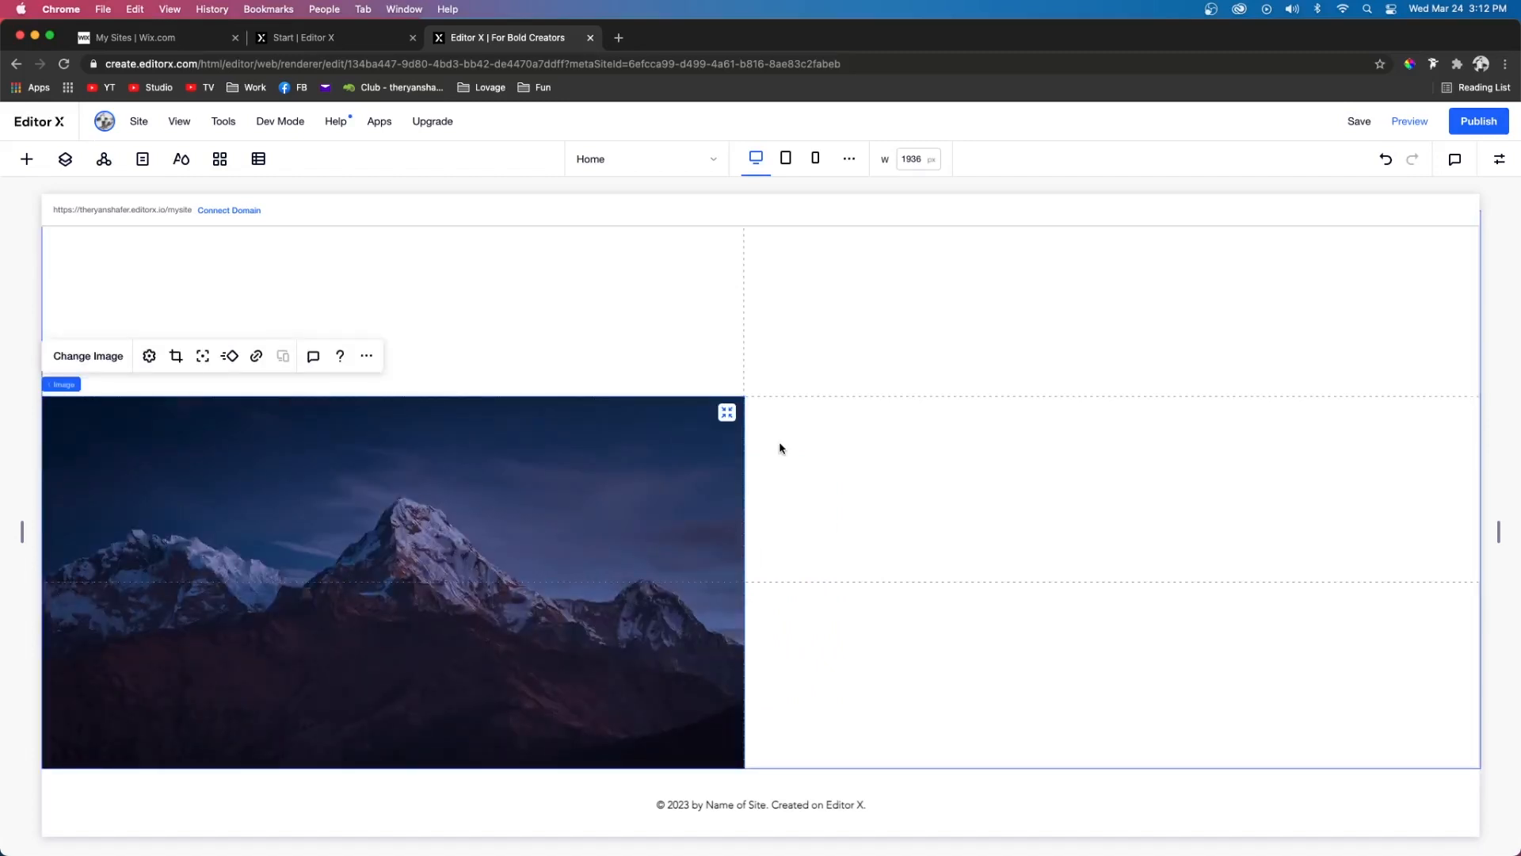
# - Unstretch the mountain image, move it up, and stretch it over the two upper cells of the first column
pyautogui.click(727, 412)
pyautogui.moveTo(505, 435); pyautogui.dragTo(493, 413)
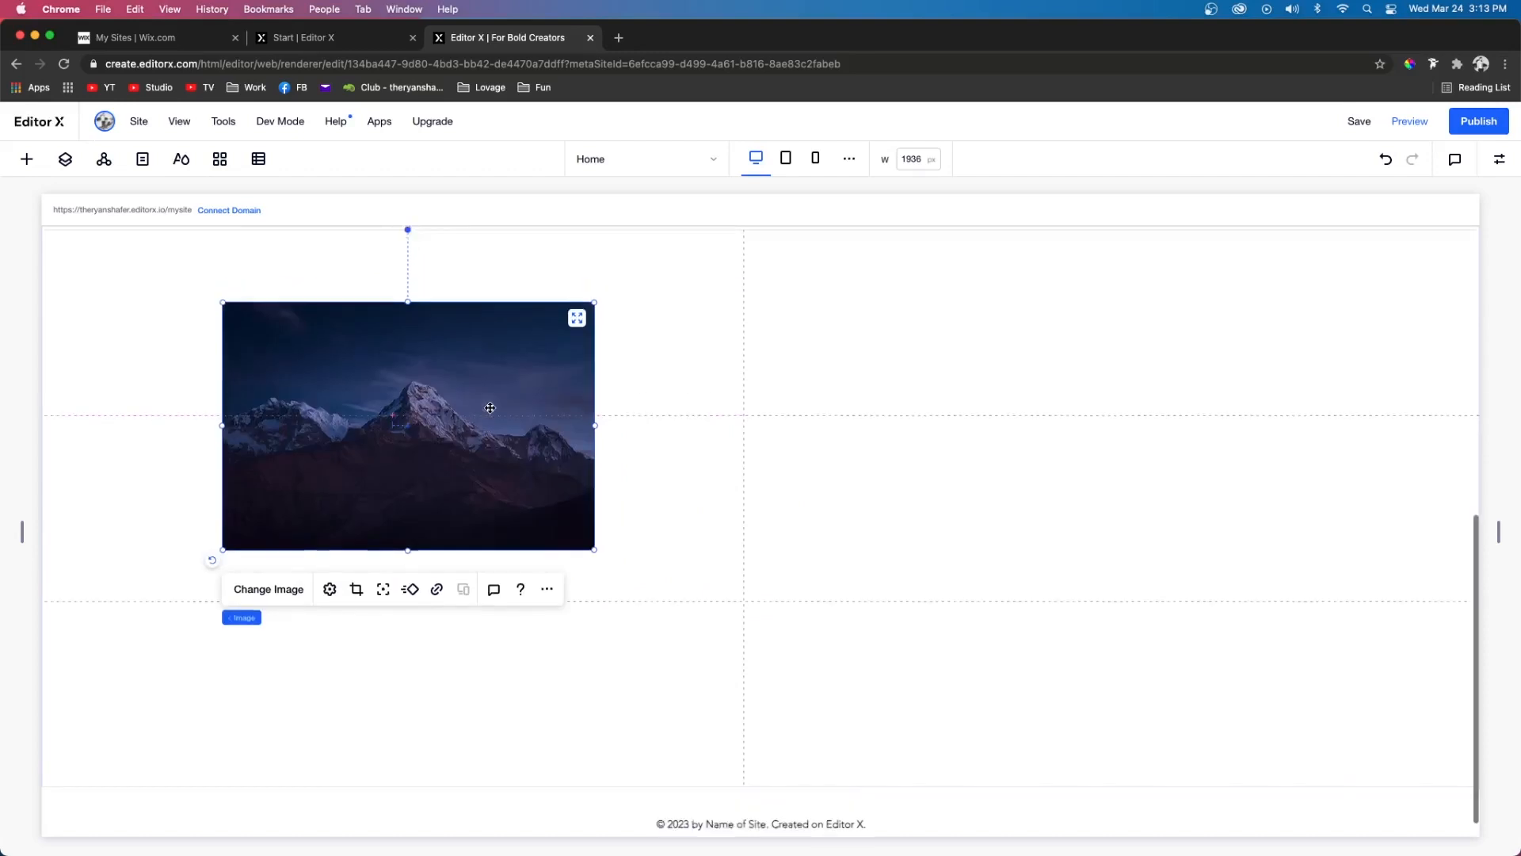
pyautogui.click(574, 382)
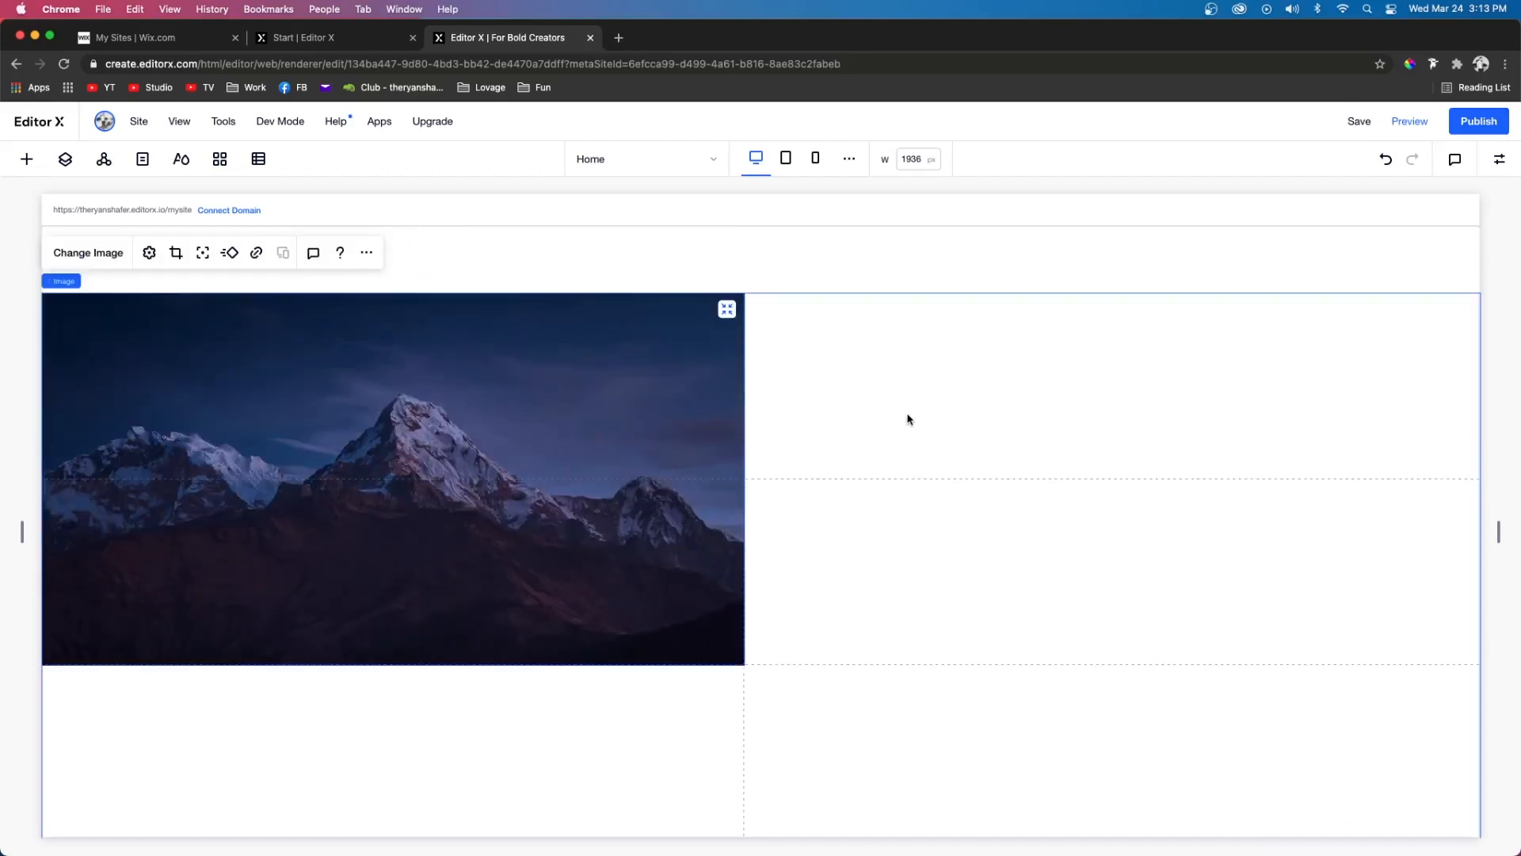
# - Add a four-item mosaic layouter beside the mountain image and stretch it over the second column's two upper cells
pyautogui.click(26, 159)
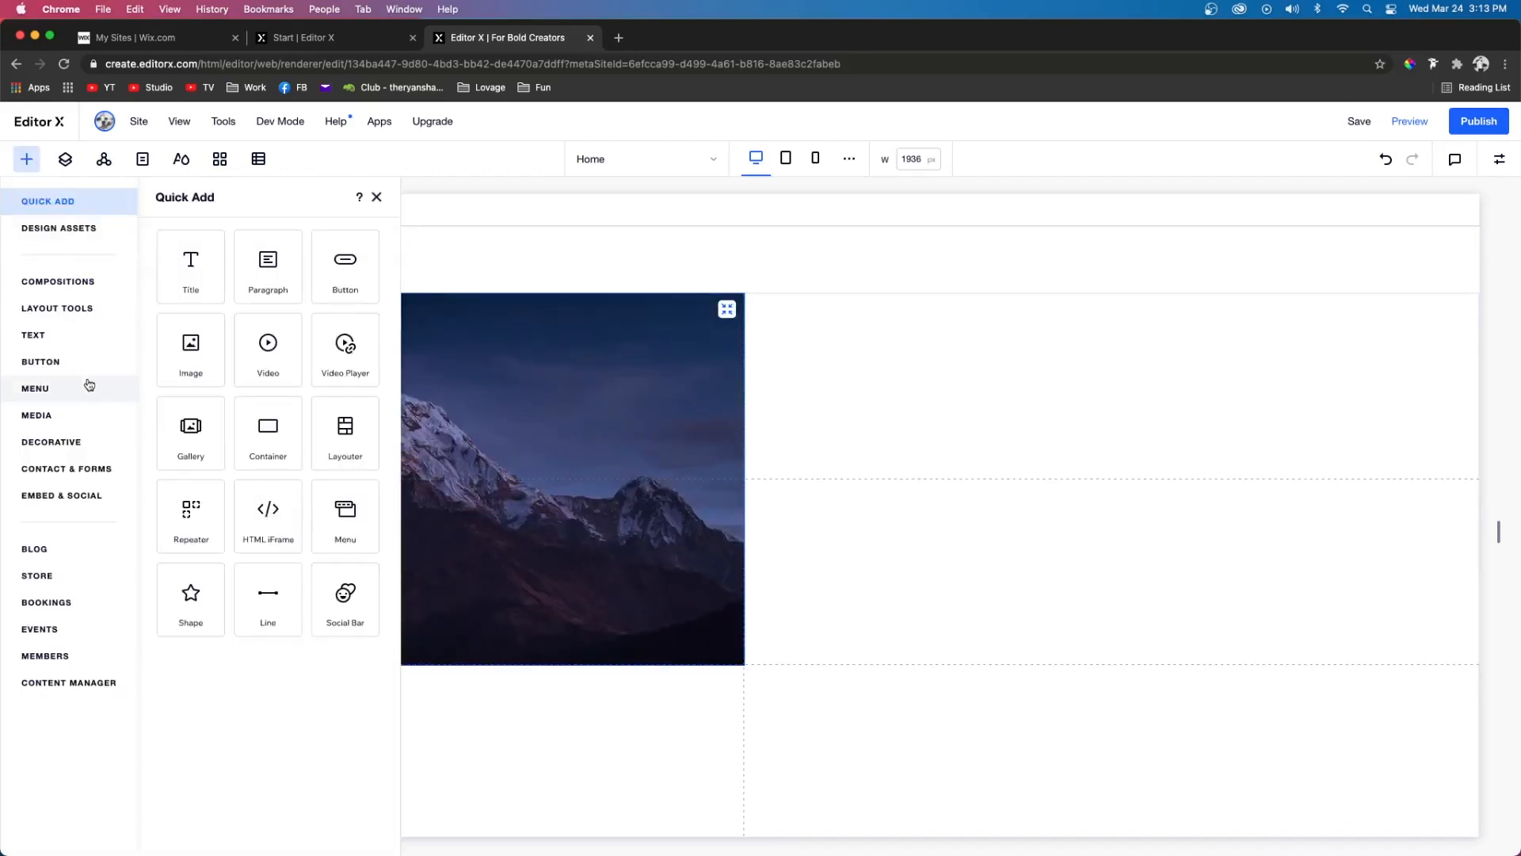
pyautogui.click(67, 310)
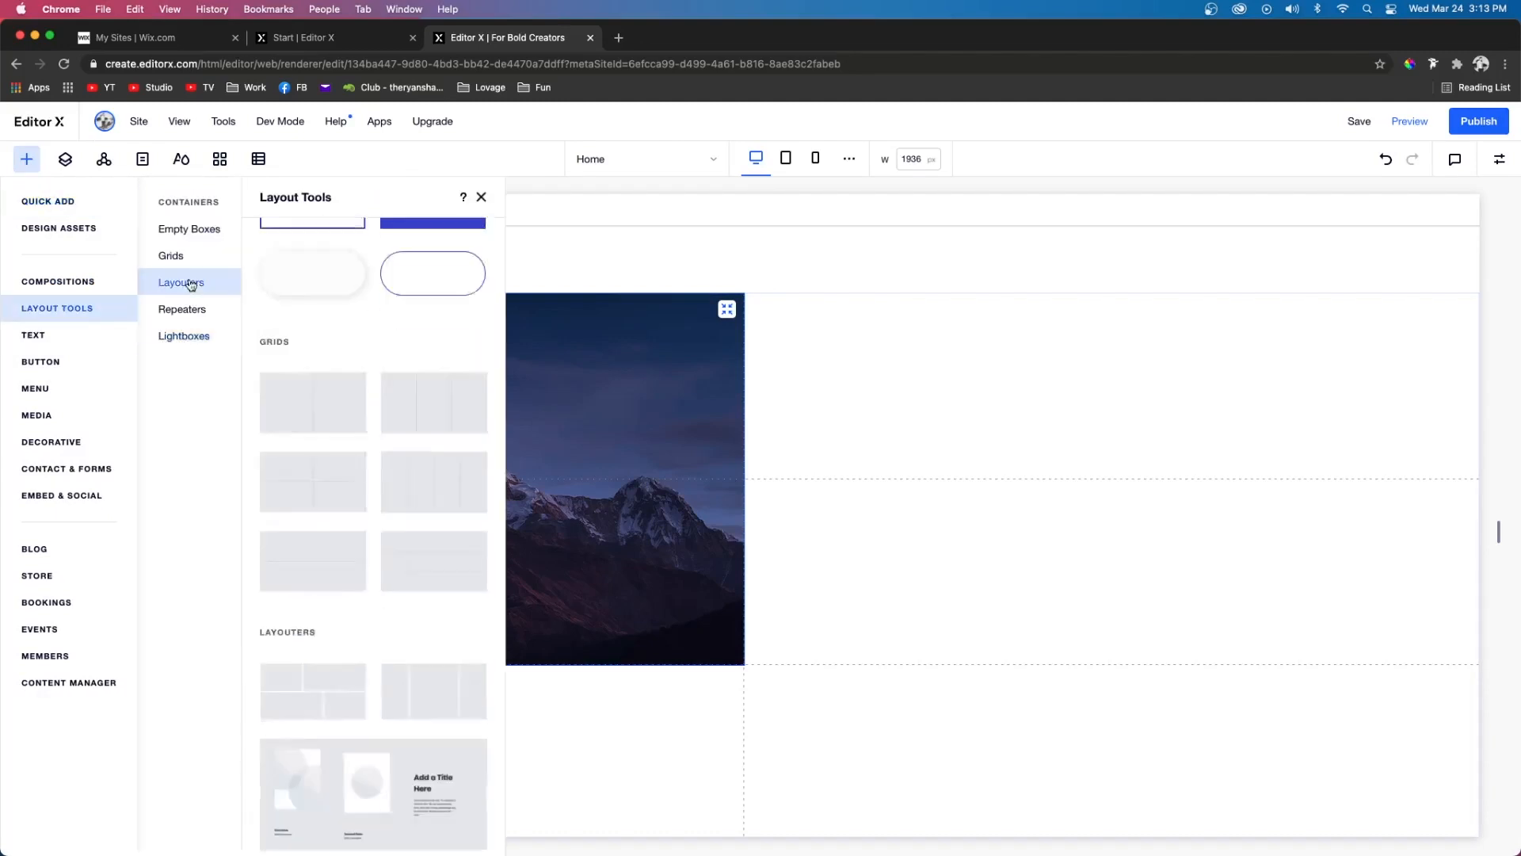
pyautogui.click(181, 282)
pyautogui.moveTo(439, 388); pyautogui.dragTo(1113, 494)
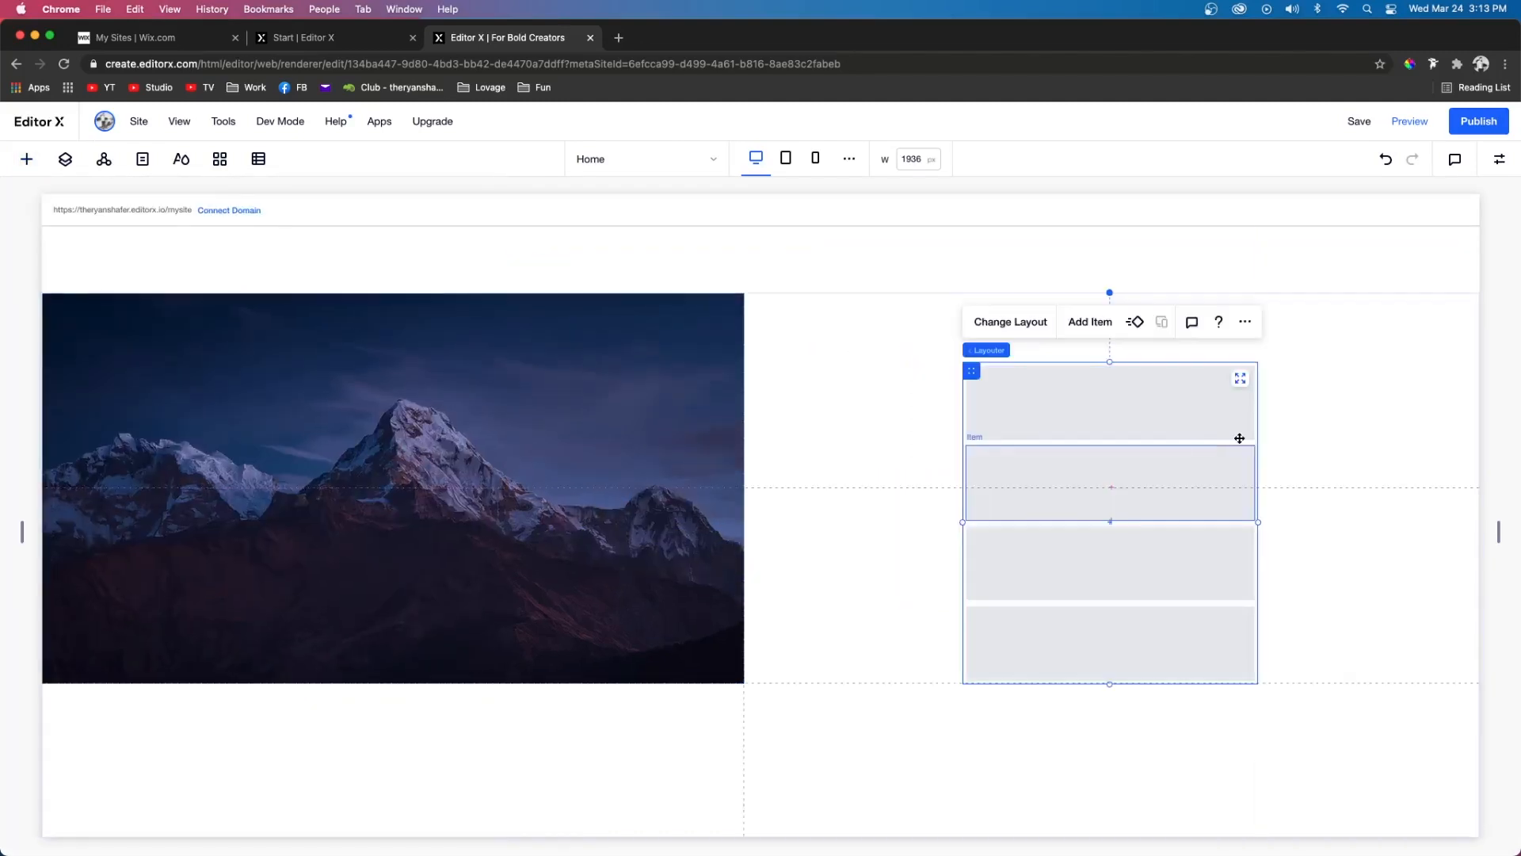
pyautogui.click(1244, 385)
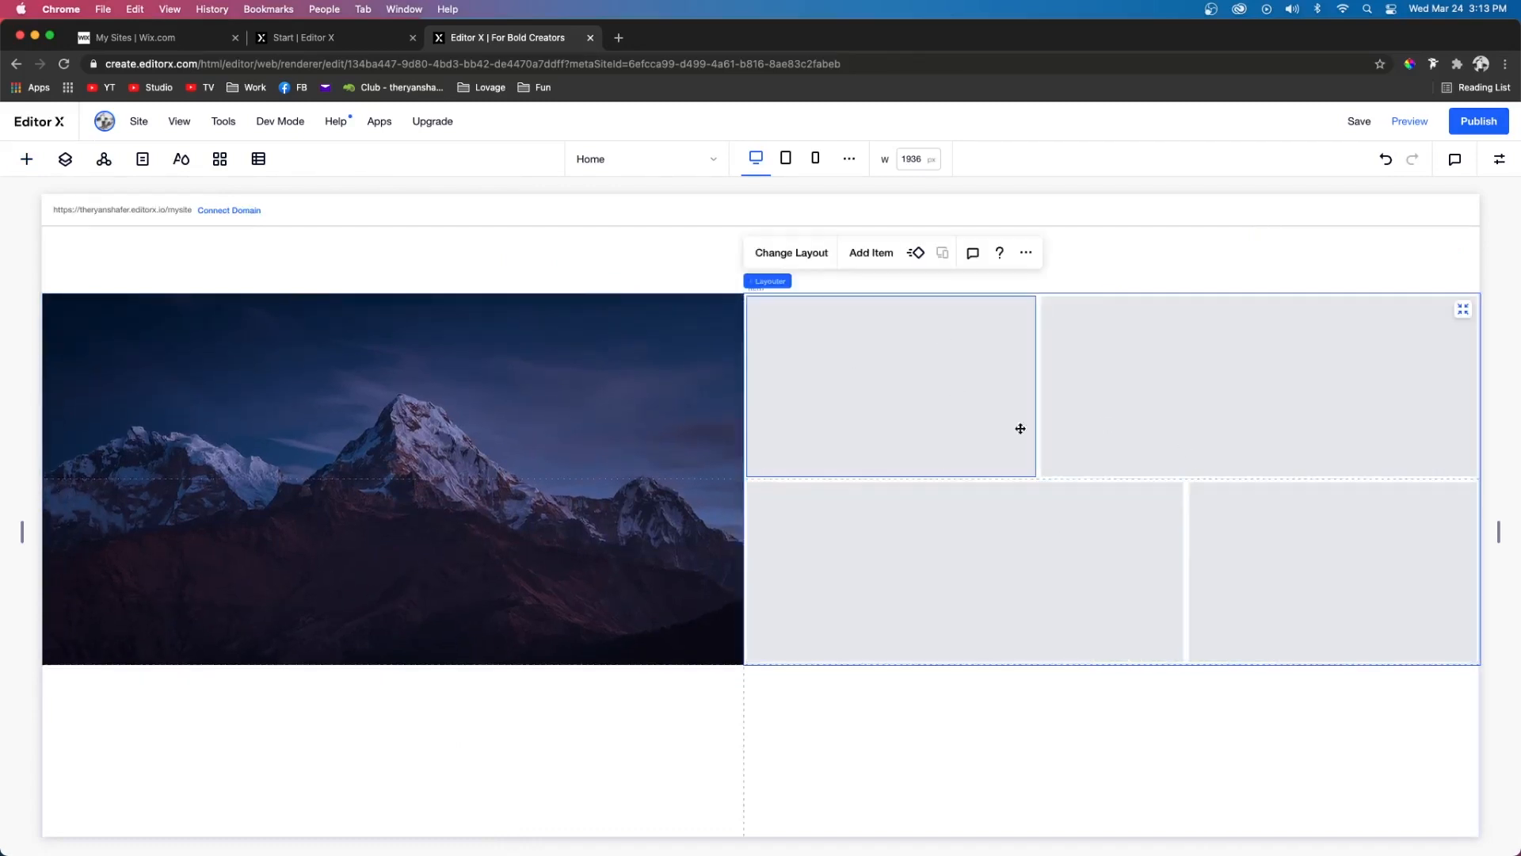
# - Widen the layouter's first item to 60% and delete the full-width item in the last row
pyautogui.click(862, 405)
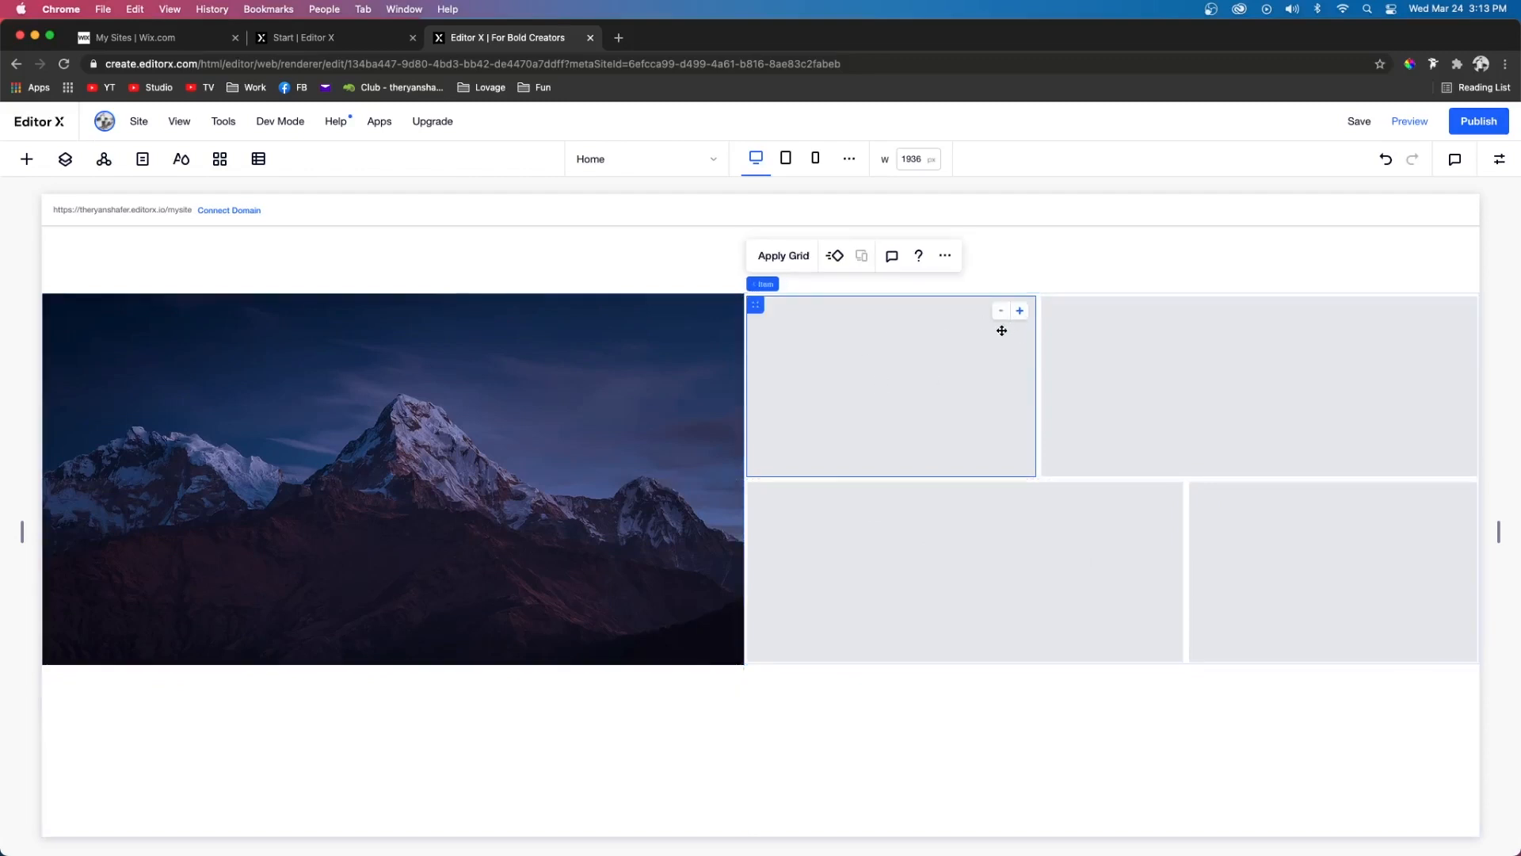
pyautogui.click(1021, 312)
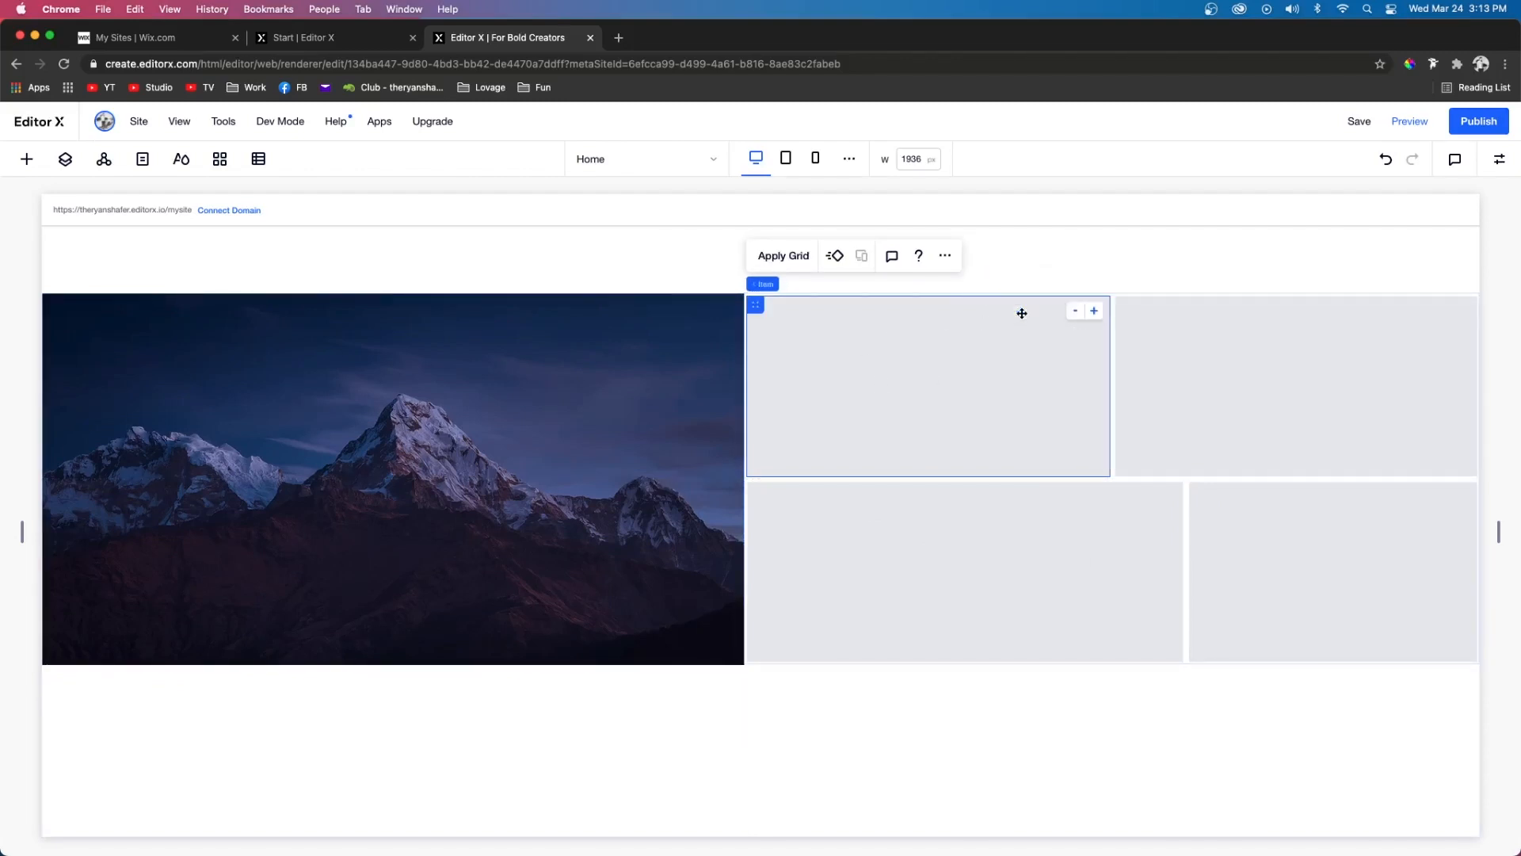
pyautogui.click(1095, 311)
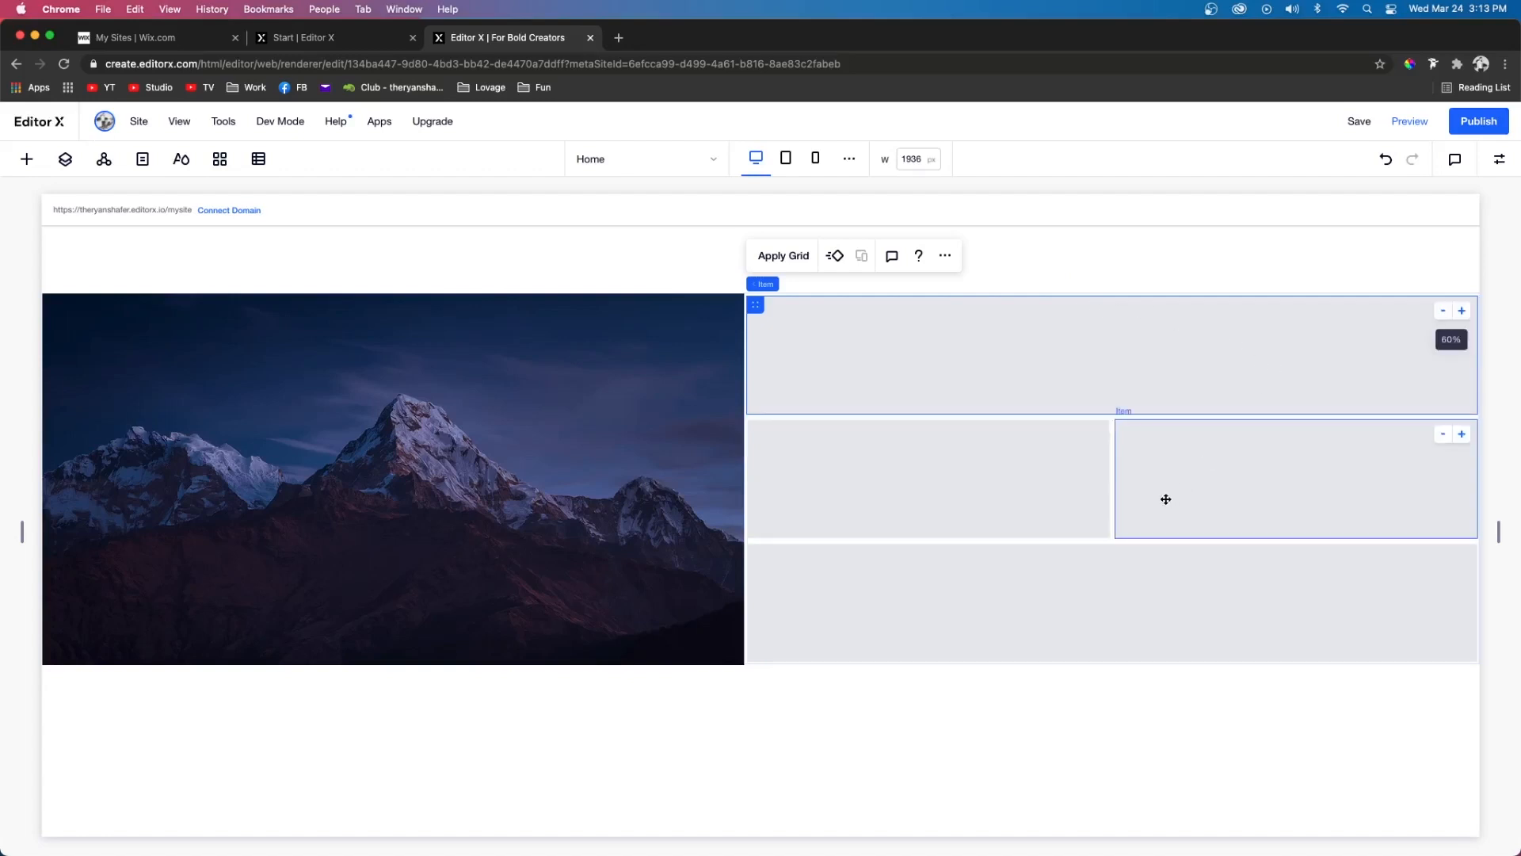
pyautogui.click(1196, 629)
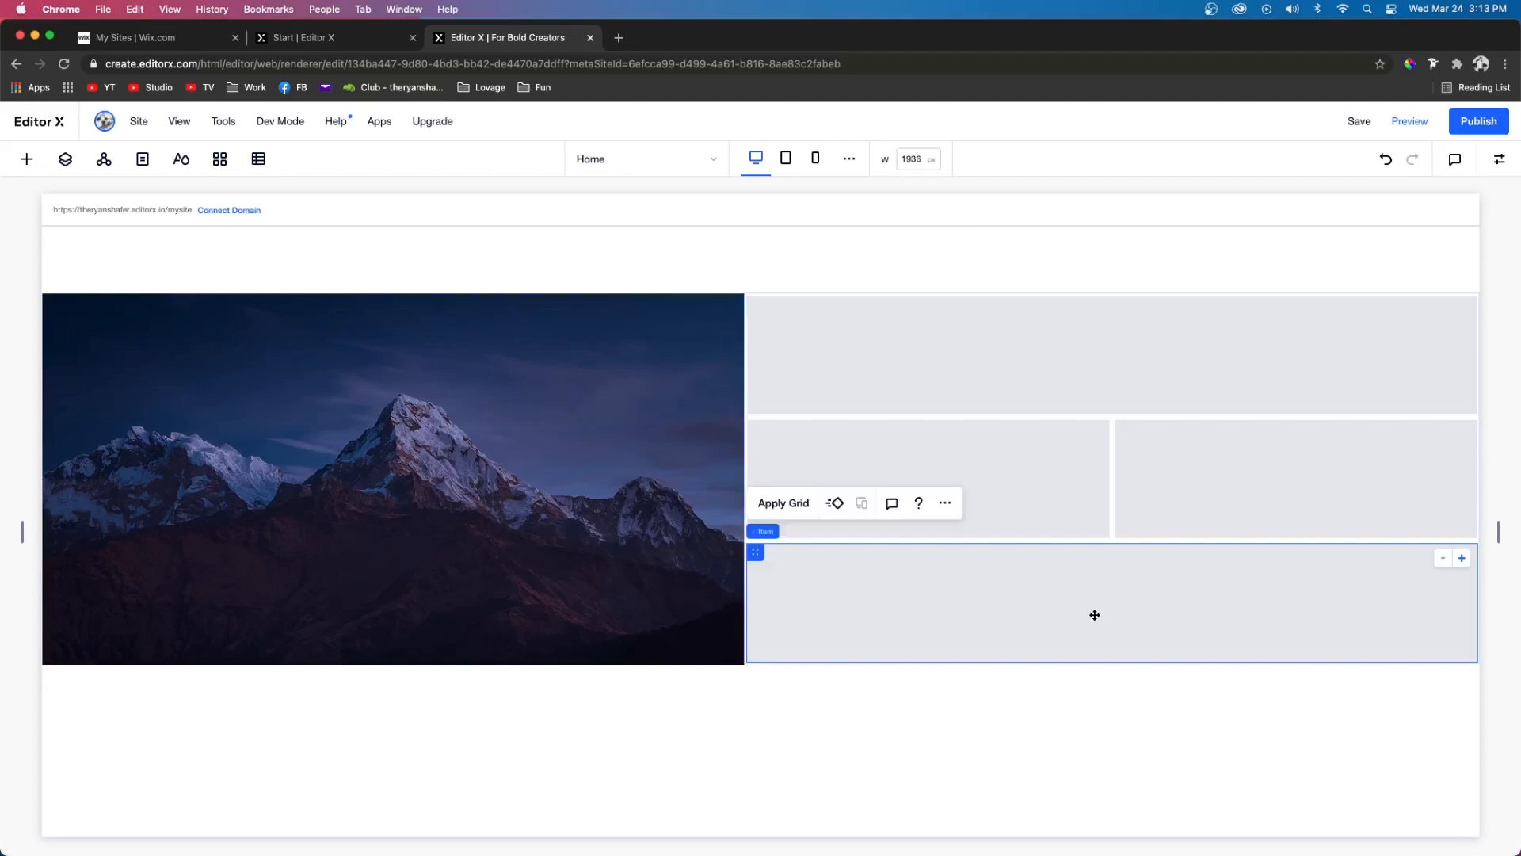
pyautogui.press('Delete')
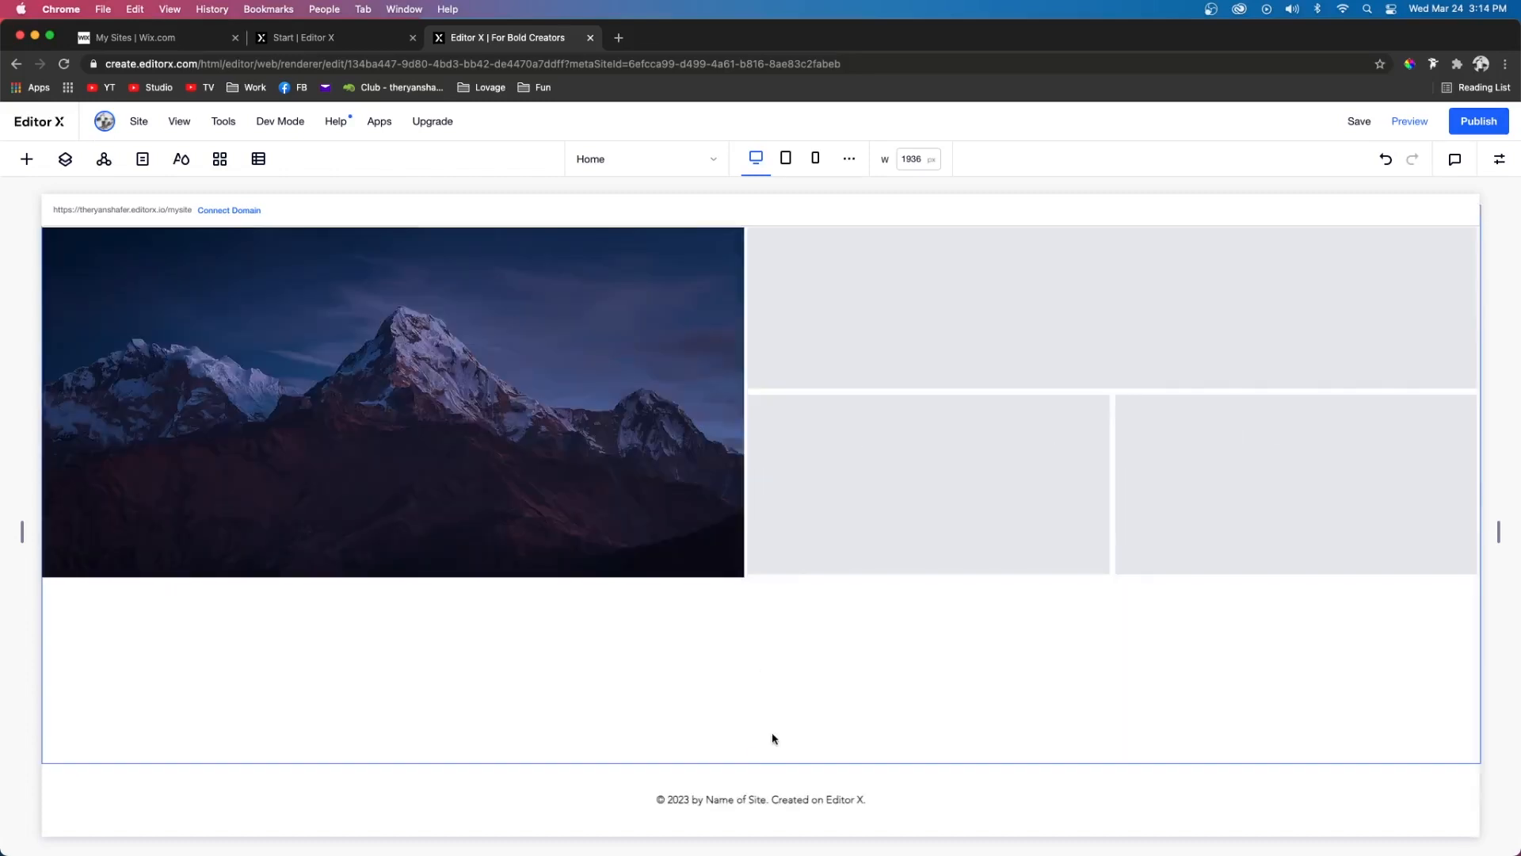
# - Add a layouter section above the footer using the staggered two-row layout with four items
pyautogui.click(760, 763)
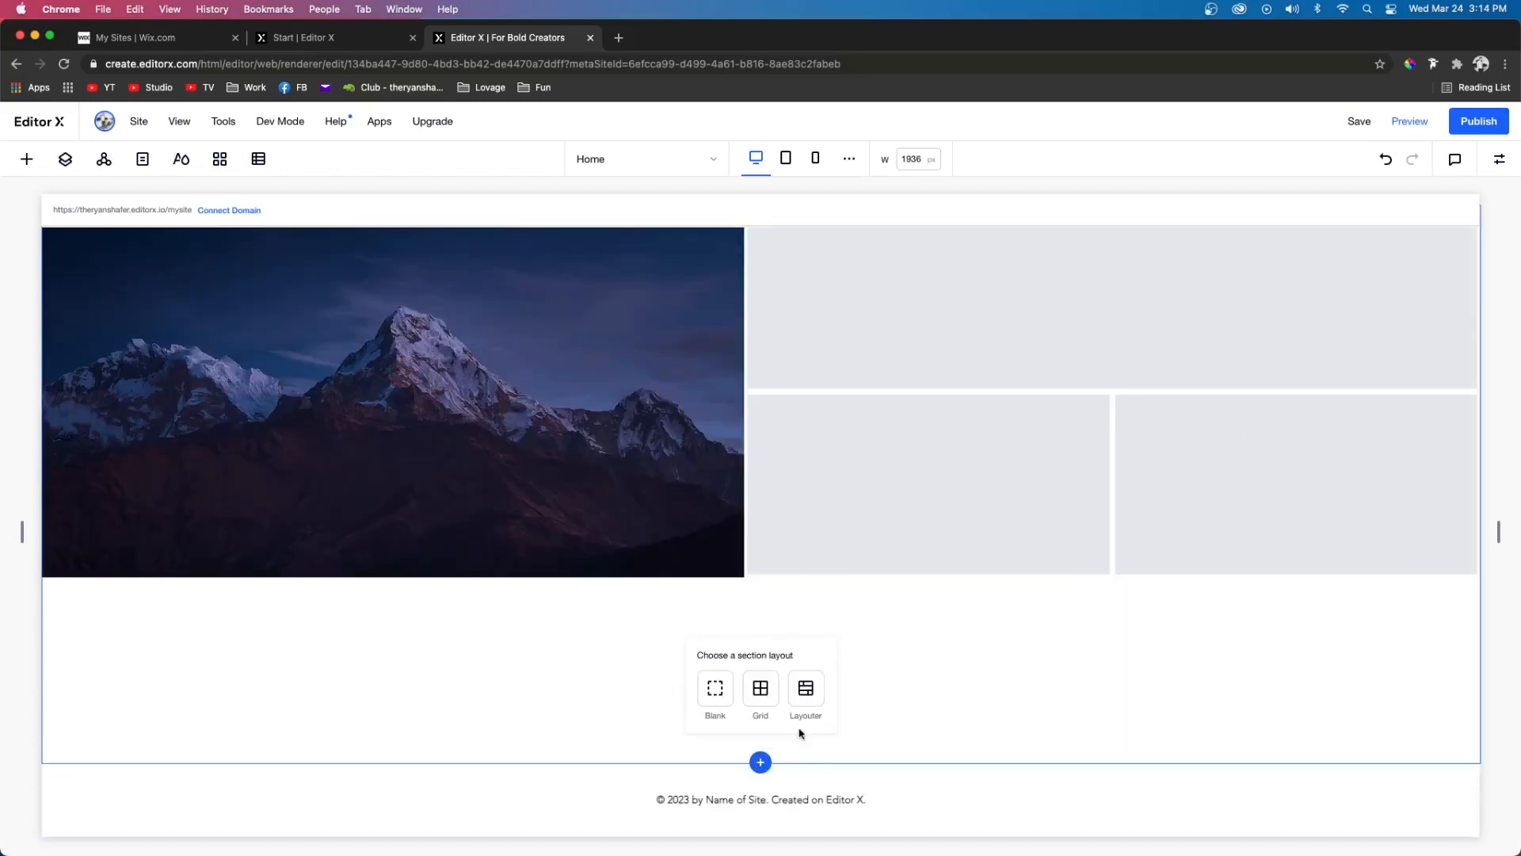
pyautogui.click(816, 687)
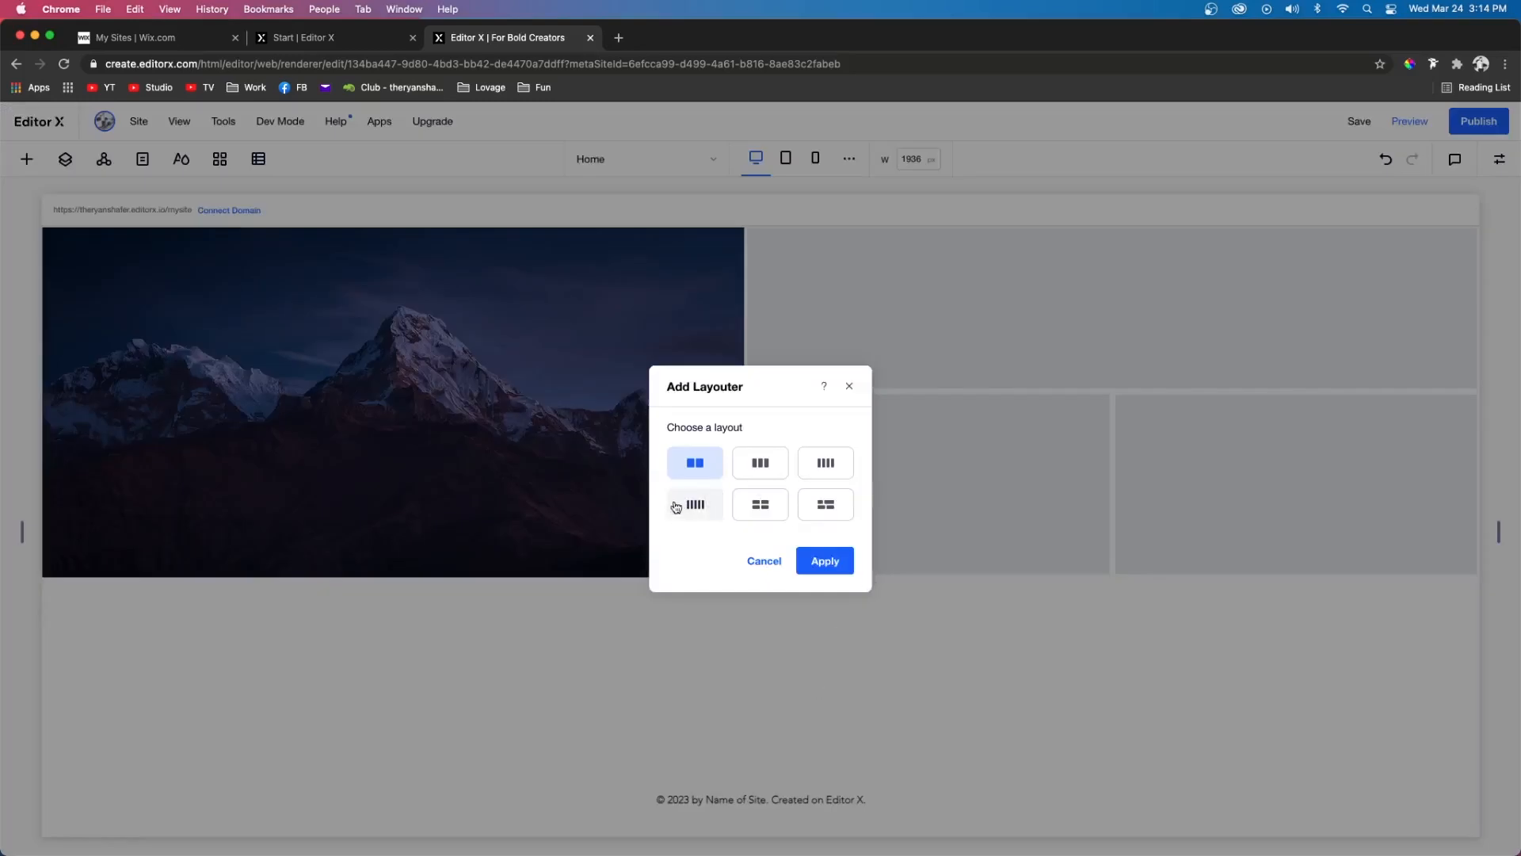
pyautogui.click(822, 508)
pyautogui.click(826, 563)
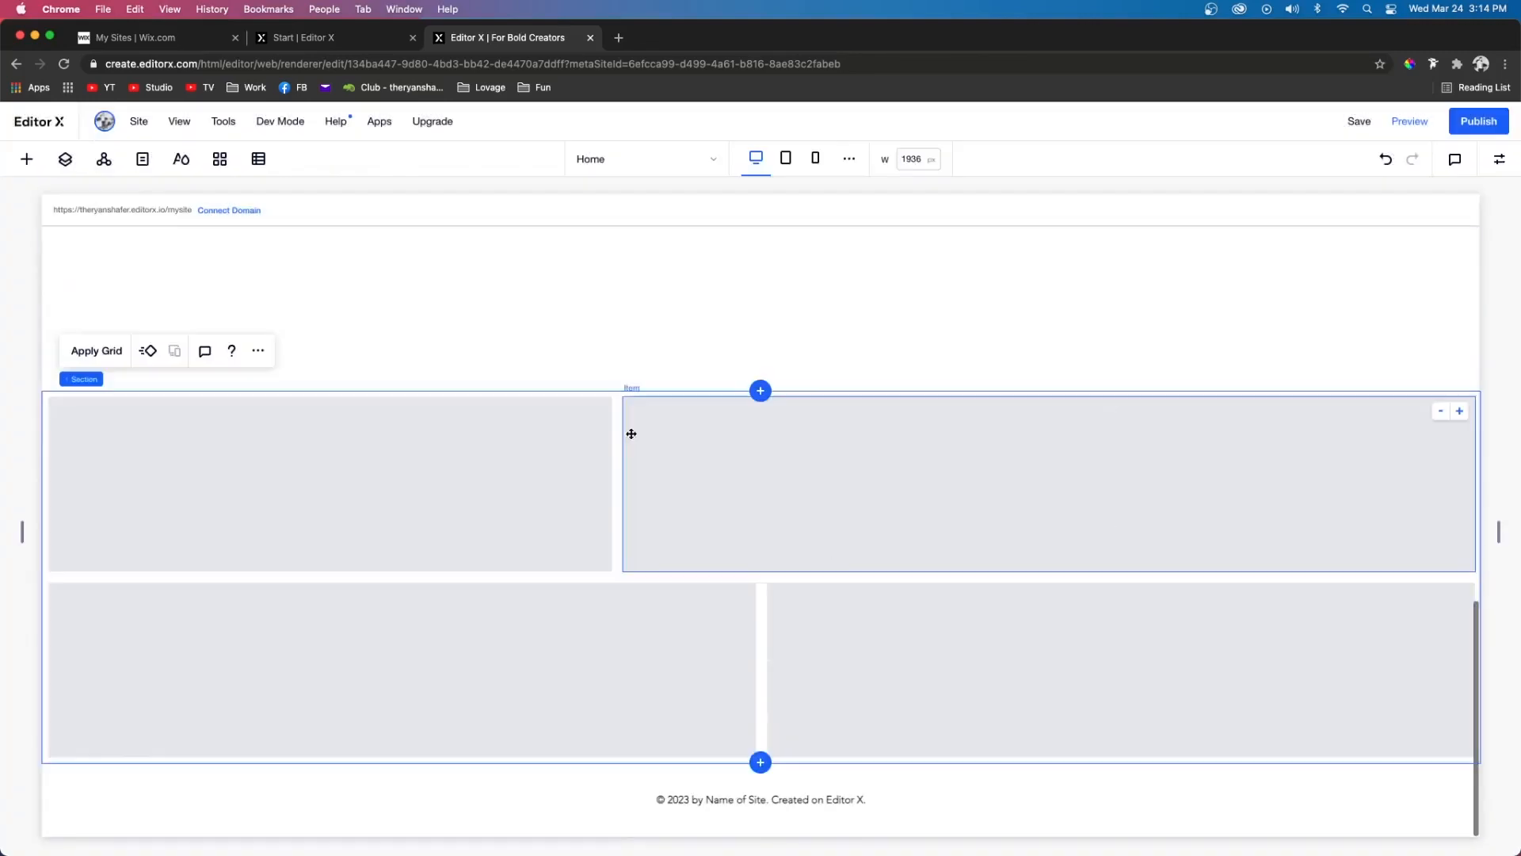
# - Give the new section's second layouter item a blue background, the third a green one, and the fourth a dark brown one
pyautogui.click(964, 519)
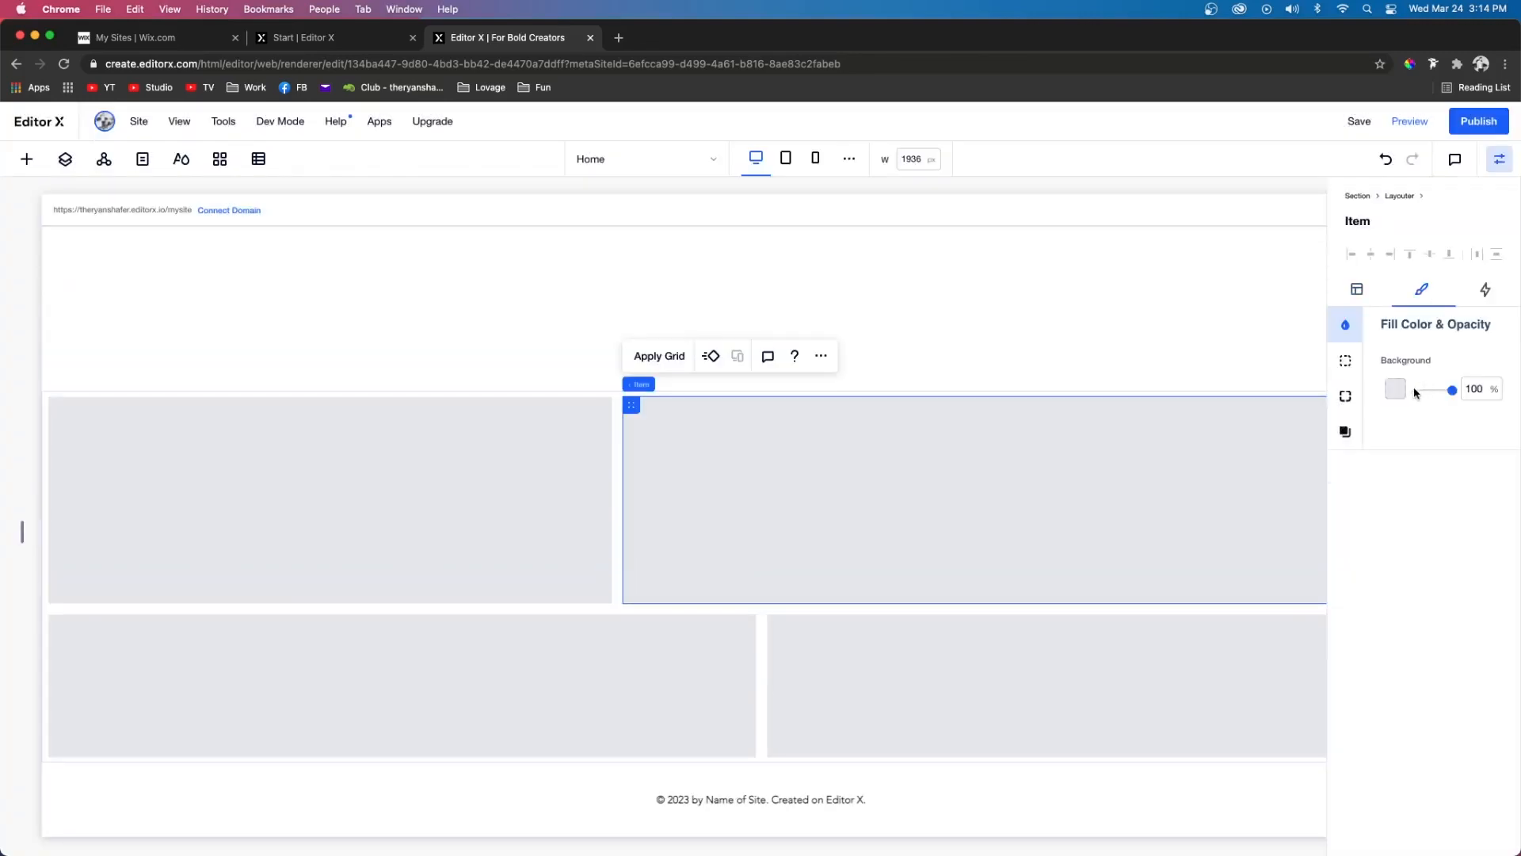
pyautogui.click(1395, 388)
pyautogui.click(1436, 485)
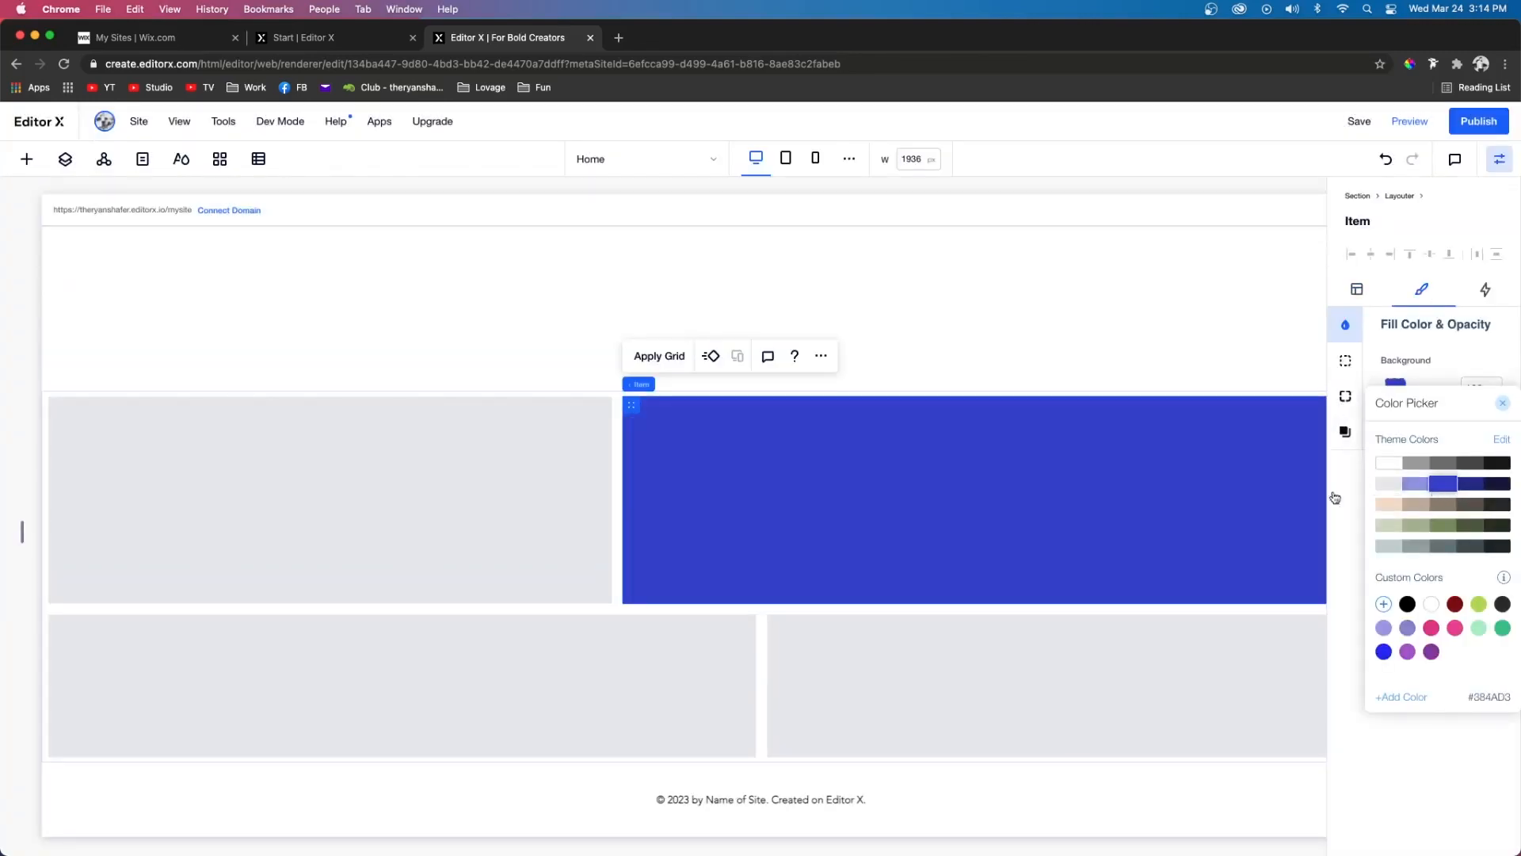
pyautogui.click(514, 623)
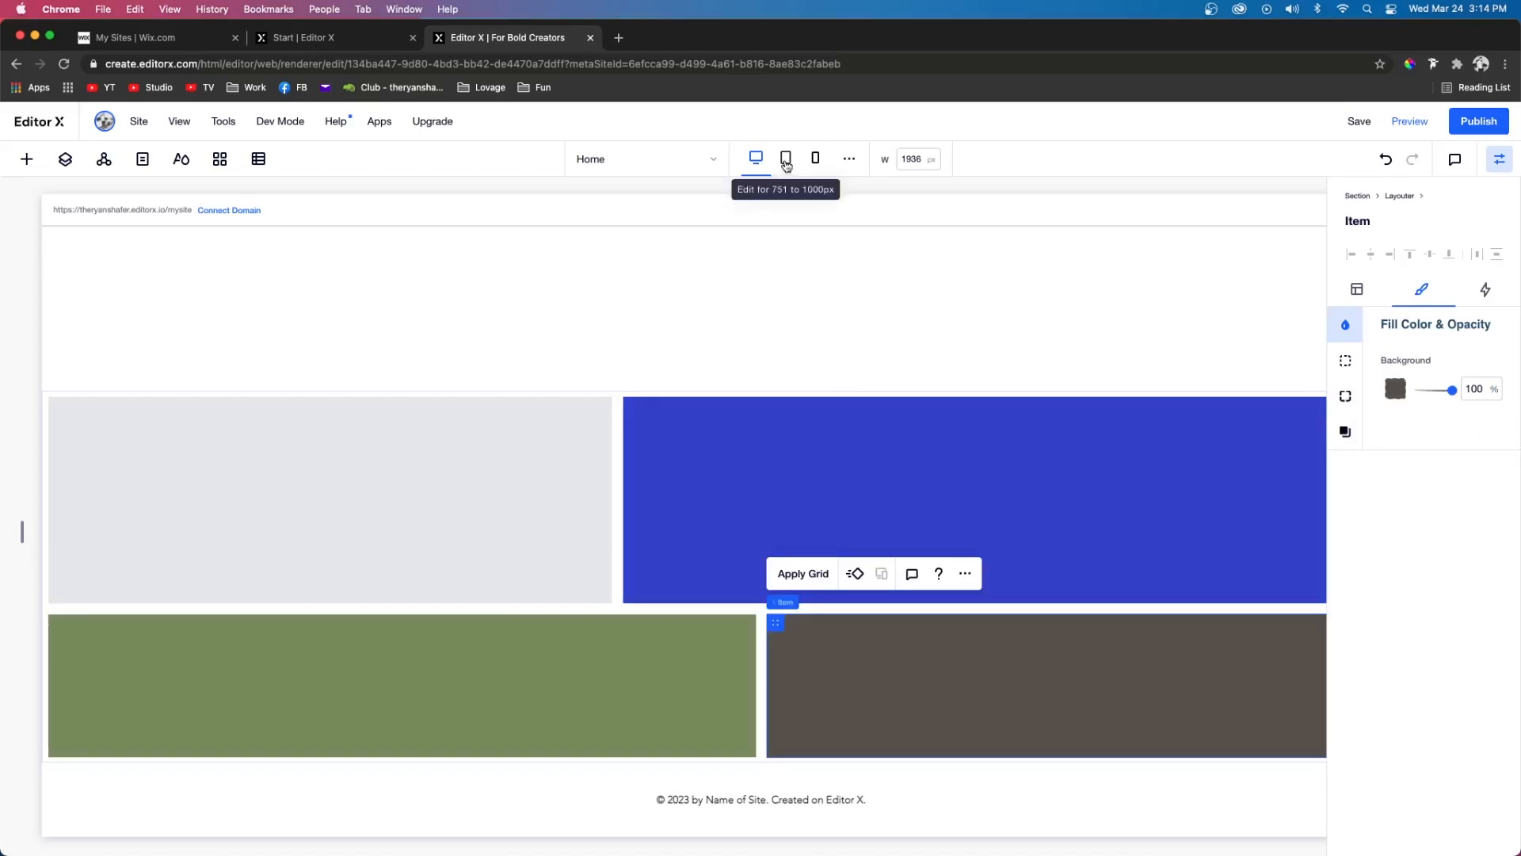
# - On the tablet breakpoint, move the dark brown item into the layouter's second position, and return to the desktop breakpoint
pyautogui.click(786, 162)
pyautogui.moveTo(776, 623); pyautogui.dragTo(706, 467)
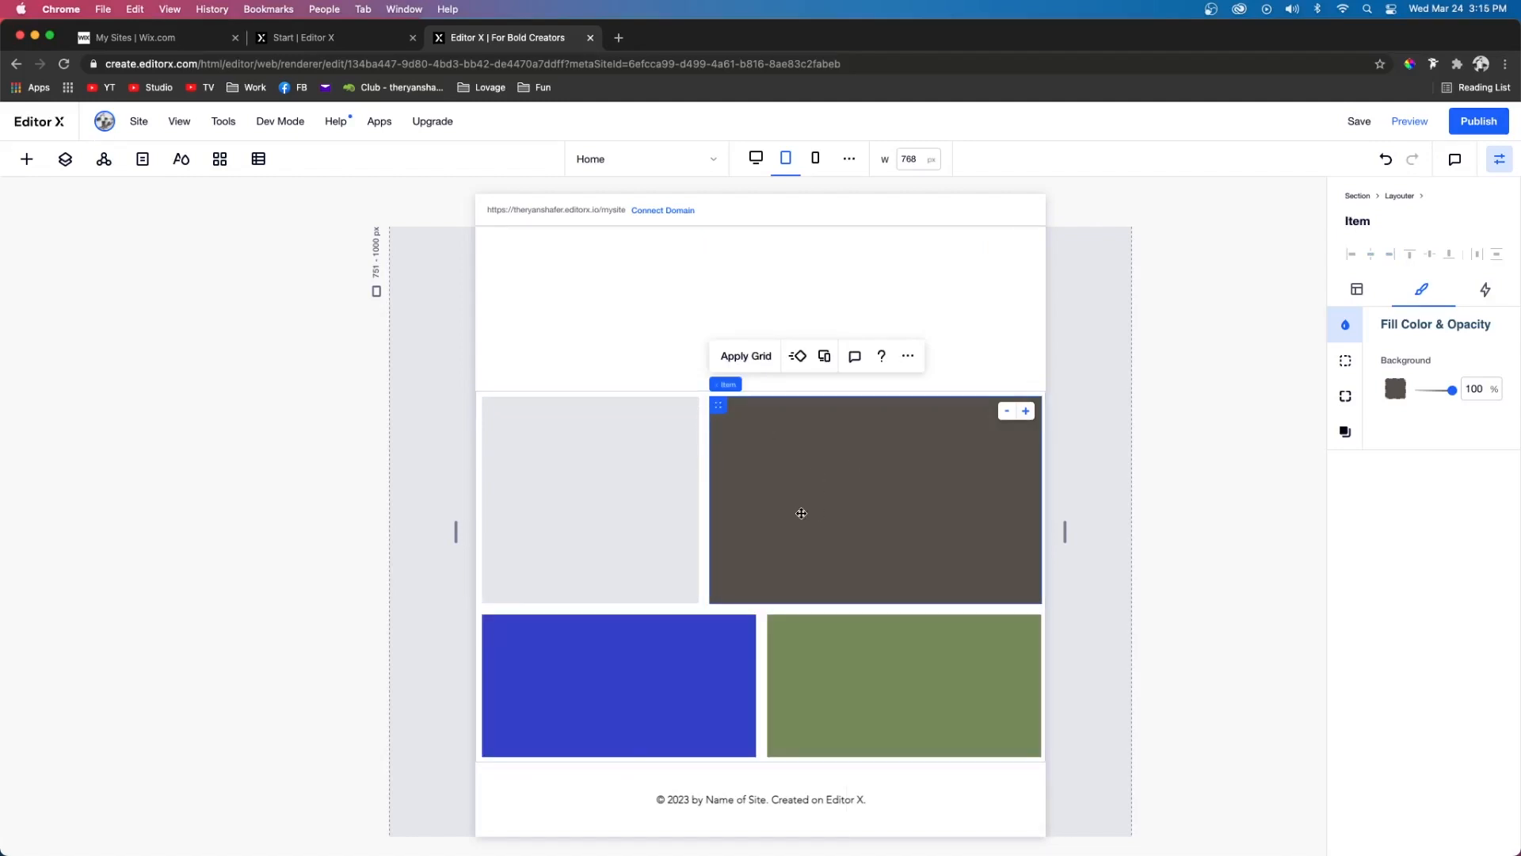
pyautogui.click(757, 158)
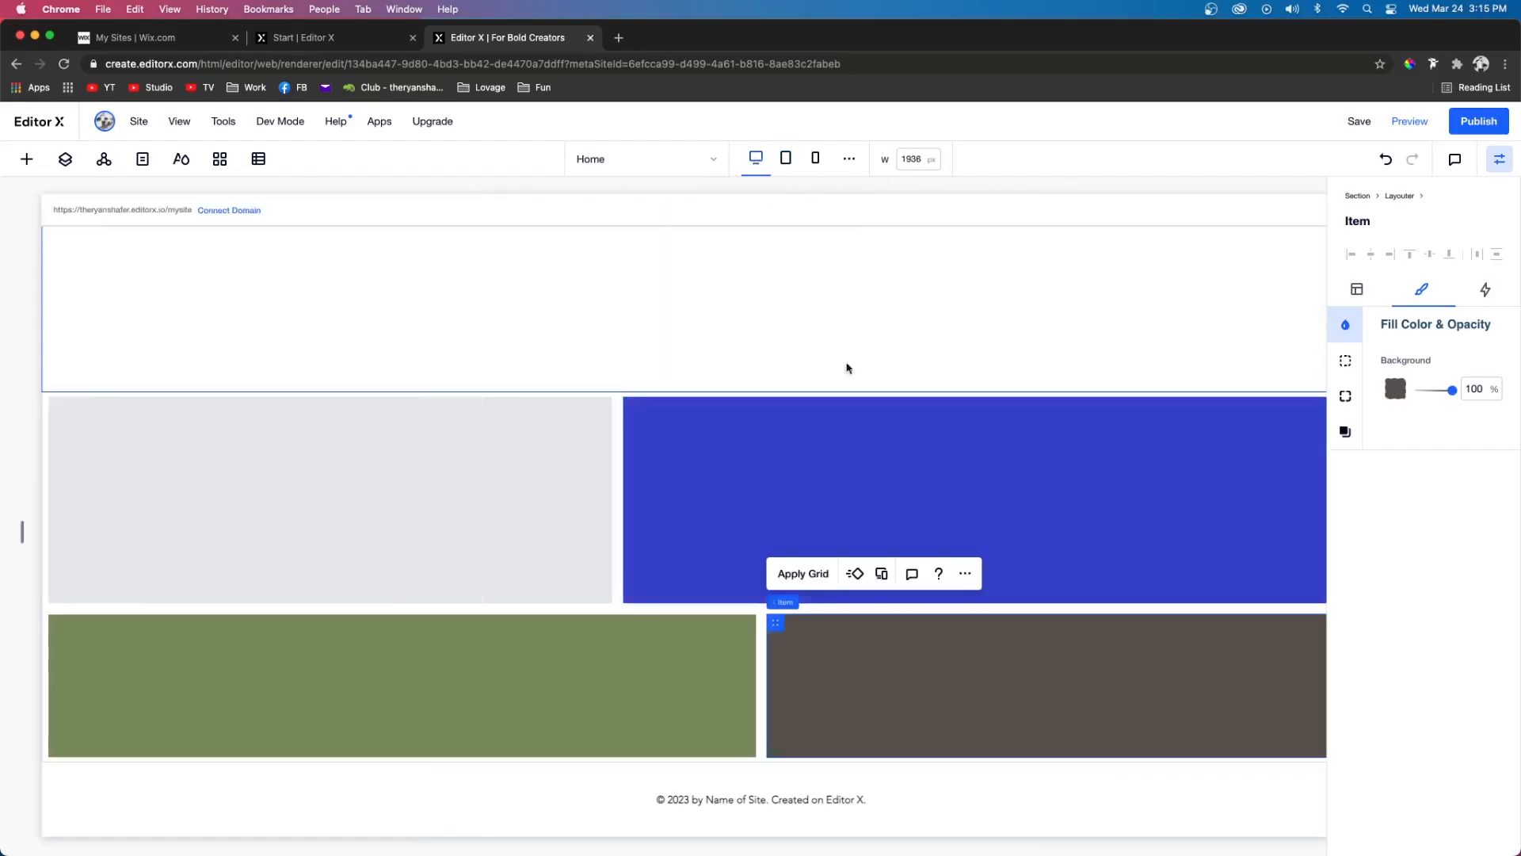
# - Compare the order of the coloured layouter items on the desktop and mobile breakpoints
pyautogui.click(752, 470)
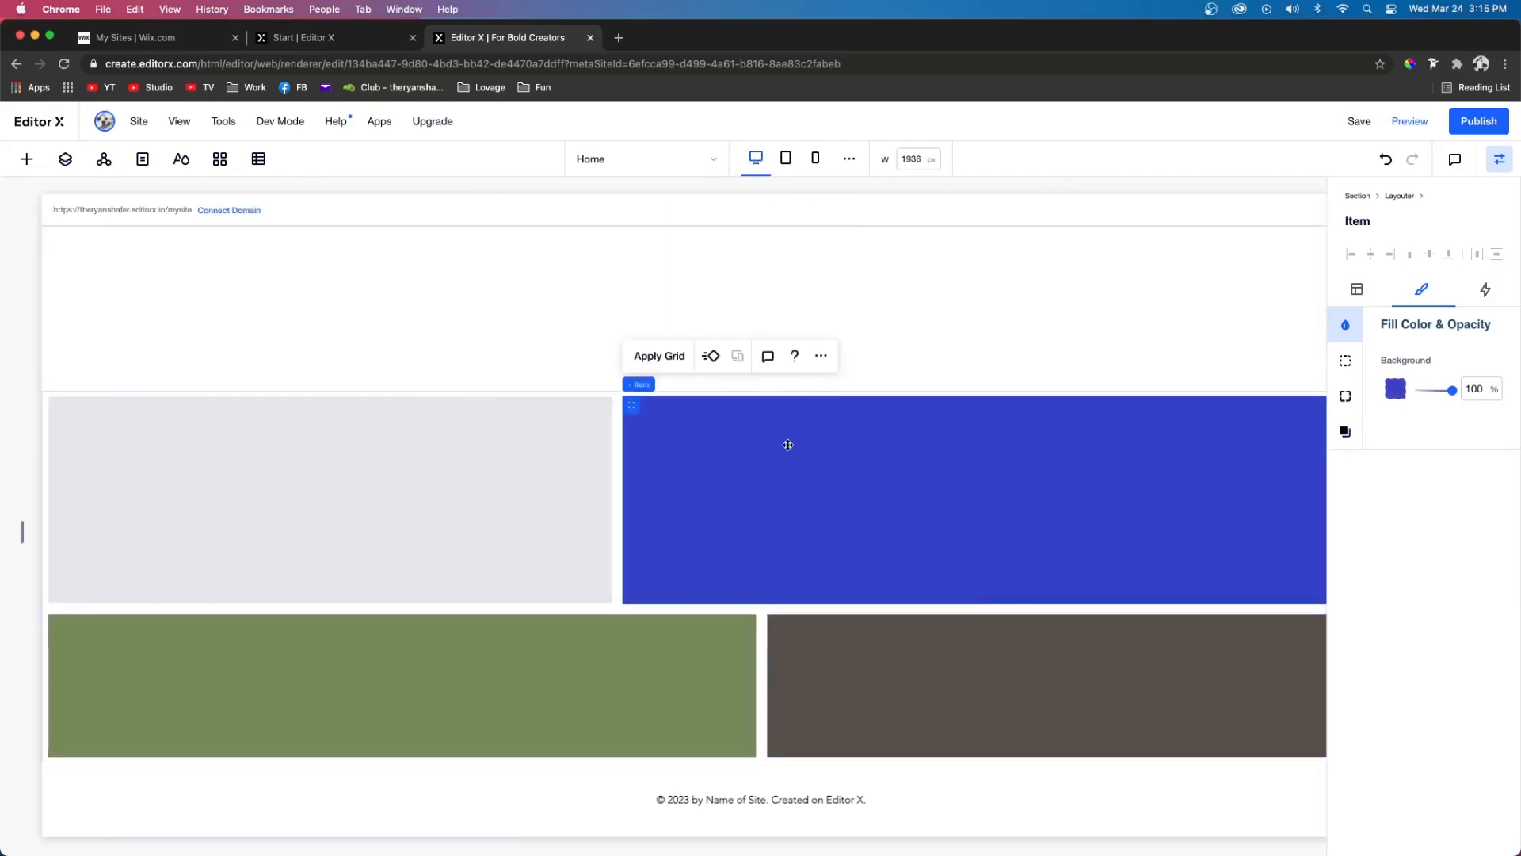
pyautogui.click(923, 674)
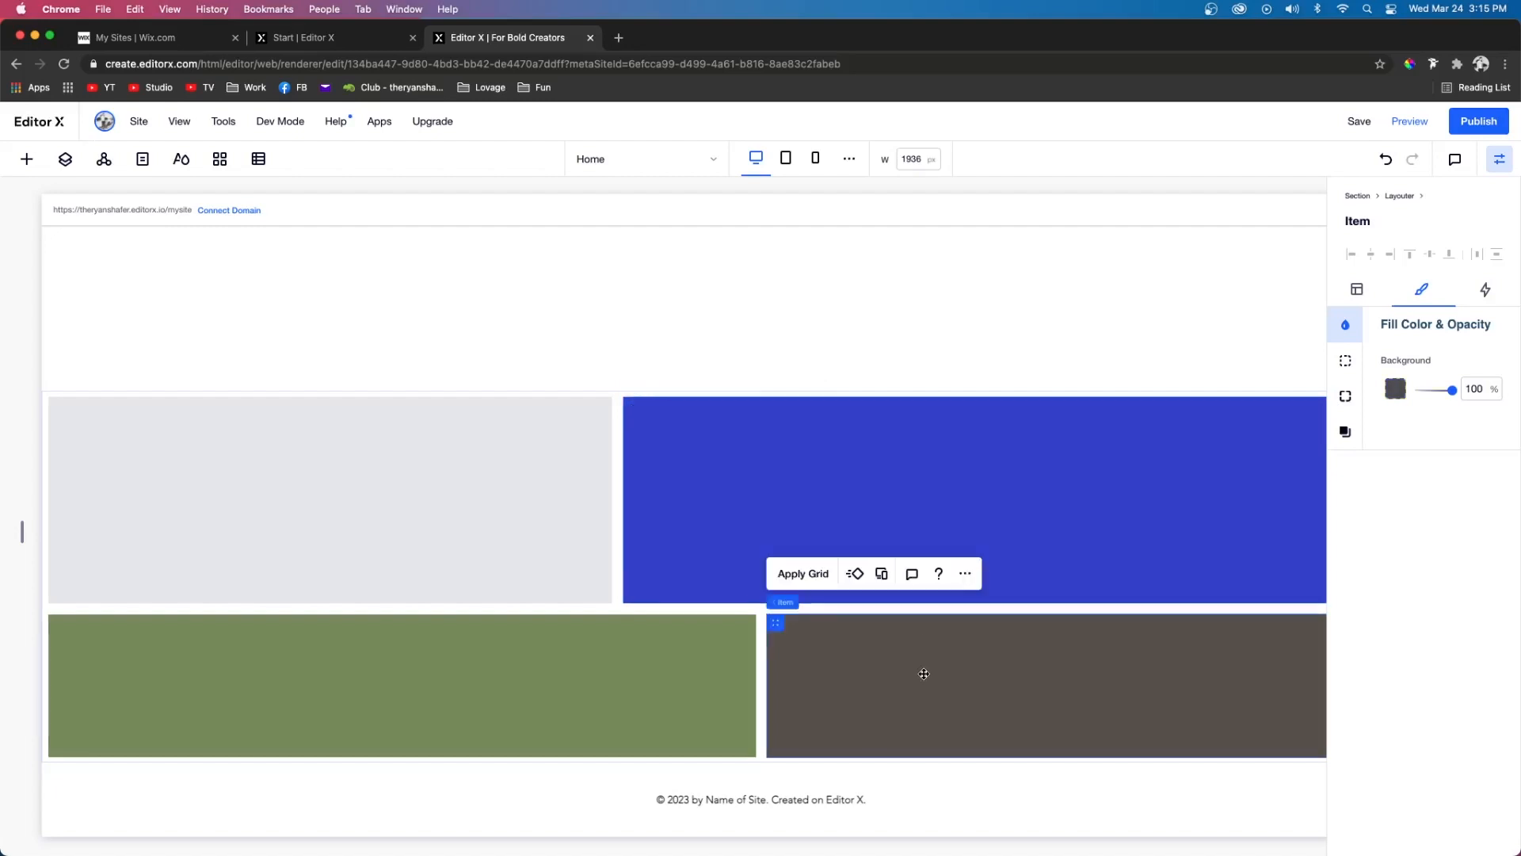
pyautogui.scroll(-1, 1051, 606)
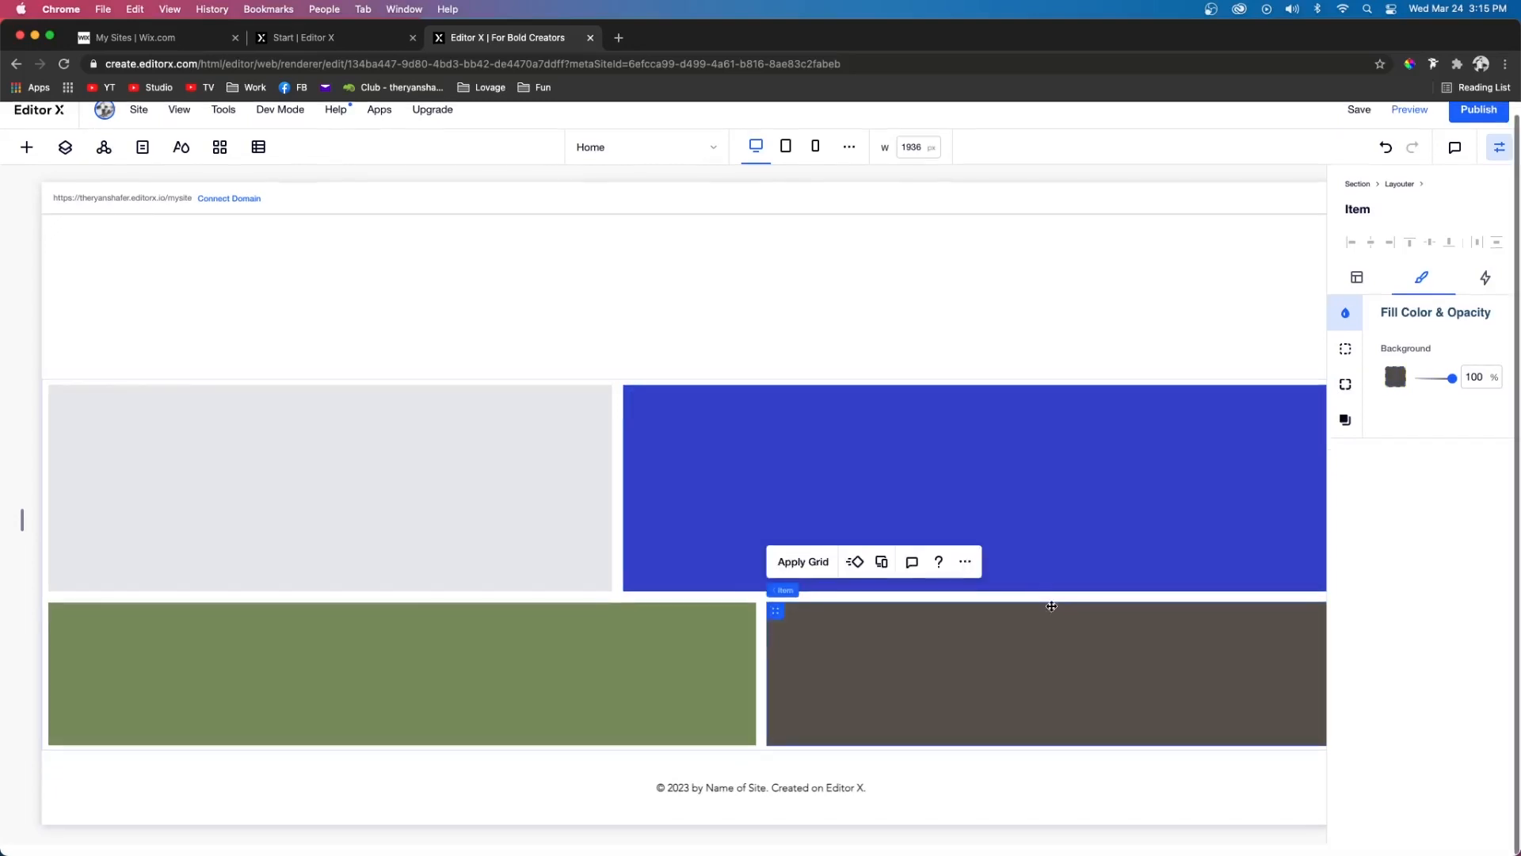
pyautogui.click(816, 155)
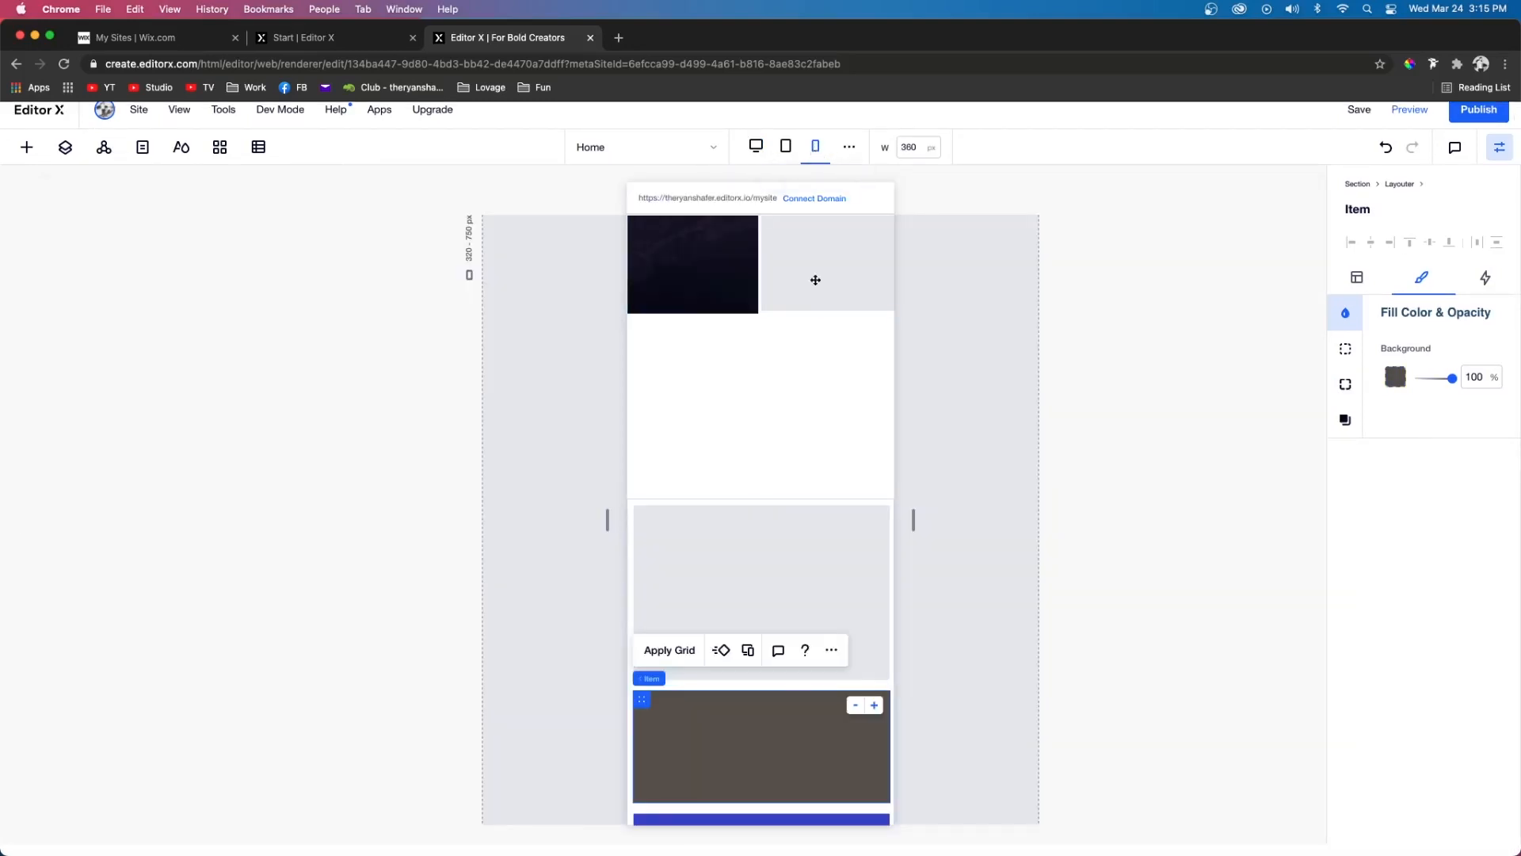
pyautogui.scroll(-4, 816, 462)
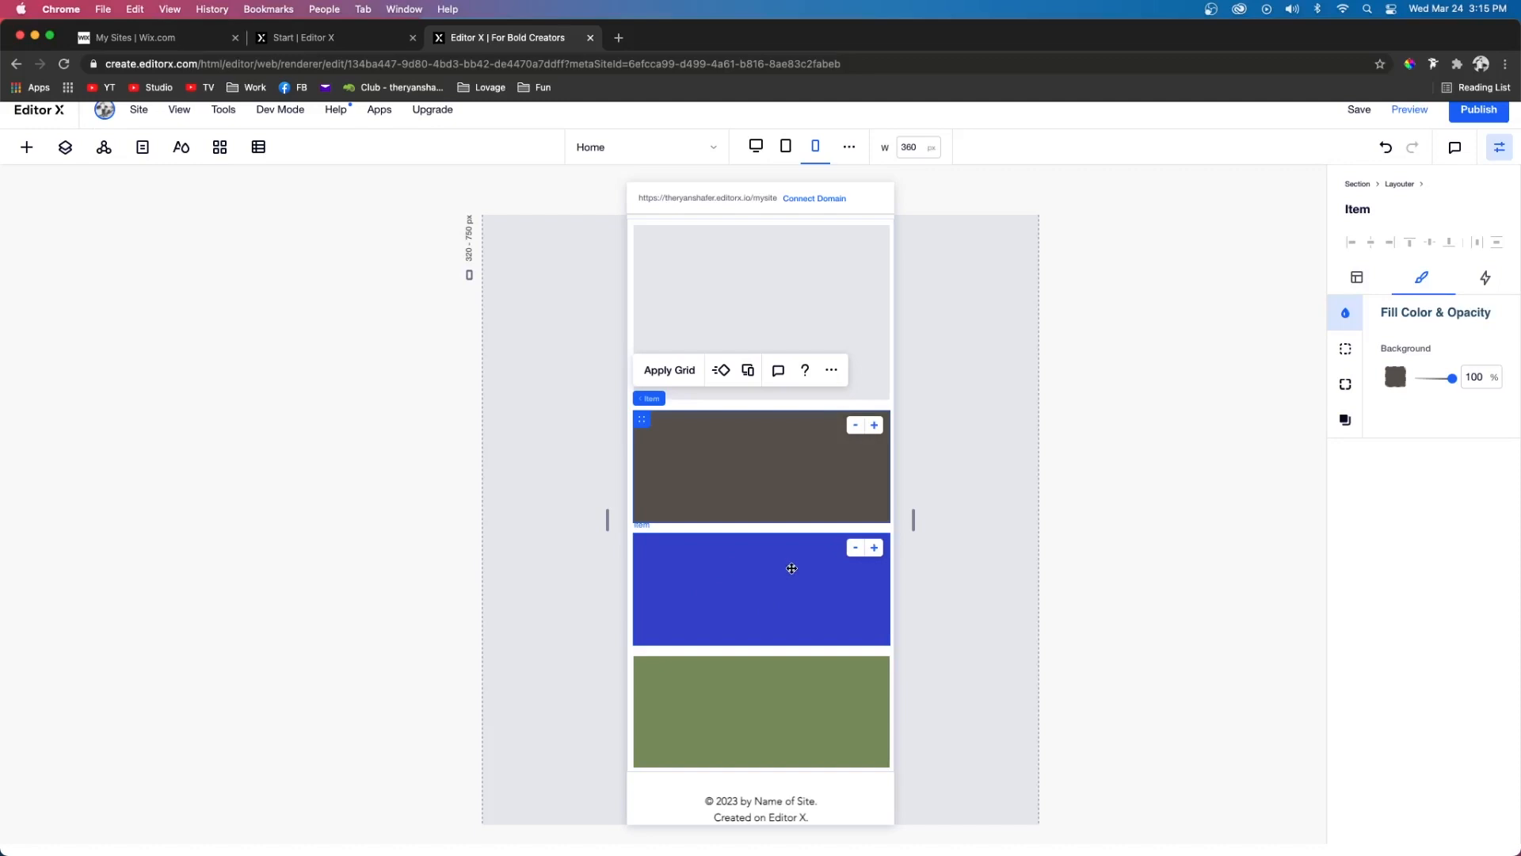
pyautogui.click(756, 149)
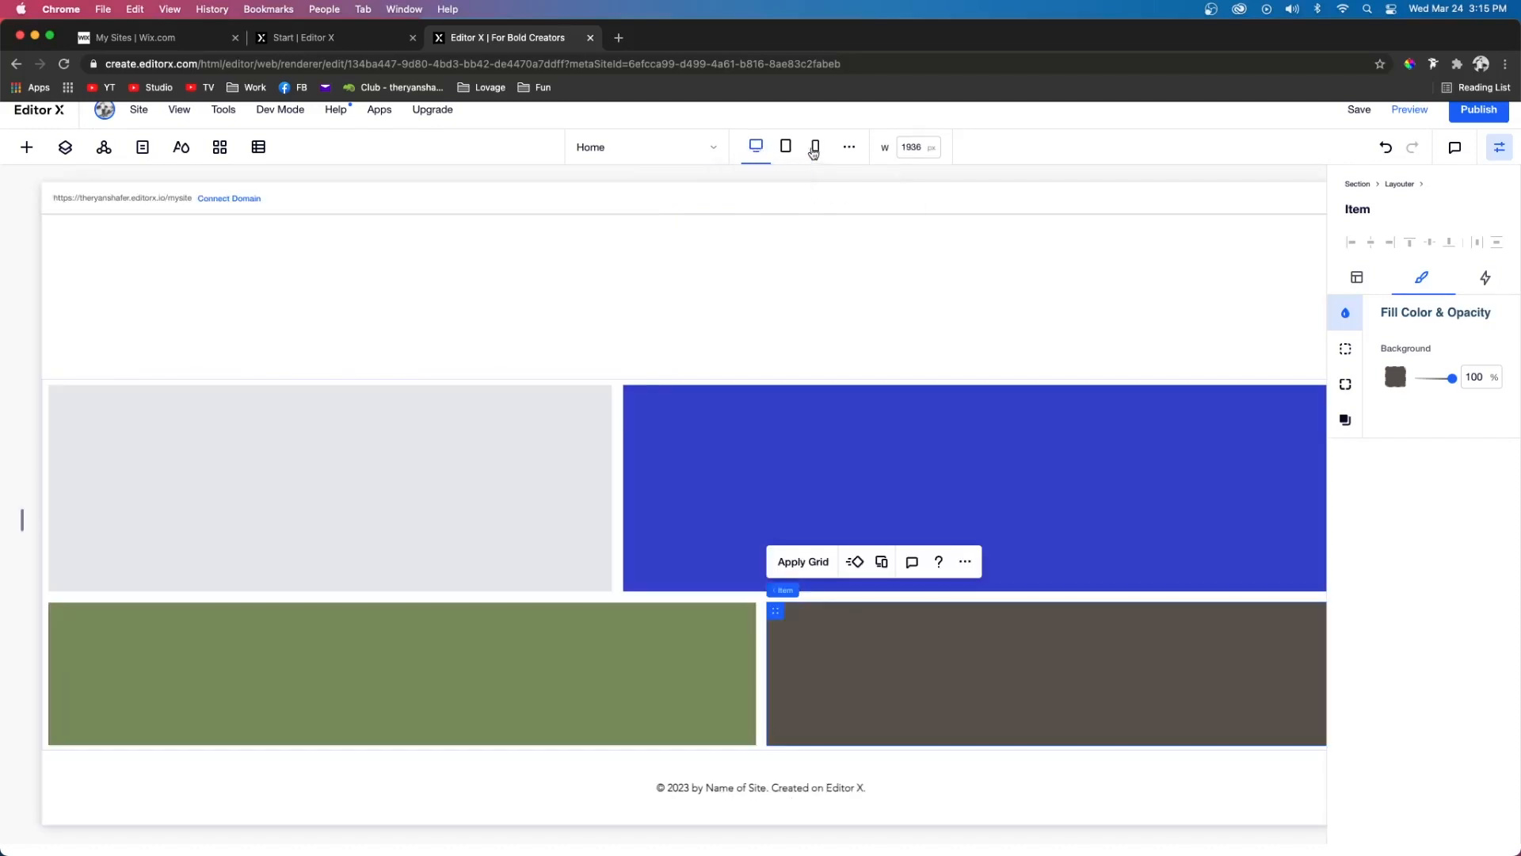
# - Add a button to the layouter on the desktop breakpoint and place it in the middle of the light grey item
pyautogui.rightClick(851, 503)
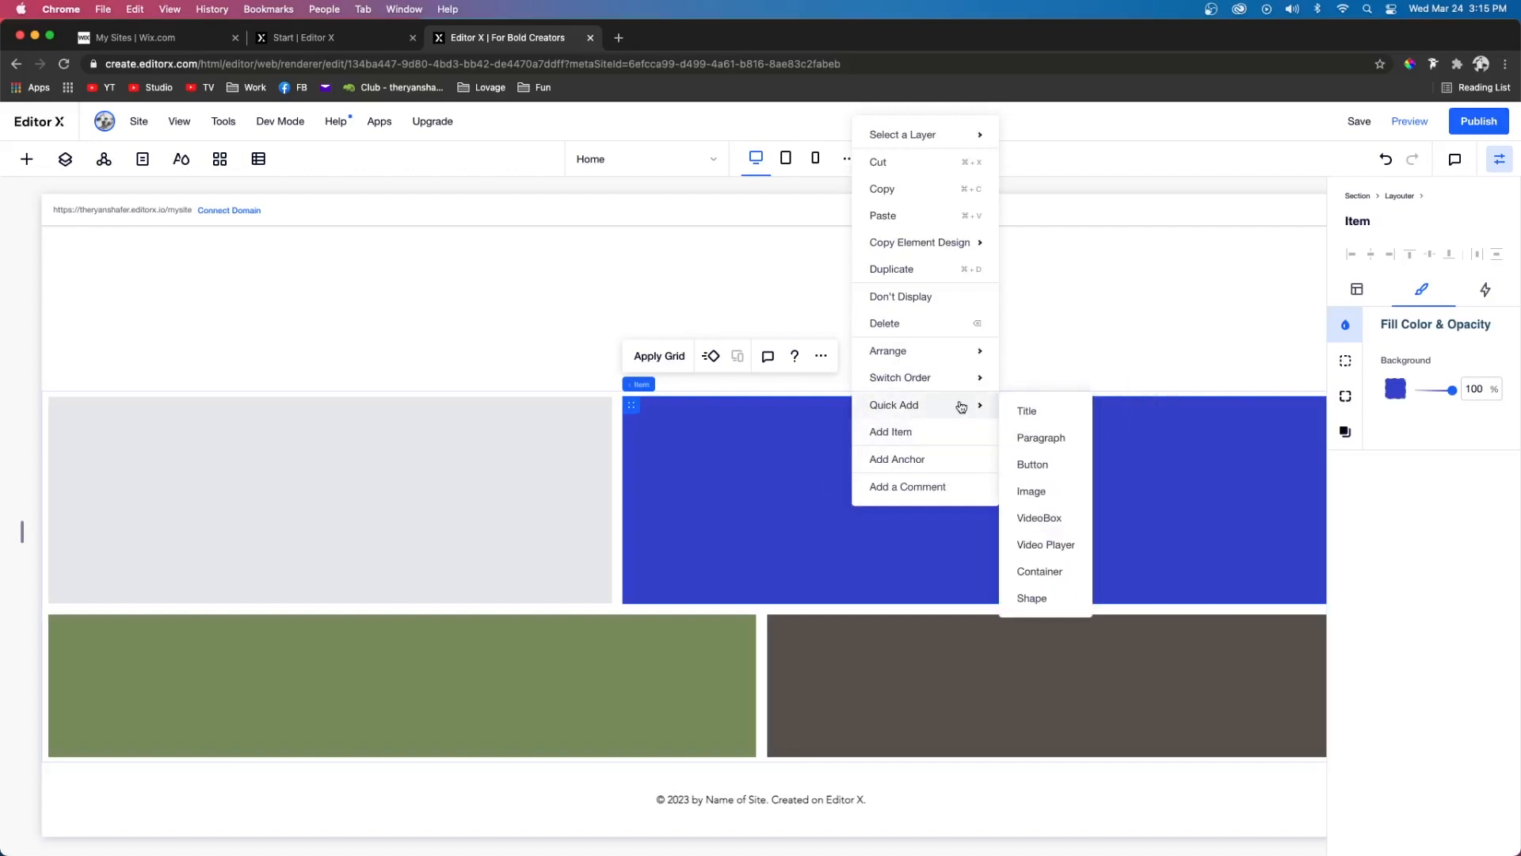
pyautogui.click(1042, 469)
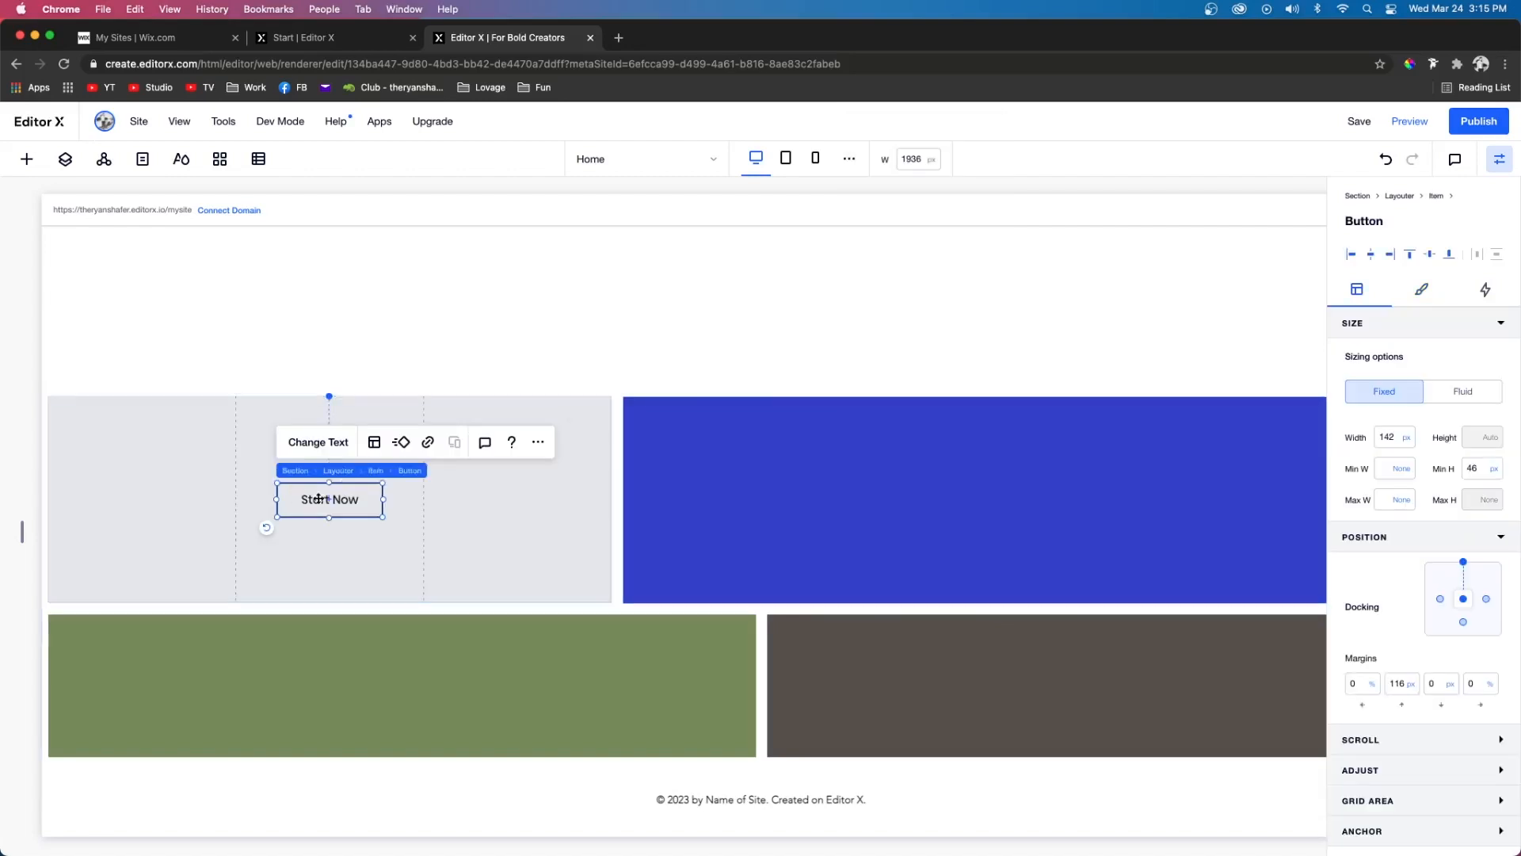
# - On the tablet breakpoint, quick-add a text element to the dark brown layouter item
pyautogui.click(785, 158)
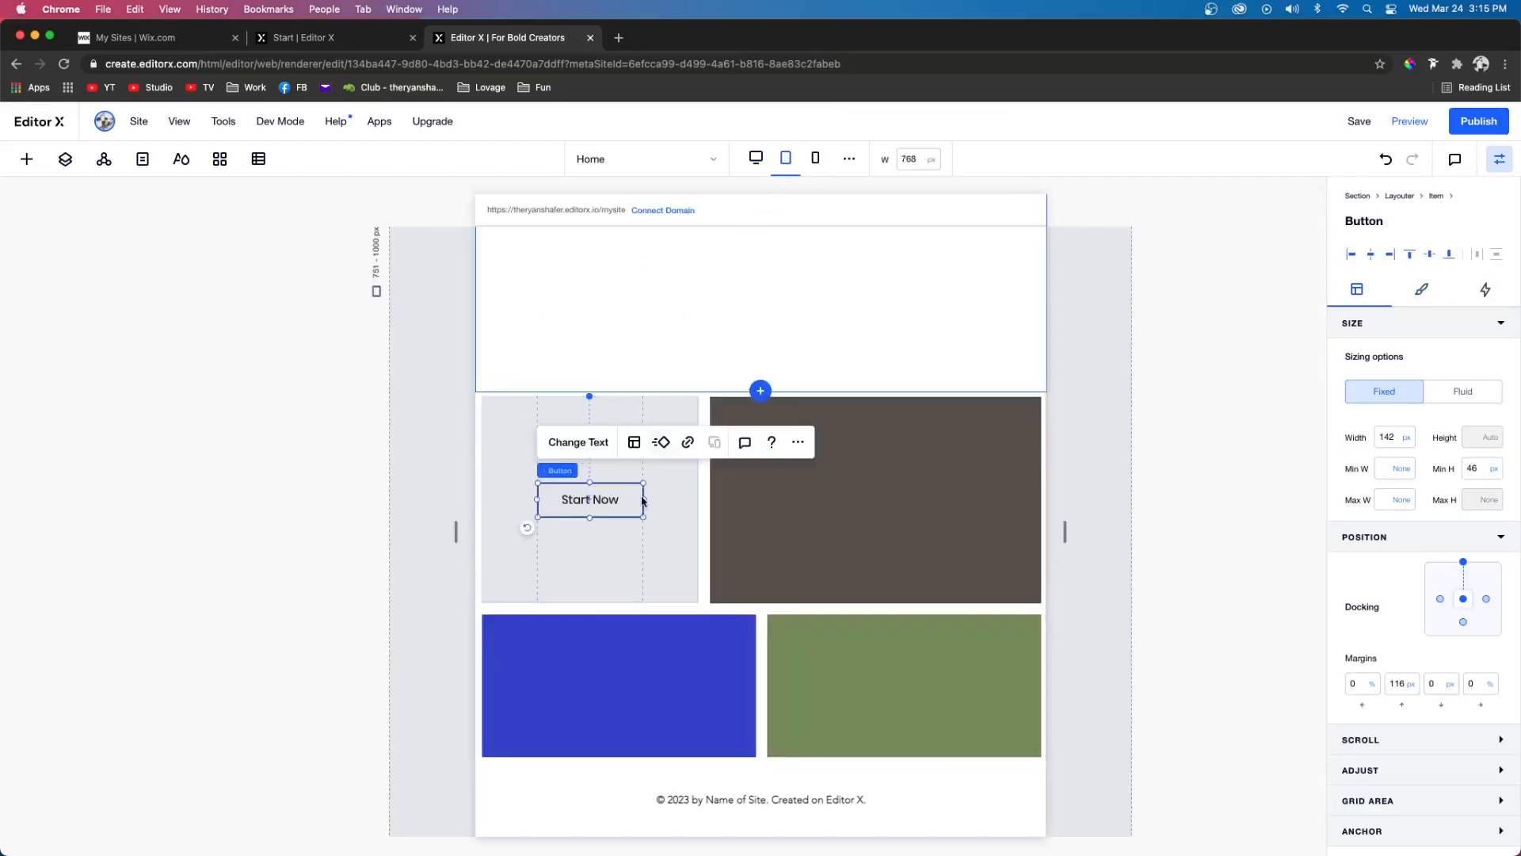
pyautogui.click(792, 488)
pyautogui.rightClick(852, 498)
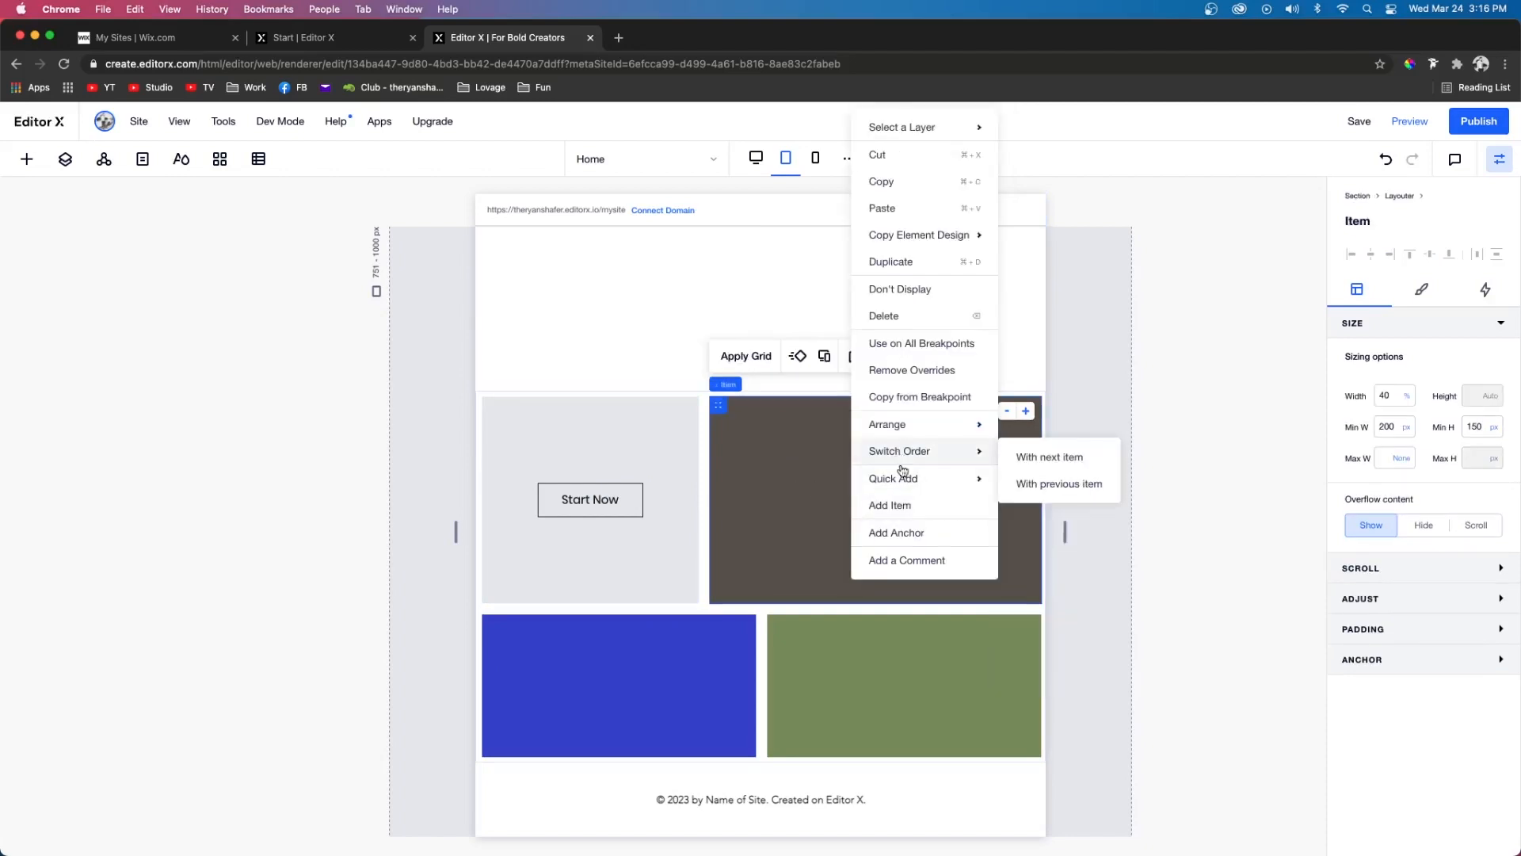
pyautogui.moveTo(910, 479)
pyautogui.click(1041, 511)
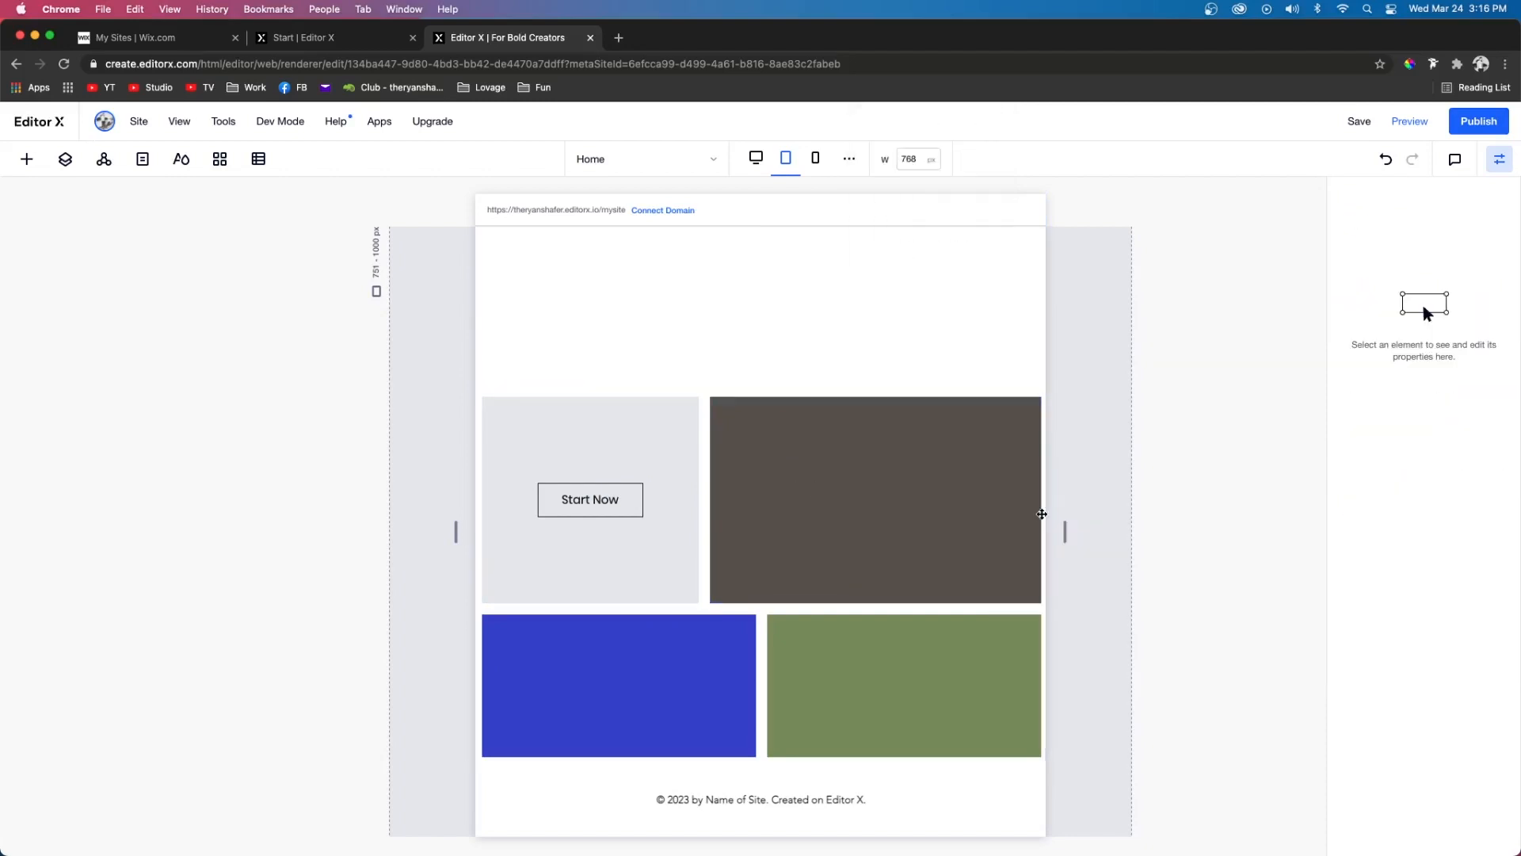
# - Compare the dark brown item's text on the mobile, desktop and tablet breakpoints
pyautogui.click(816, 159)
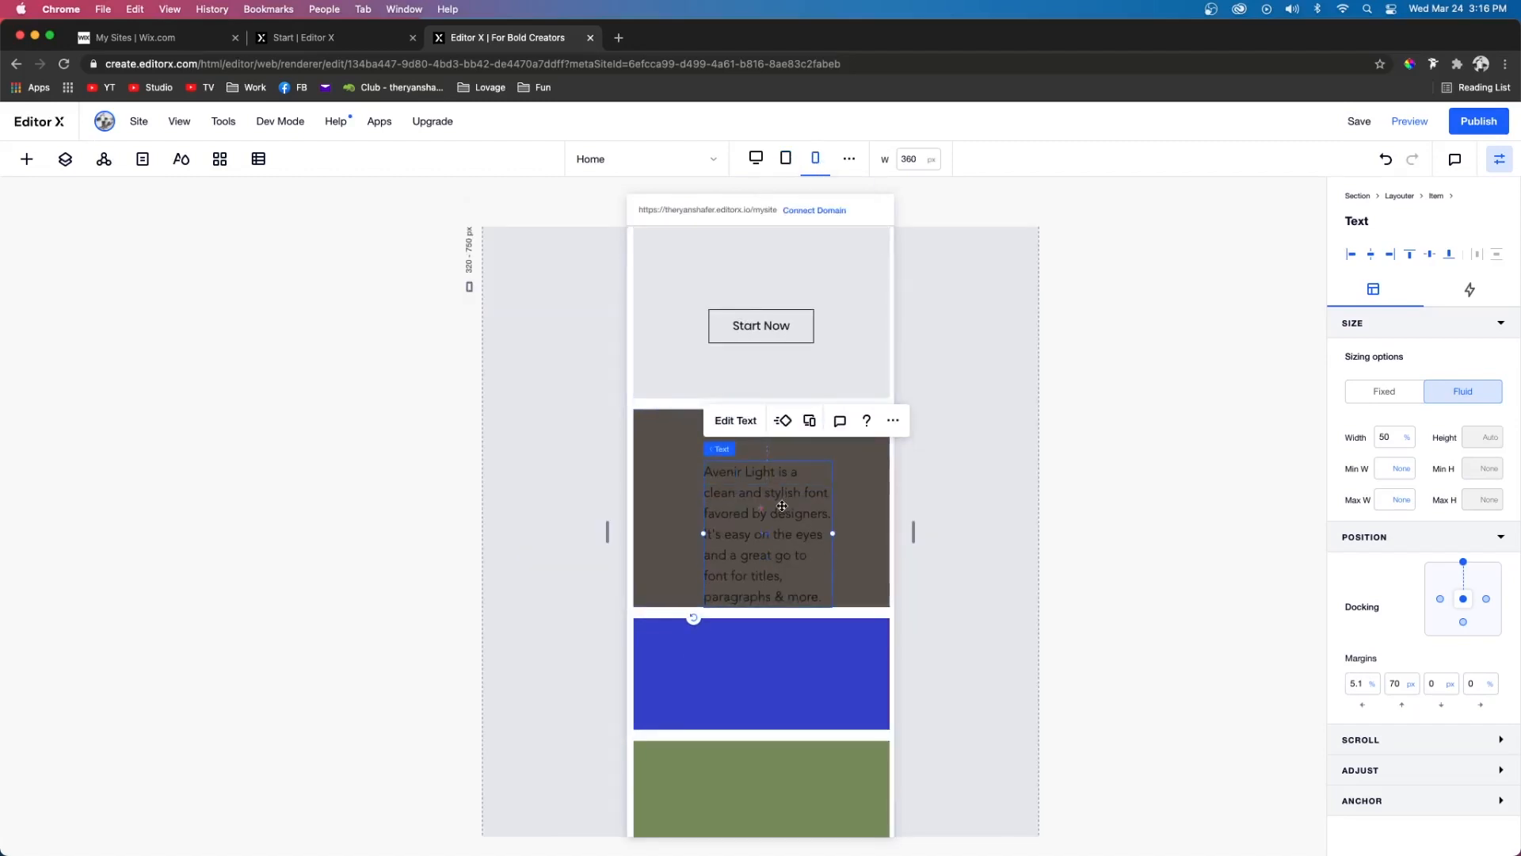
pyautogui.click(755, 158)
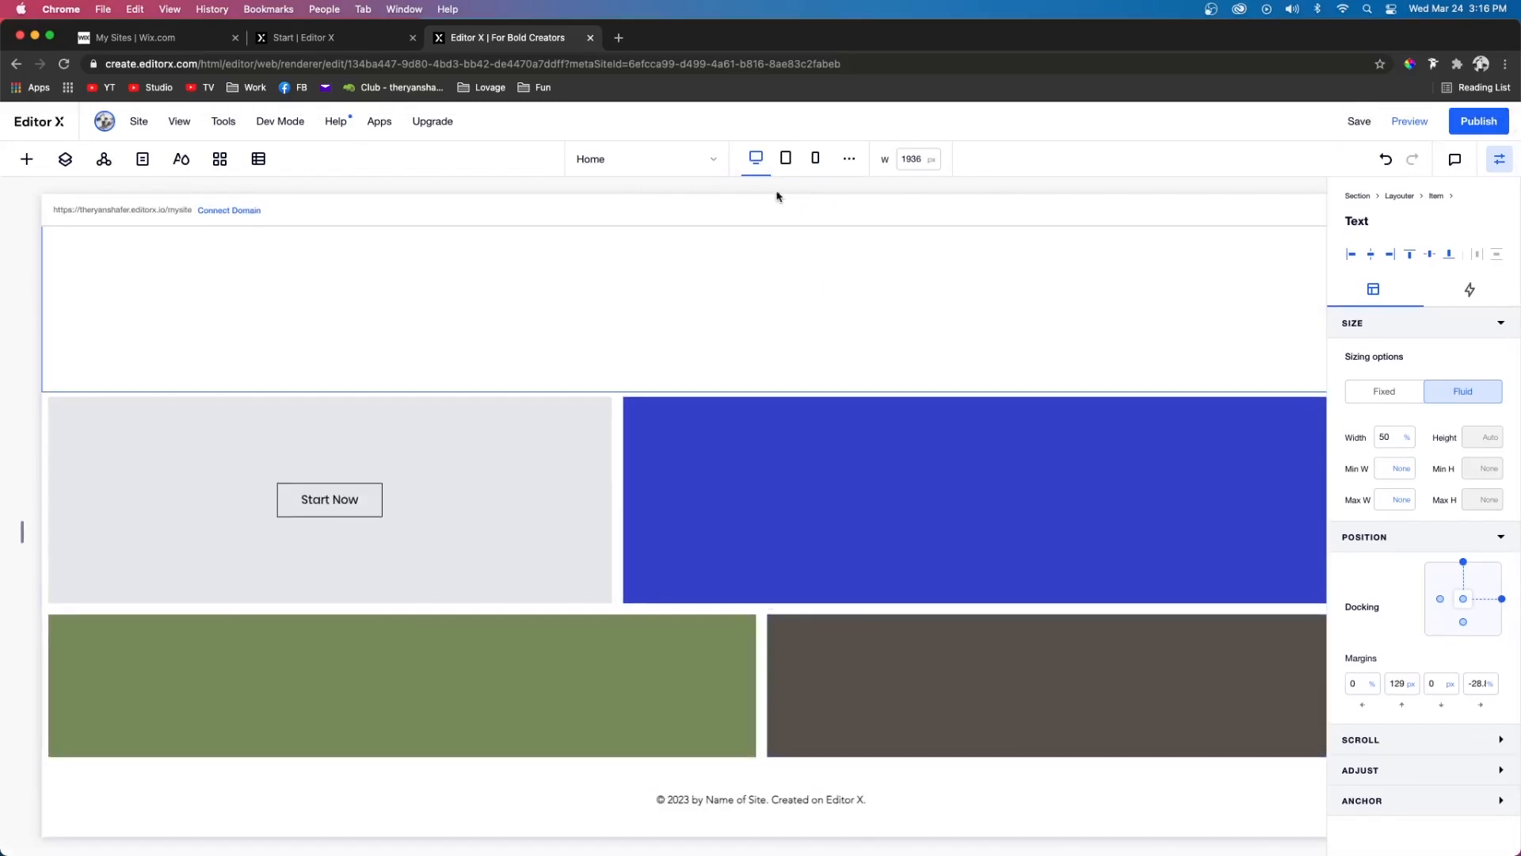
pyautogui.click(785, 161)
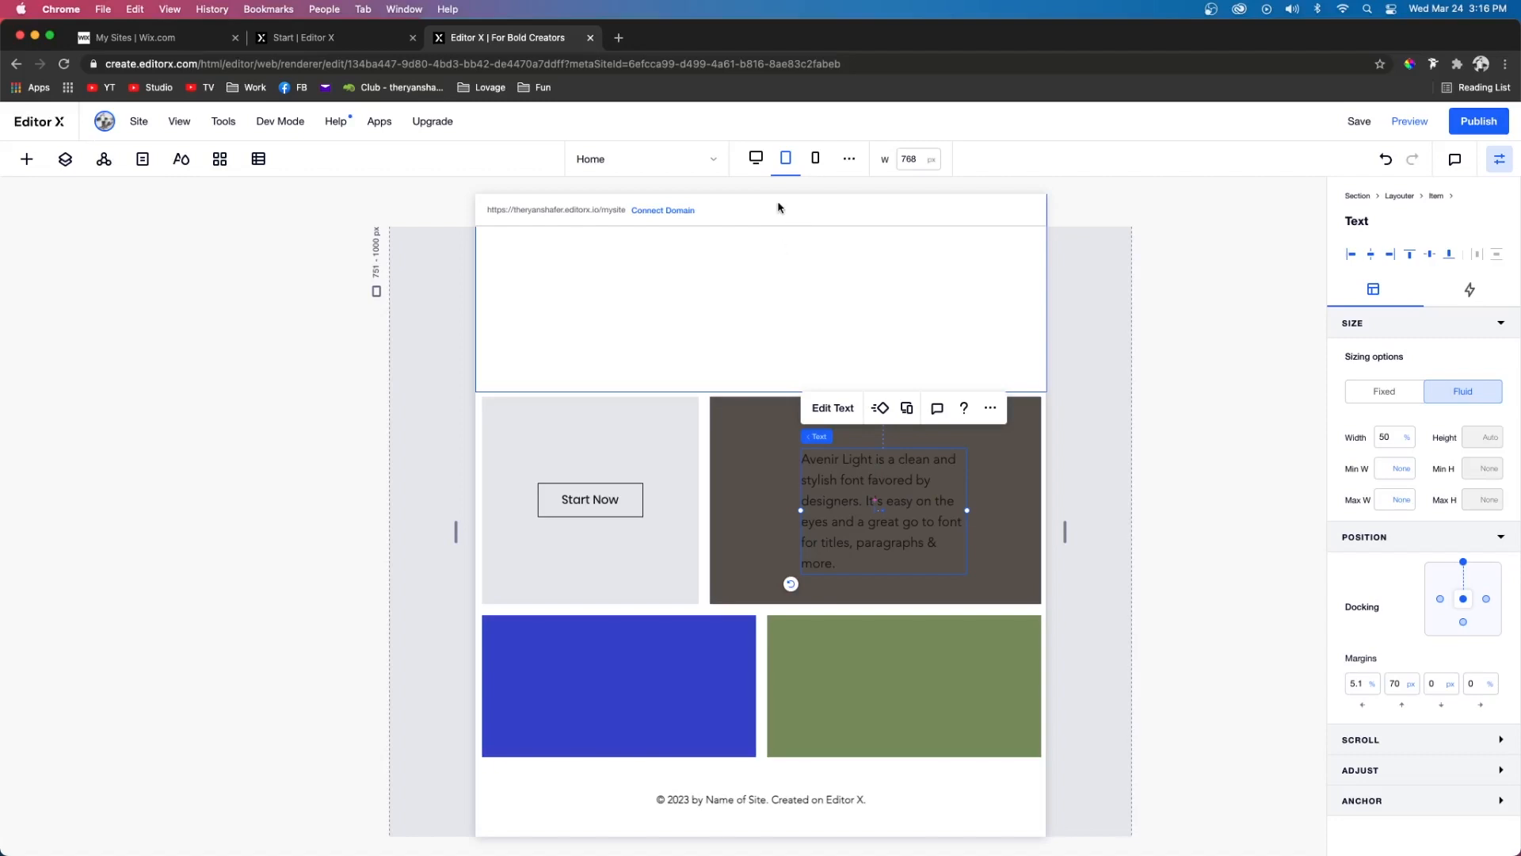
pyautogui.click(756, 159)
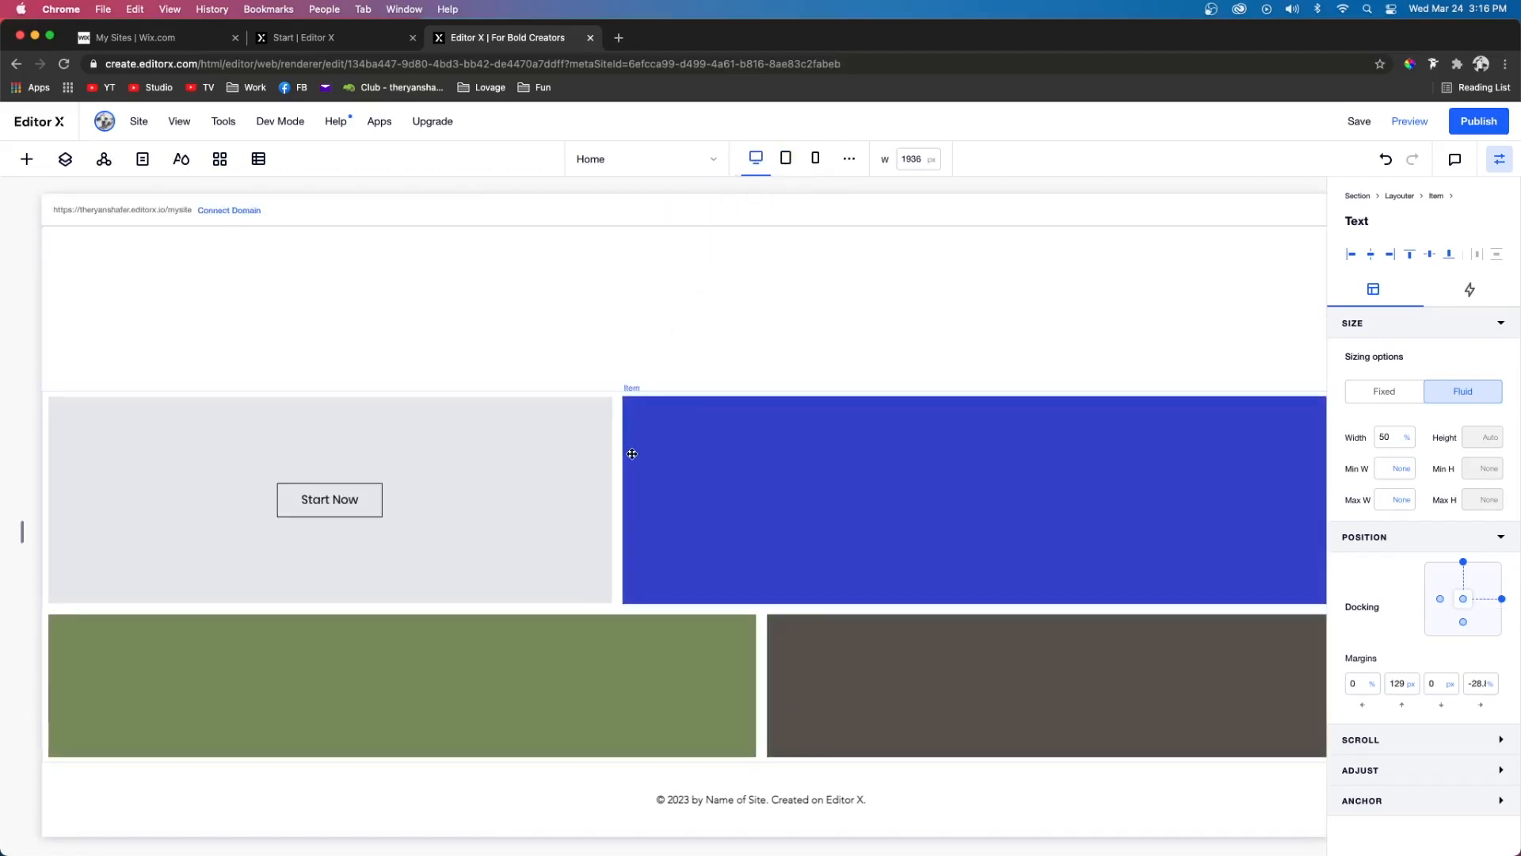
pyautogui.scroll(3, 632, 454)
pyautogui.scroll(-3, 377, 401)
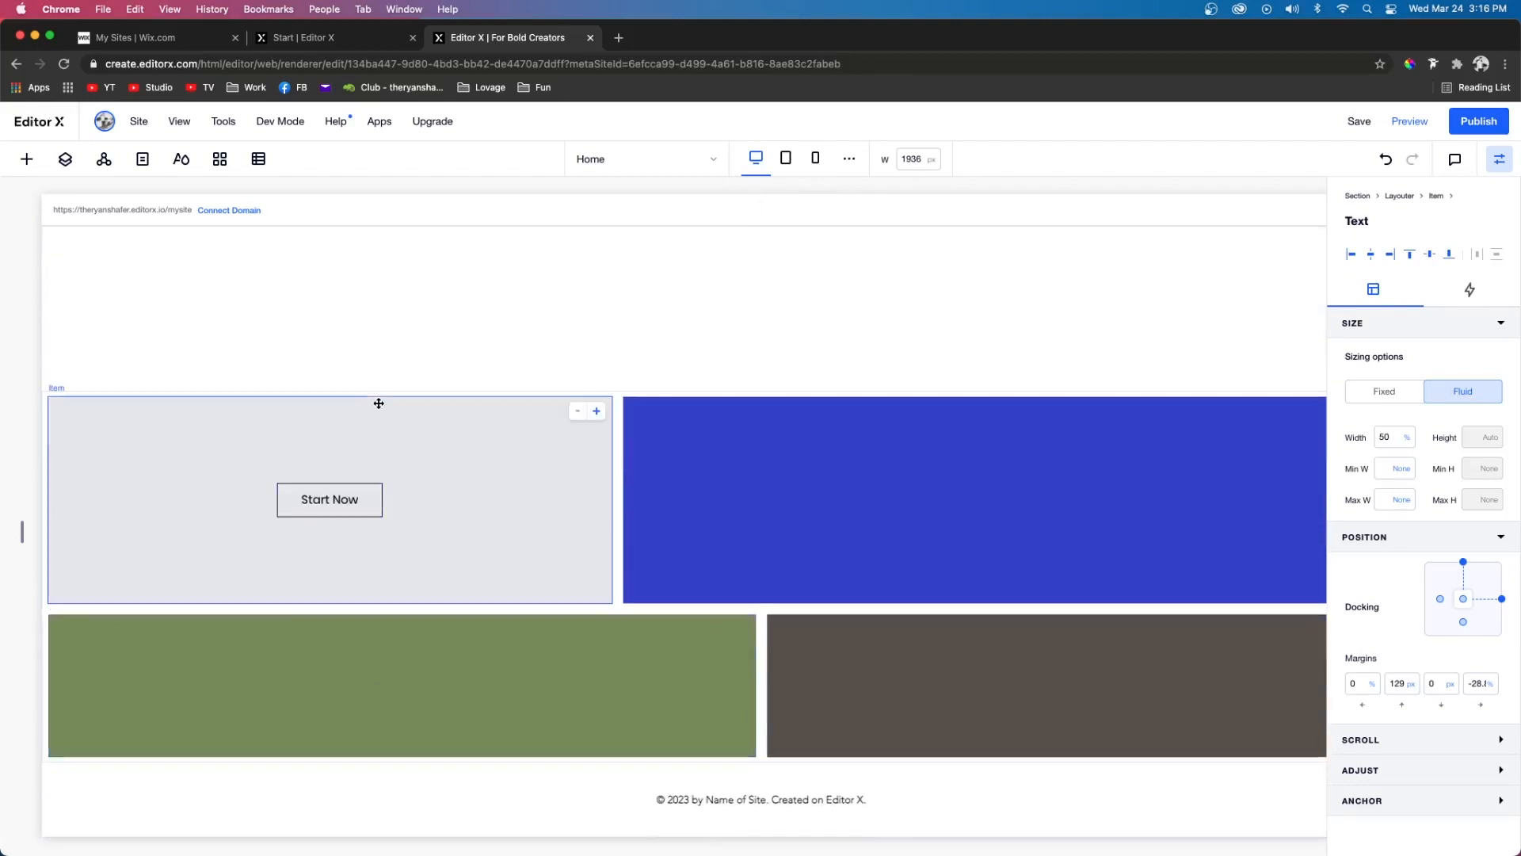
# - On the tablet breakpoint, move the text to the middle of the dark brown item, checking the mobile breakpoint between adjustments
pyautogui.click(785, 160)
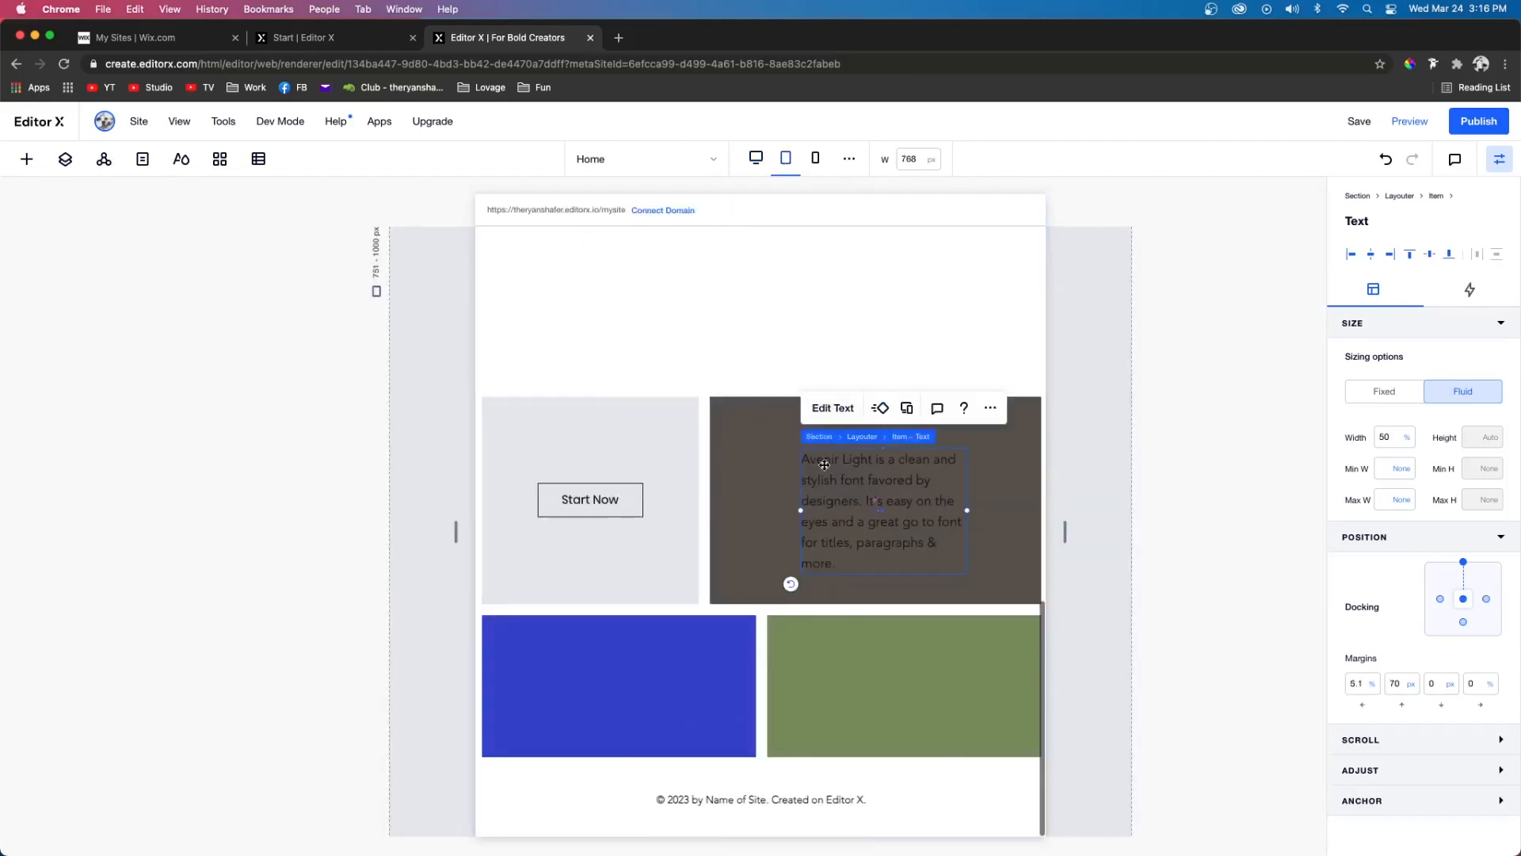
pyautogui.moveTo(852, 489); pyautogui.dragTo(850, 478)
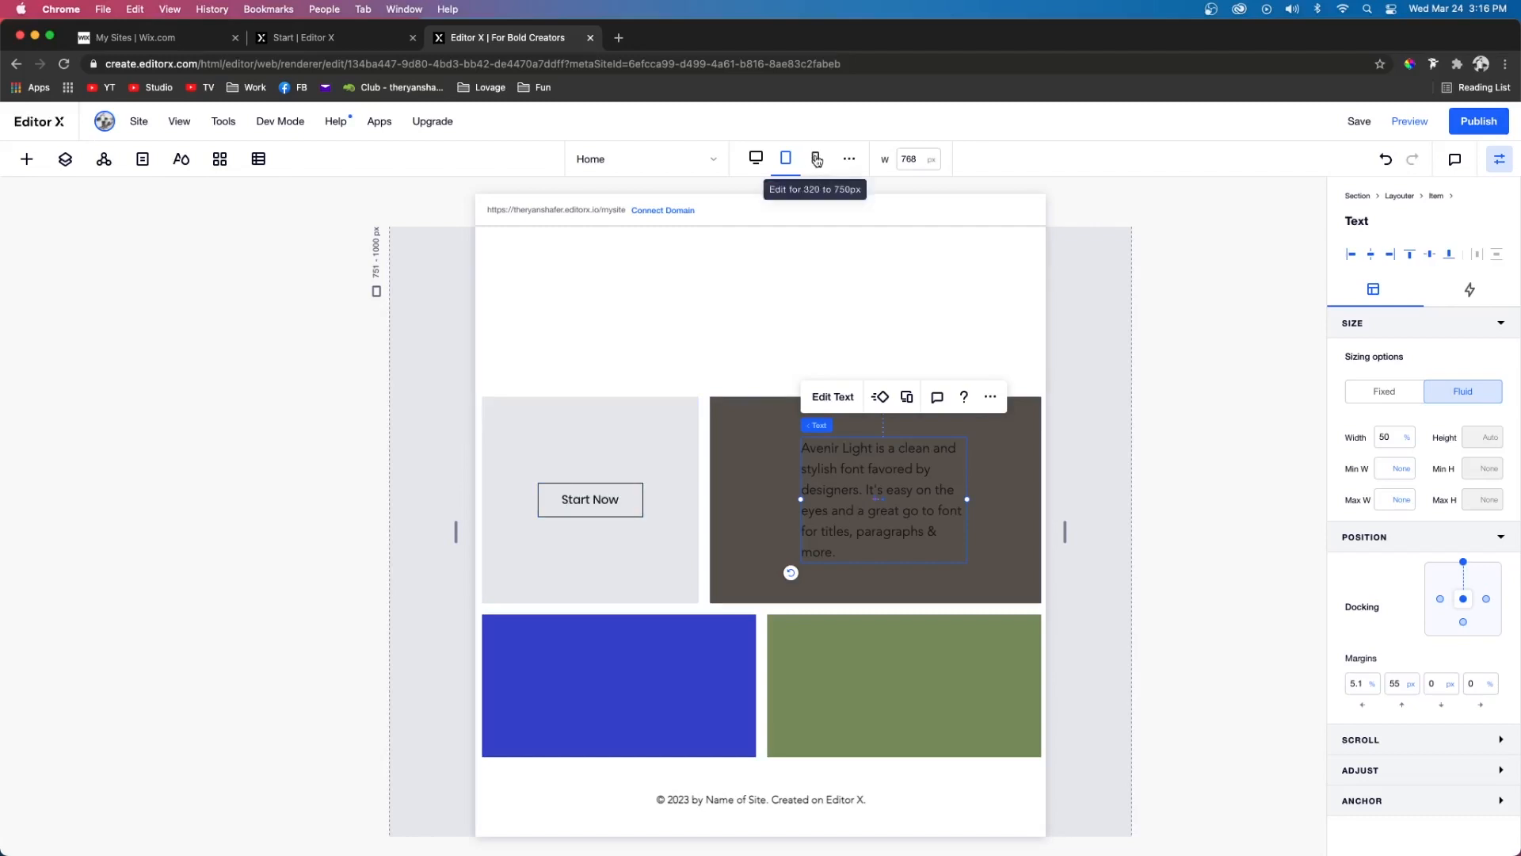
pyautogui.click(816, 157)
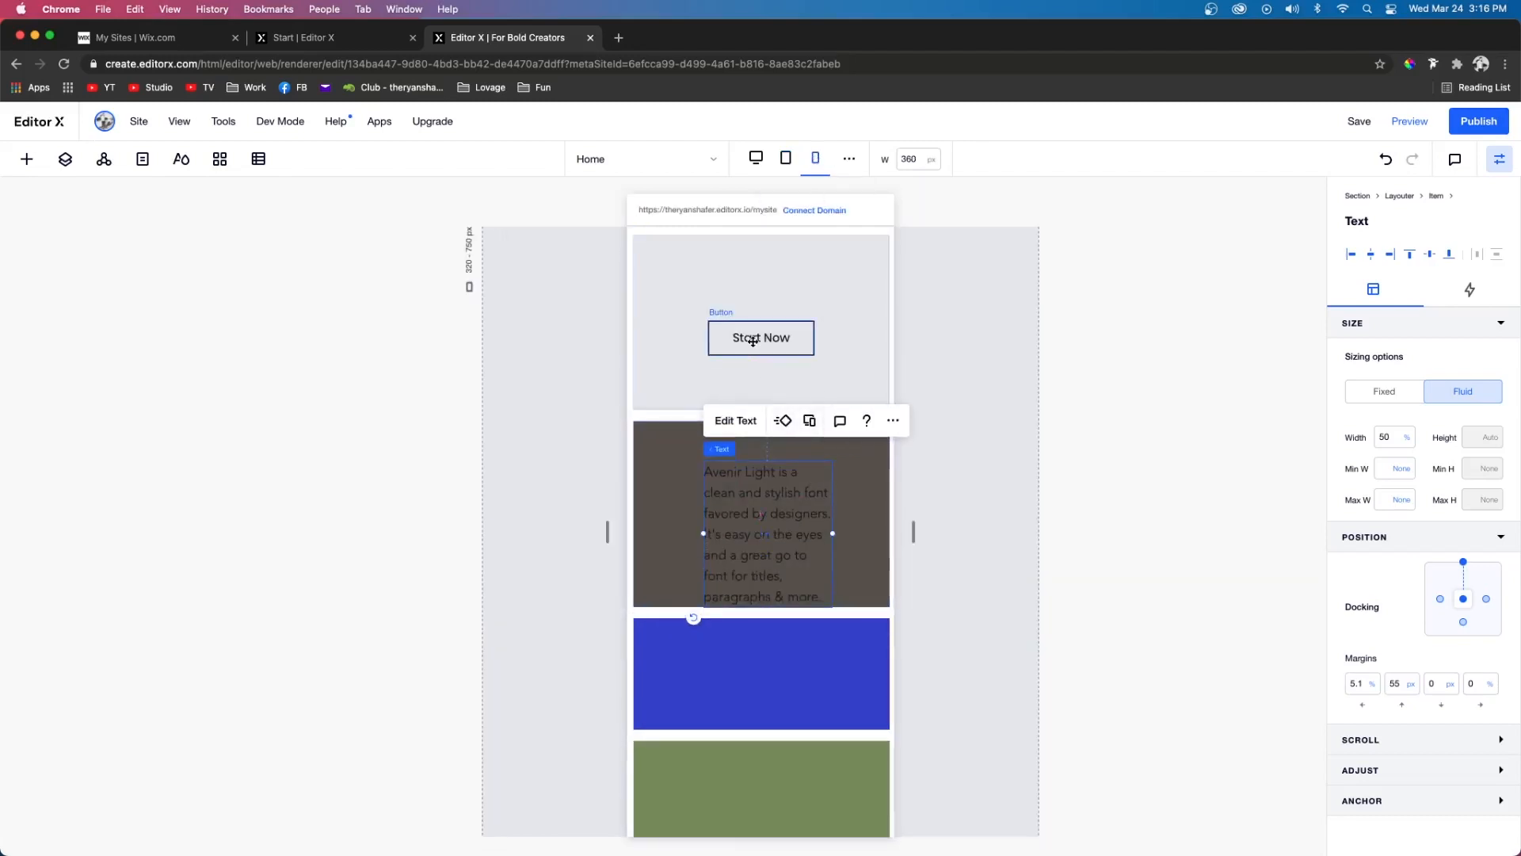
pyautogui.click(786, 159)
pyautogui.moveTo(891, 500); pyautogui.dragTo(875, 500)
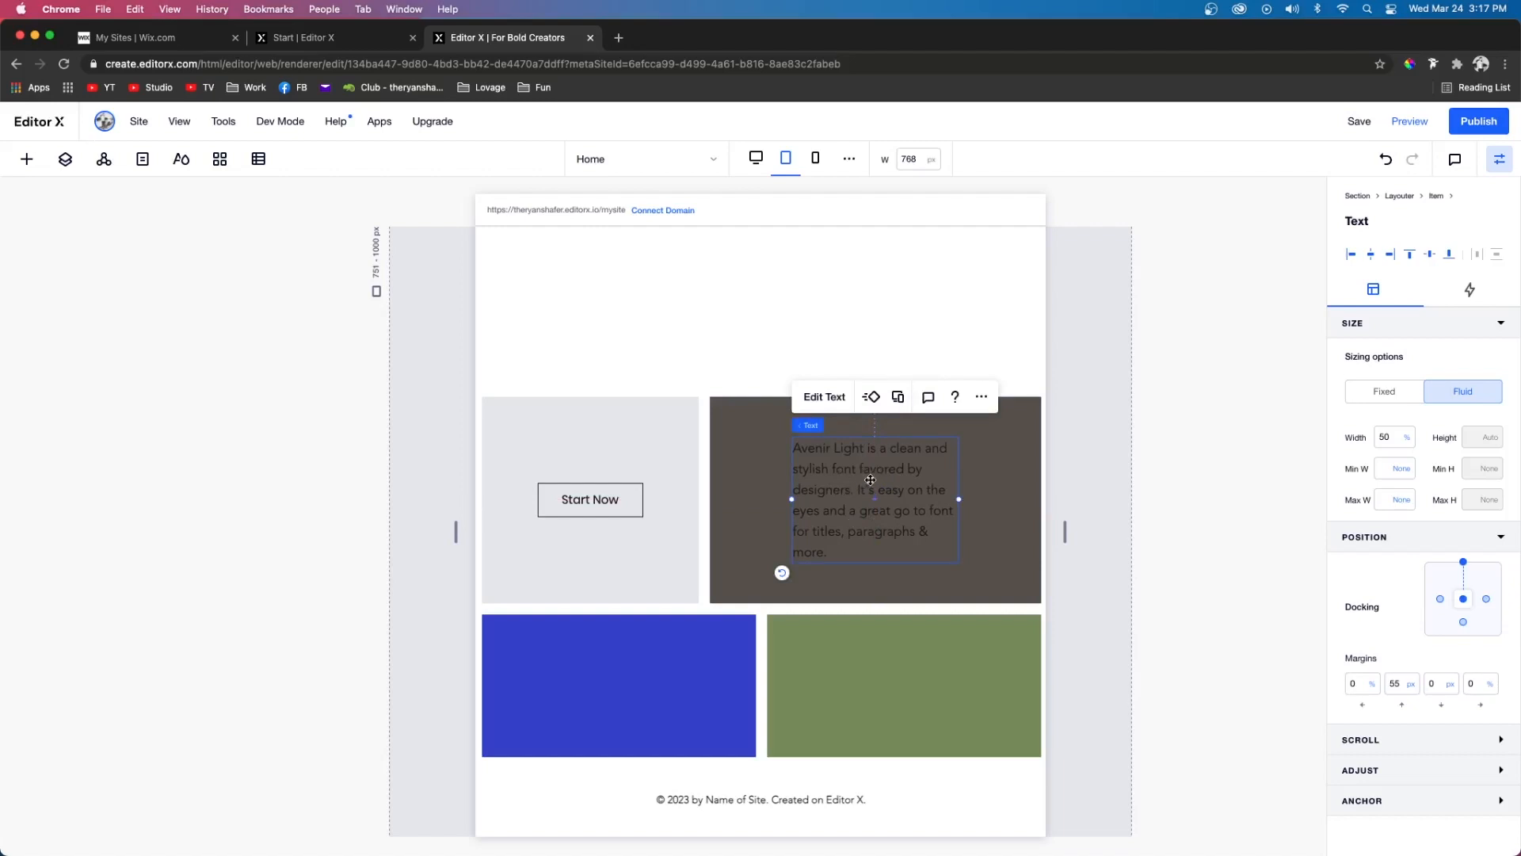
# - Set the dark brown item's text to Don't Display on the mobile breakpoint, and compare the desktop and tablet breakpoints
pyautogui.click(816, 161)
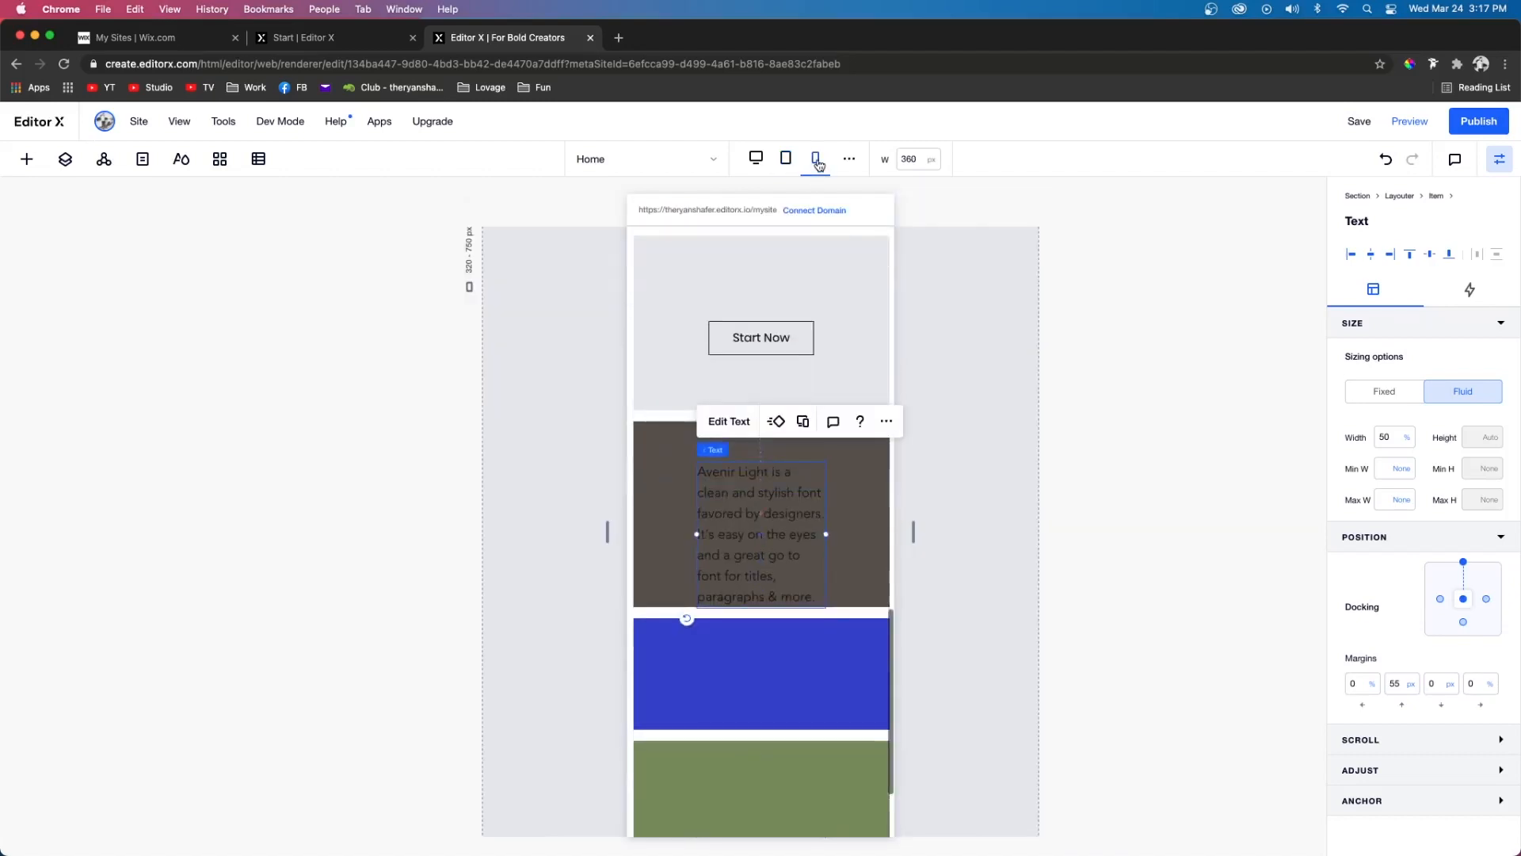
pyautogui.rightClick(758, 502)
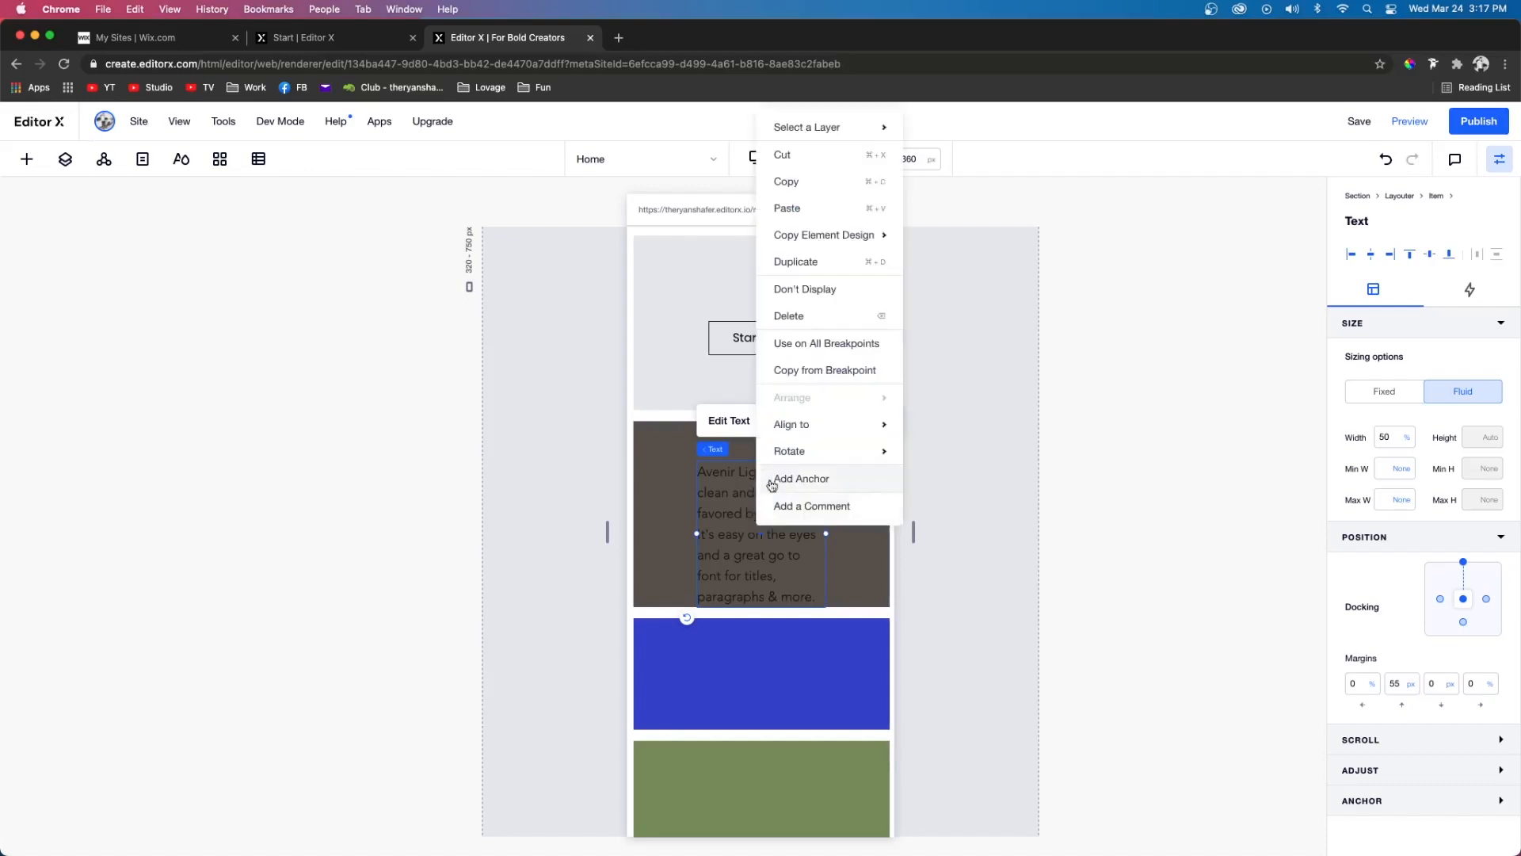
pyautogui.click(809, 294)
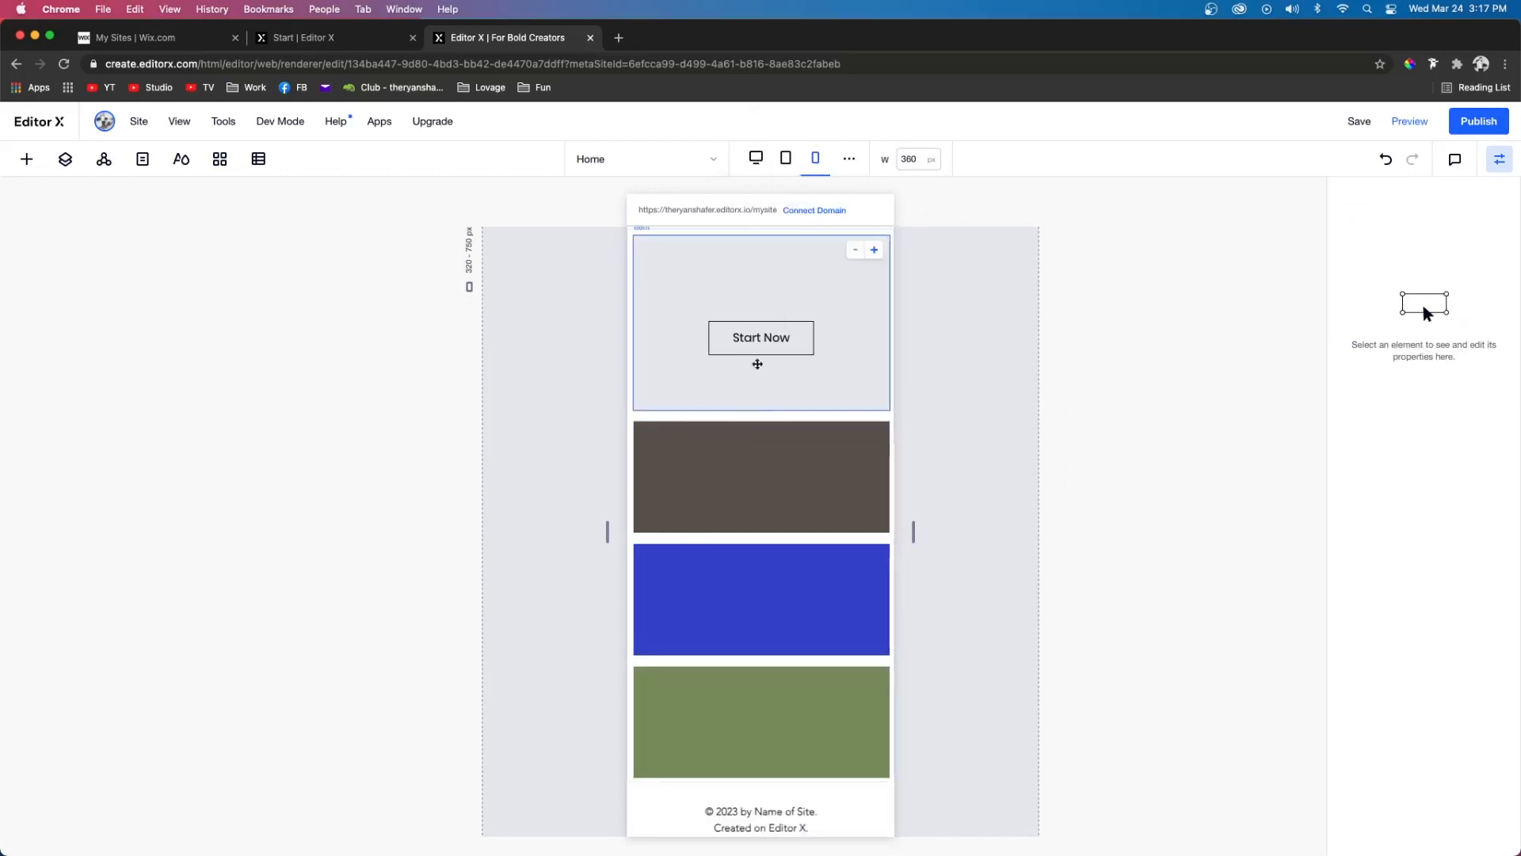
pyautogui.click(757, 170)
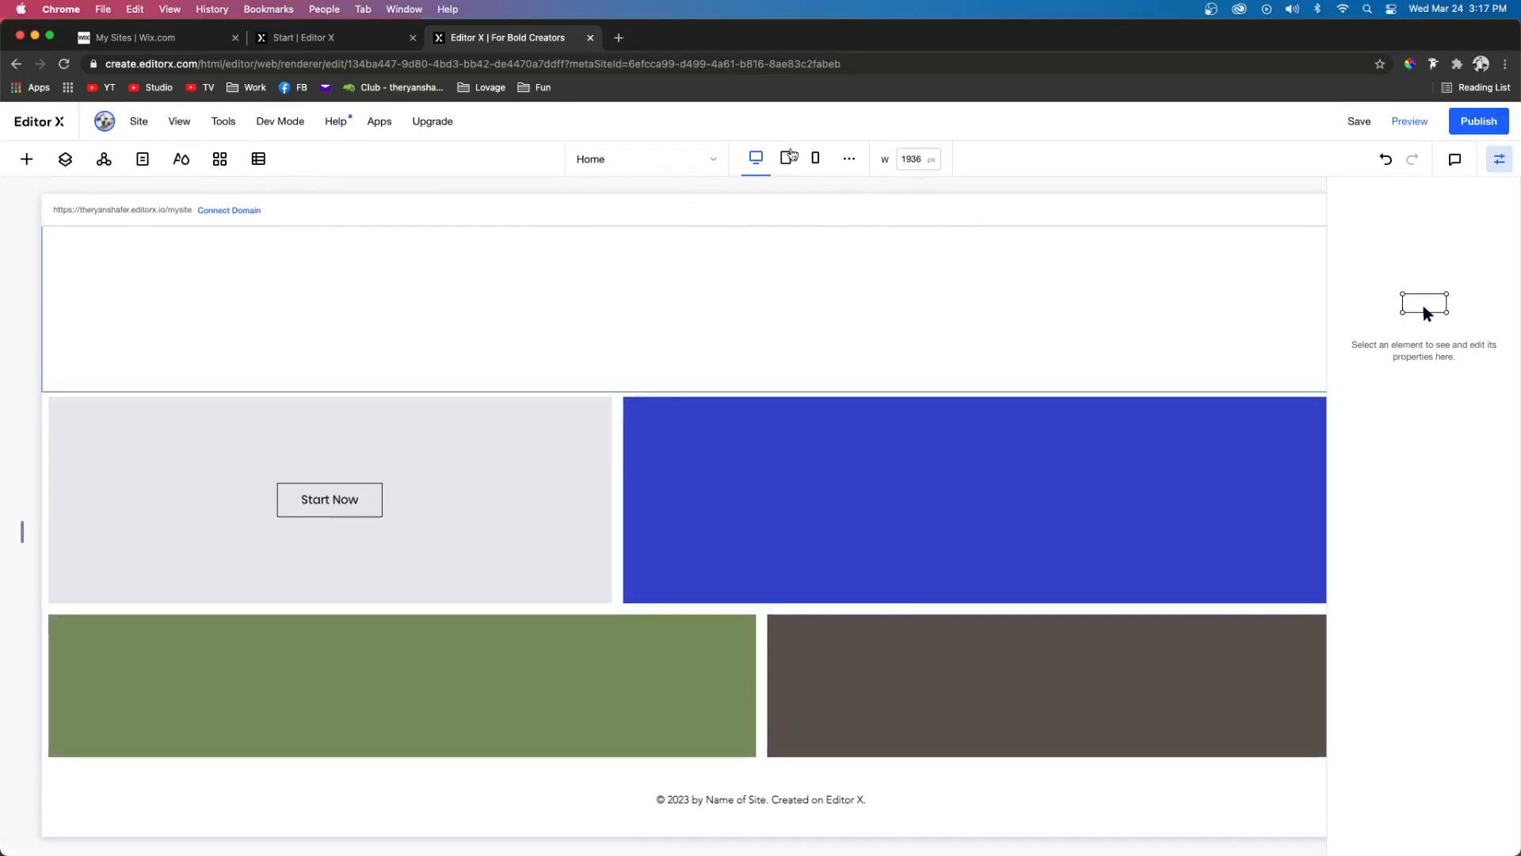
pyautogui.click(786, 158)
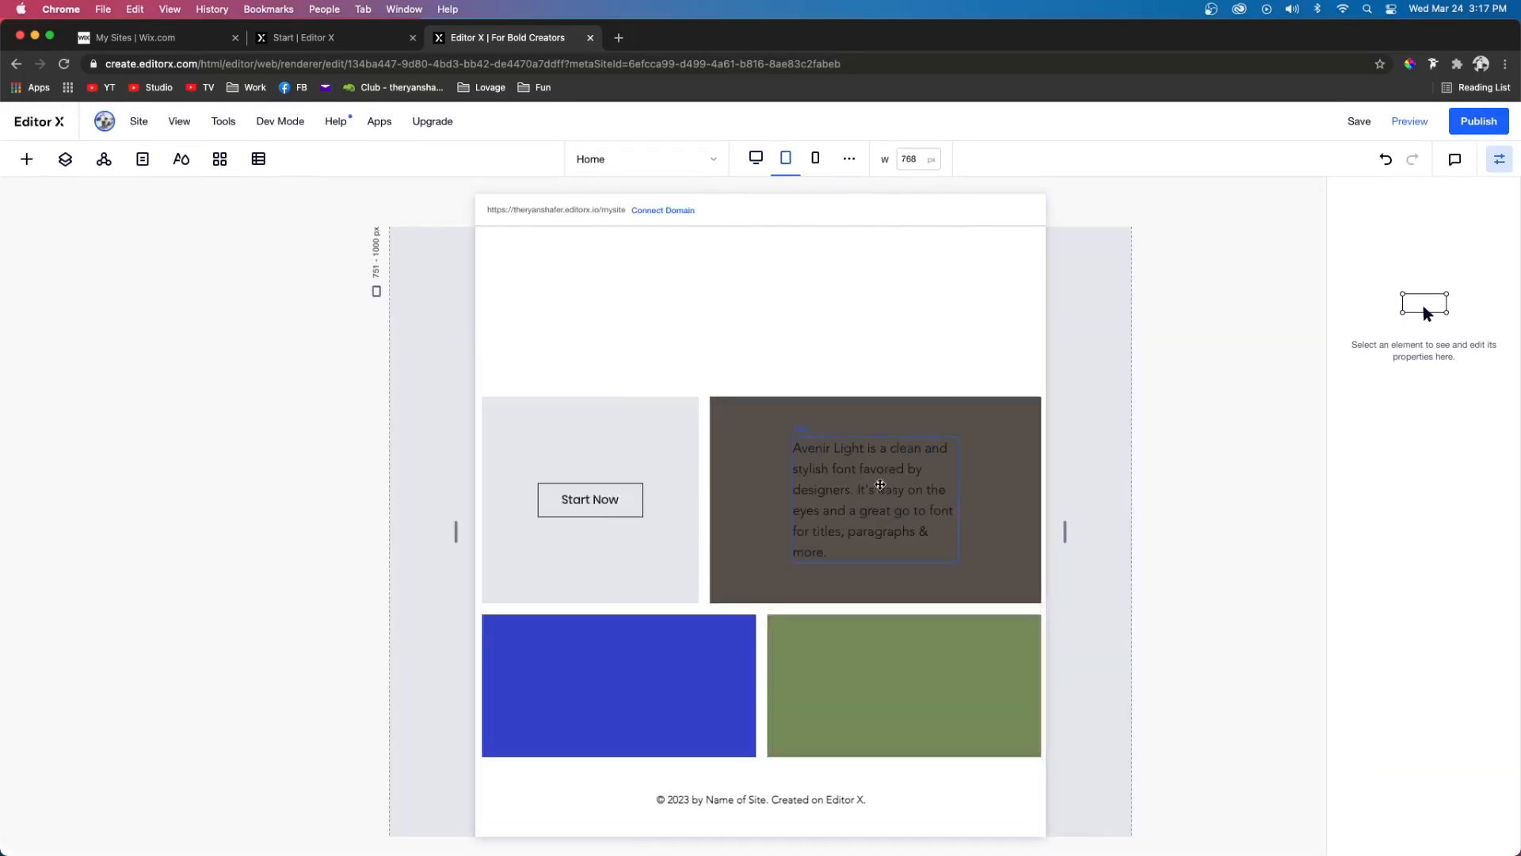
# - On the mobile breakpoint, show the dark brown item's hidden text again from its layer and move it toward the item's middle
pyautogui.click(815, 157)
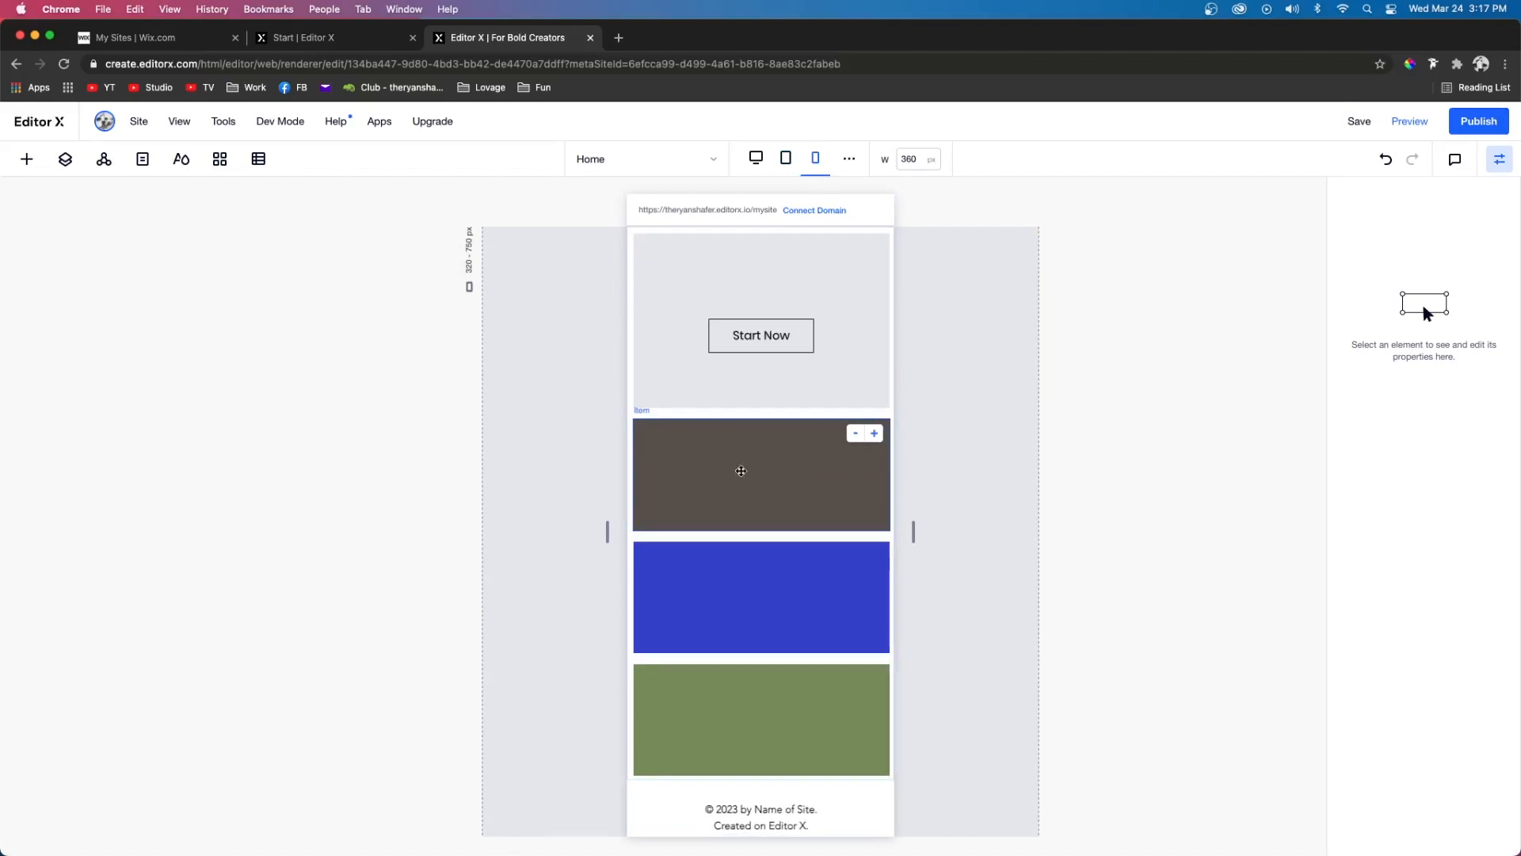
pyautogui.click(781, 479)
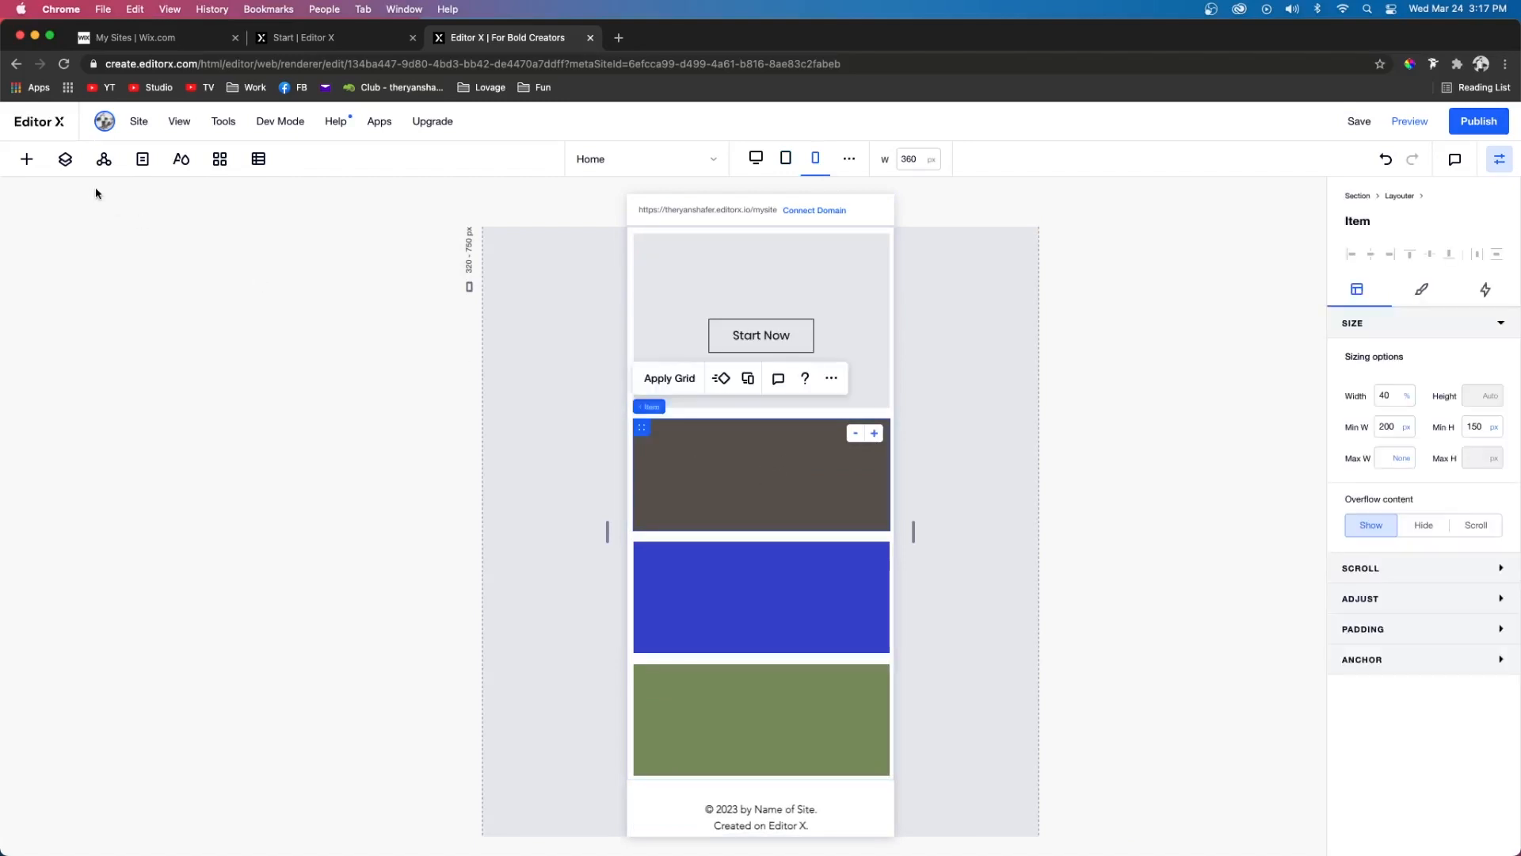
pyautogui.click(65, 158)
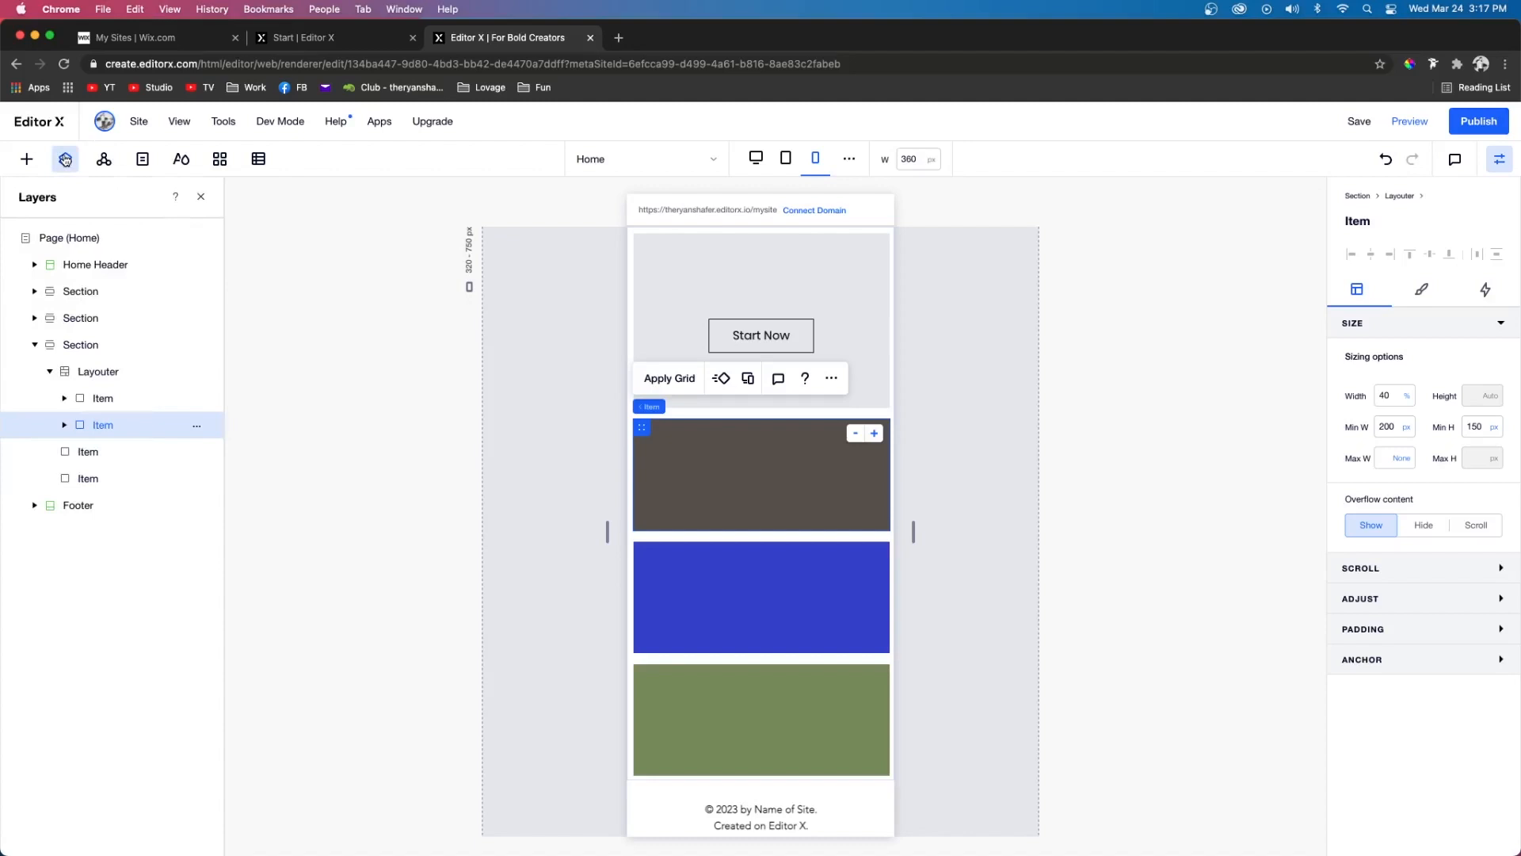
pyautogui.click(67, 426)
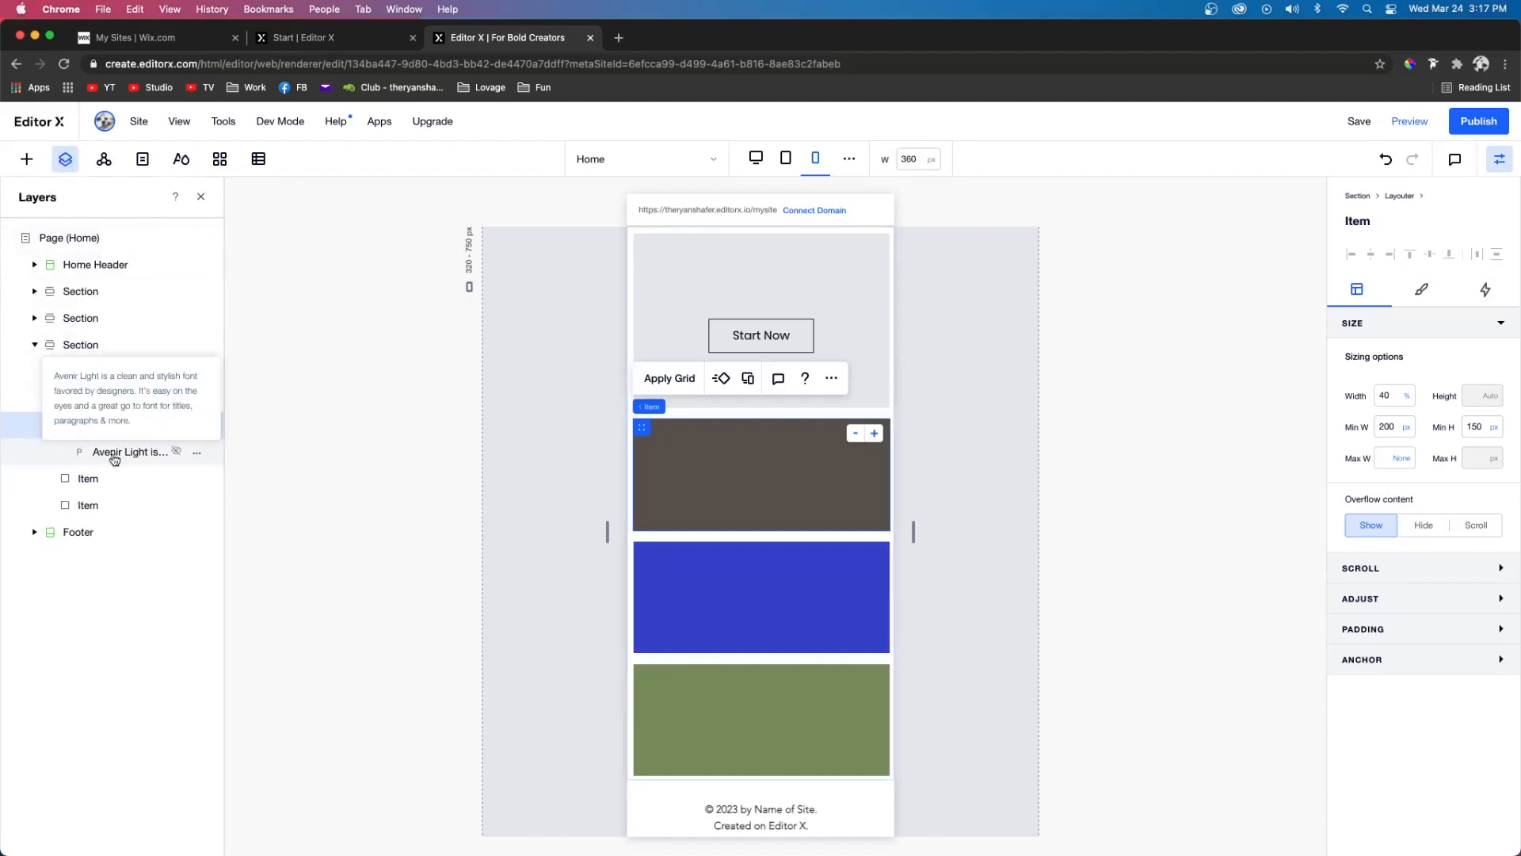
pyautogui.click(177, 452)
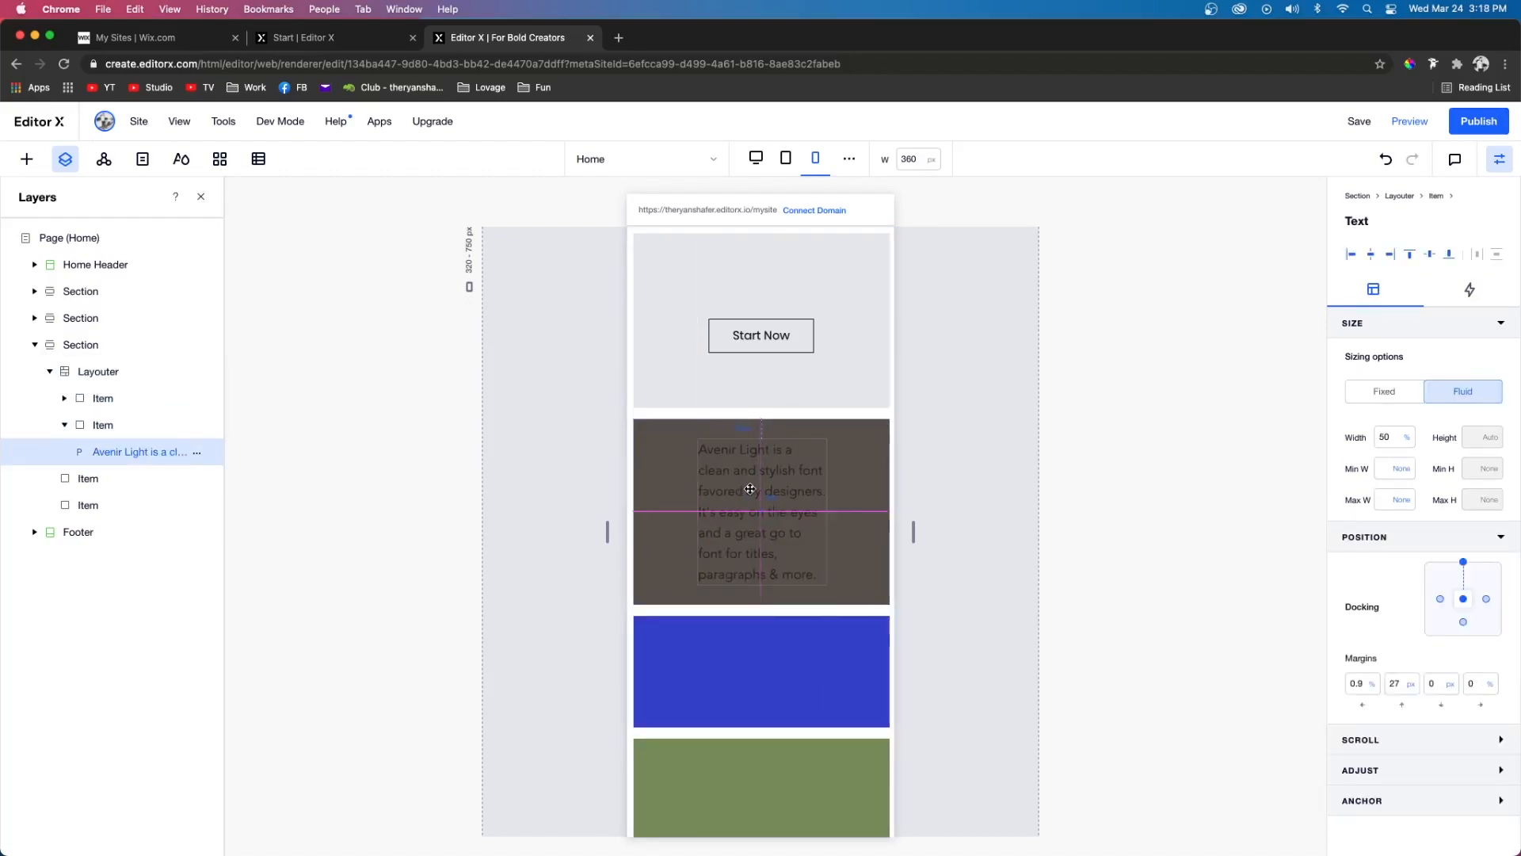
# - Compare the text on the tablet and desktop breakpoints, and apply Use on All Breakpoints to it from the tablet breakpoint
pyautogui.click(786, 158)
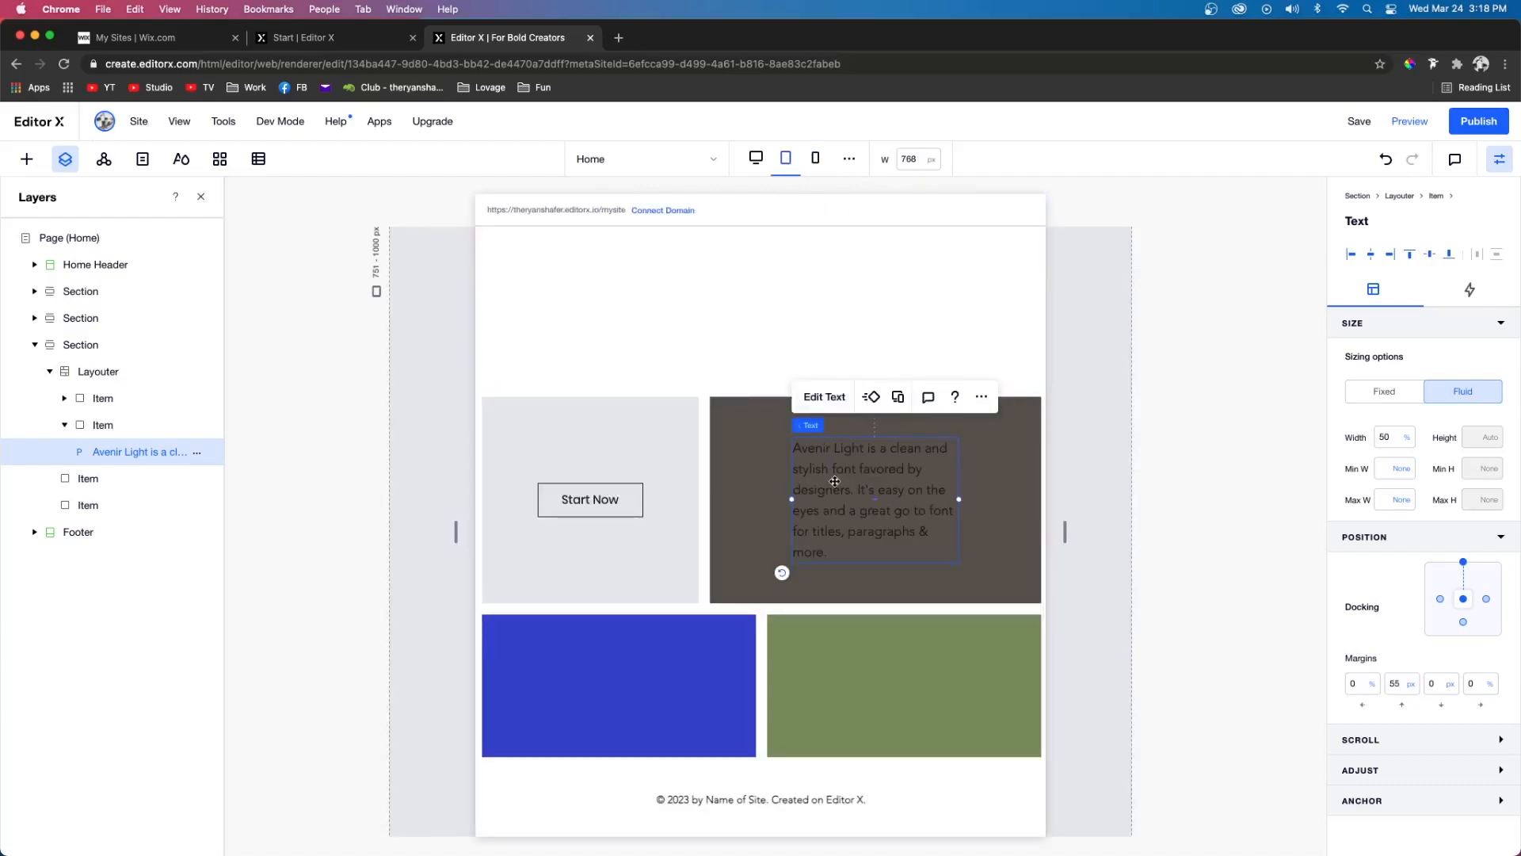
pyautogui.click(756, 157)
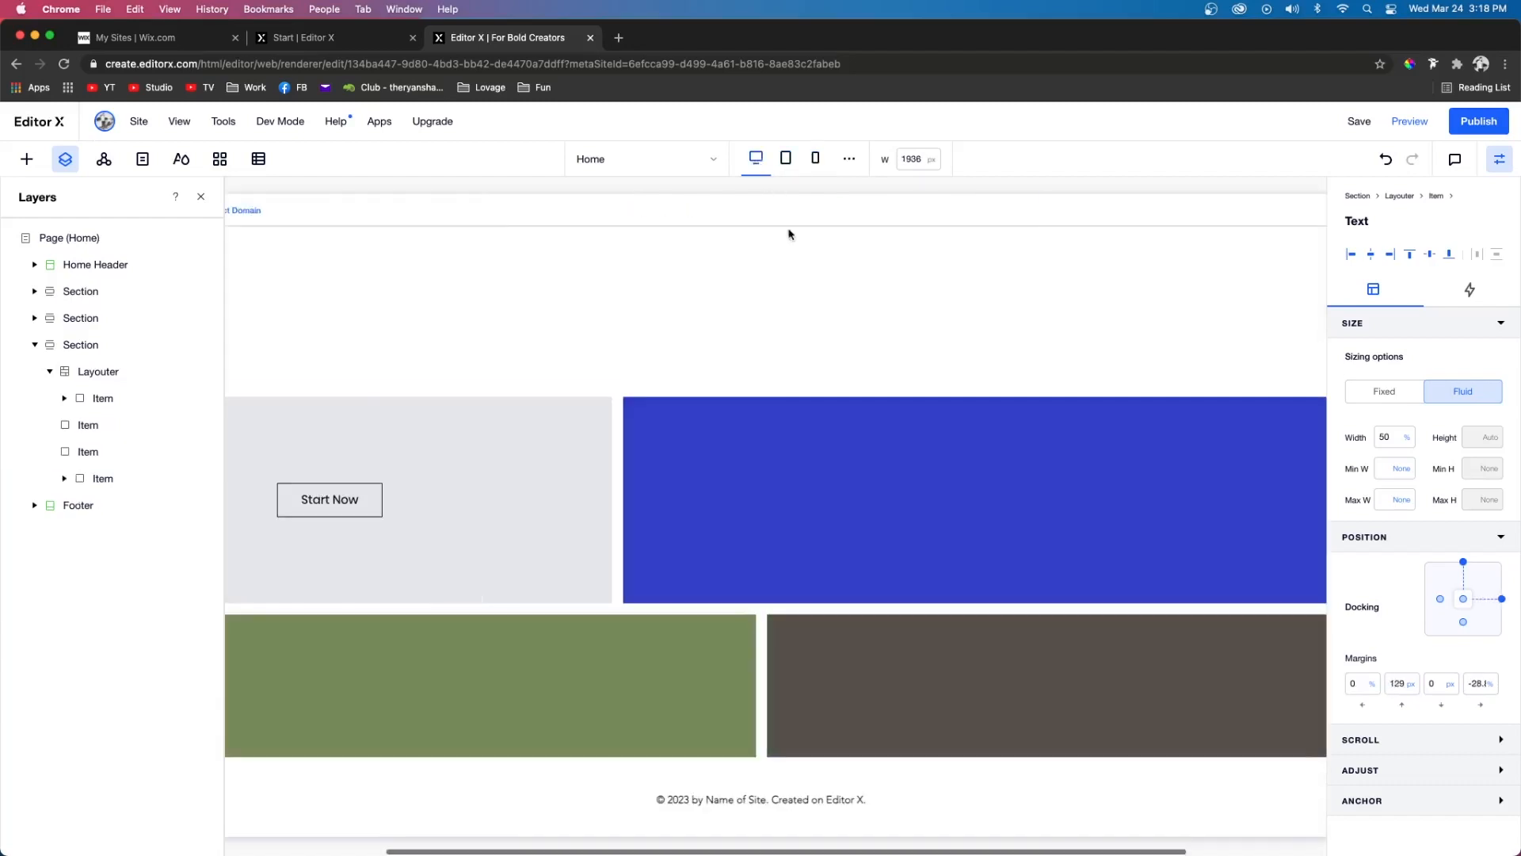
pyautogui.click(786, 157)
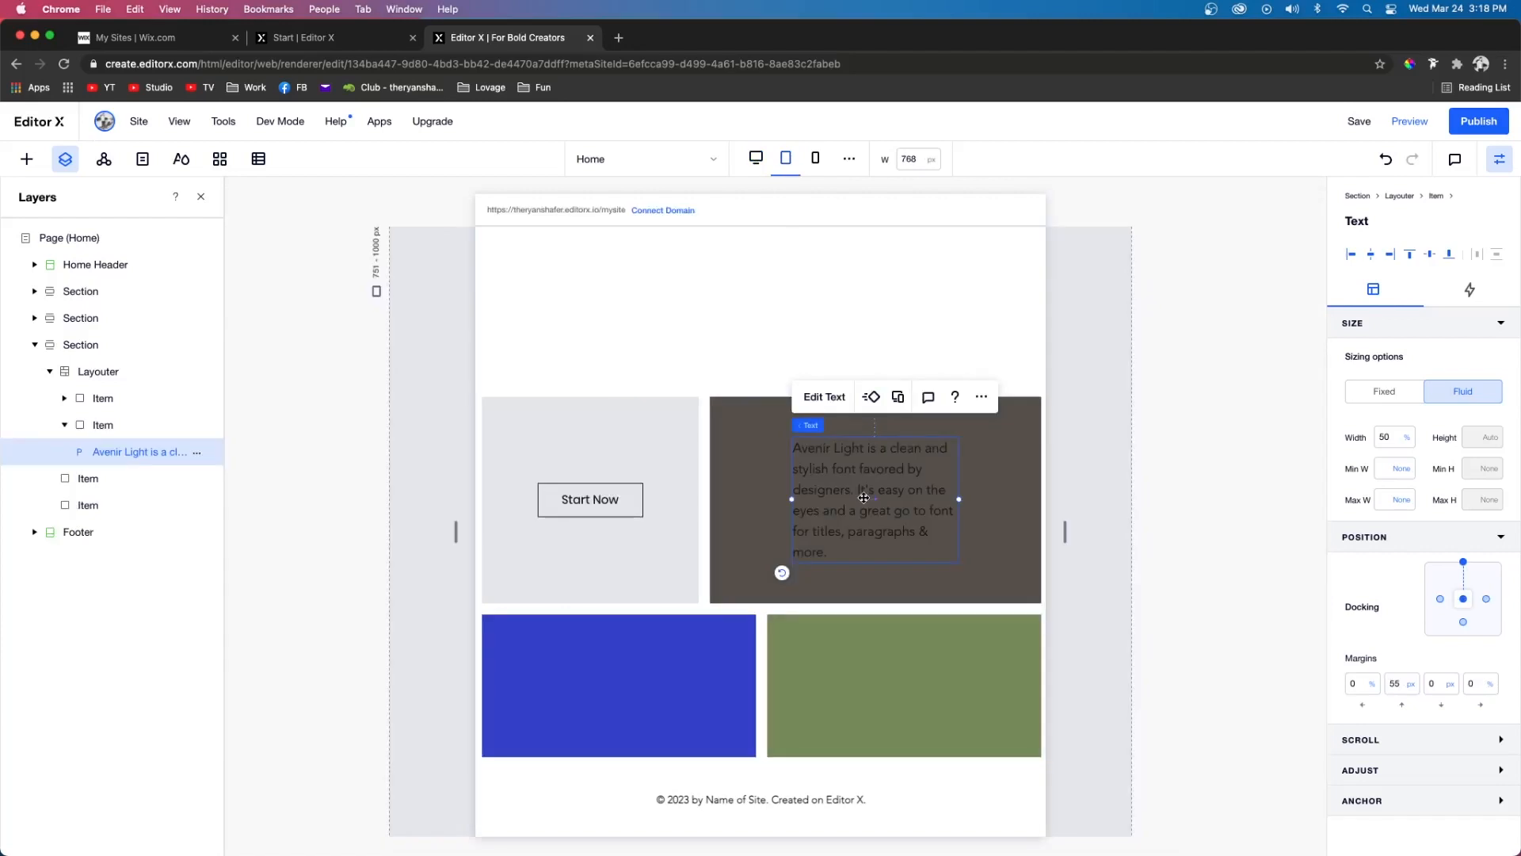
pyautogui.rightClick(863, 497)
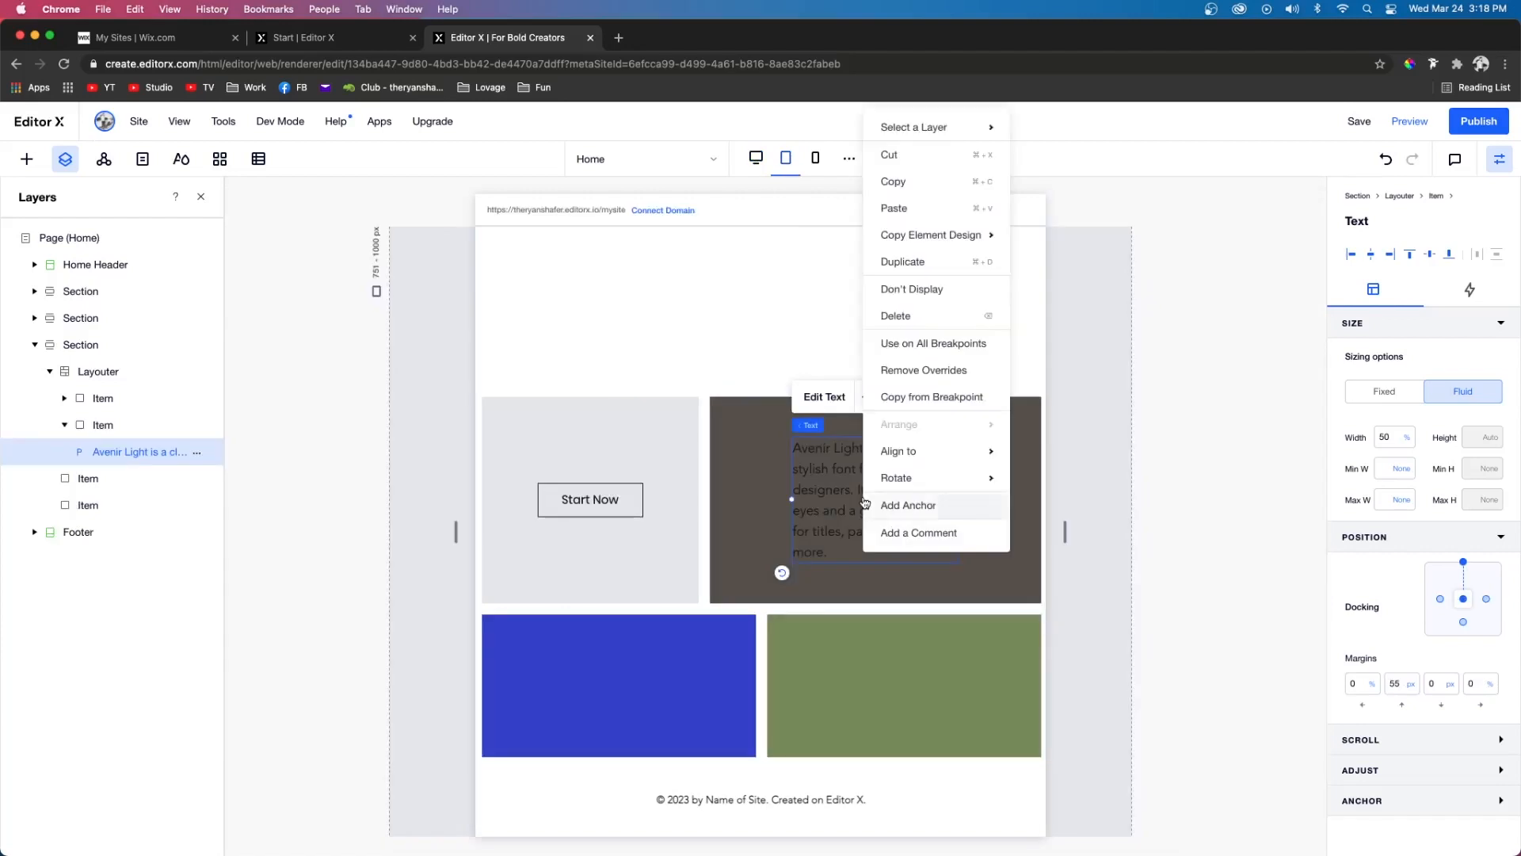
pyautogui.click(937, 345)
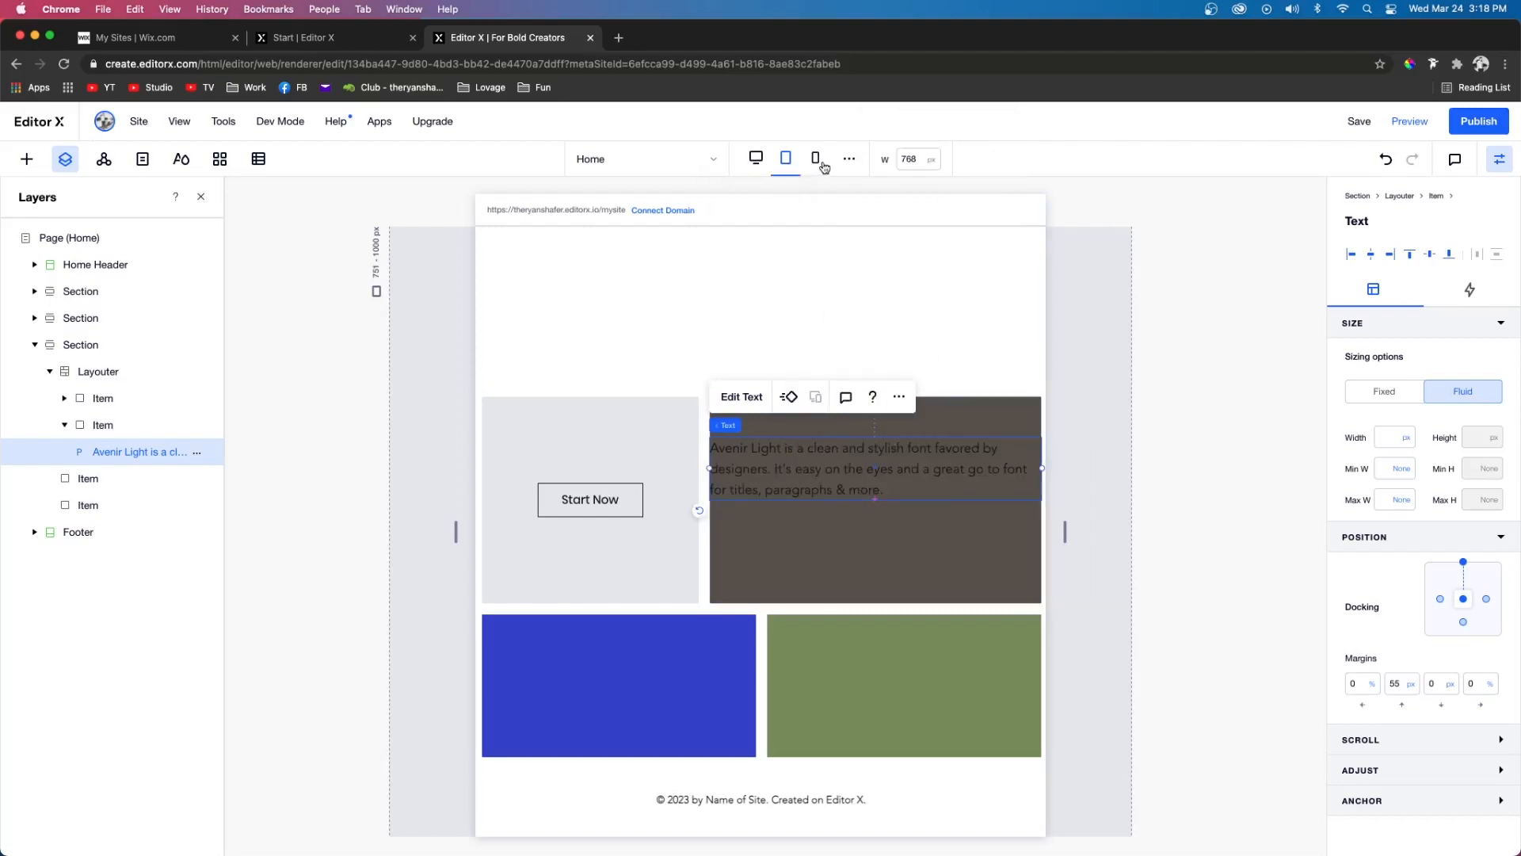
# - On the desktop breakpoint, move the text up and to the left inside the dark brown item
pyautogui.click(756, 158)
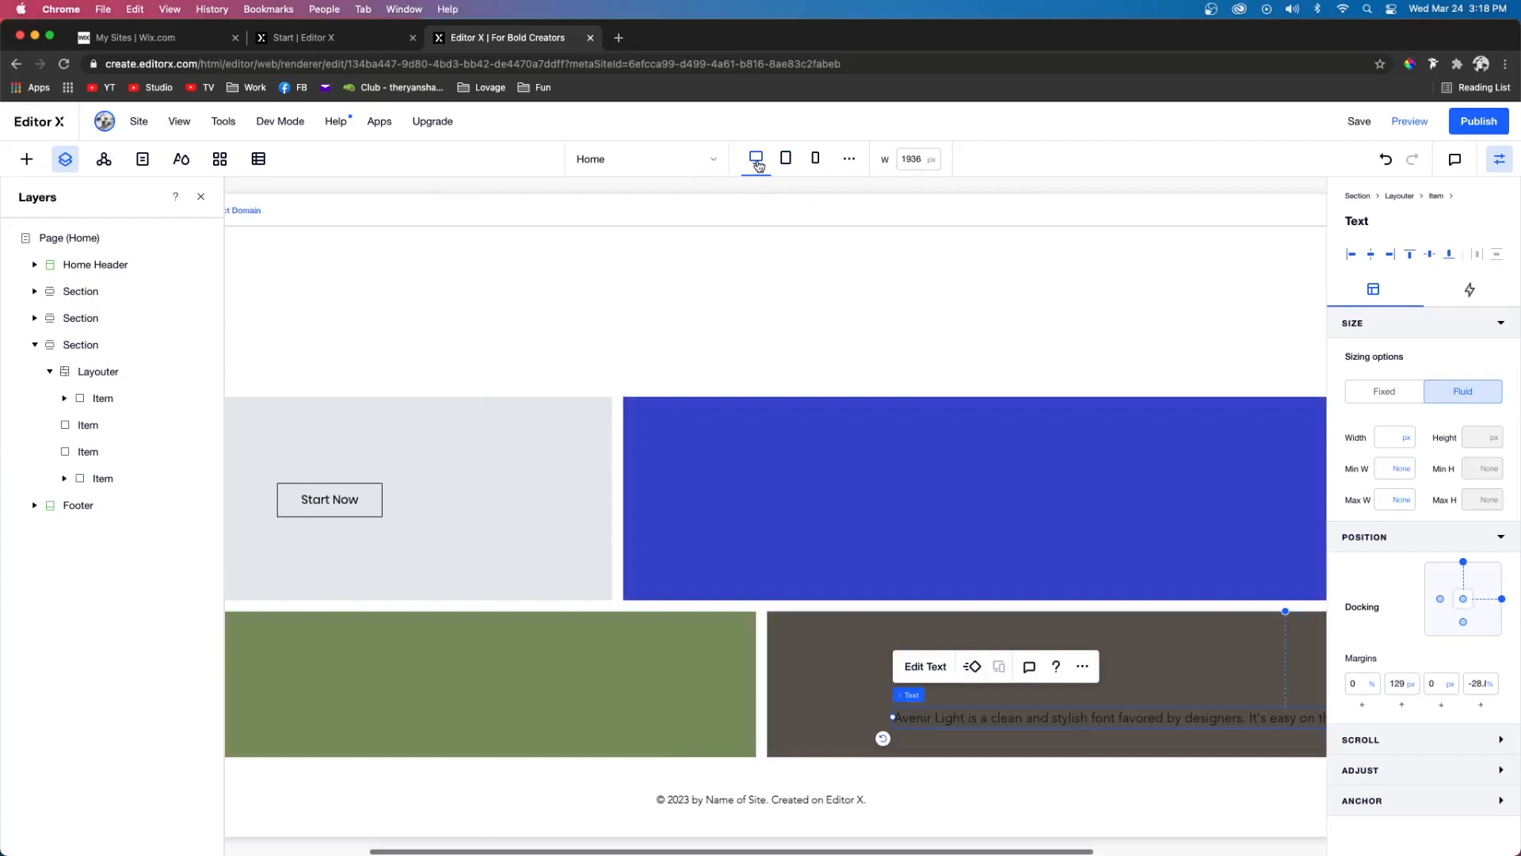
pyautogui.scroll(-1, 1004, 549)
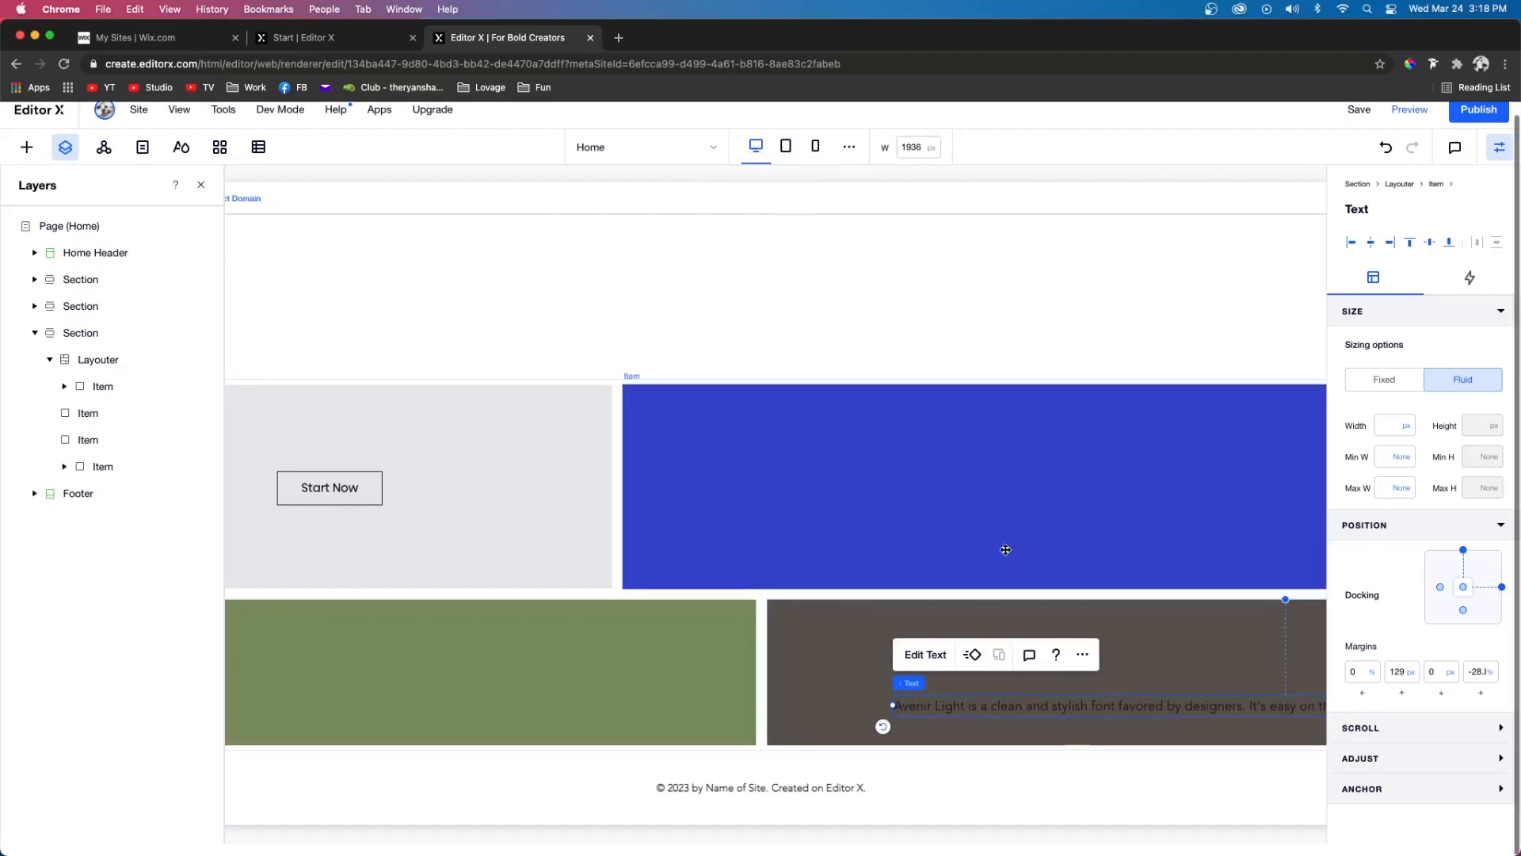
pyautogui.moveTo(968, 719); pyautogui.dragTo(904, 683)
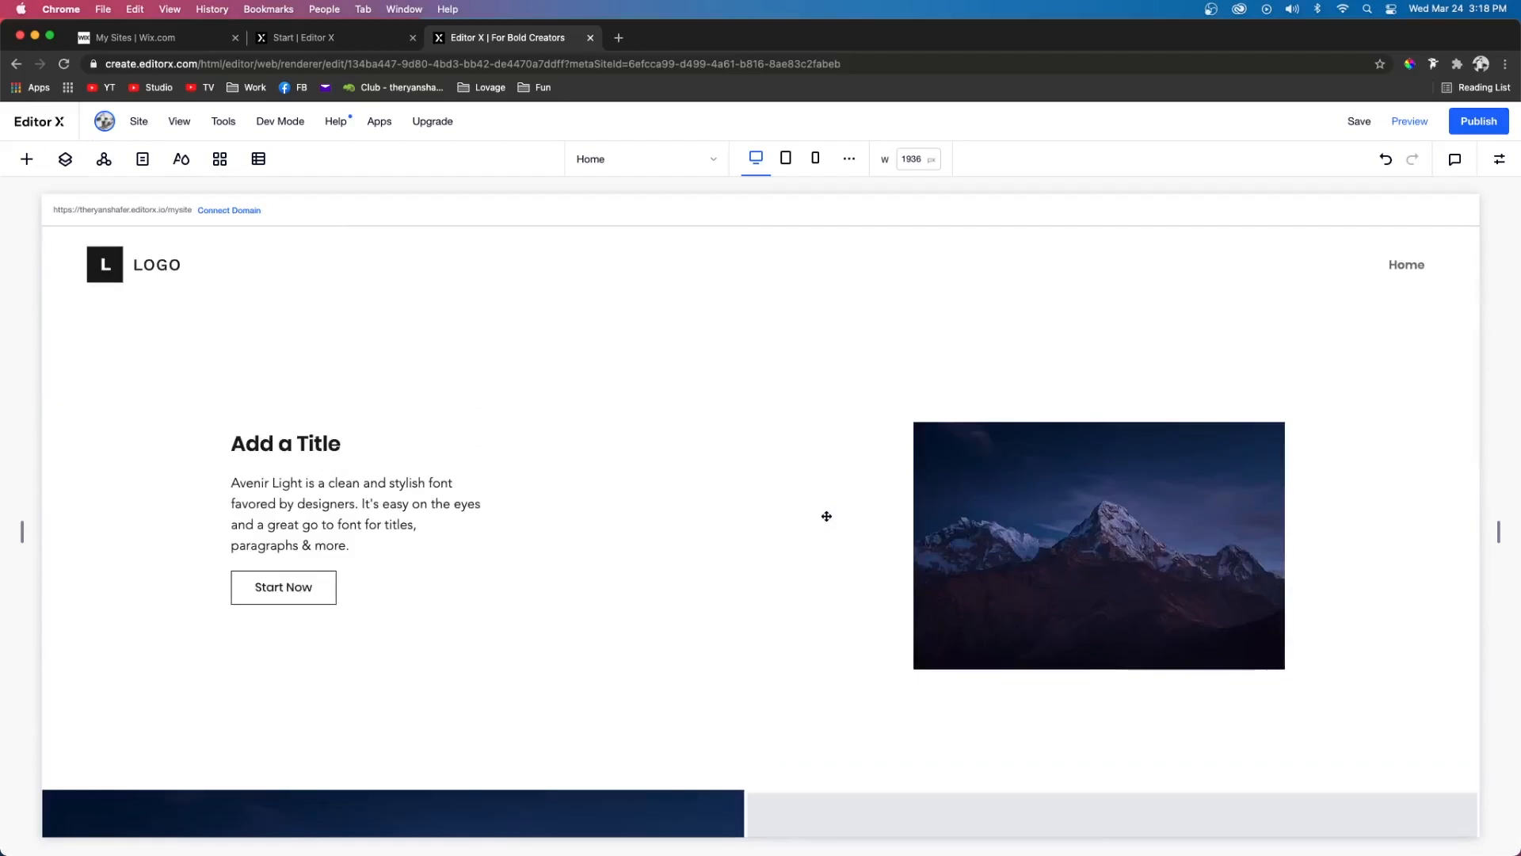